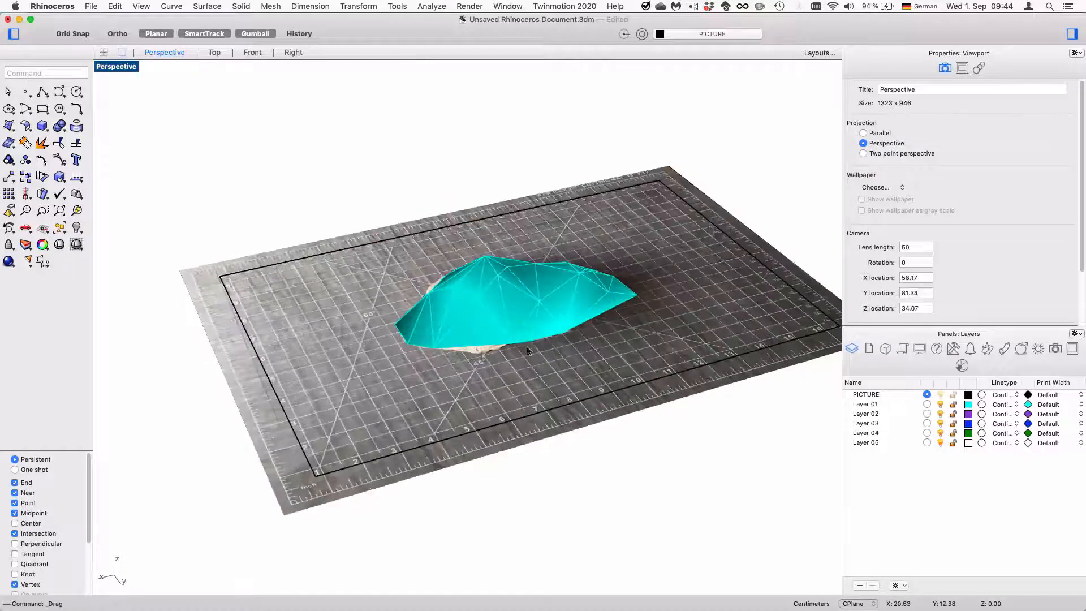
Step: Compare the finished faceted mesh with the rock photo by toggling the visibility of Layer 01 and the PICTURE layer
{"action": "left_click", "coordinate": [939, 404]}
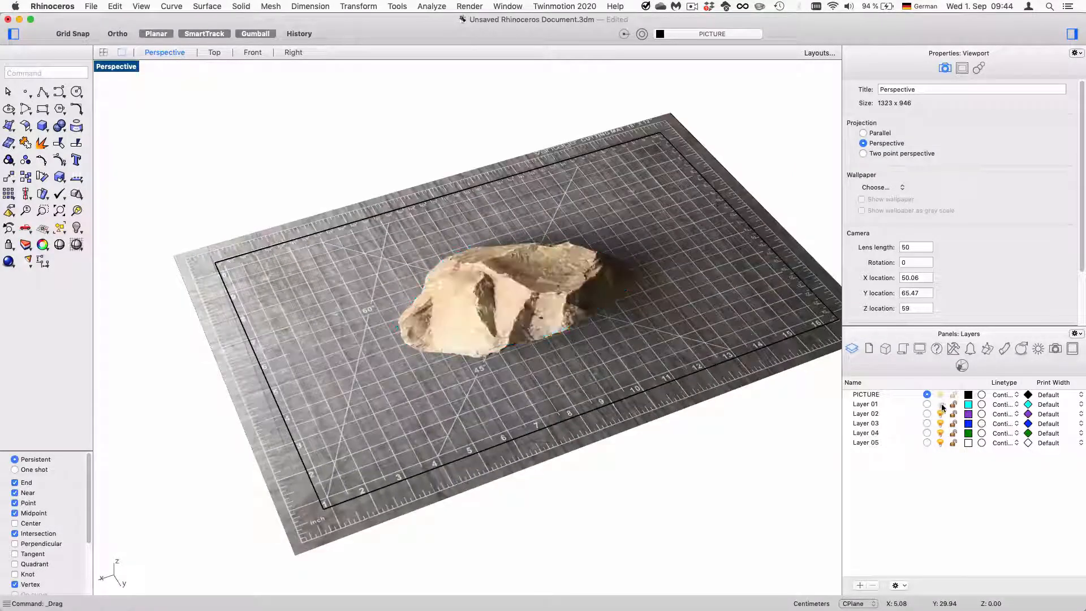
{"action": "left_click", "coordinate": [940, 404]}
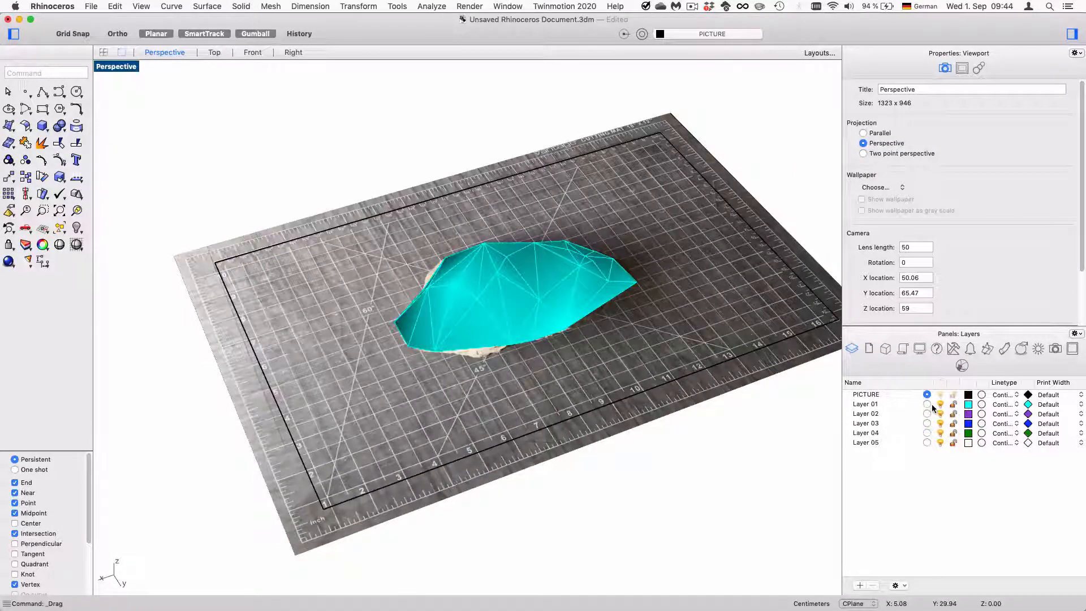
{"action": "left_click", "coordinate": [926, 403]}
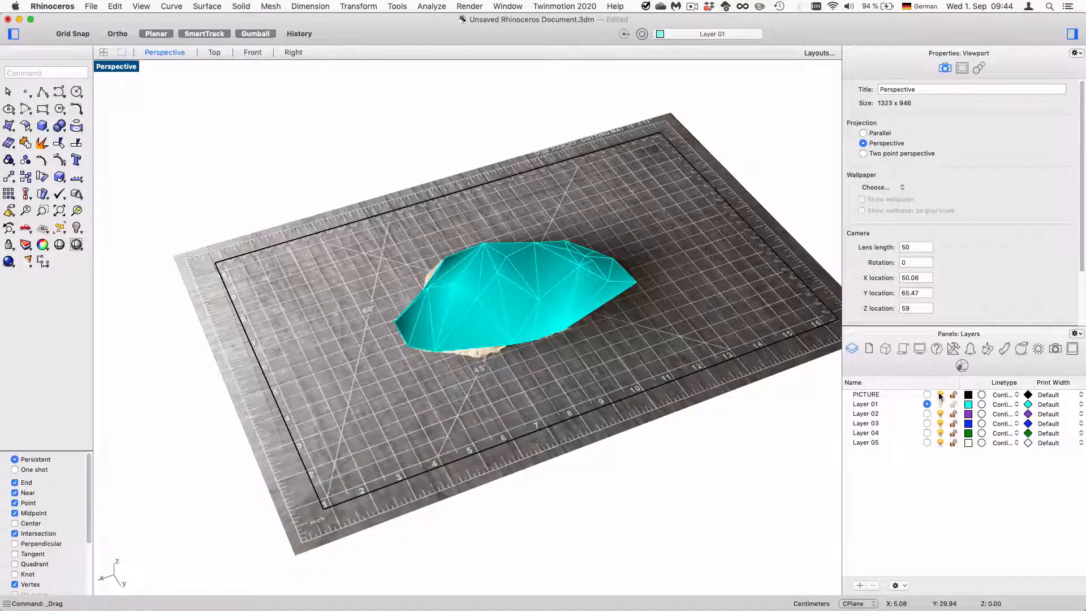
{"action": "left_click", "coordinate": [940, 395]}
{"action": "left_click", "coordinate": [941, 394]}
{"action": "scroll", "coordinate": [485, 283], "scroll_direction": "up", "scroll_amount": 5}
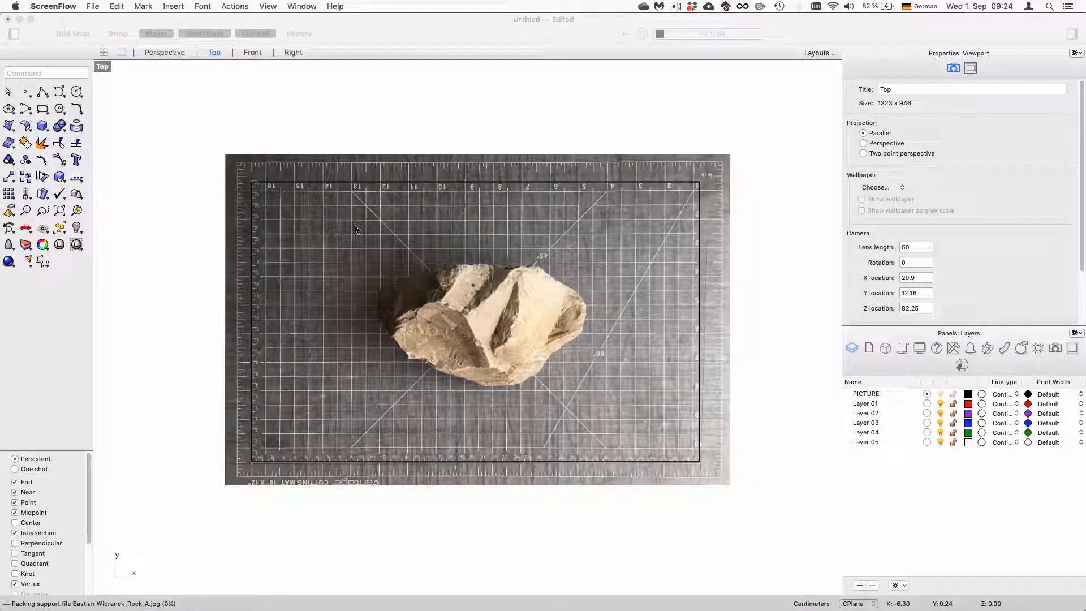
Step: Select the rock picture surface and the rectangular boundary curve in turn to identify them, clearing the selection each time
{"action": "left_click", "coordinate": [761, 215]}
{"action": "left_click", "coordinate": [732, 197]}
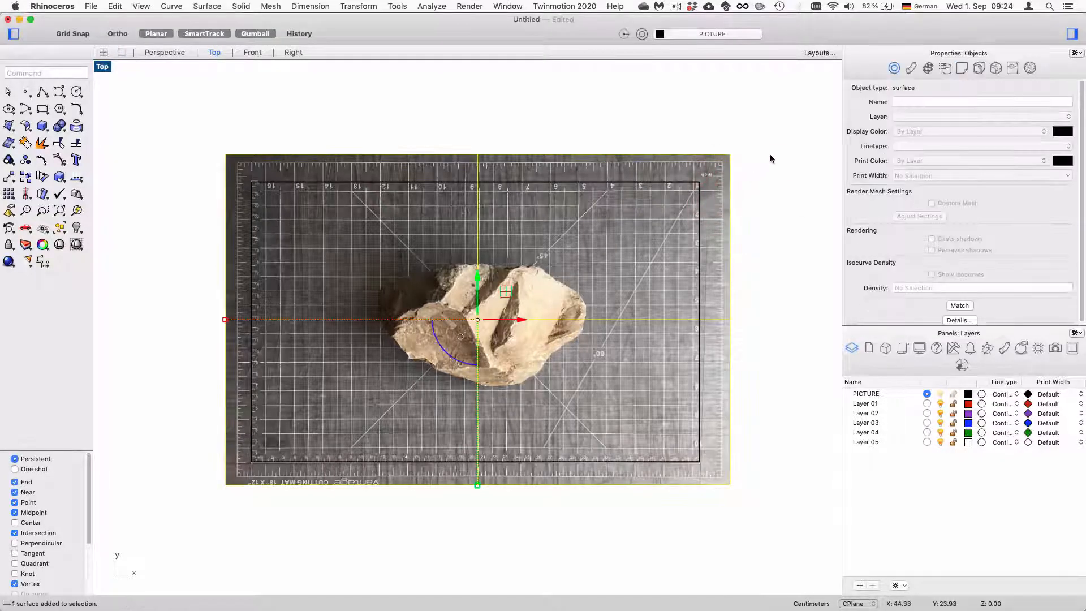
{"action": "key", "text": "Escape"}
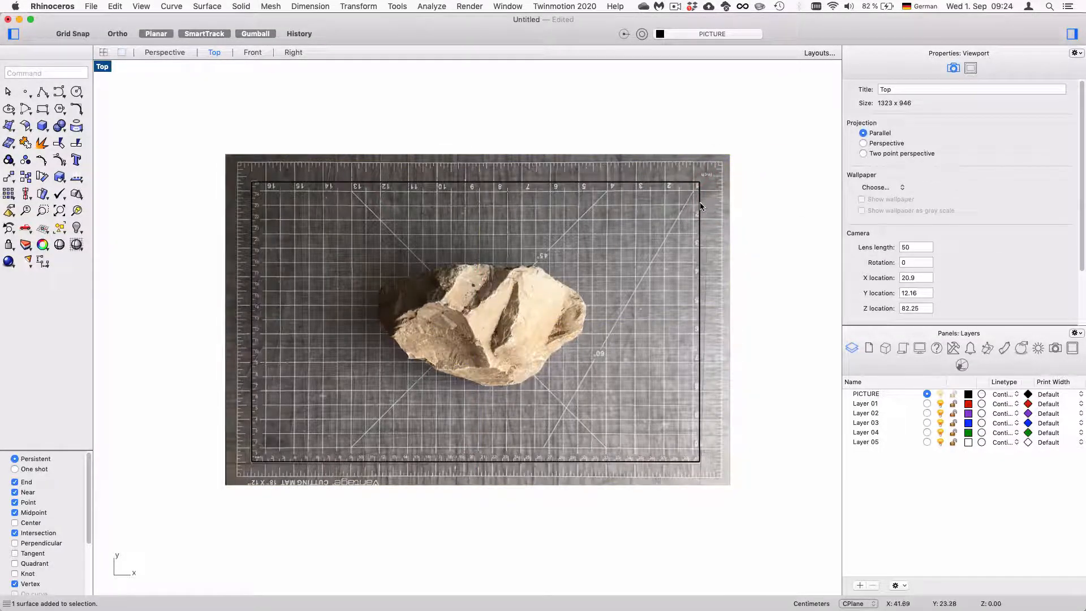
{"action": "left_click", "coordinate": [701, 213]}
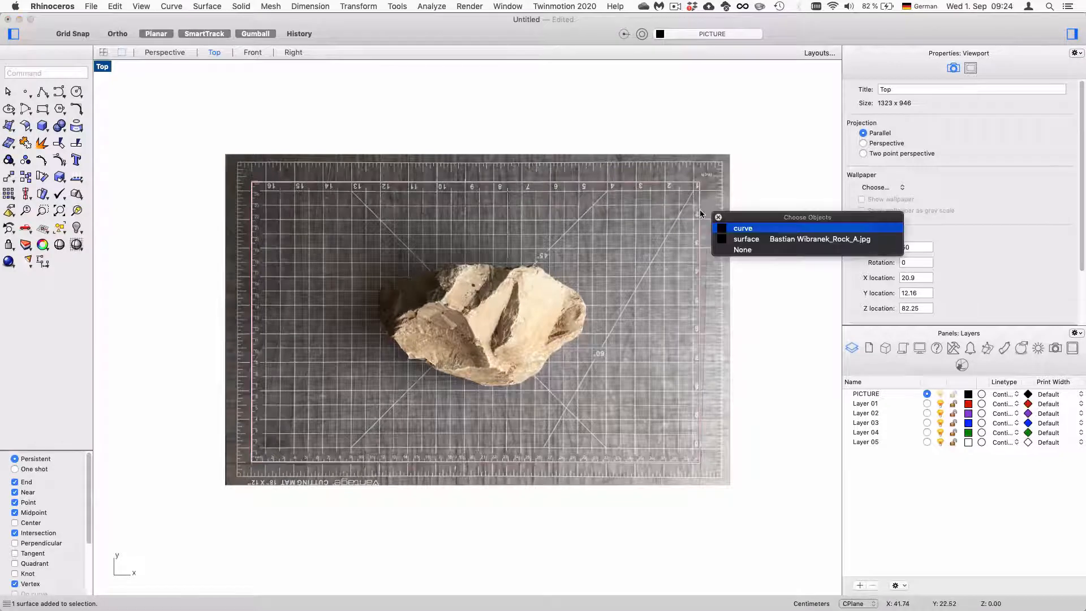
{"action": "left_click", "coordinate": [313, 182]}
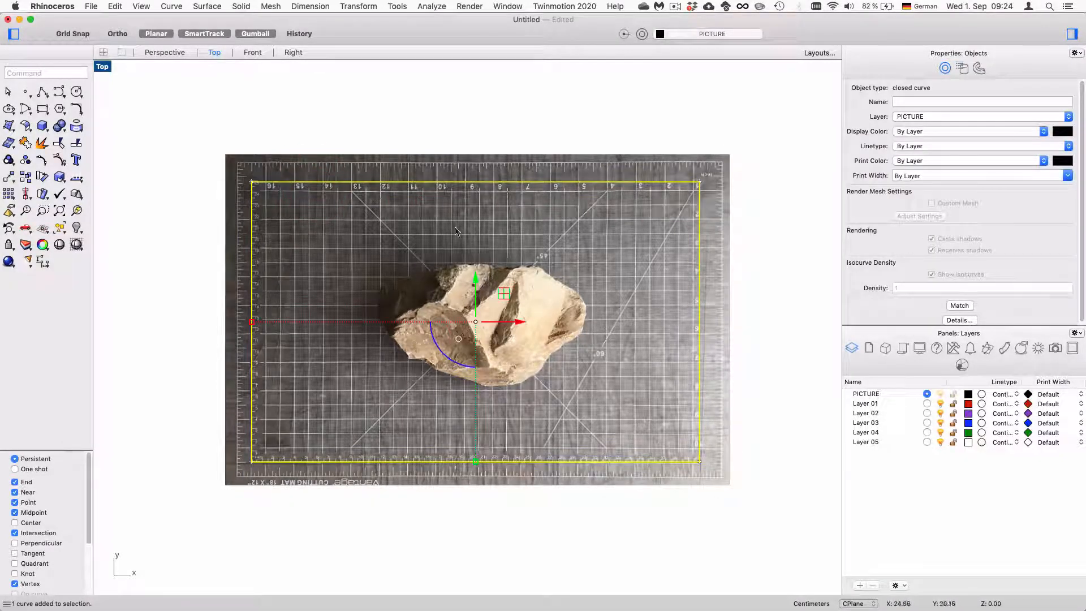
{"action": "left_click", "coordinate": [752, 261]}
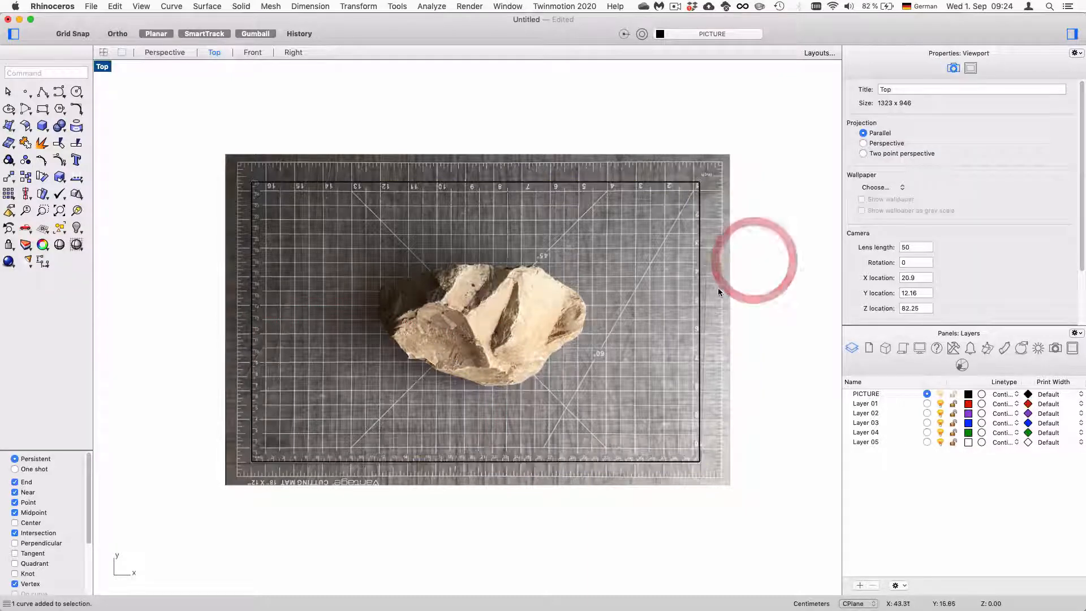
Step: Make Layer 01 the current layer and lock the PICTURE layer
{"action": "left_click", "coordinate": [927, 404]}
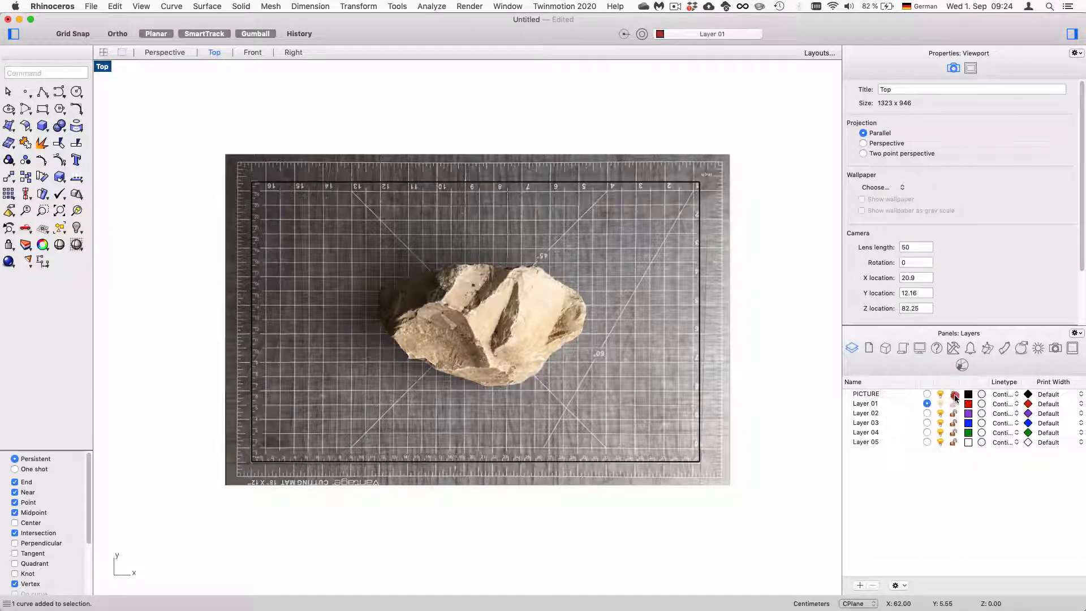
{"action": "left_click", "coordinate": [953, 394]}
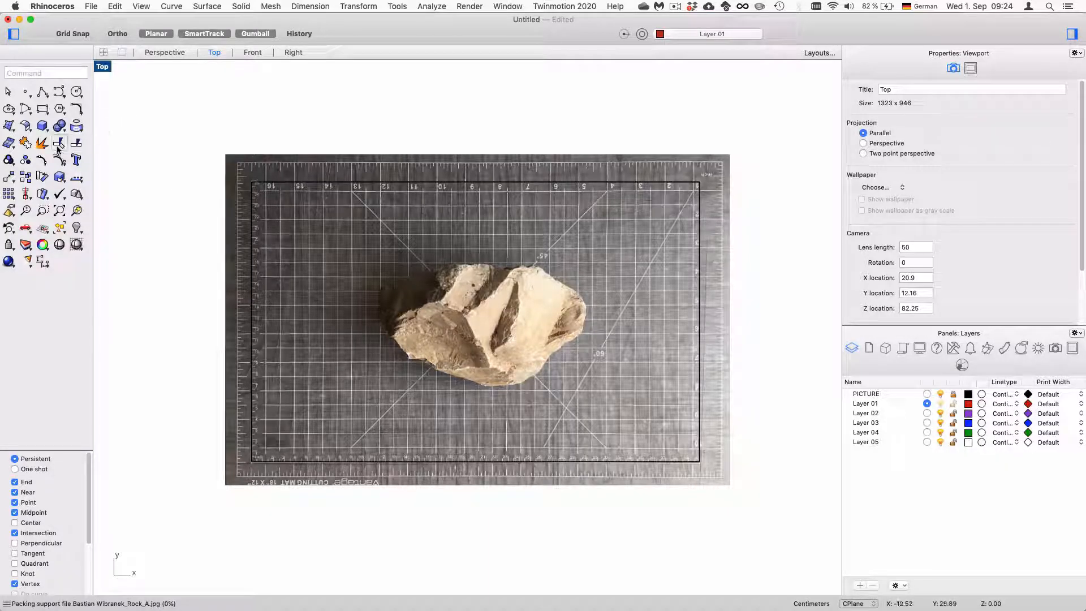
{"action": "left_click", "coordinate": [15, 145]}
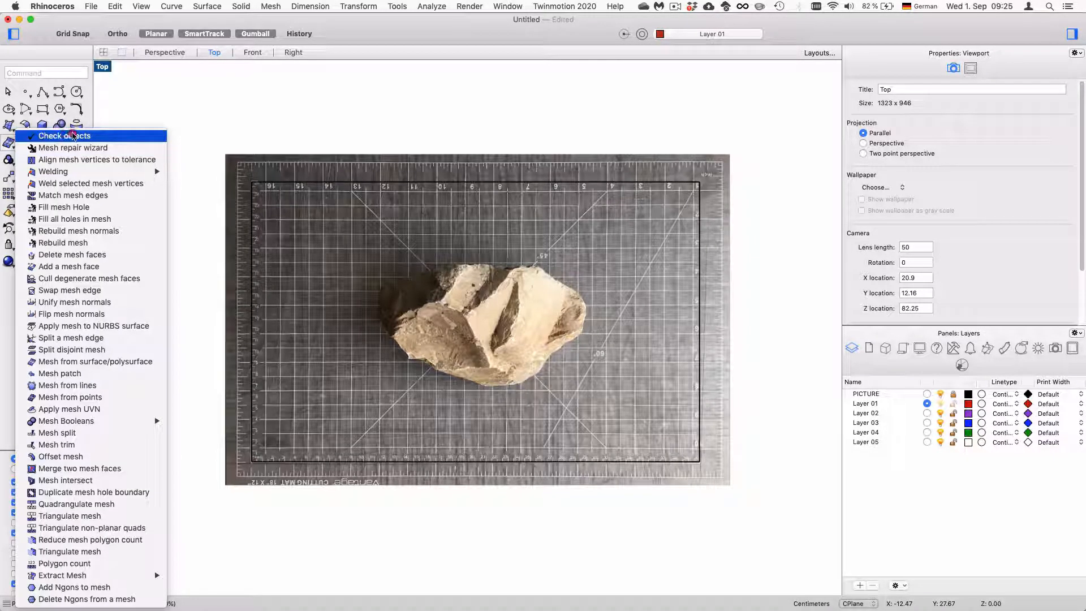
{"action": "mouse_move", "coordinate": [90, 174]}
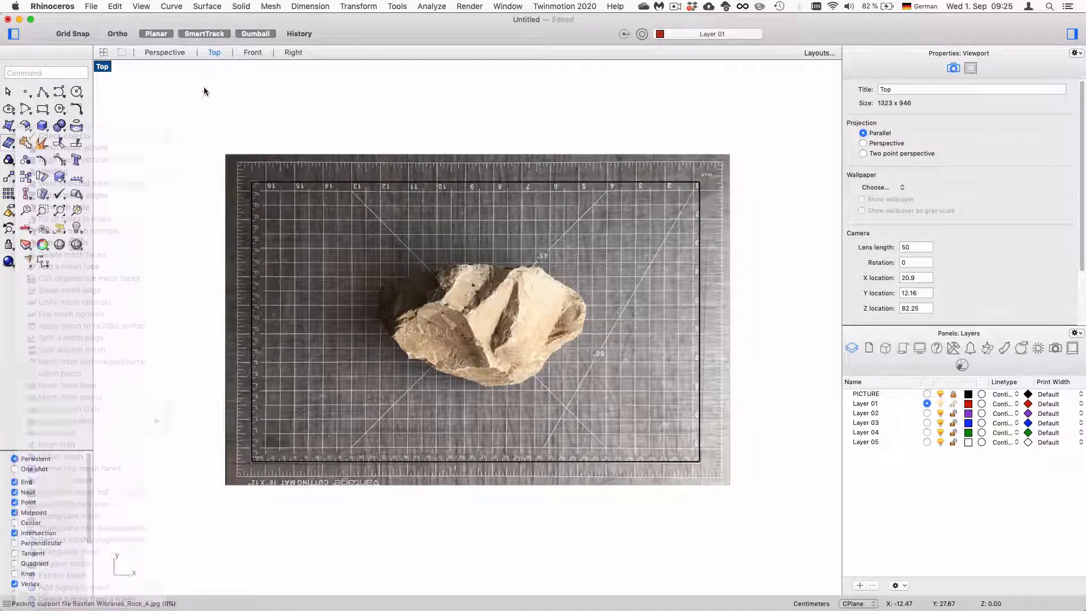
{"action": "left_click", "coordinate": [8, 143]}
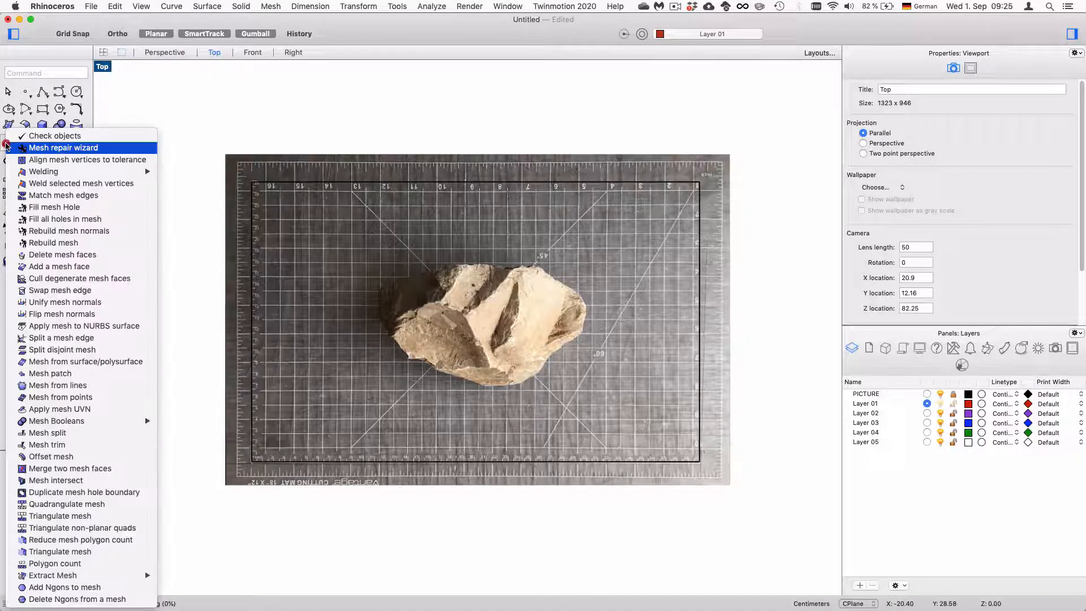
{"action": "left_click", "coordinate": [7, 146]}
Step: Draw a triangular 3-D Face mesh over the upper part of the dark facet at the rock's right end
{"action": "left_click", "coordinate": [270, 6]}
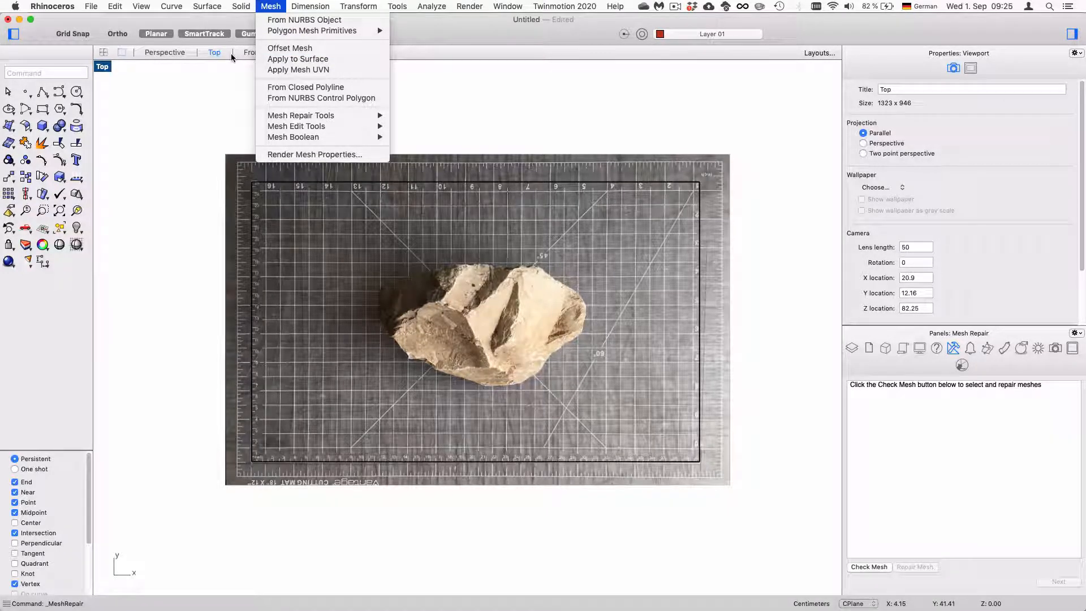
{"action": "mouse_move", "coordinate": [293, 39]}
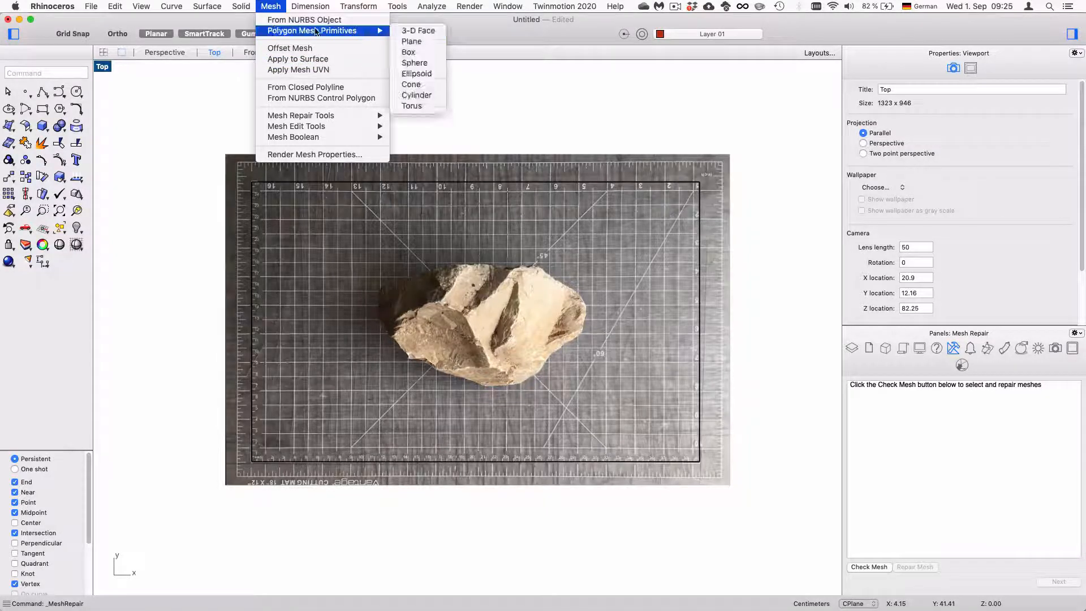
{"action": "left_click", "coordinate": [418, 30]}
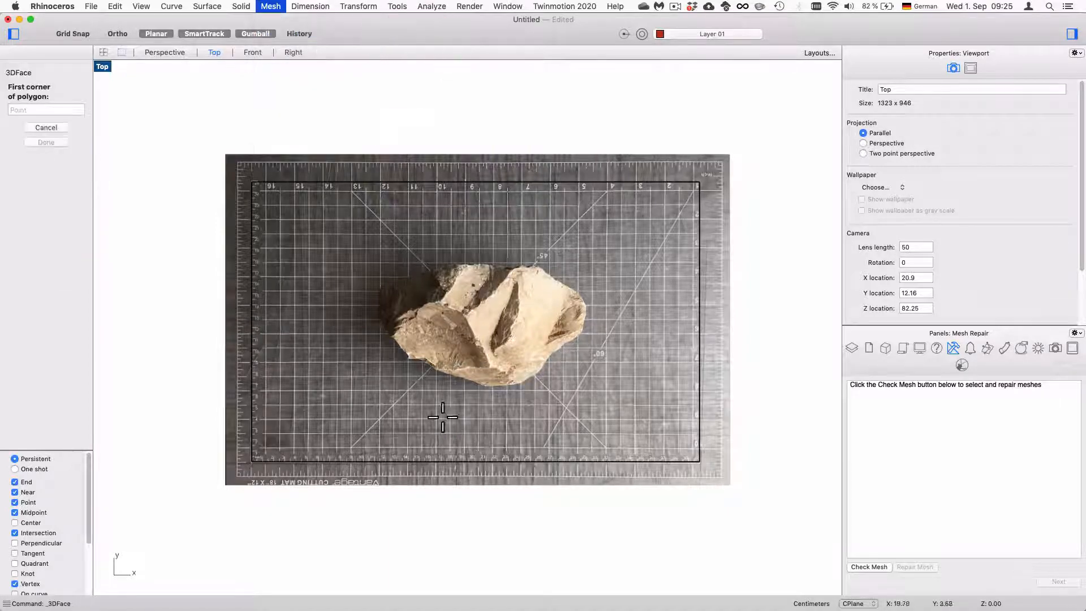
{"action": "scroll", "coordinate": [517, 349], "scroll_direction": "up", "scroll_amount": 5}
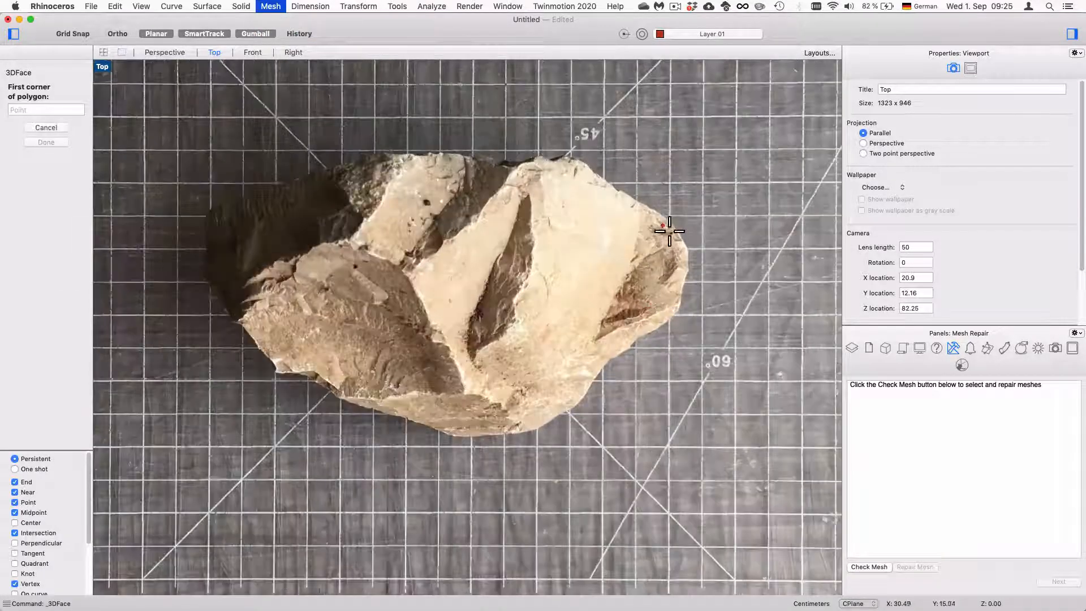
{"action": "left_click", "coordinate": [647, 207]}
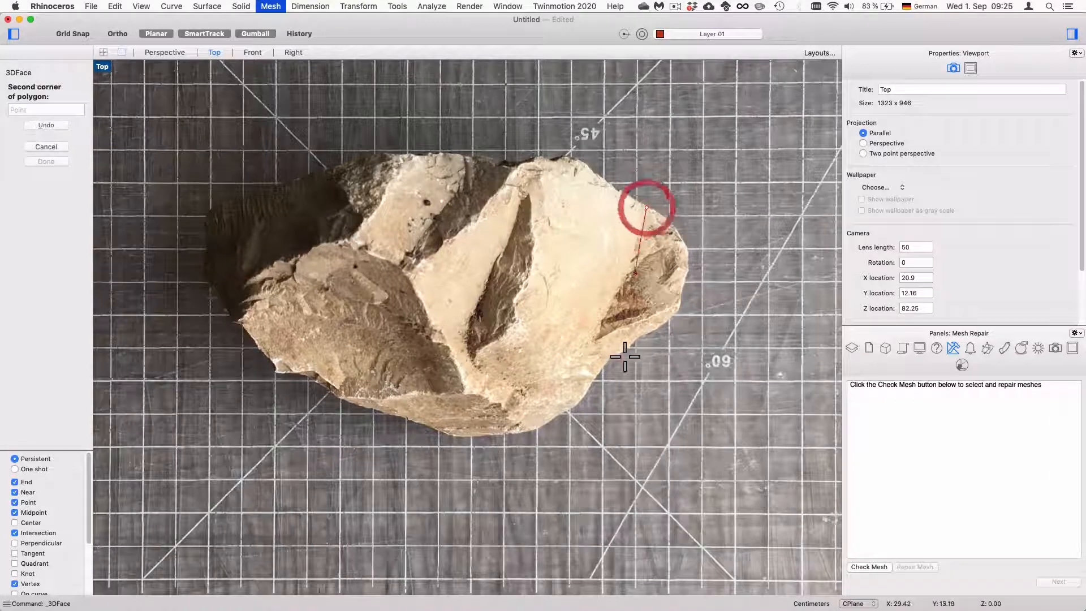
{"action": "left_click", "coordinate": [604, 335]}
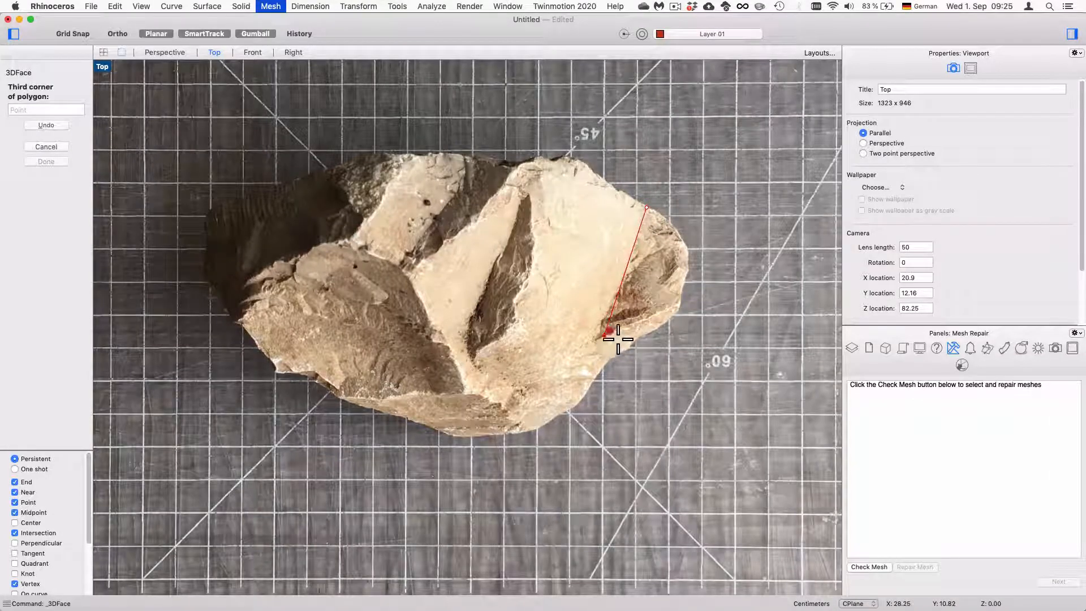
{"action": "left_click", "coordinate": [686, 241]}
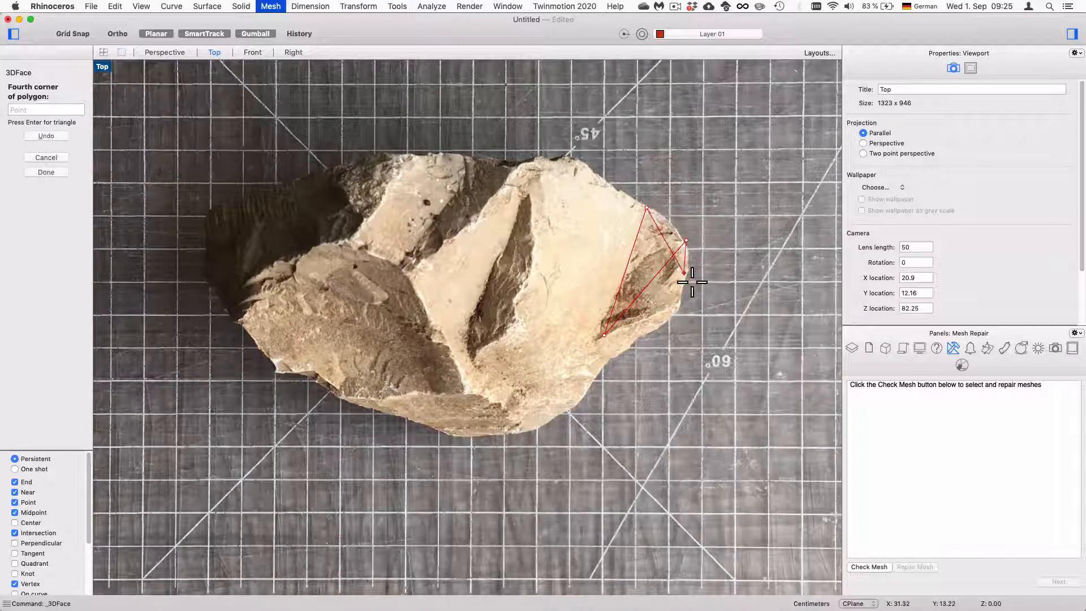
{"action": "key", "text": "Return"}
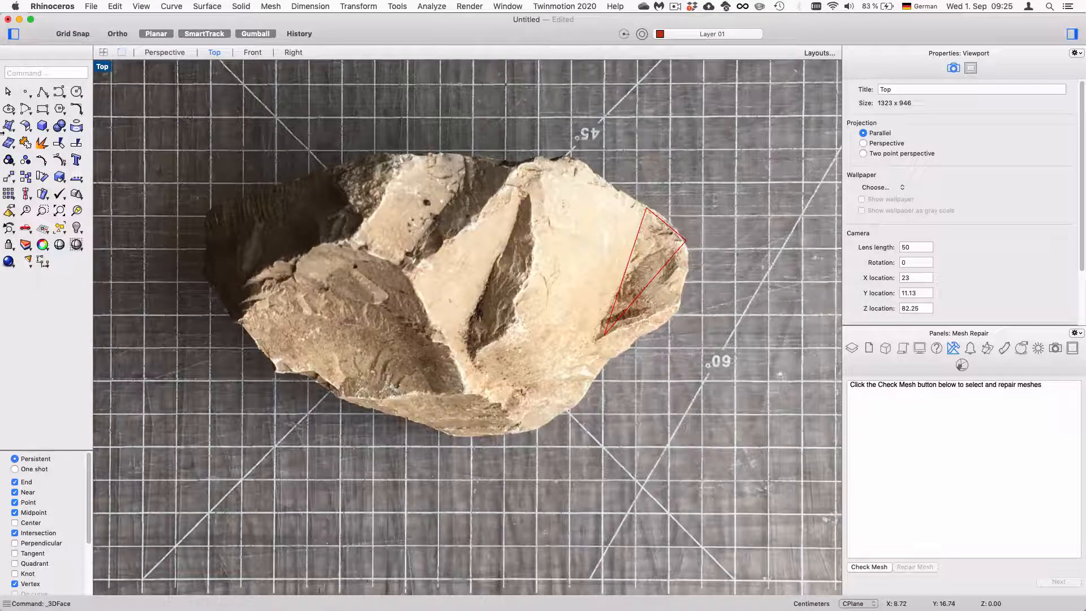
Step: Try a five-corner 3-D Face mesh sharing the triangle's lower-right edge, and delete it
{"action": "key", "text": "Return"}
{"action": "left_click", "coordinate": [687, 242]}
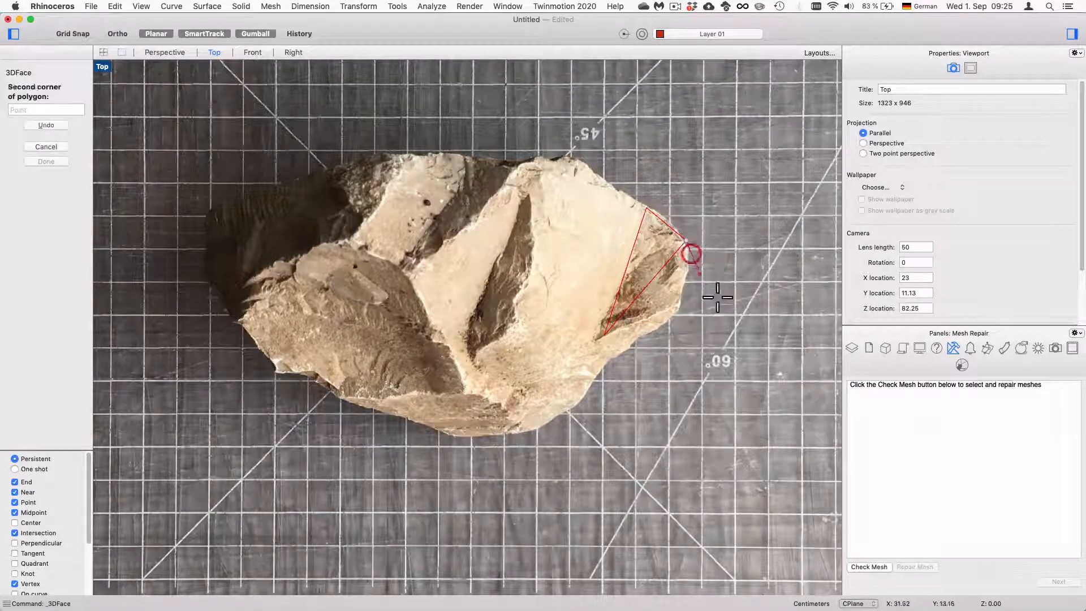
{"action": "left_click", "coordinate": [717, 298]}
{"action": "left_click", "coordinate": [686, 334]}
{"action": "left_click", "coordinate": [646, 336]}
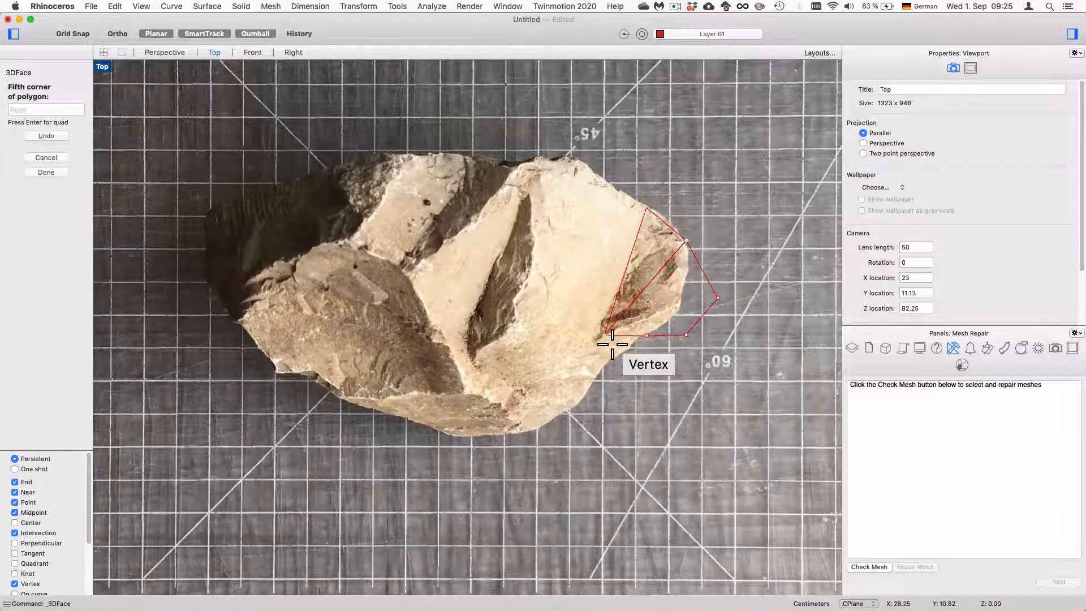
{"action": "left_click", "coordinate": [604, 335]}
{"action": "key", "text": "Return"}
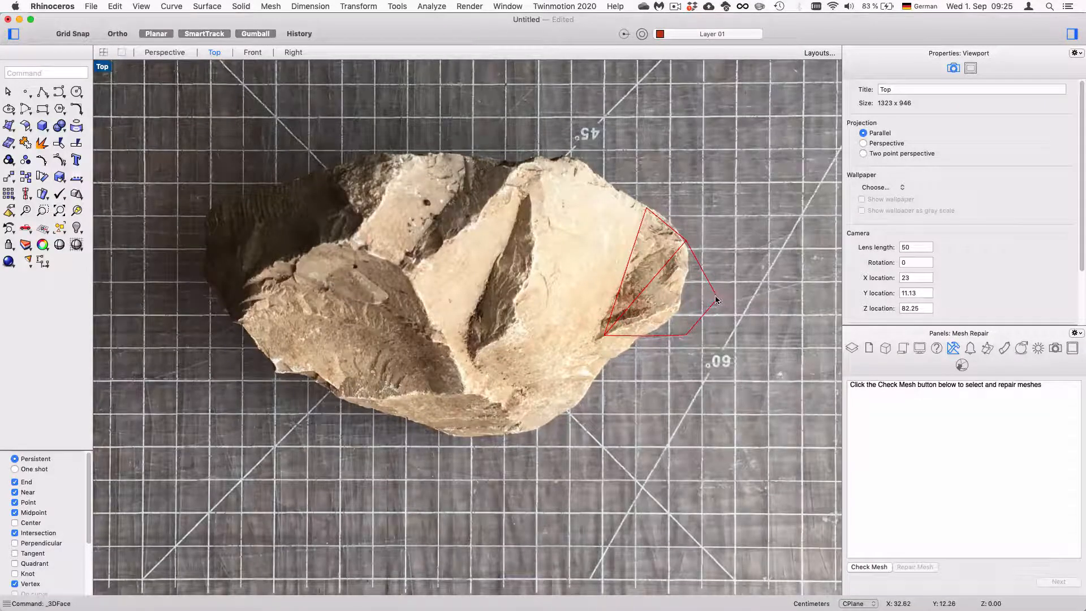
{"action": "left_click", "coordinate": [719, 294]}
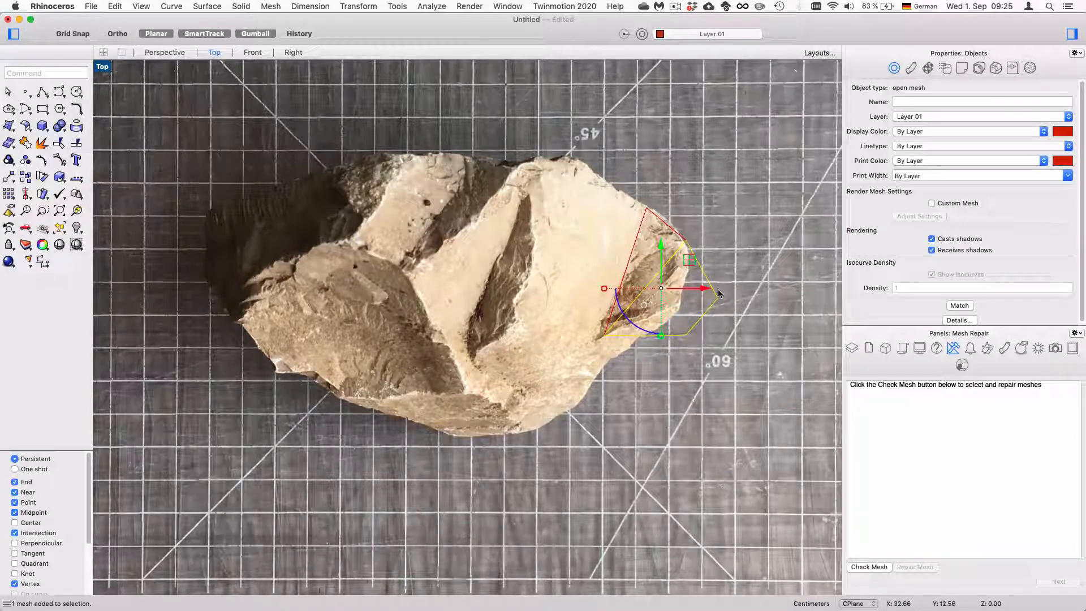
{"action": "key", "text": "Delete"}
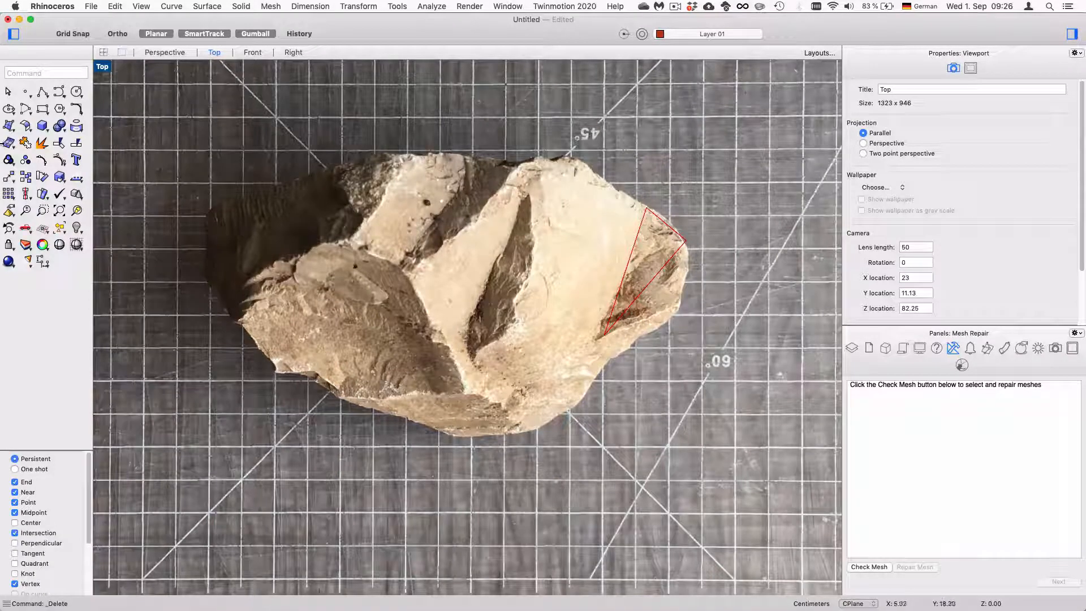
{"action": "left_click", "coordinate": [8, 142]}
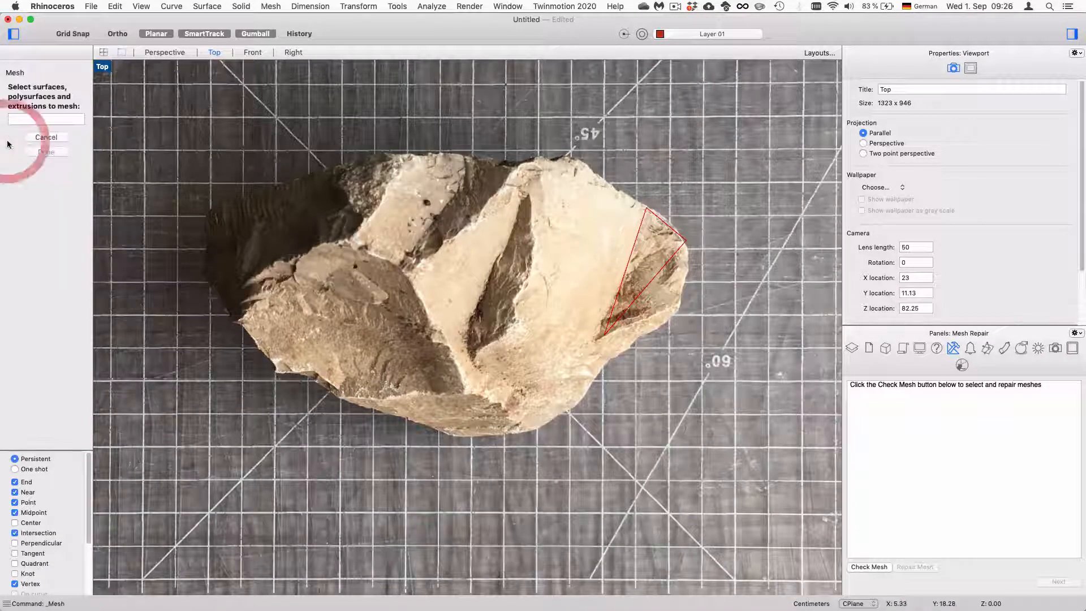
{"action": "left_click", "coordinate": [48, 138]}
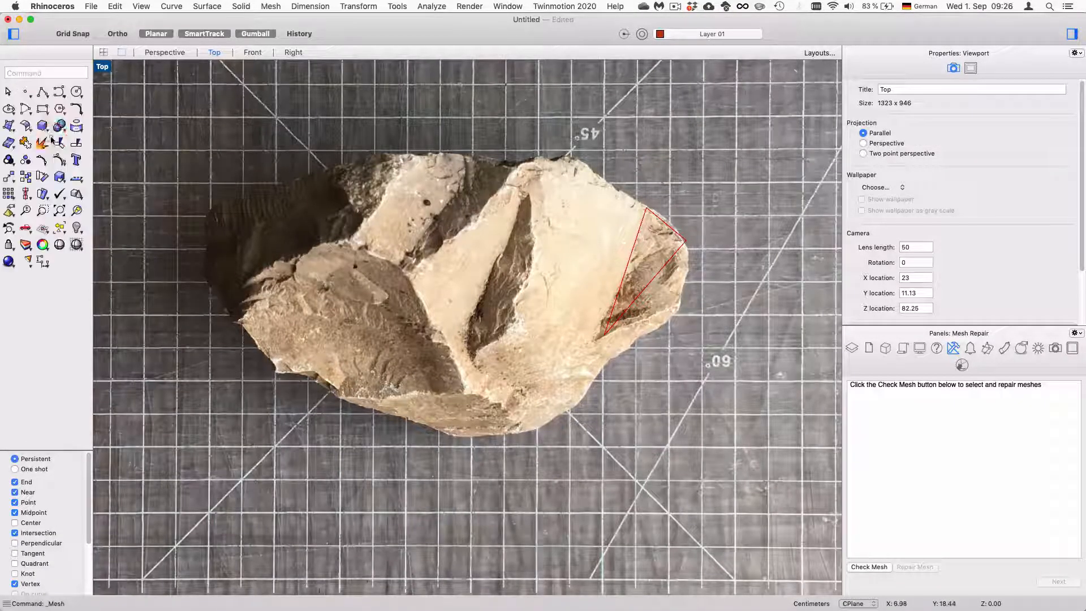
{"action": "key", "text": "Escape"}
{"action": "left_click", "coordinate": [10, 145]}
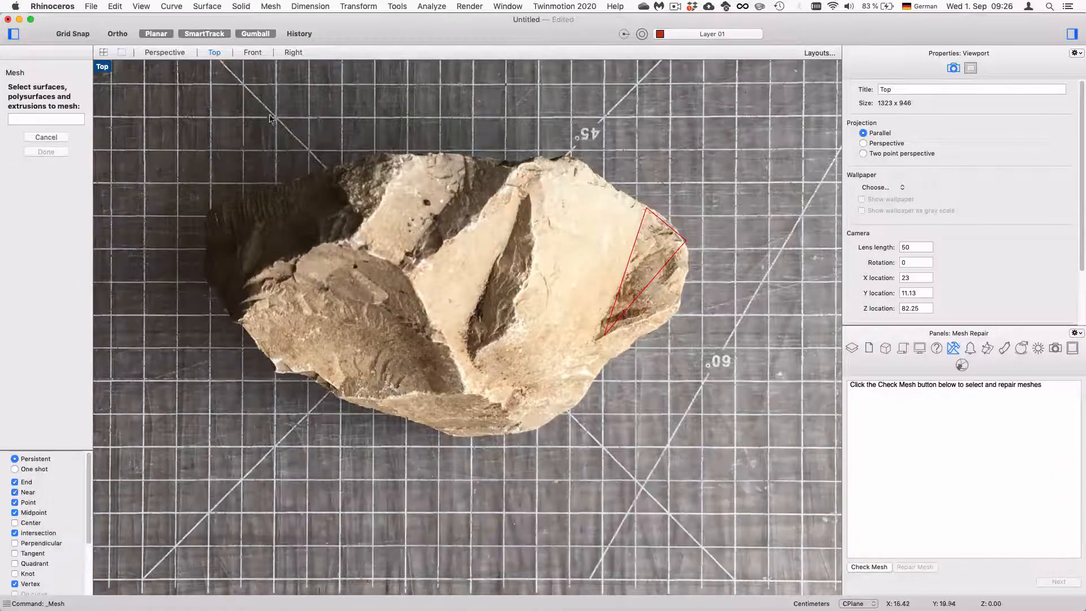
{"action": "key", "text": "Escape"}
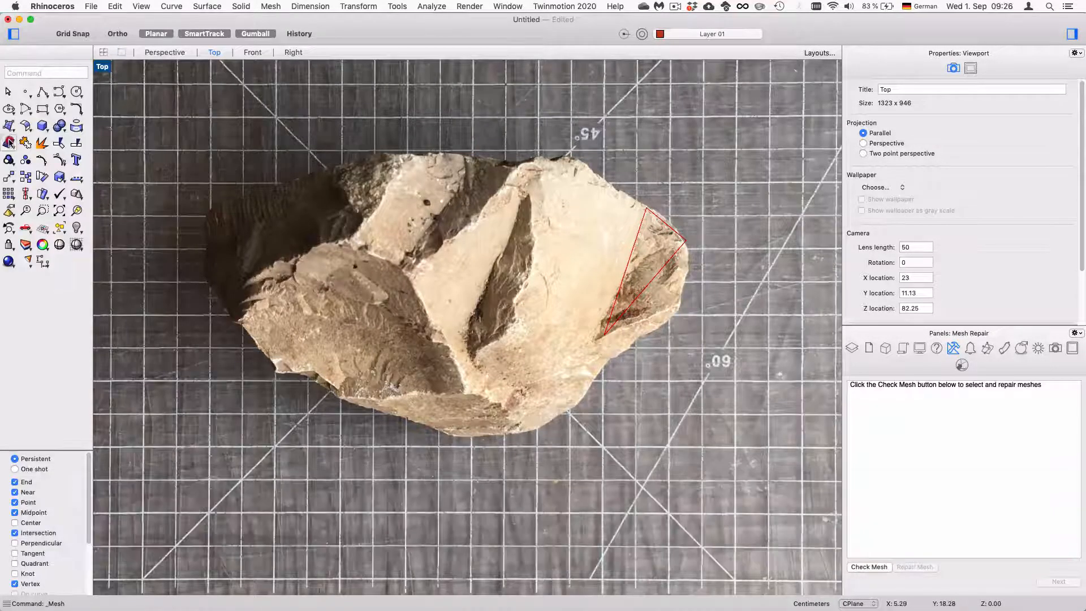
{"action": "left_click", "coordinate": [9, 143]}
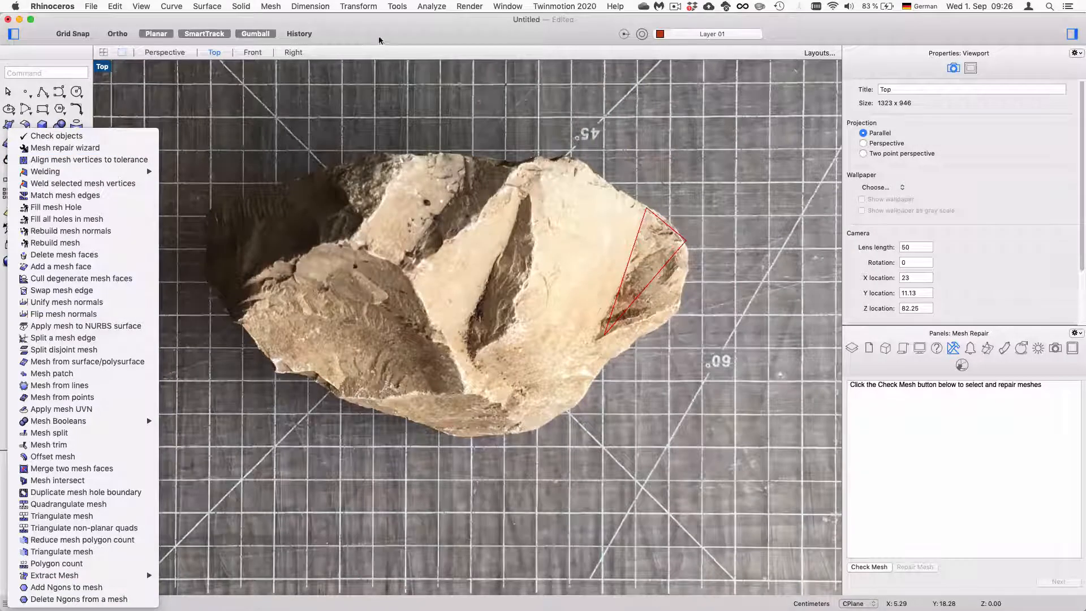
{"action": "left_click", "coordinate": [89, 530]}
{"action": "left_click", "coordinate": [395, 29]}
Step: Draw a triangular 3-D Face mesh along the rock's upper-right outline, from the dark facet's upper corner via the top tip to the top-middle notch
{"action": "left_click", "coordinate": [271, 6]}
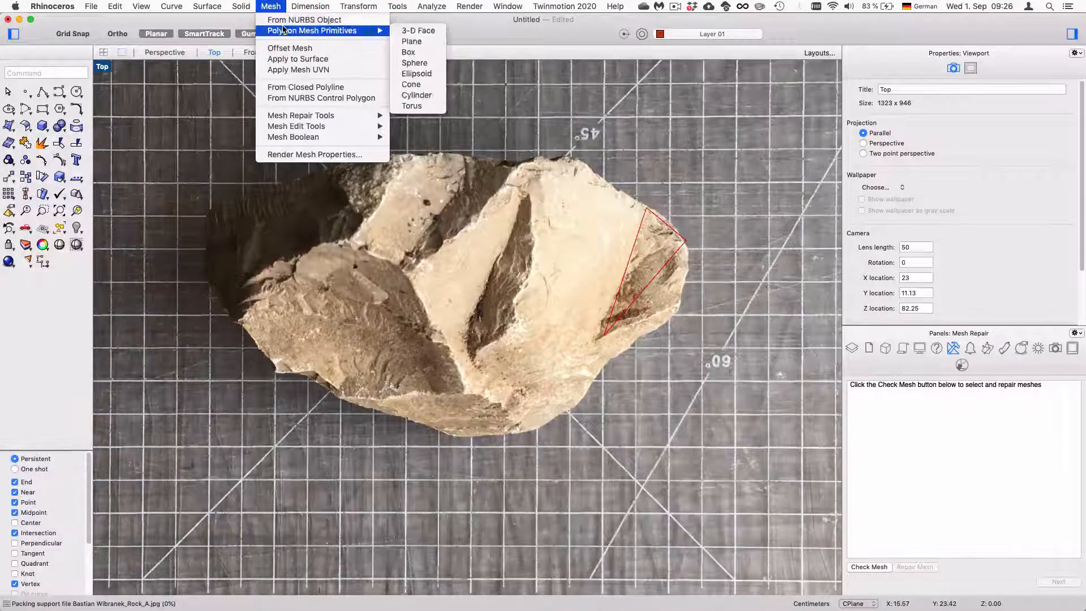
{"action": "mouse_move", "coordinate": [351, 30]}
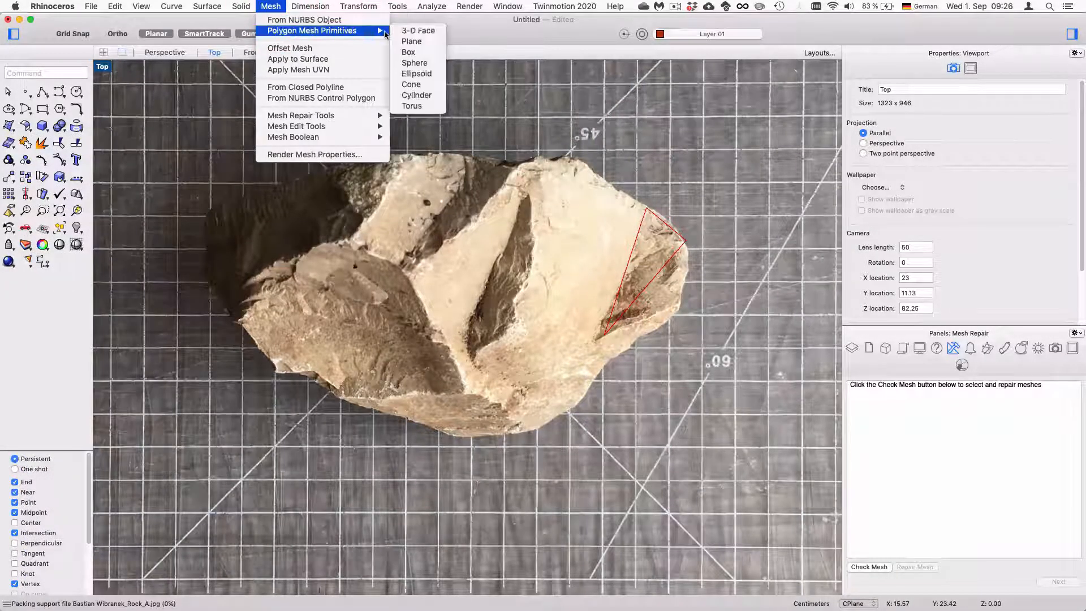
{"action": "left_click", "coordinate": [417, 32]}
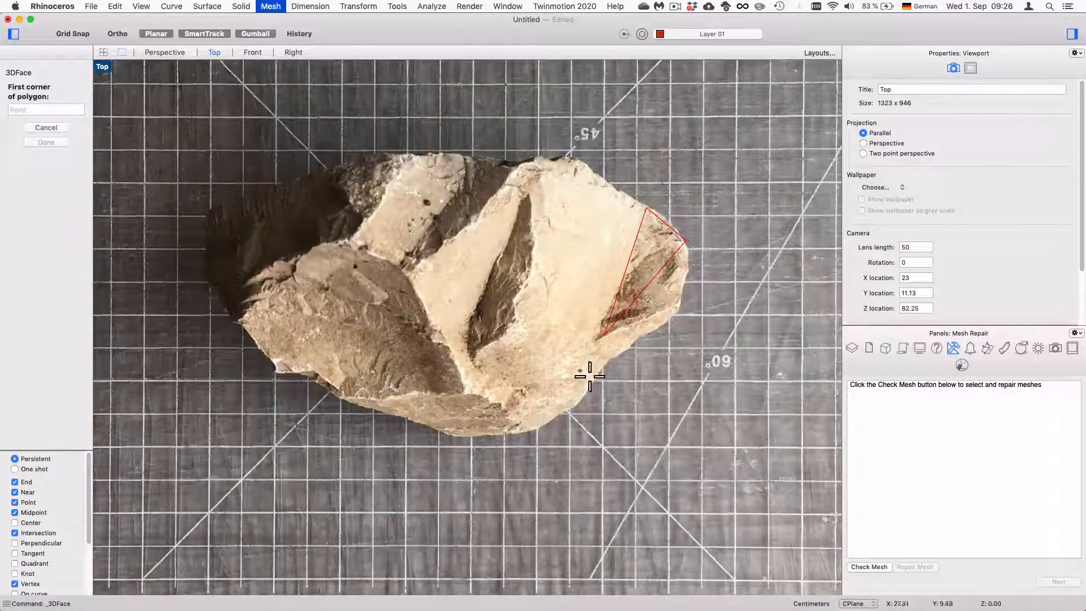
{"action": "left_click", "coordinate": [656, 216]}
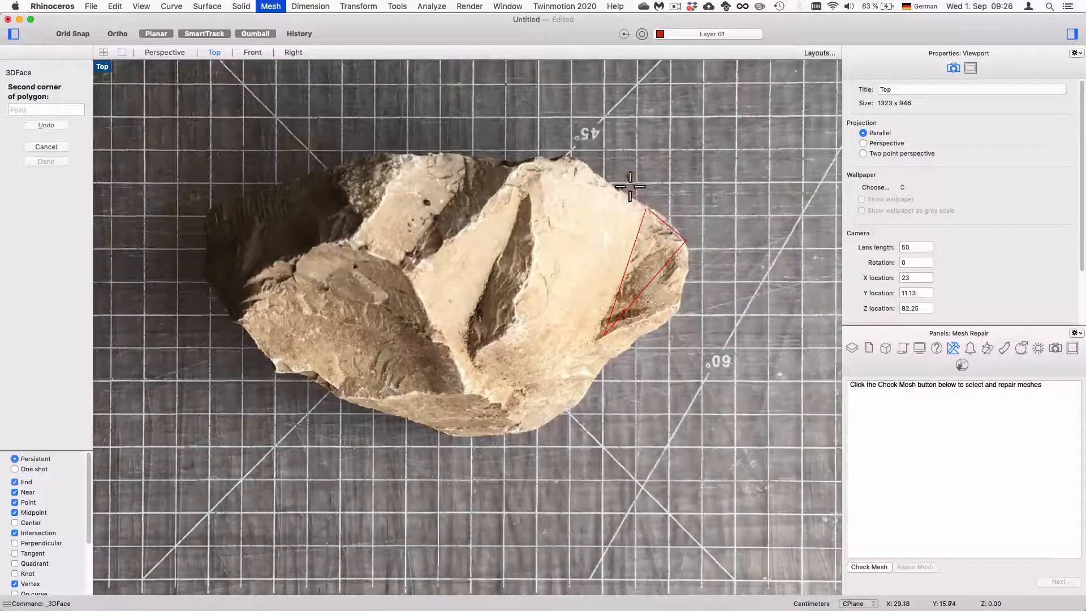
{"action": "left_click", "coordinate": [575, 158]}
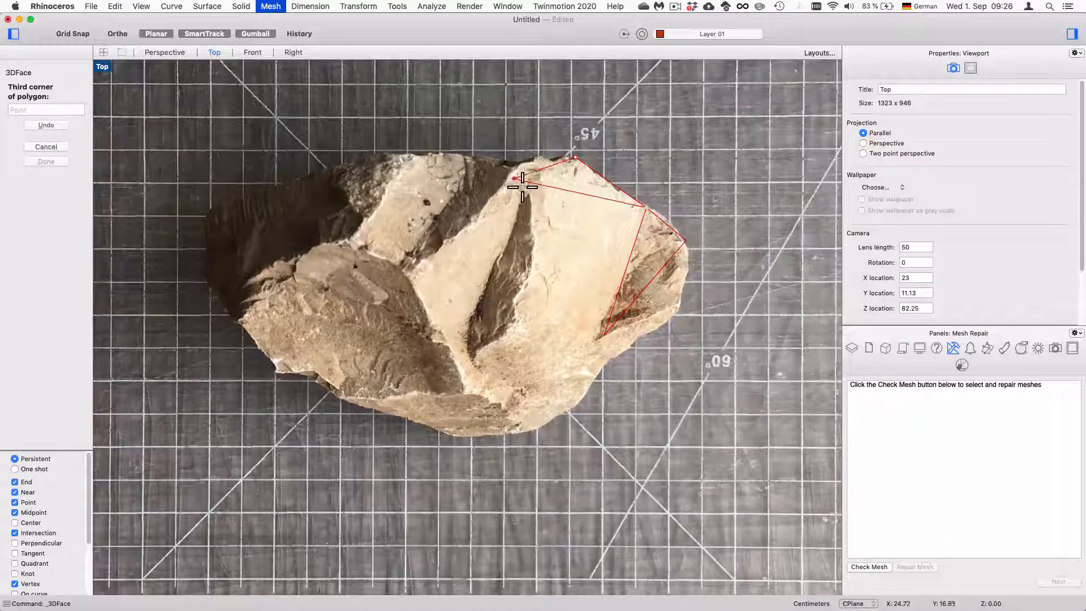
{"action": "left_click", "coordinate": [507, 164]}
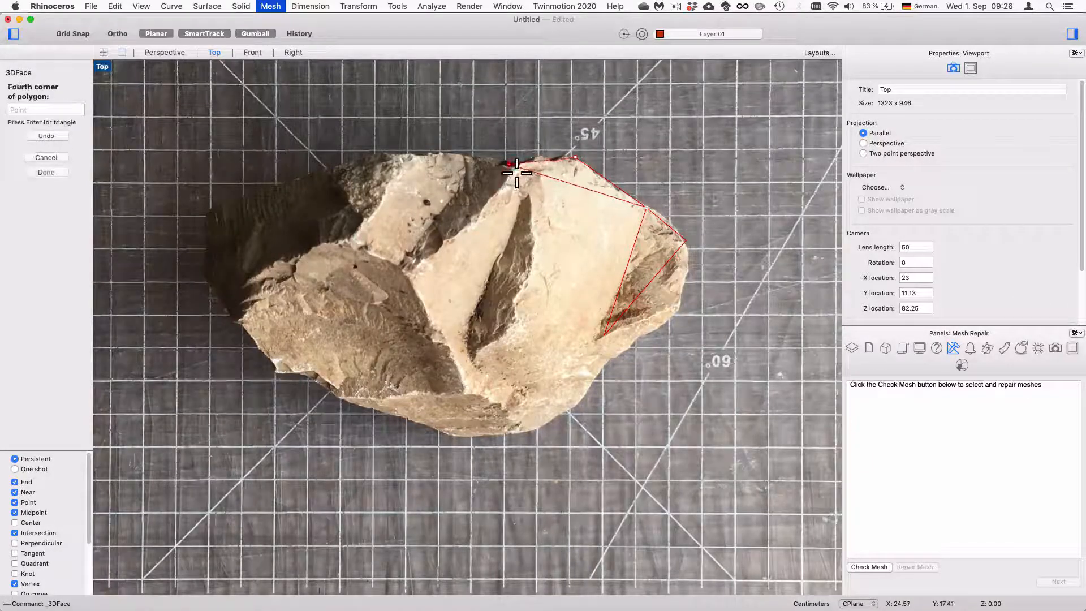
{"action": "key", "text": "Return"}
Step: Draw a triangular 3-D Face mesh over the large bright facet between the top-middle notch and the existing right-end triangle's edge
{"action": "key", "text": "Return"}
{"action": "left_click", "coordinate": [507, 164]}
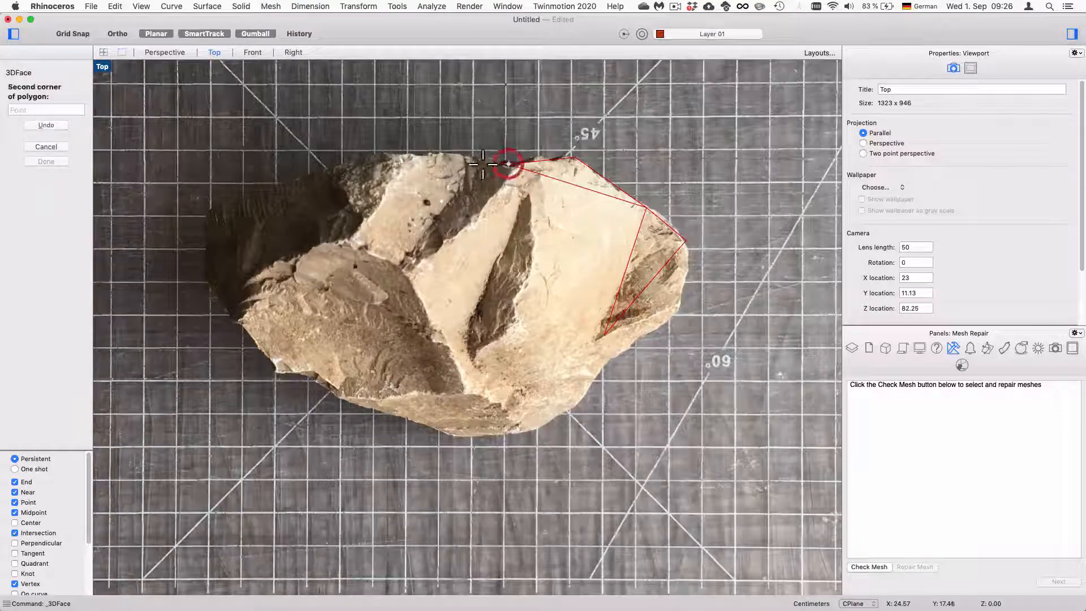
{"action": "left_click", "coordinate": [605, 334]}
{"action": "left_click", "coordinate": [647, 208]}
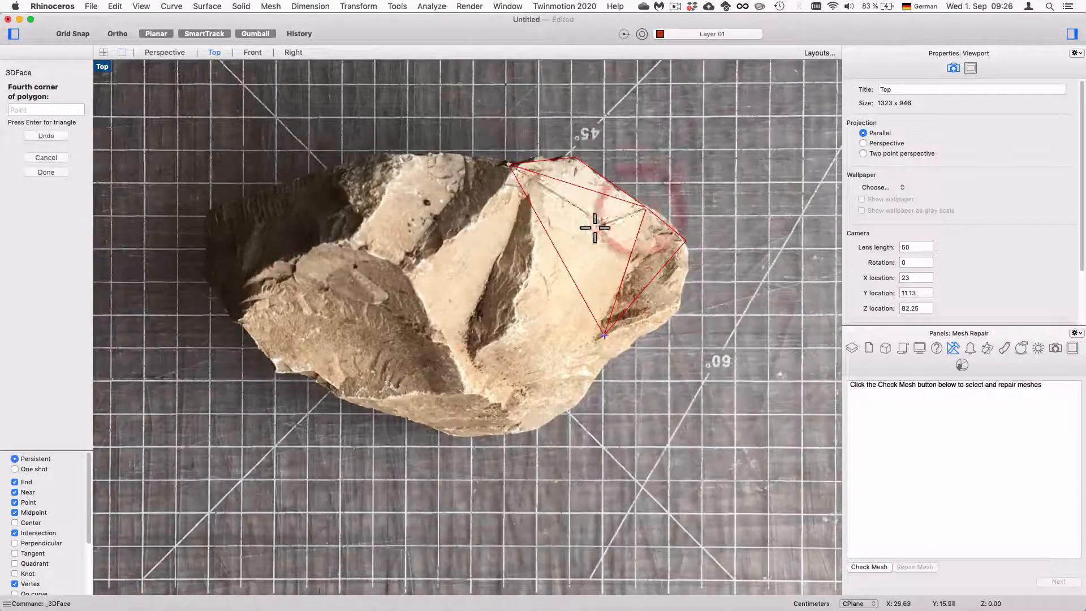
{"action": "key", "text": "Return"}
Step: Draw a triangular 3-D Face mesh over the narrow bright facet at the rock's middle, from the top-middle notch to the facet's lower point
{"action": "key", "text": "Return"}
{"action": "left_click", "coordinate": [508, 165]}
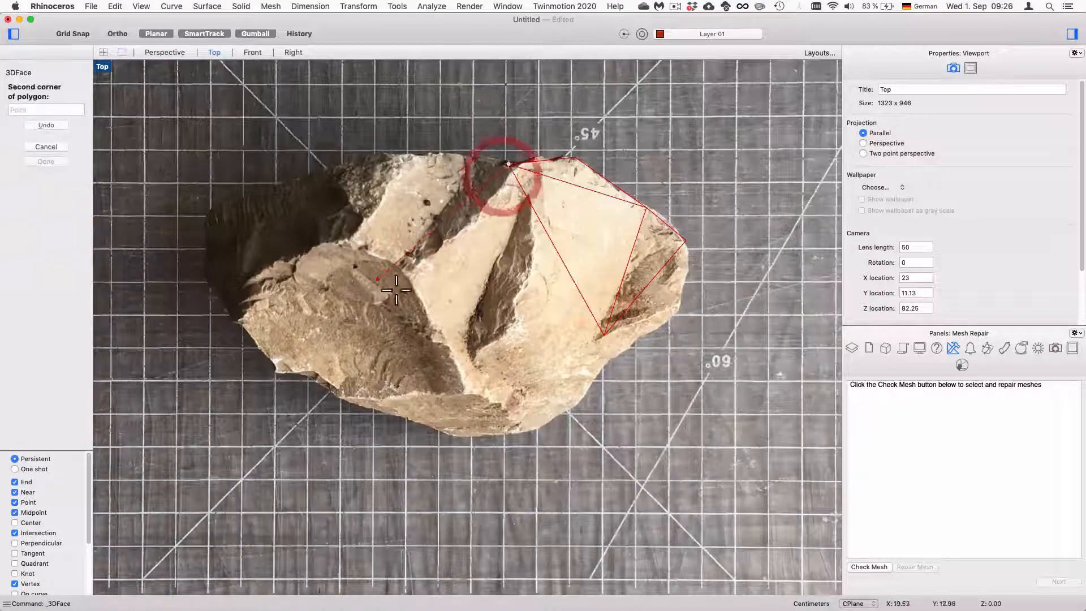
{"action": "left_click", "coordinate": [406, 271]}
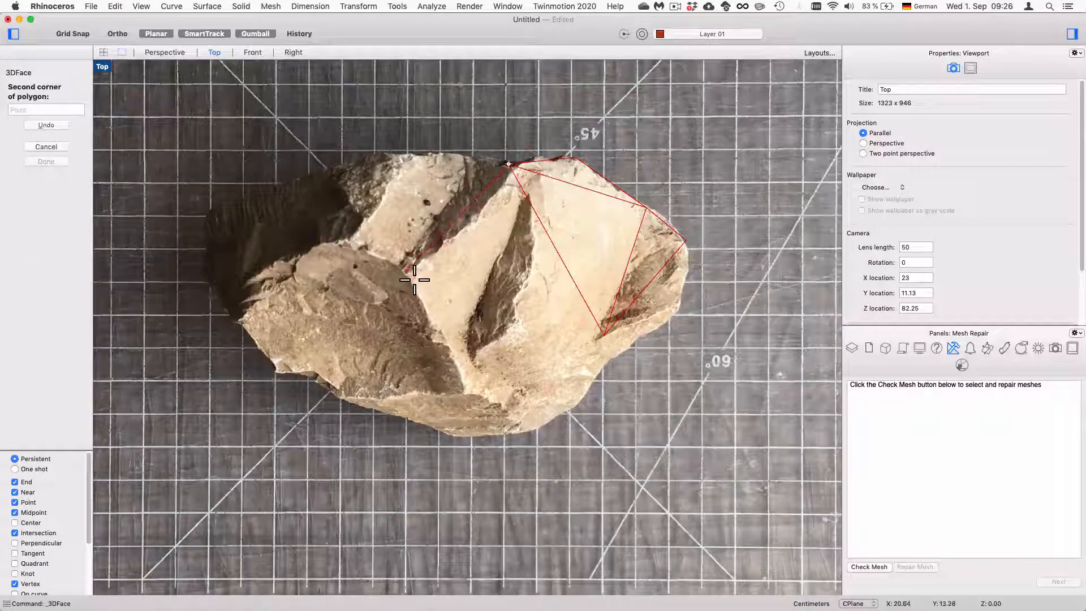
{"action": "left_click", "coordinate": [471, 392]}
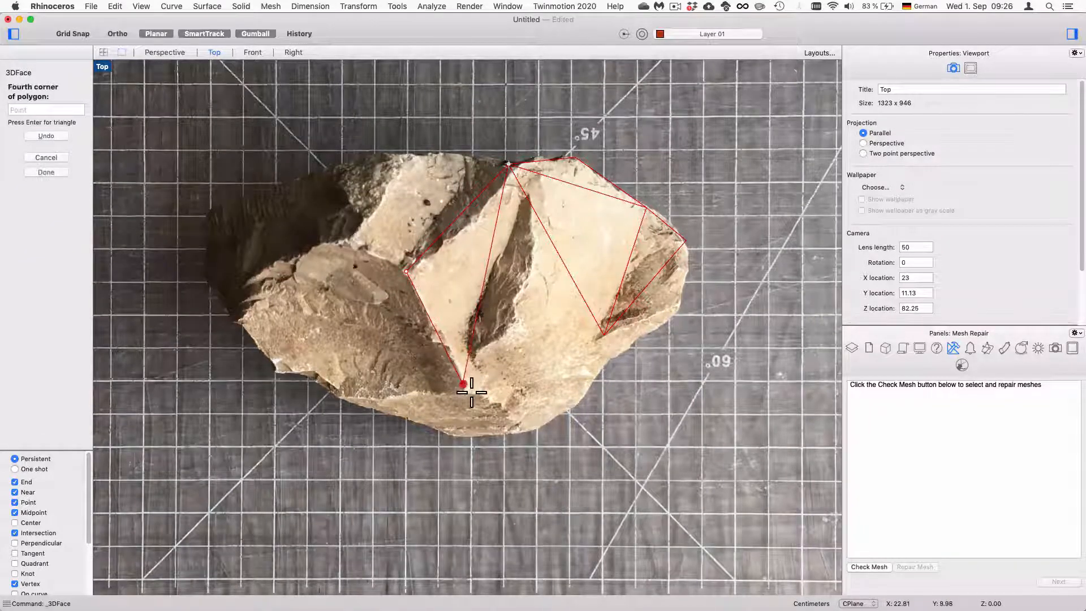
{"action": "key", "text": "Return"}
Step: Draw a triangular 3-D Face mesh over the dark central recess, with its third corner on the edge of the large bright-facet triangle
{"action": "key", "text": "Return"}
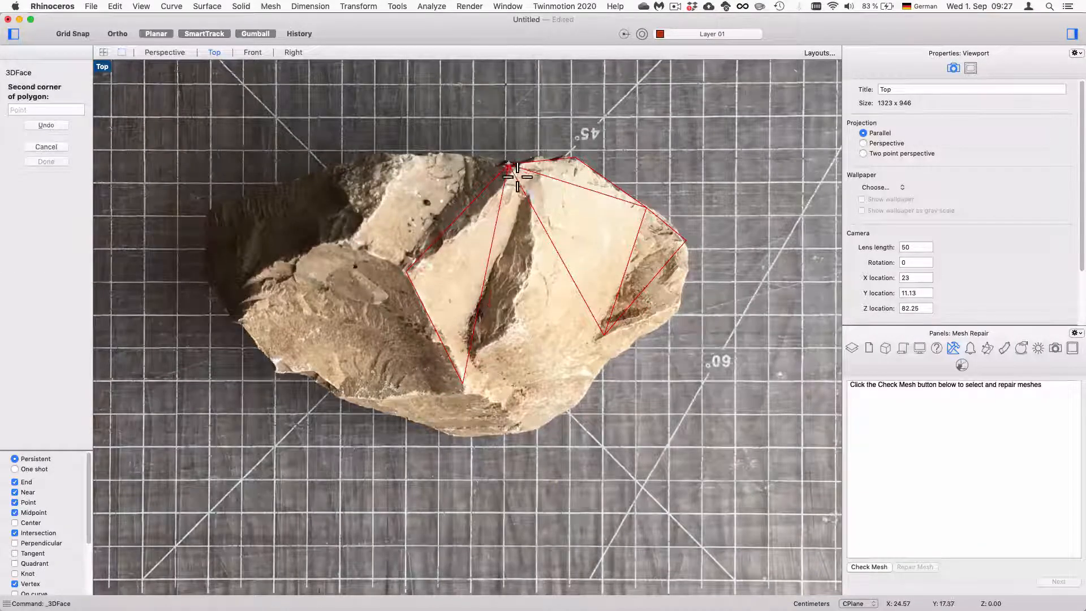
{"action": "left_click", "coordinate": [517, 171]}
{"action": "left_click", "coordinate": [464, 380]}
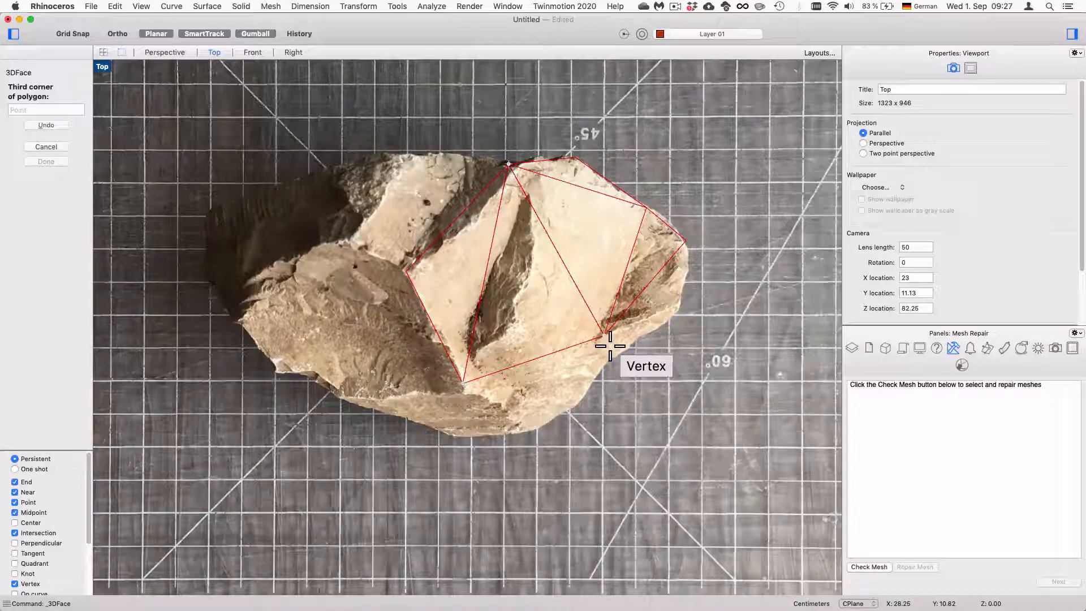
{"action": "left_click", "coordinate": [542, 226]}
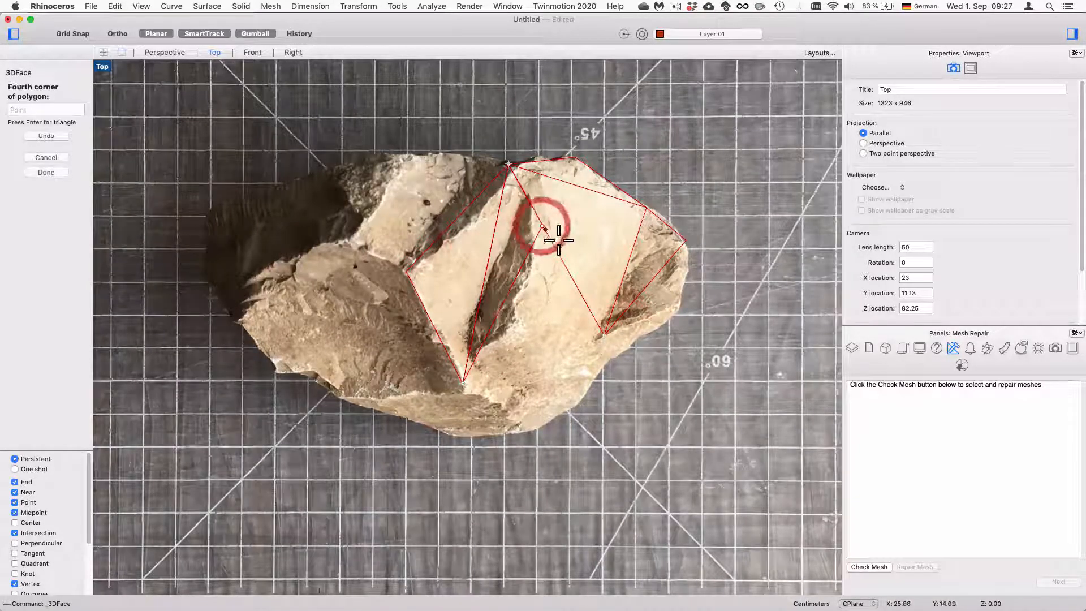
{"action": "key", "text": "Return"}
Step: Delete the large bright-facet triangle and draw a smaller 3-D Face triangle between the recess corner, the top-middle notch and the right-end facet's upper corner
{"action": "left_click", "coordinate": [552, 246]}
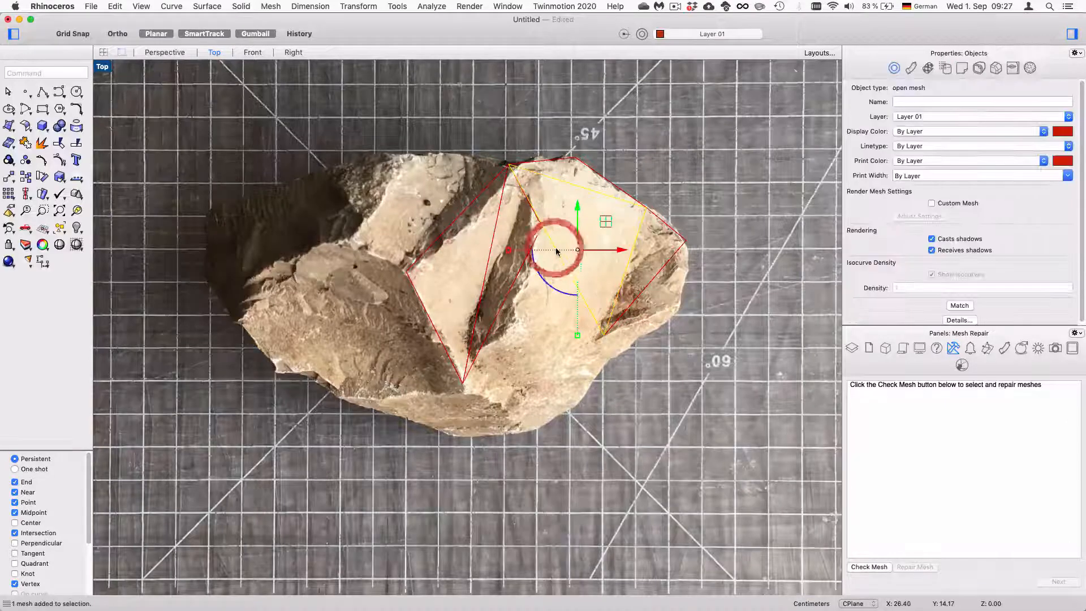
{"action": "key", "text": "Delete"}
{"action": "key", "text": "Return"}
{"action": "left_click", "coordinate": [542, 227]}
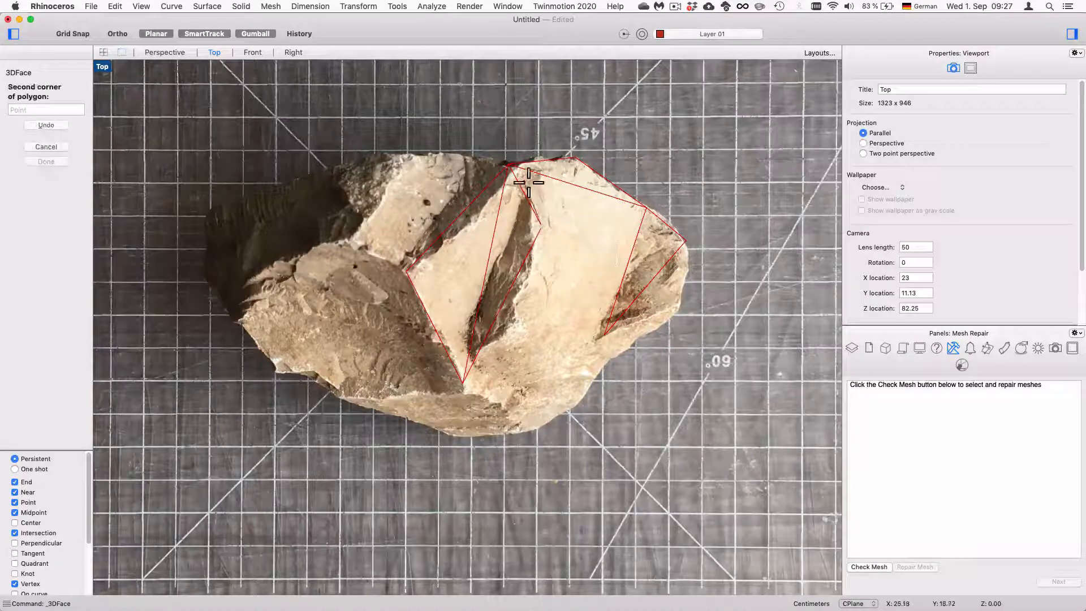
{"action": "left_click", "coordinate": [508, 165]}
{"action": "left_click", "coordinate": [647, 208]}
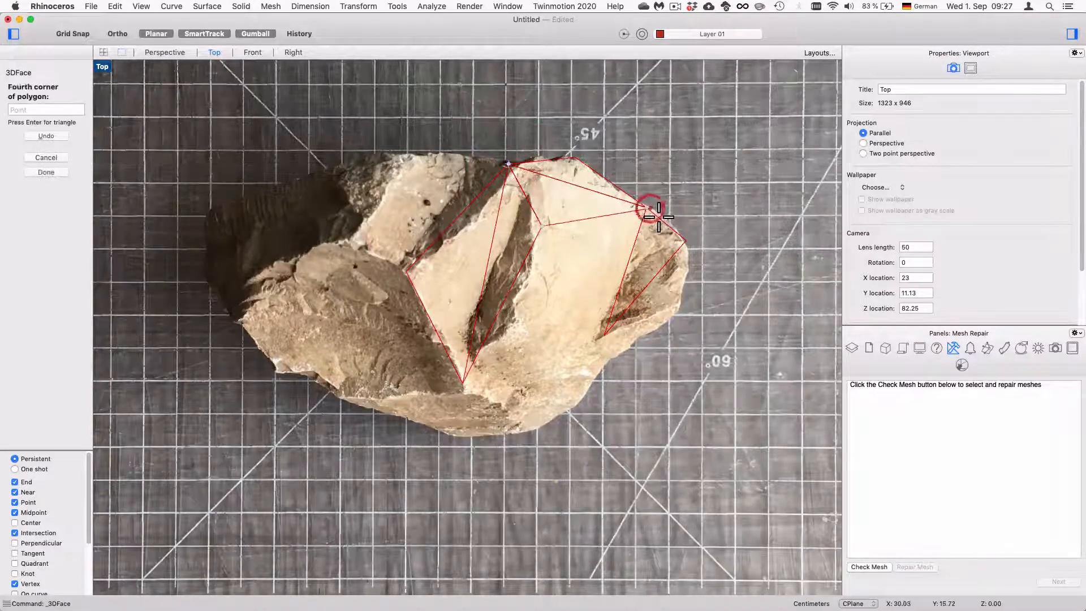
{"action": "key", "text": "Return"}
Step: Draw a triangular 3-D Face mesh between the recess corner and the upper and lower corners of the right-end facet's inner edge
{"action": "key", "text": "Return"}
{"action": "left_click", "coordinate": [543, 227]}
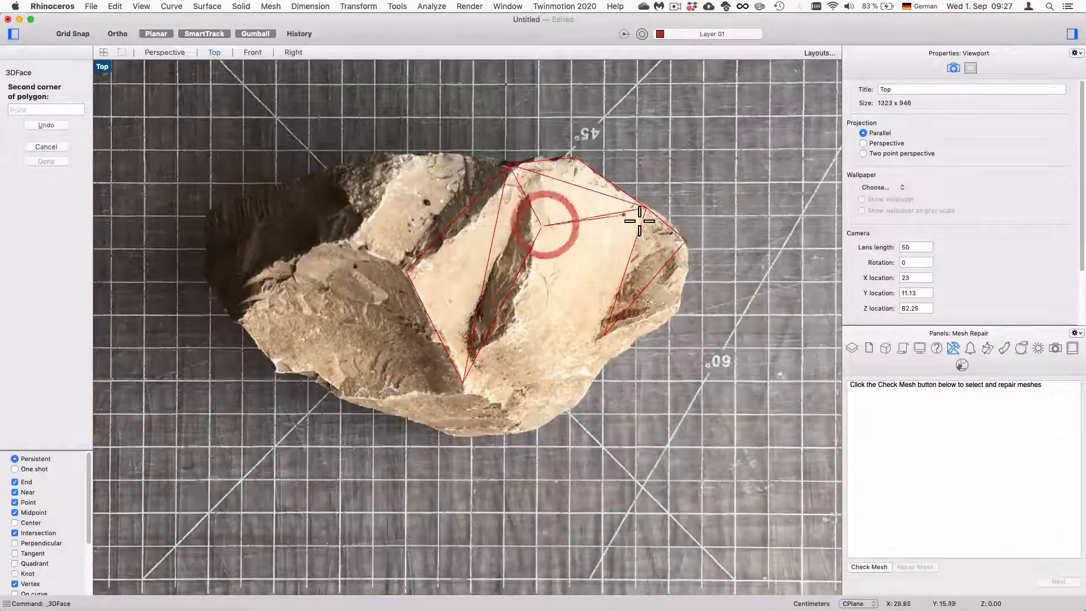
{"action": "left_click", "coordinate": [646, 209]}
{"action": "left_click", "coordinate": [604, 333]}
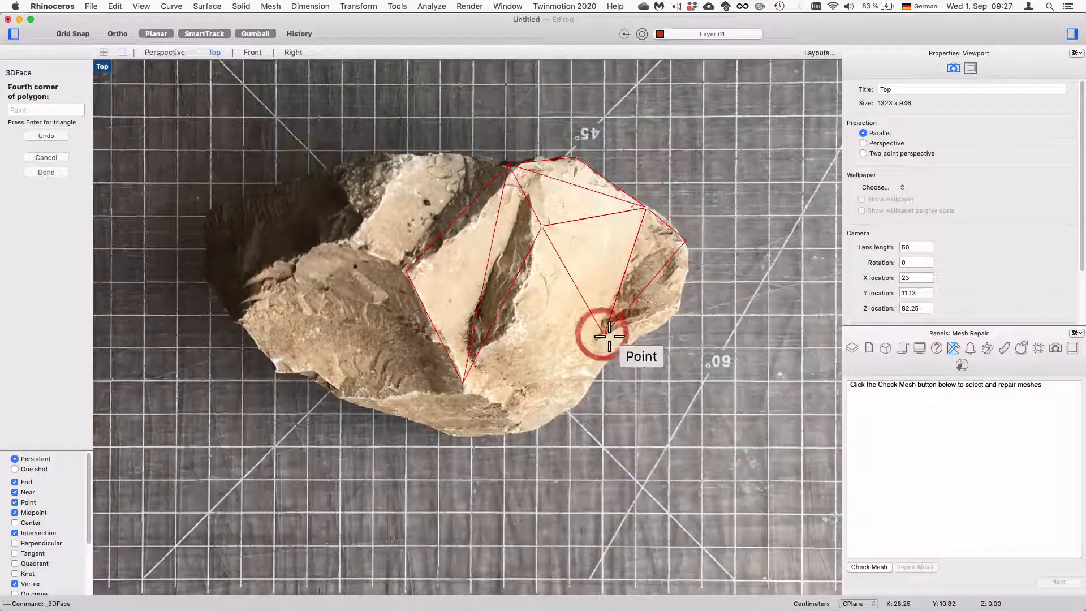
{"action": "key", "text": "Return"}
Step: Draw a triangular 3-D Face mesh joining the narrow facet's lower point, the right-end facet's lower corner and the recess corner
{"action": "key", "text": "Return"}
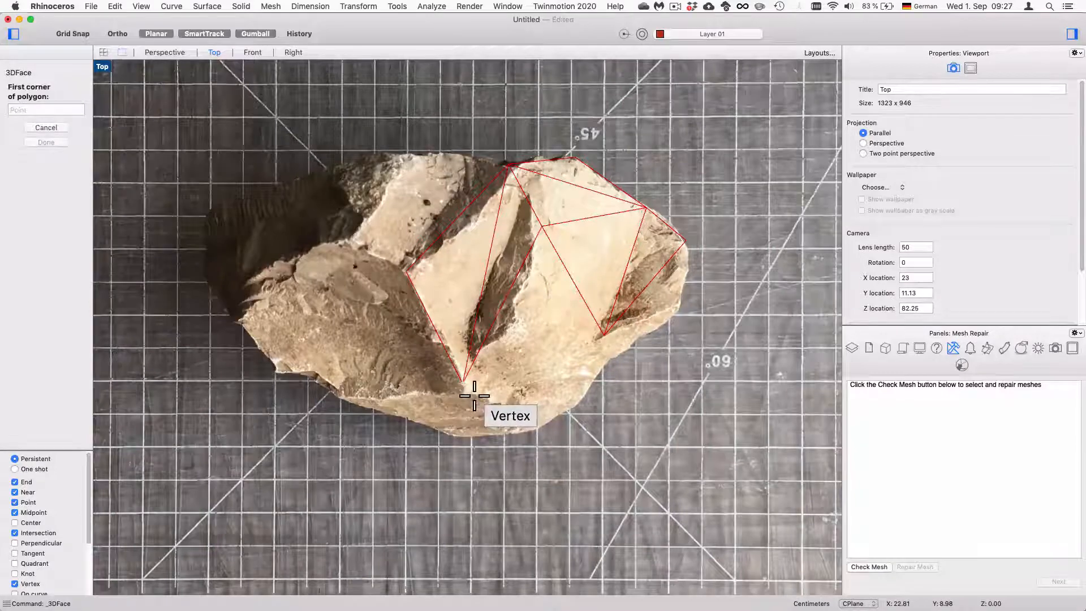
{"action": "left_click", "coordinate": [462, 382]}
{"action": "left_click", "coordinate": [605, 337]}
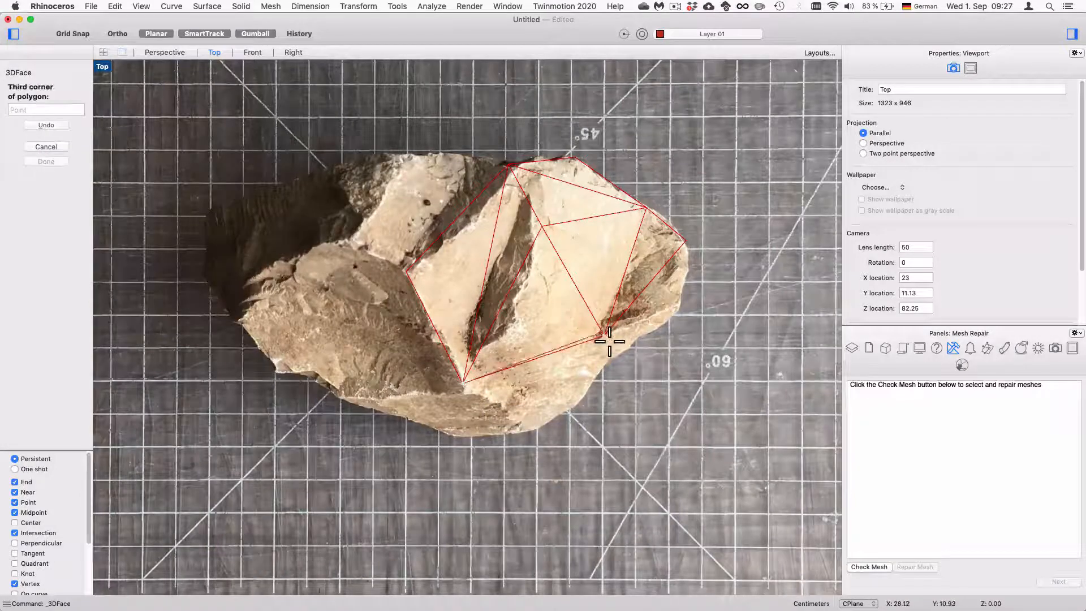
{"action": "left_click", "coordinate": [544, 228]}
{"action": "key", "text": "Return"}
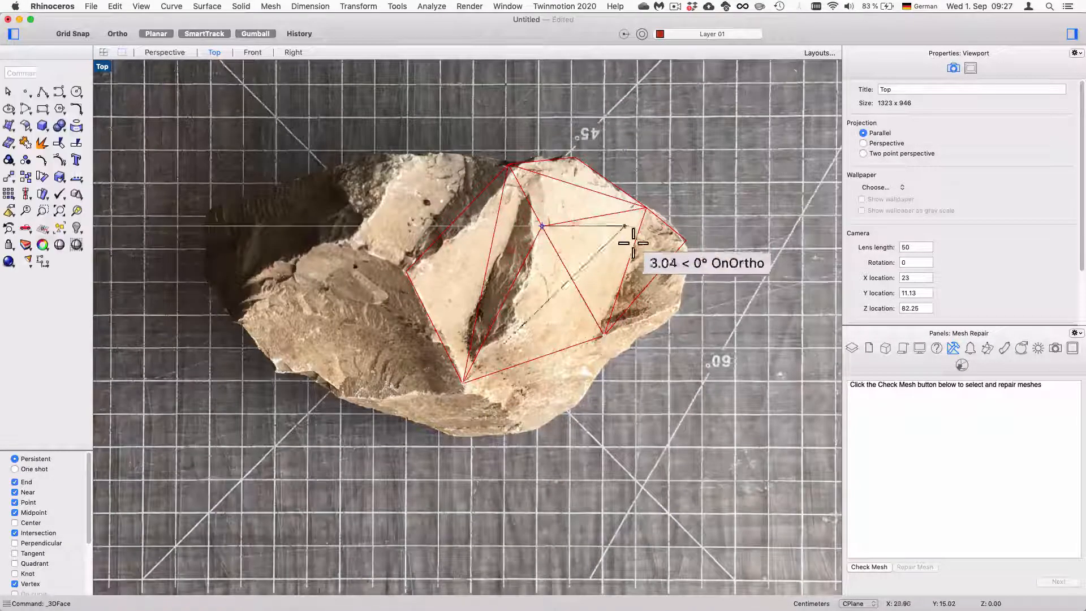
Step: Draw a triangular 3-D Face mesh over the lower part of the dark facet at the rock's right end, sharing the existing triangle's edge
{"action": "key", "text": "Return"}
{"action": "left_click", "coordinate": [685, 240]}
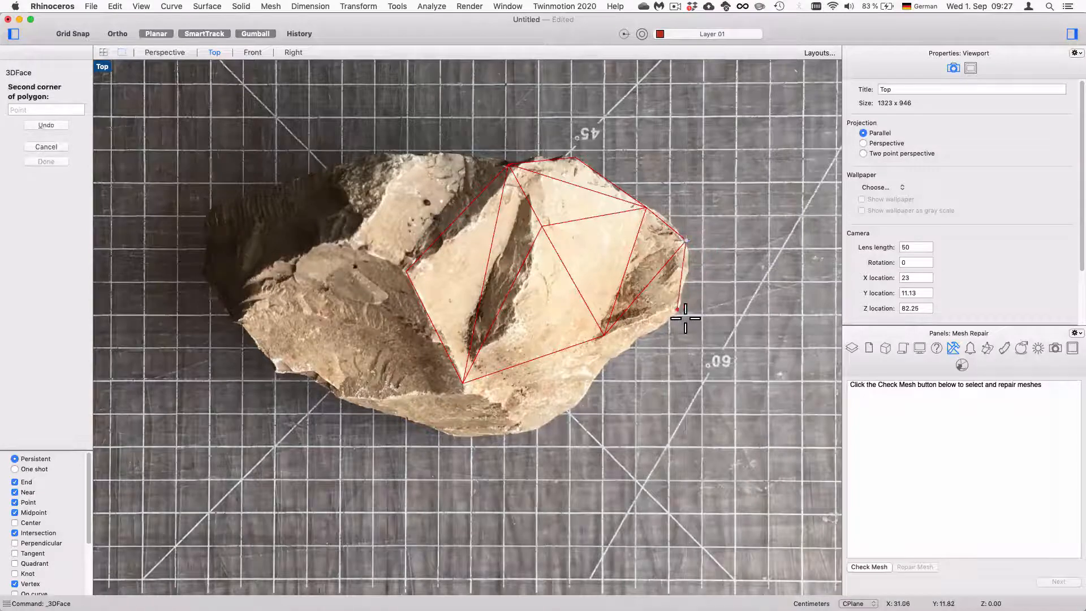
{"action": "left_click", "coordinate": [685, 309]}
{"action": "left_click", "coordinate": [604, 337]}
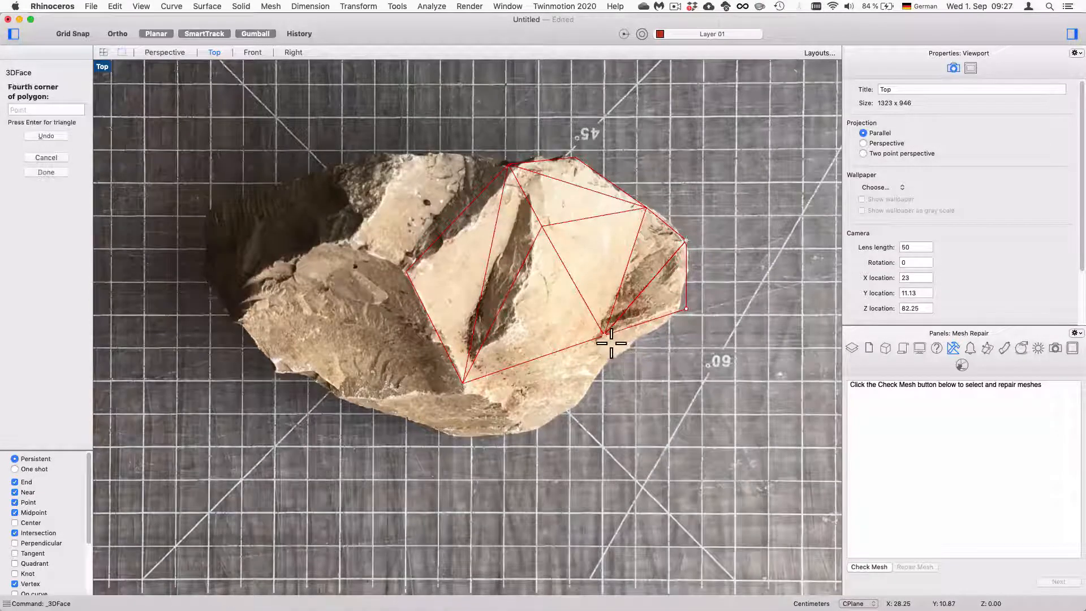
{"action": "key", "text": "Return"}
Step: Try one triangular 3-D Face mesh across the rock's whole lower-right side, and delete it
{"action": "key", "text": "Return"}
{"action": "left_click", "coordinate": [463, 382]}
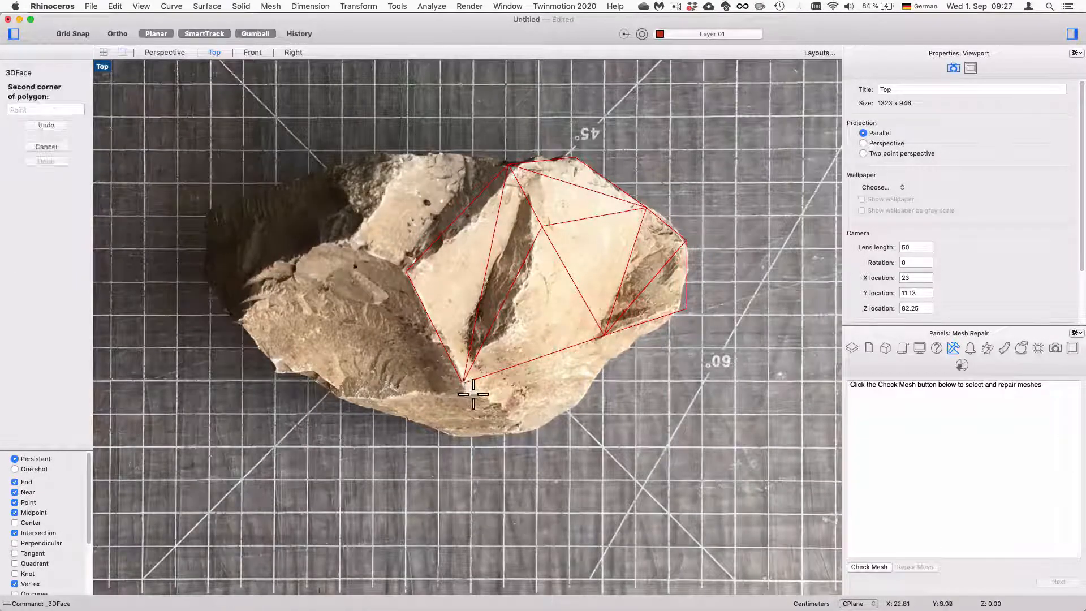
{"action": "left_click", "coordinate": [685, 308]}
{"action": "key", "text": "Return"}
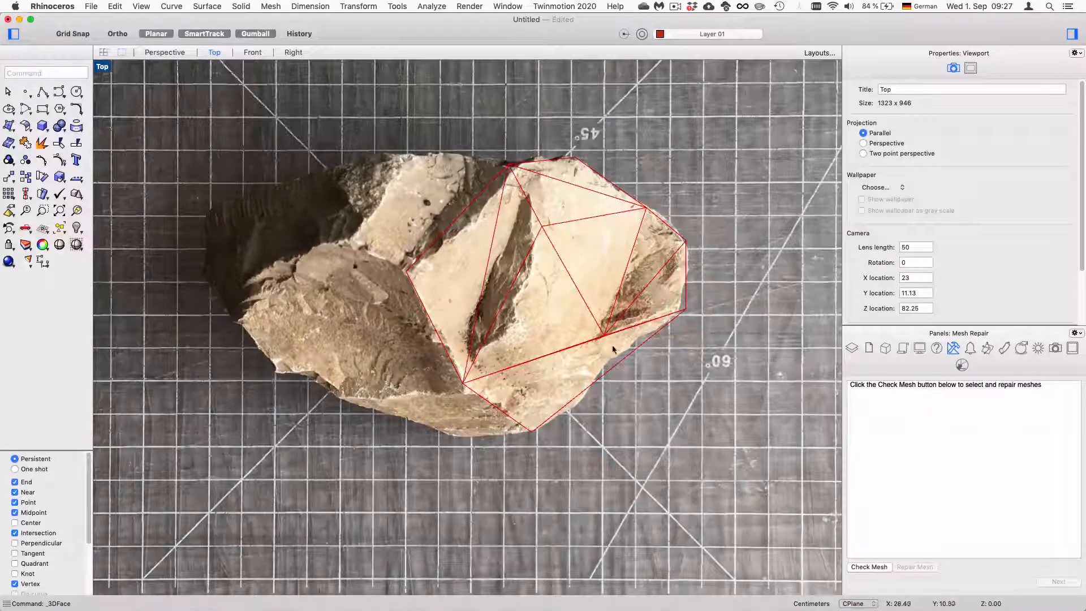
{"action": "scroll", "coordinate": [612, 345], "scroll_direction": "up", "scroll_amount": 5}
{"action": "scroll", "coordinate": [612, 345], "scroll_direction": "down", "scroll_amount": 5}
{"action": "left_click", "coordinate": [638, 345]}
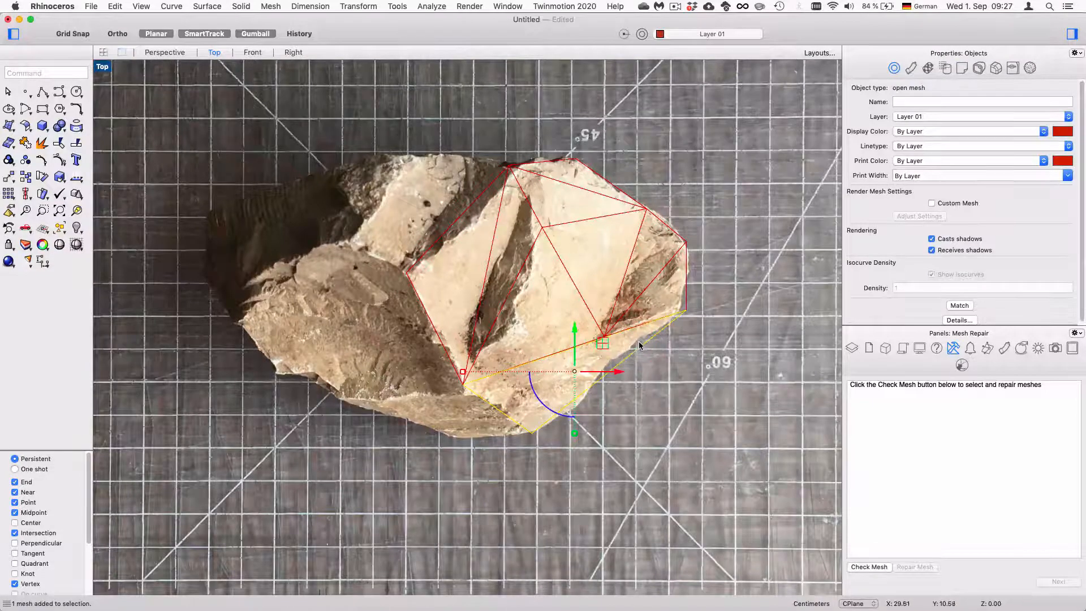
{"action": "scroll", "coordinate": [604, 339], "scroll_direction": "up", "scroll_amount": 5}
{"action": "key", "text": "Delete"}
{"action": "scroll", "coordinate": [604, 339], "scroll_direction": "down", "scroll_amount": 3}
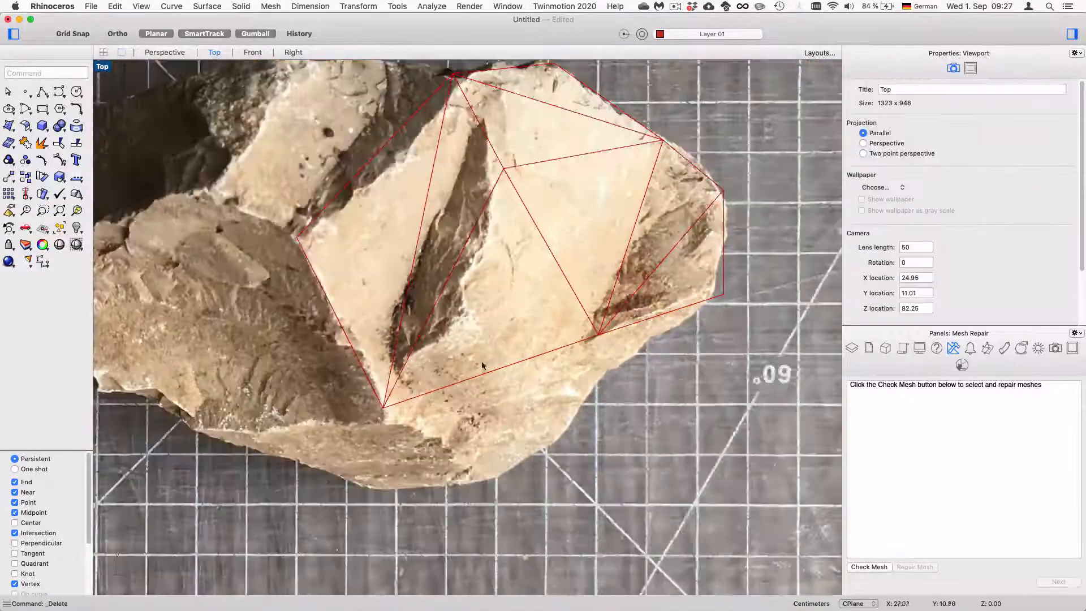
Step: Draw a slim triangular 3-D Face mesh below the right-end facet, with a new corner on the rock outline directly under the facet's lower corner
{"action": "key", "text": "Return"}
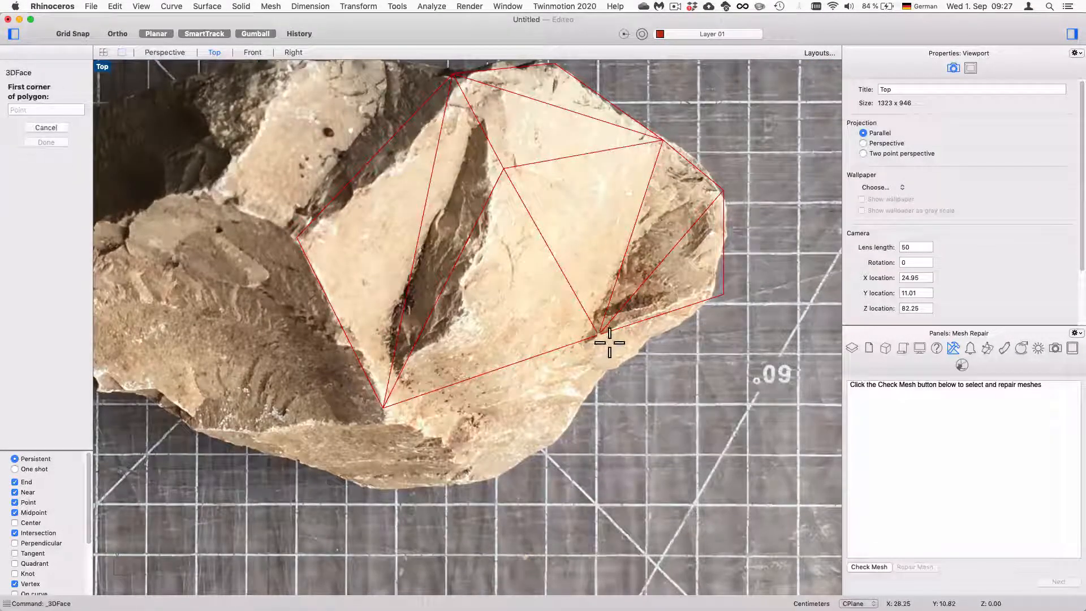
{"action": "left_click", "coordinate": [609, 341]}
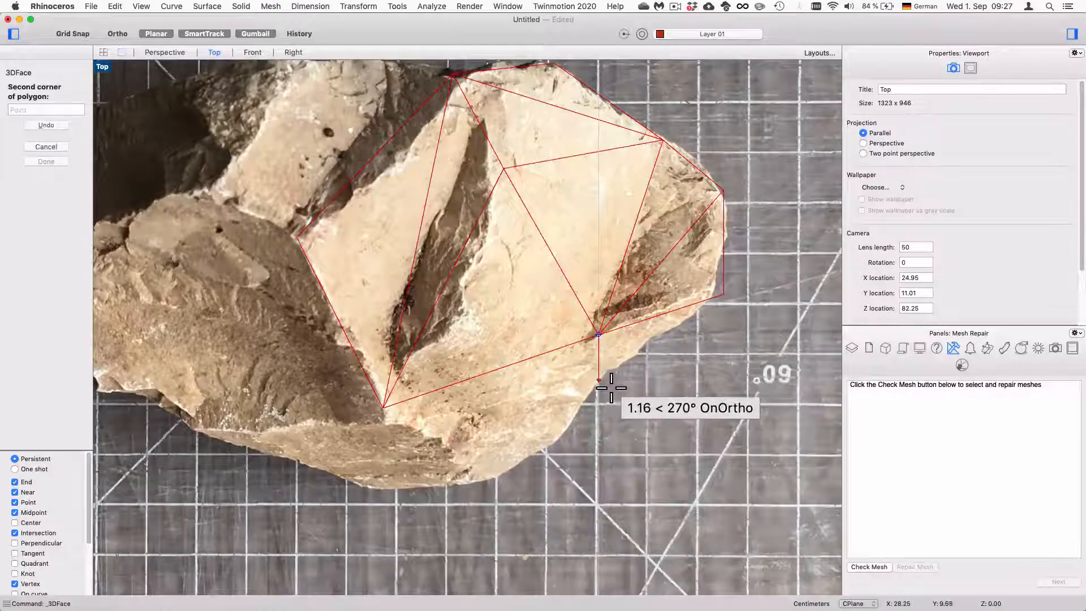
{"action": "left_click", "coordinate": [611, 388]}
{"action": "left_click", "coordinate": [729, 301]}
{"action": "key", "text": "Return"}
Step: Draw a triangular 3-D Face mesh from the right-end facet's lower corner via the narrow facet's lower point to the rock's bottom outline
{"action": "key", "text": "Return"}
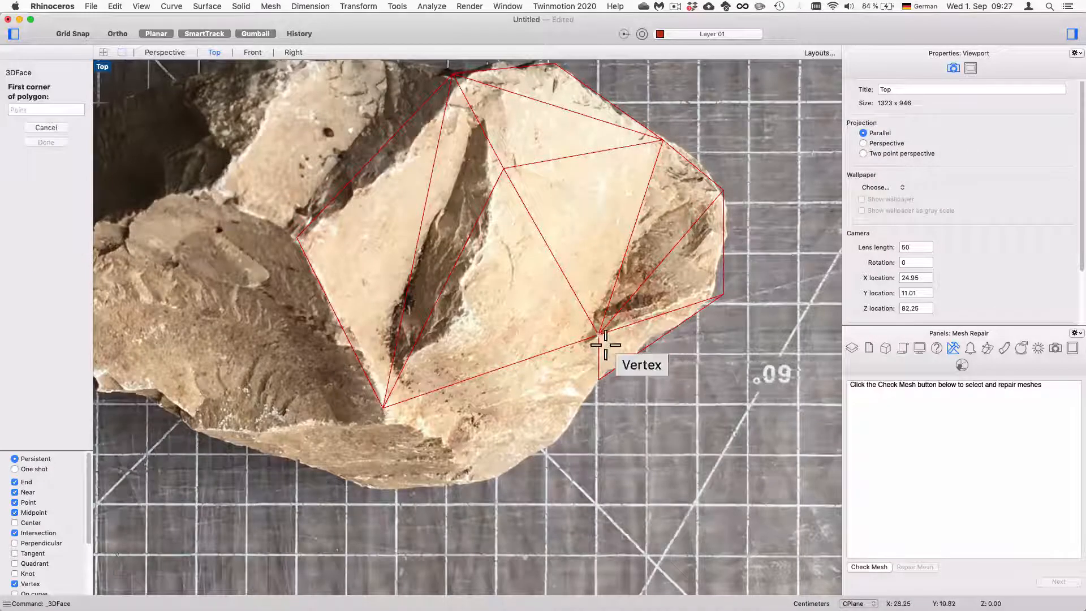
{"action": "left_click", "coordinate": [605, 345]}
{"action": "left_click", "coordinate": [385, 408]}
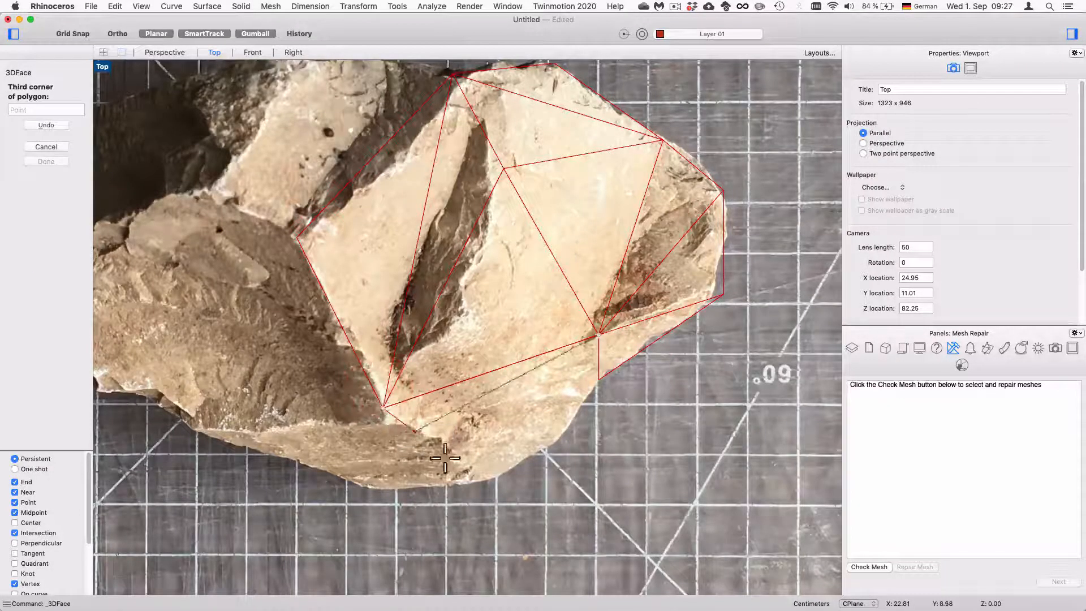
{"action": "left_click", "coordinate": [487, 492]}
{"action": "key", "text": "Return"}
Step: Fill the gap along the lower-right outline with a triangular 3-D Face mesh between the two neighbouring triangles
{"action": "key", "text": "Return"}
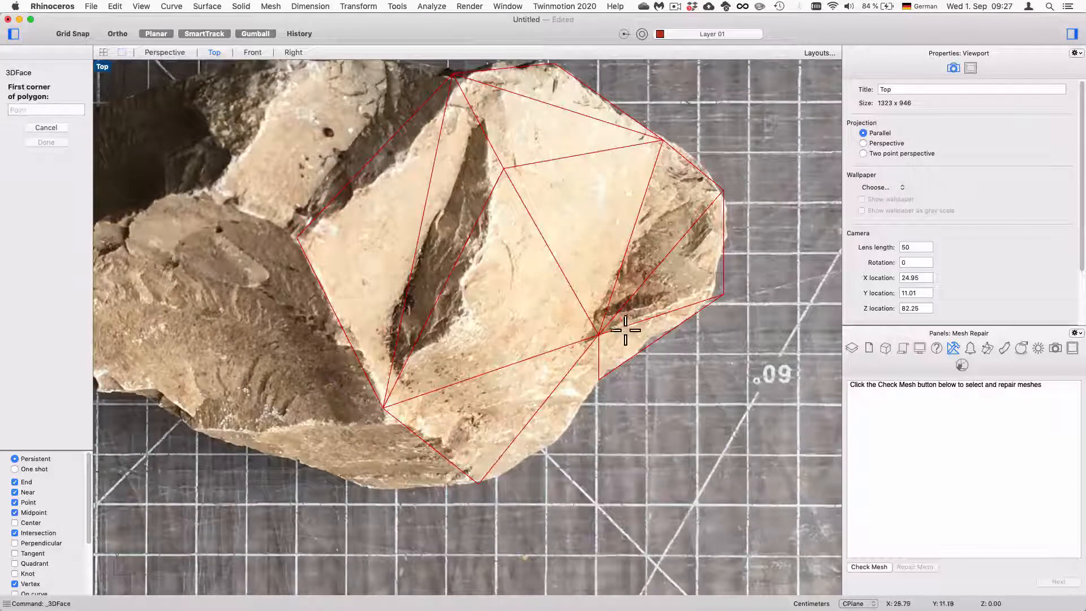
{"action": "left_click", "coordinate": [610, 341]}
{"action": "left_click", "coordinate": [488, 490]}
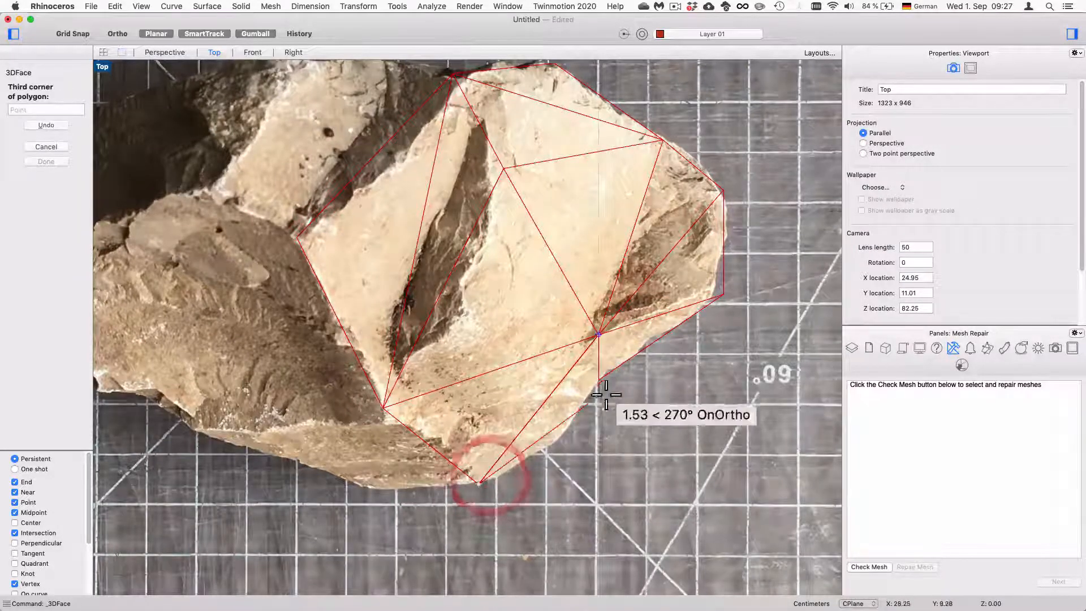
{"action": "left_click", "coordinate": [609, 386]}
{"action": "key", "text": "Return"}
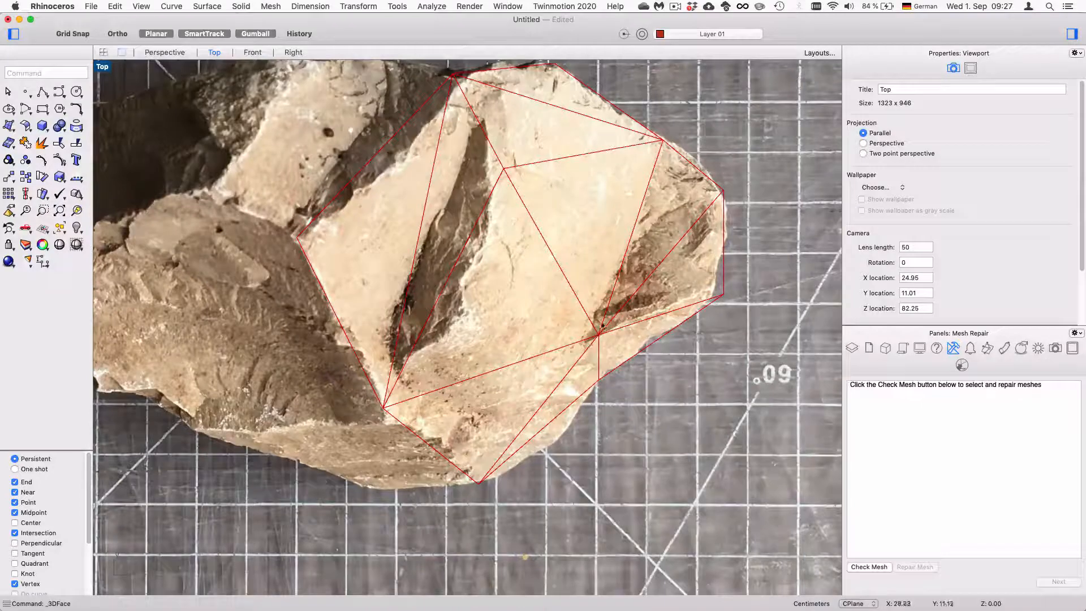
Step: Draw a triangular 3-D Face mesh over the dark groove left of the mesh, adding a new corner on the rock's upper outline
{"action": "scroll", "coordinate": [547, 366], "scroll_direction": "down", "scroll_amount": 5}
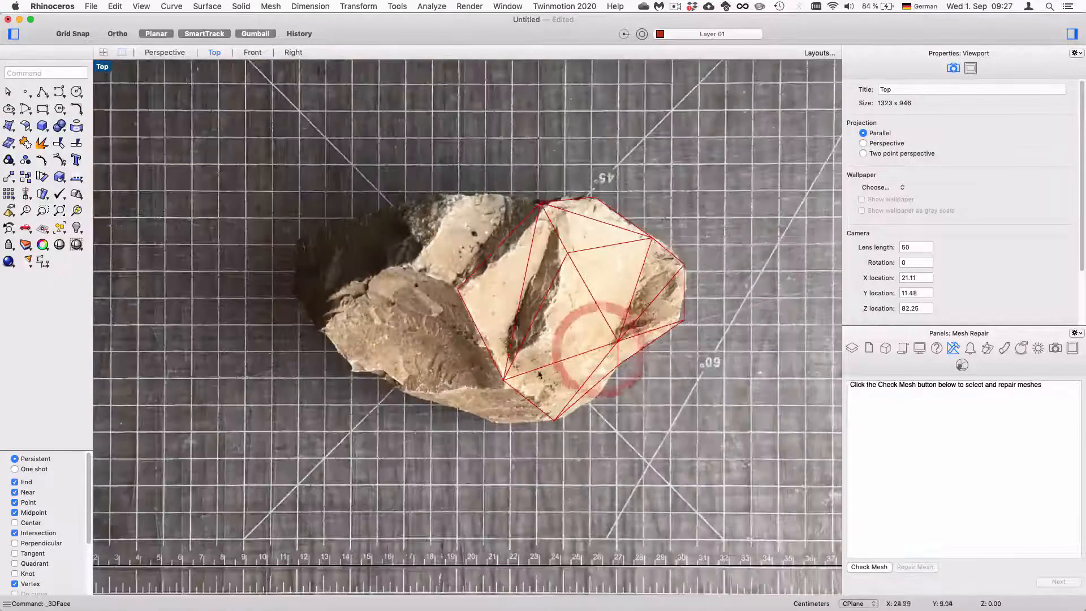
{"action": "scroll", "coordinate": [528, 256], "scroll_direction": "up", "scroll_amount": 3}
{"action": "key", "text": "Return"}
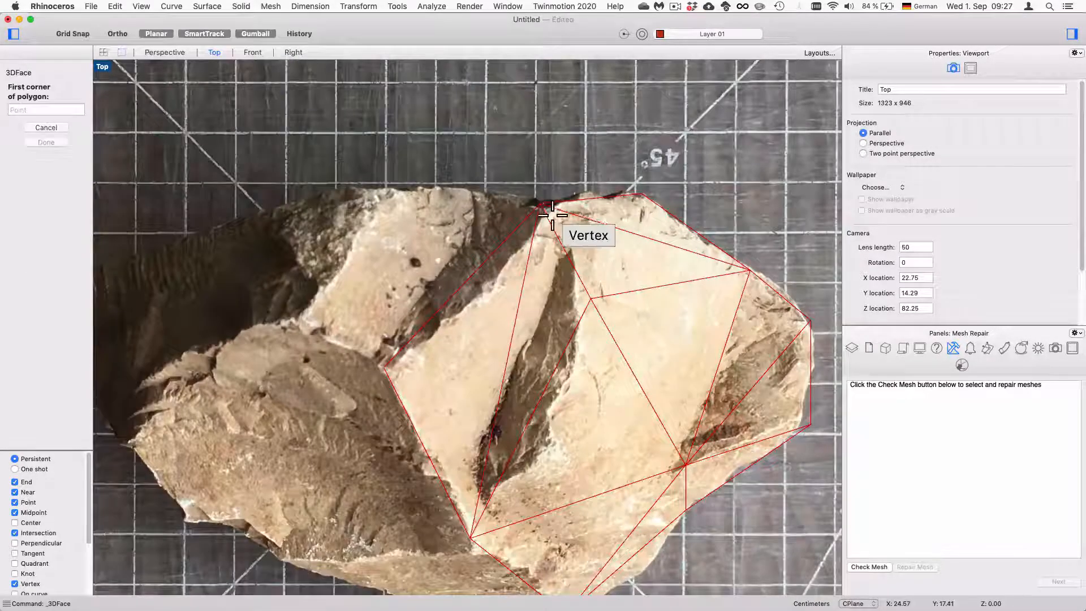
{"action": "left_click", "coordinate": [540, 204]}
{"action": "left_click", "coordinate": [481, 194]}
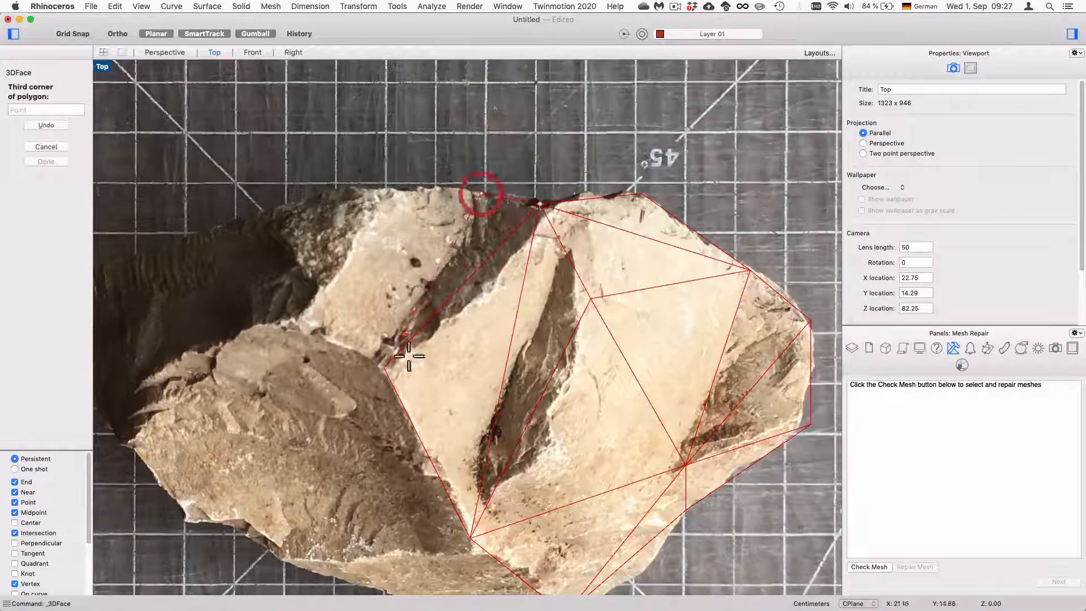
{"action": "left_click", "coordinate": [388, 378]}
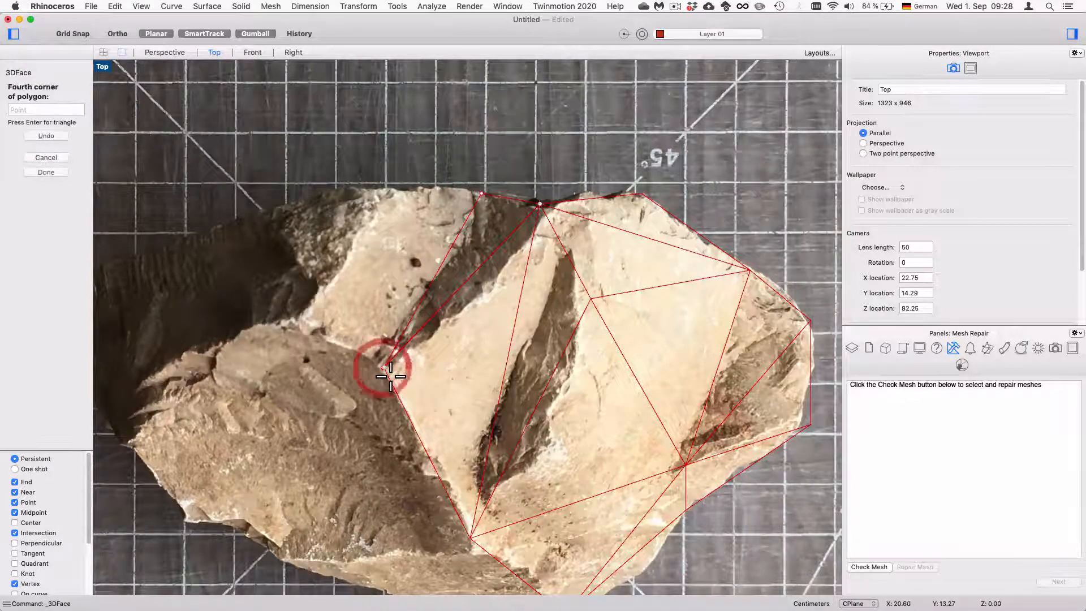
{"action": "key", "text": "Return"}
Step: Draw a triangular 3-D Face mesh over the pale upper-left facet, from the groove triangle to a new corner farther left on the upper outline
{"action": "scroll", "coordinate": [484, 226], "scroll_direction": "up", "scroll_amount": 1}
{"action": "scroll", "coordinate": [488, 199], "scroll_direction": "up", "scroll_amount": 2}
{"action": "scroll", "coordinate": [488, 199], "scroll_direction": "down", "scroll_amount": 2}
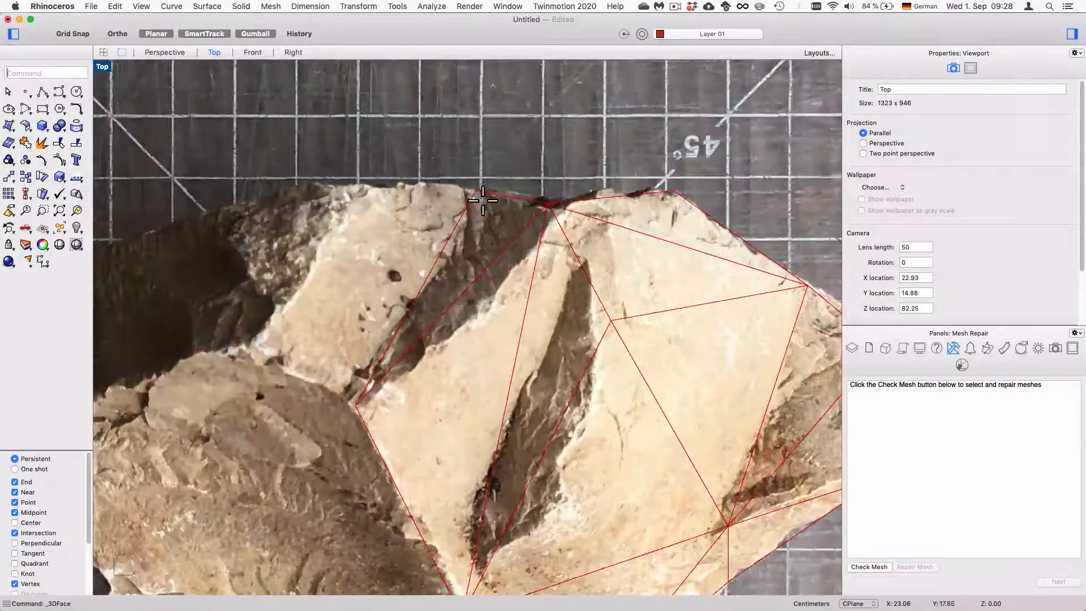
{"action": "key", "text": "Return"}
{"action": "left_click", "coordinate": [476, 190]}
{"action": "left_click", "coordinate": [349, 192]}
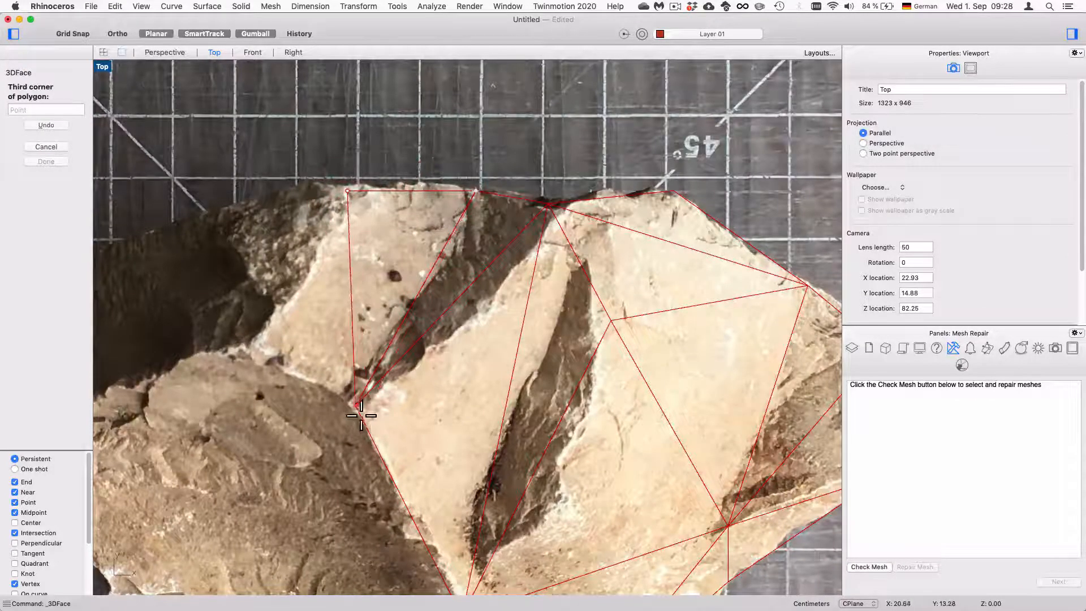
{"action": "left_click", "coordinate": [359, 403]}
{"action": "key", "text": "Return"}
Step: Cover the rest of the pale upper-left facet with a triangular 3-D Face mesh reaching a new corner at its lower-left tip
{"action": "key", "text": "Return"}
{"action": "left_click", "coordinate": [354, 402]}
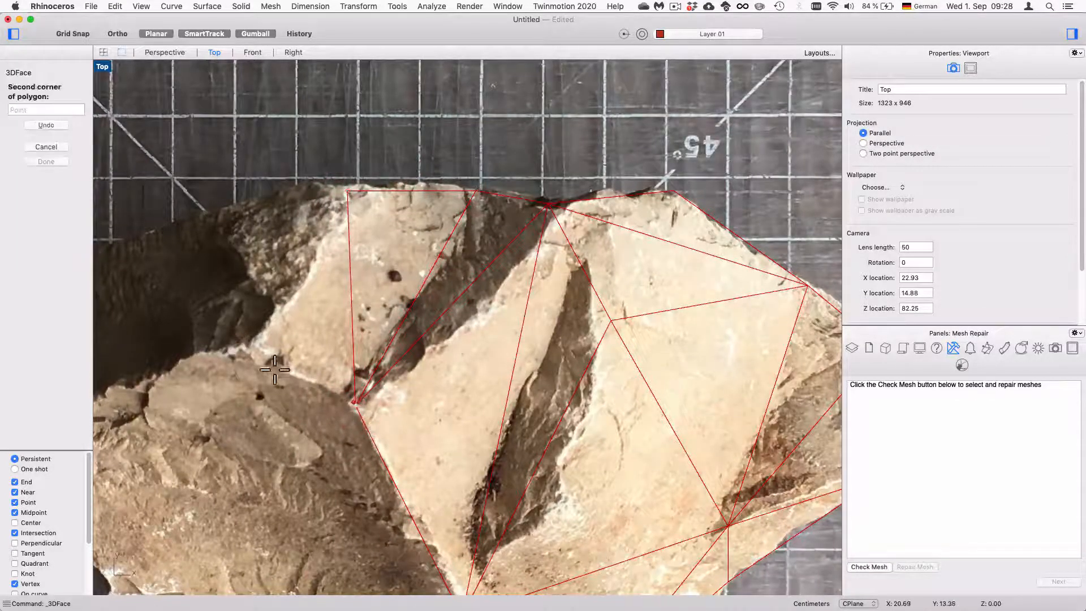
{"action": "left_click", "coordinate": [351, 189]}
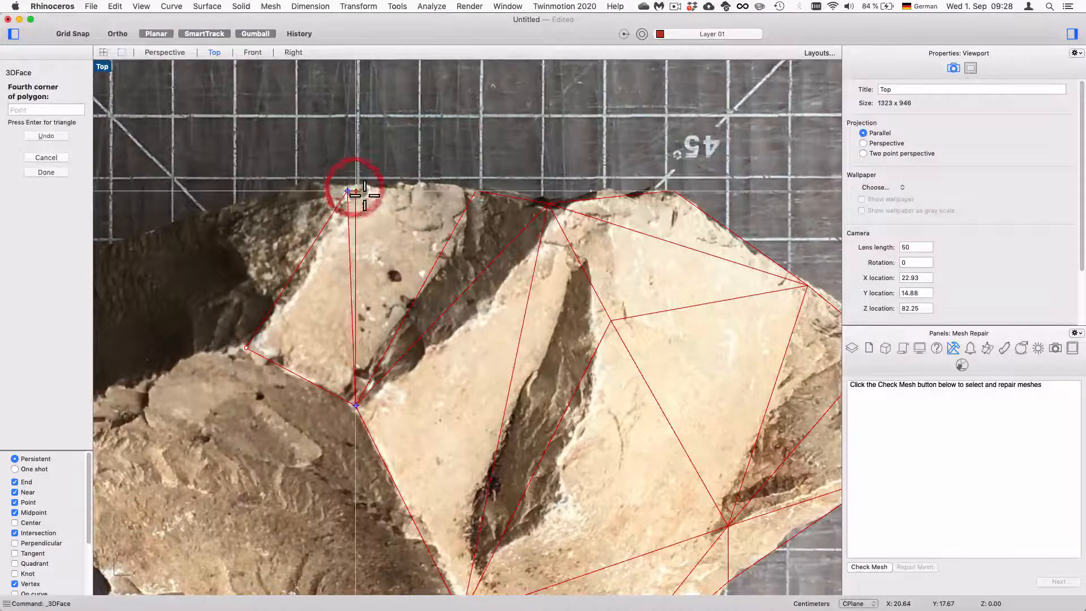
{"action": "key", "text": "Return"}
Step: Draw a triangular 3-D Face mesh from the central ridge's lower vertex to two new corners on the rock's bottom outline
{"action": "scroll", "coordinate": [363, 222], "scroll_direction": "down", "scroll_amount": 3}
{"action": "key", "text": "Return"}
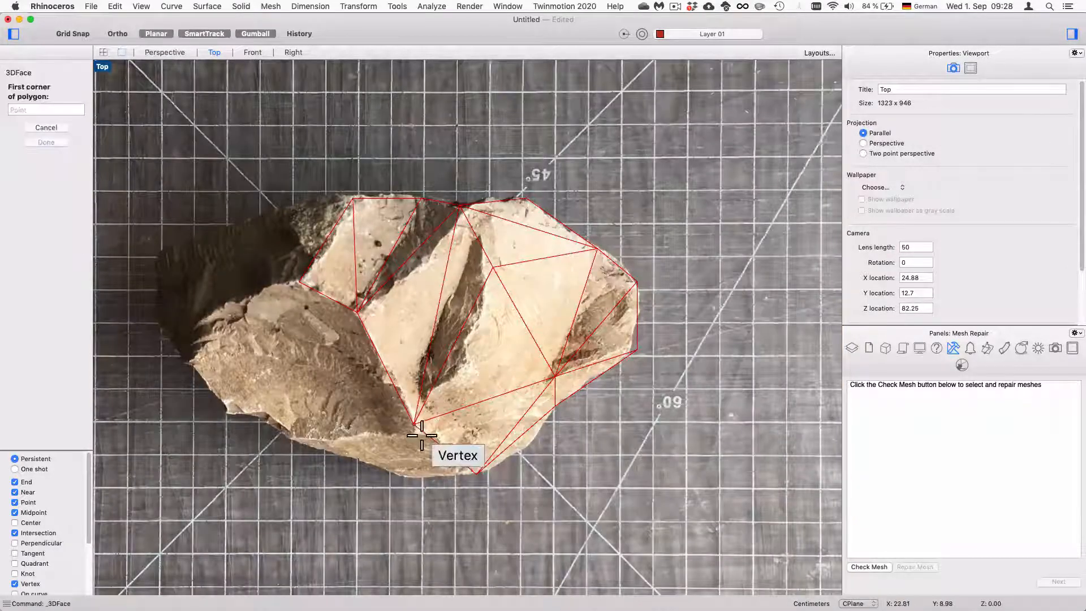
{"action": "left_click", "coordinate": [415, 423]}
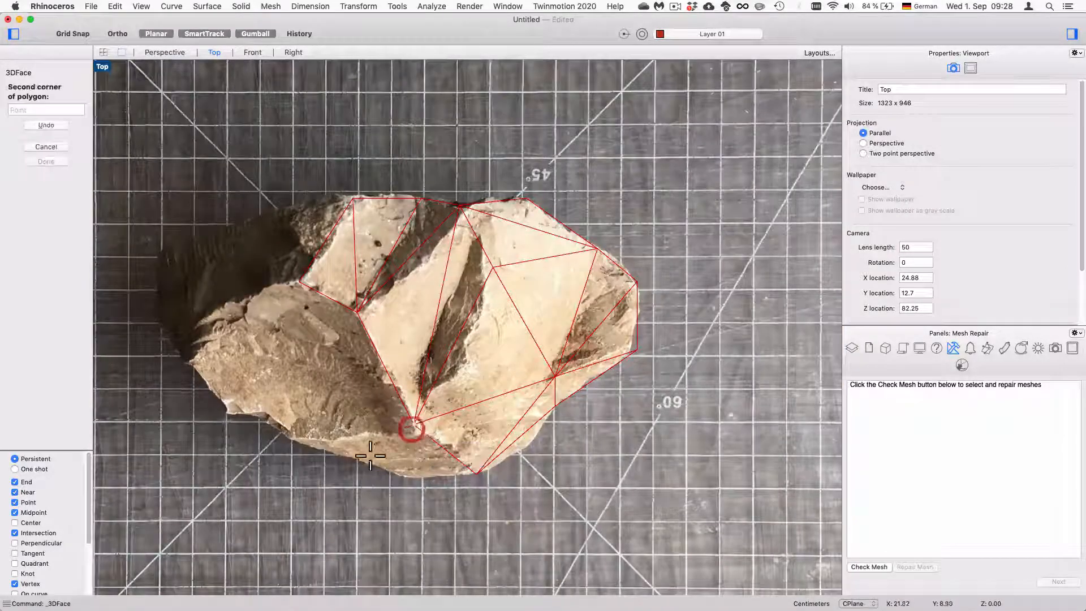
{"action": "left_click", "coordinate": [404, 478]}
{"action": "key", "text": "Return"}
Step: Fill the gap along the bottom outline with a triangular 3-D Face mesh between the new triangle and the lower-right meshes
{"action": "key", "text": "Return"}
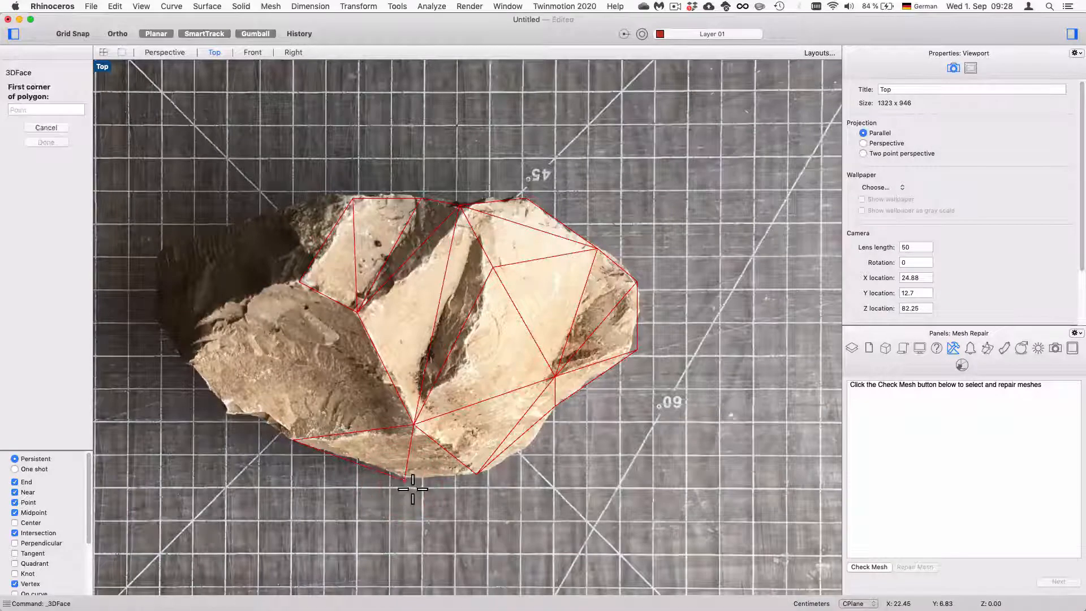
{"action": "left_click", "coordinate": [404, 478]}
{"action": "left_click", "coordinate": [478, 472]}
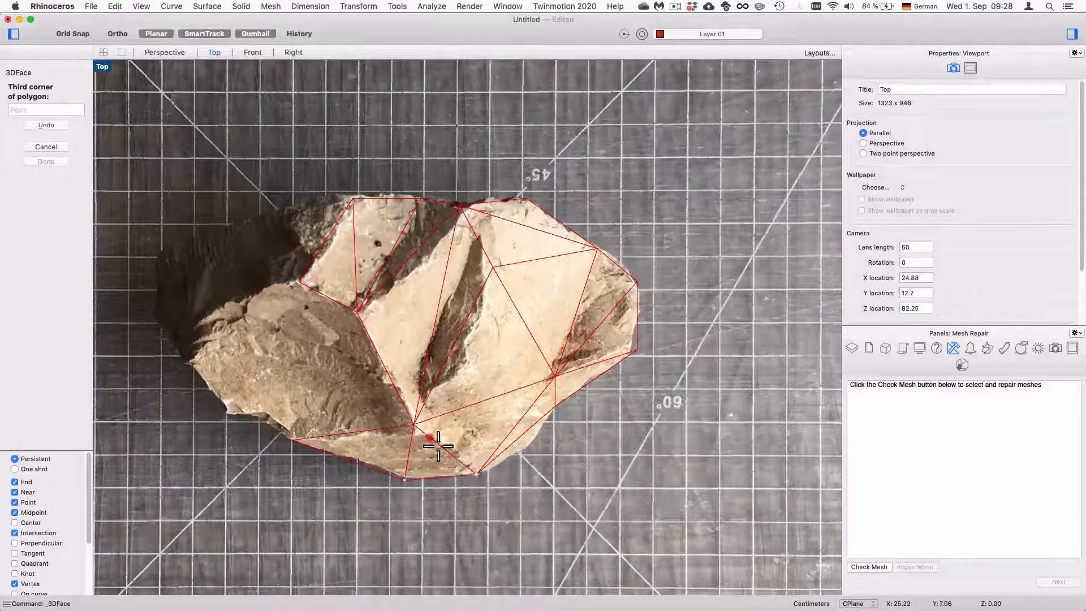
{"action": "left_click", "coordinate": [415, 424]}
{"action": "key", "text": "Return"}
{"action": "right_click_drag", "start_coordinate": [515, 434], "coordinate": [650, 485]}
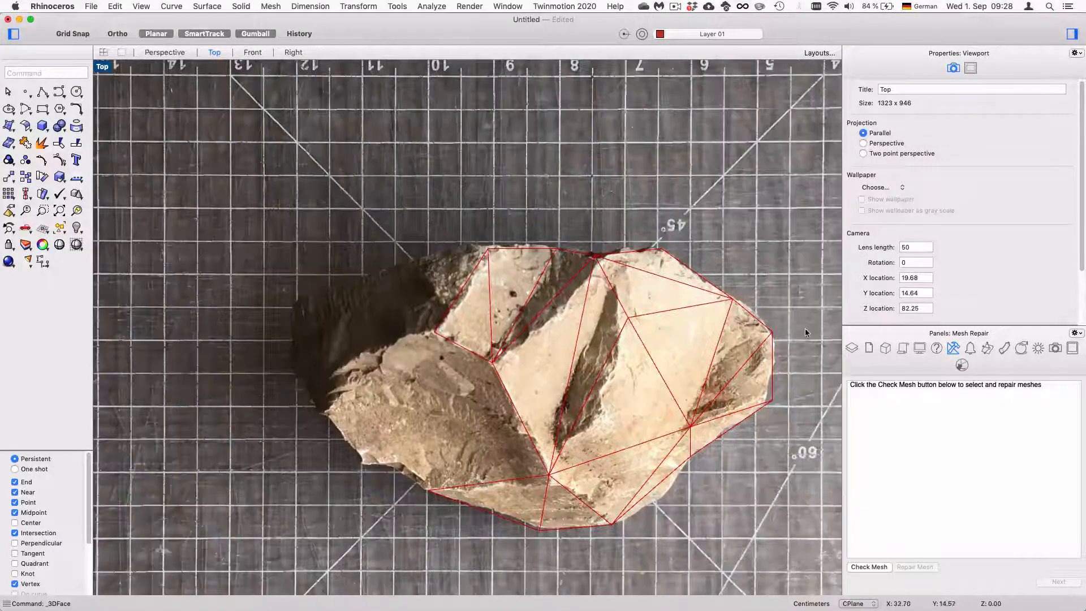
{"action": "key", "text": "Escape"}
Step: Change the colour of Layer 01 to the web safe cyan 00FFFF
{"action": "left_click", "coordinate": [851, 348]}
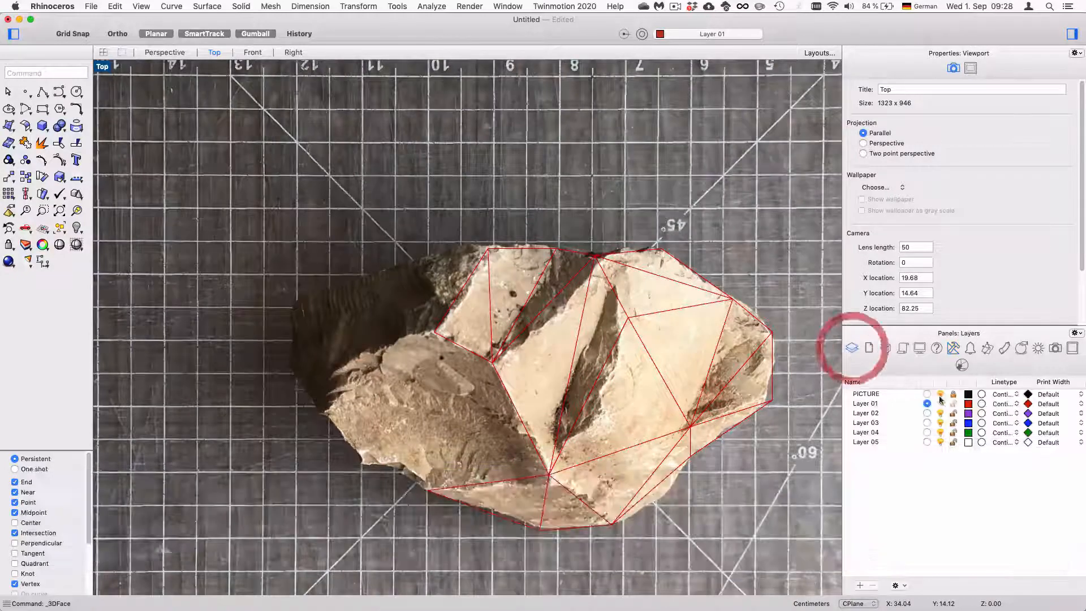
{"action": "left_click", "coordinate": [968, 403]}
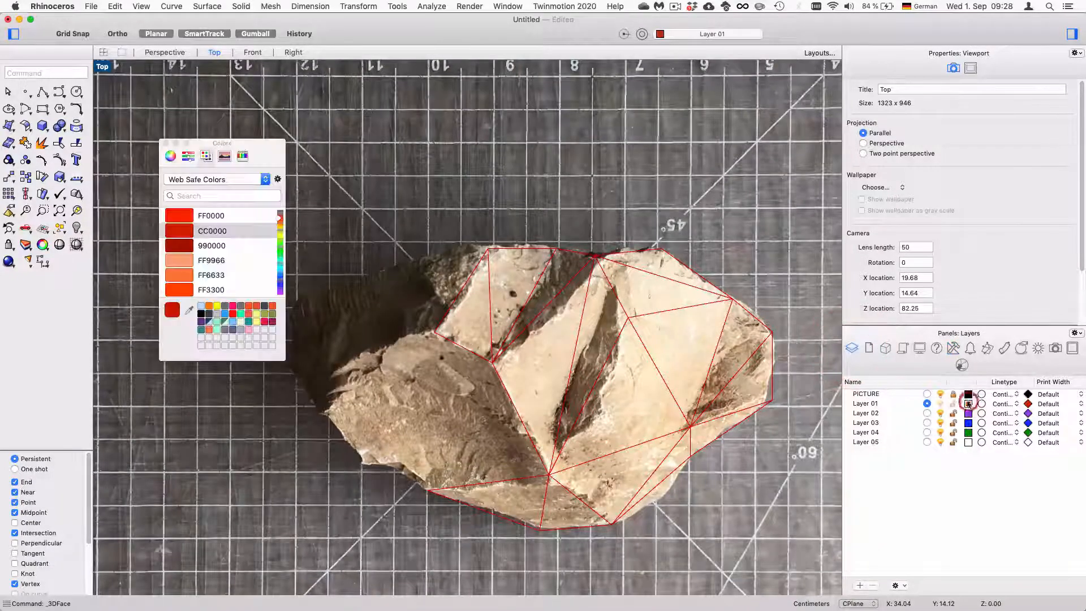
{"action": "left_click", "coordinate": [281, 251]}
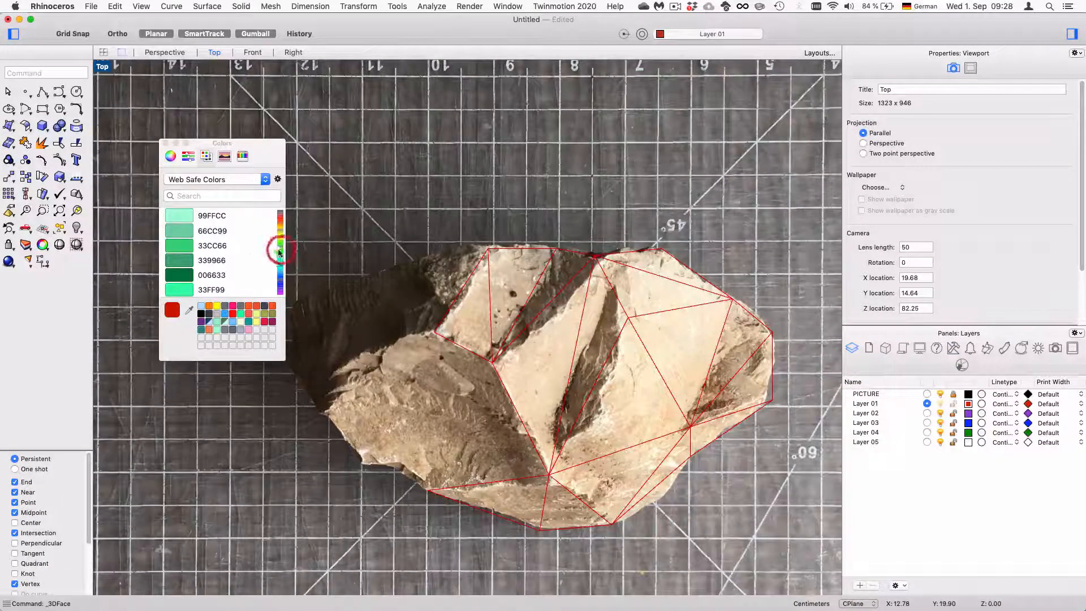
{"action": "left_click", "coordinate": [182, 289]}
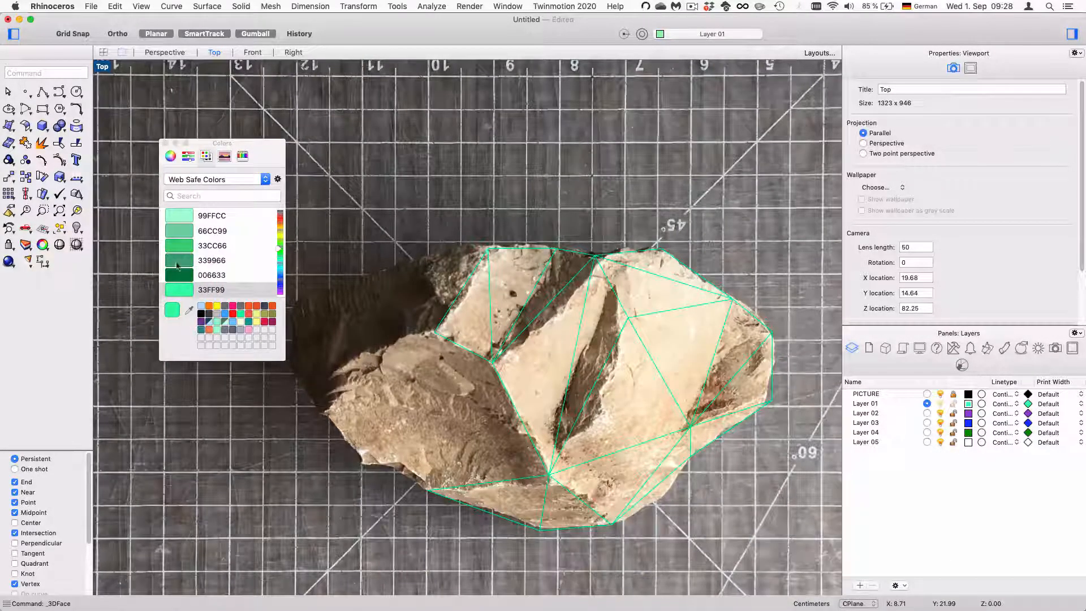
{"action": "left_click", "coordinate": [175, 245]}
{"action": "left_click", "coordinate": [190, 289]}
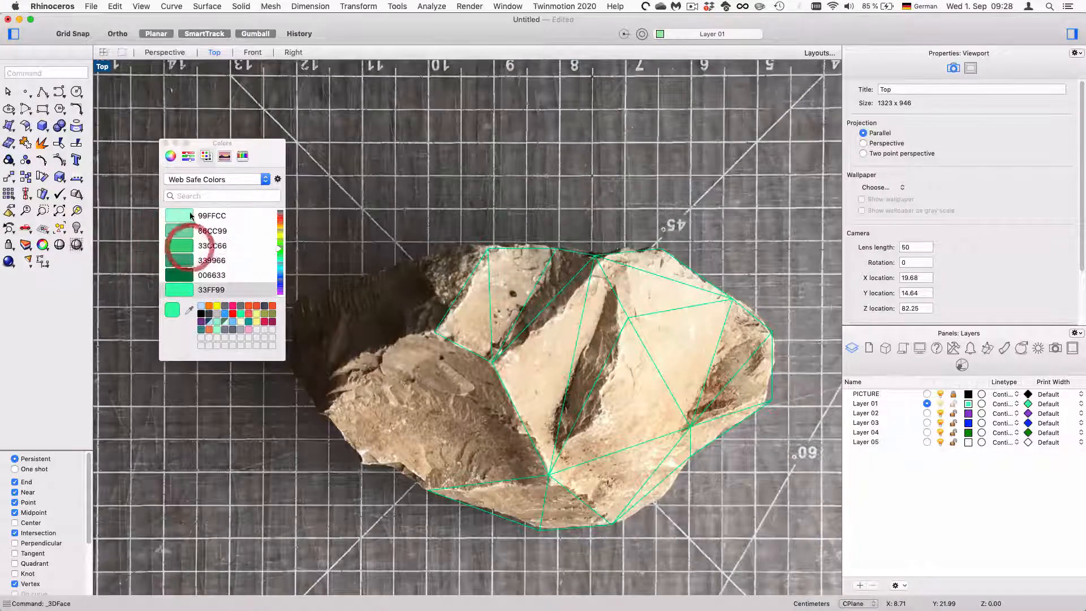
{"action": "left_click", "coordinate": [190, 217]}
{"action": "left_click", "coordinate": [188, 291]}
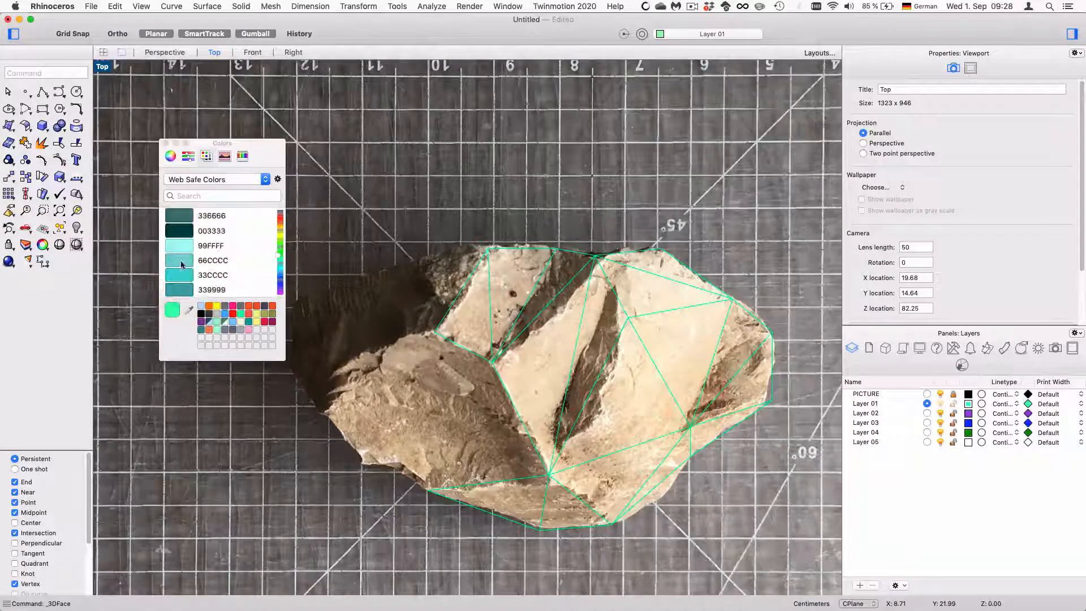
{"action": "scroll", "coordinate": [184, 255], "scroll_direction": "down", "scroll_amount": 5}
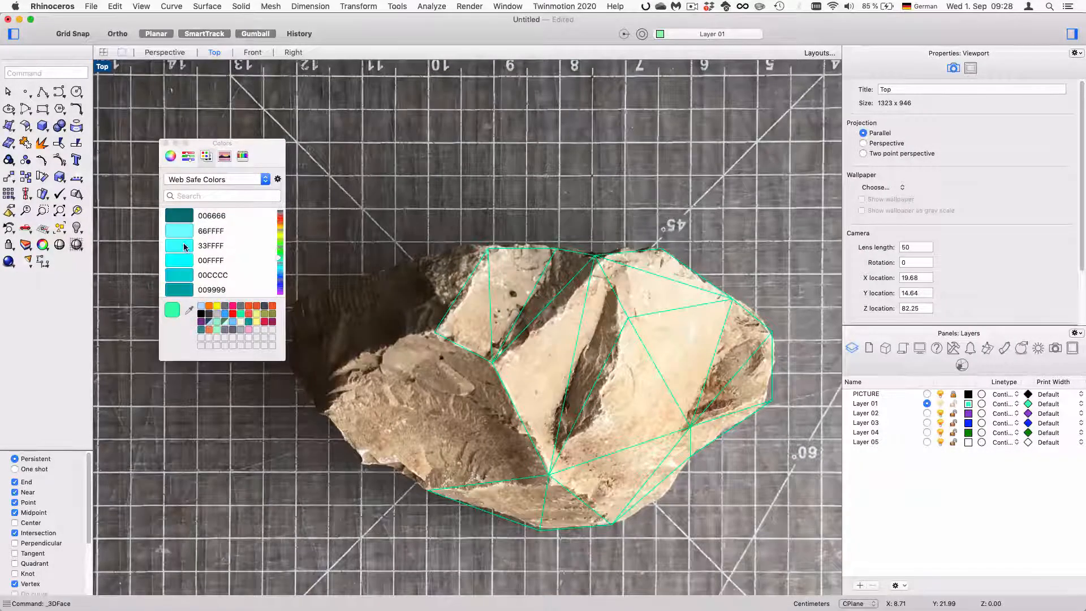
{"action": "left_click", "coordinate": [187, 264]}
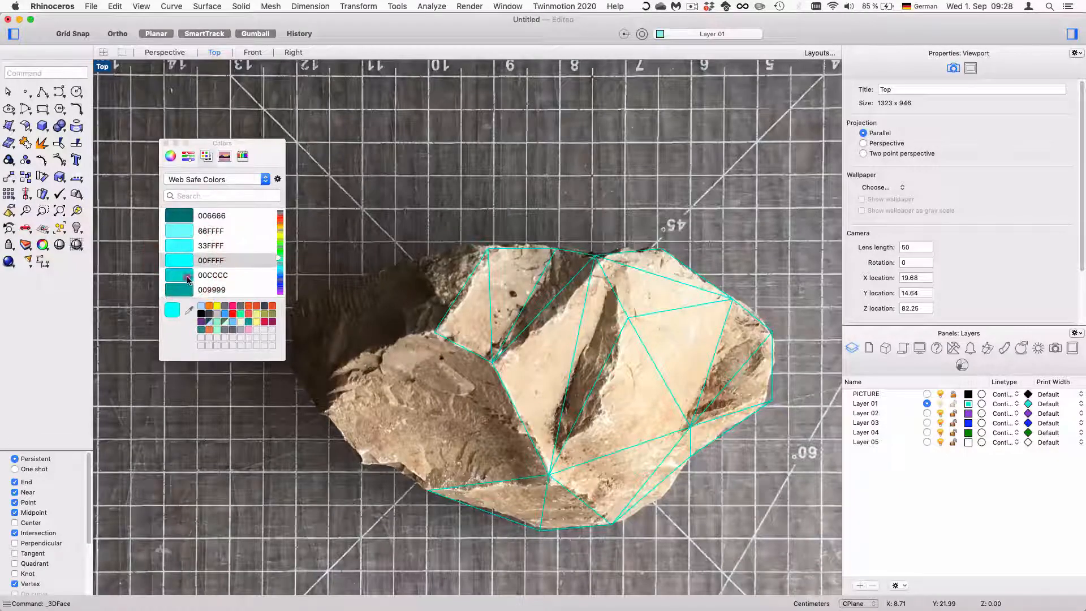
{"action": "left_click", "coordinate": [187, 276]}
{"action": "left_click", "coordinate": [186, 255]}
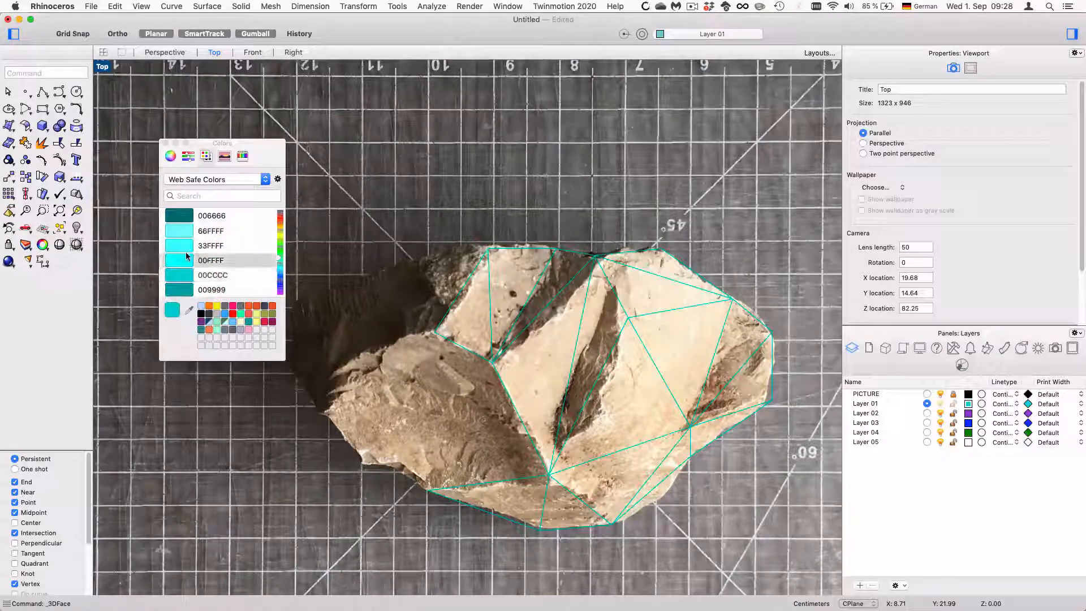
{"action": "left_click", "coordinate": [164, 143]}
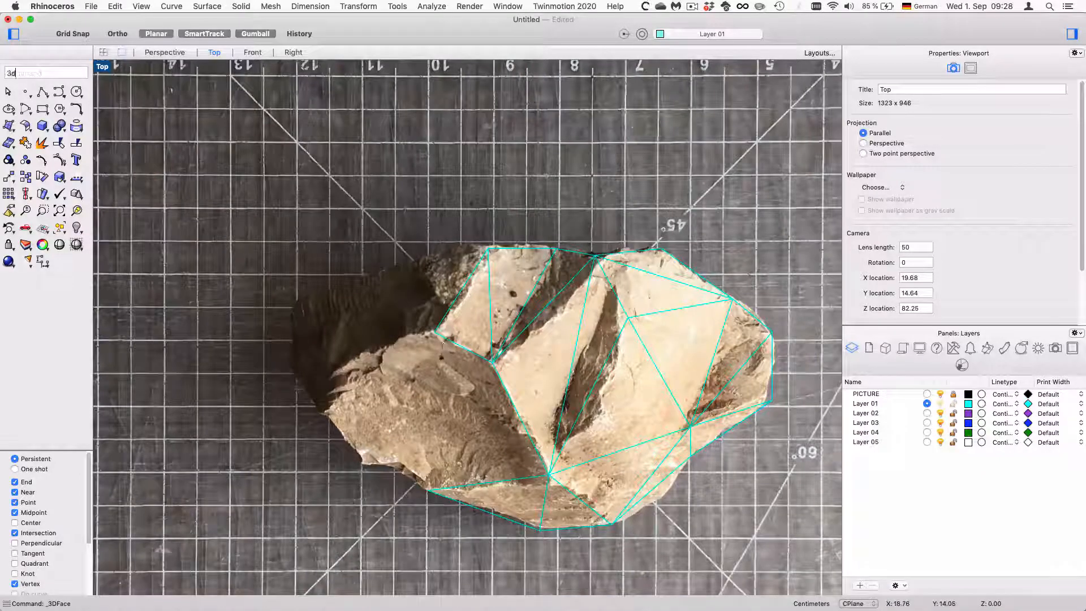
Step: Draw a triangular 3-D Face mesh along the central ridge, from the bottom outline's left corner to the ridge's lower and upper vertices
{"action": "type", "text": "3d"}
{"action": "key", "text": "Return"}
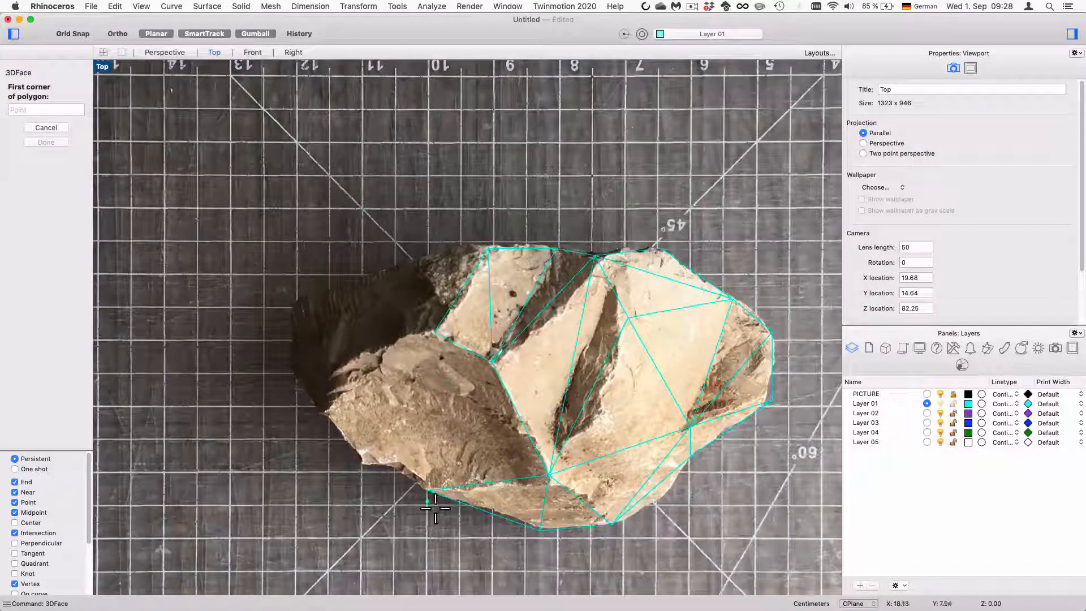
{"action": "left_click", "coordinate": [431, 493]}
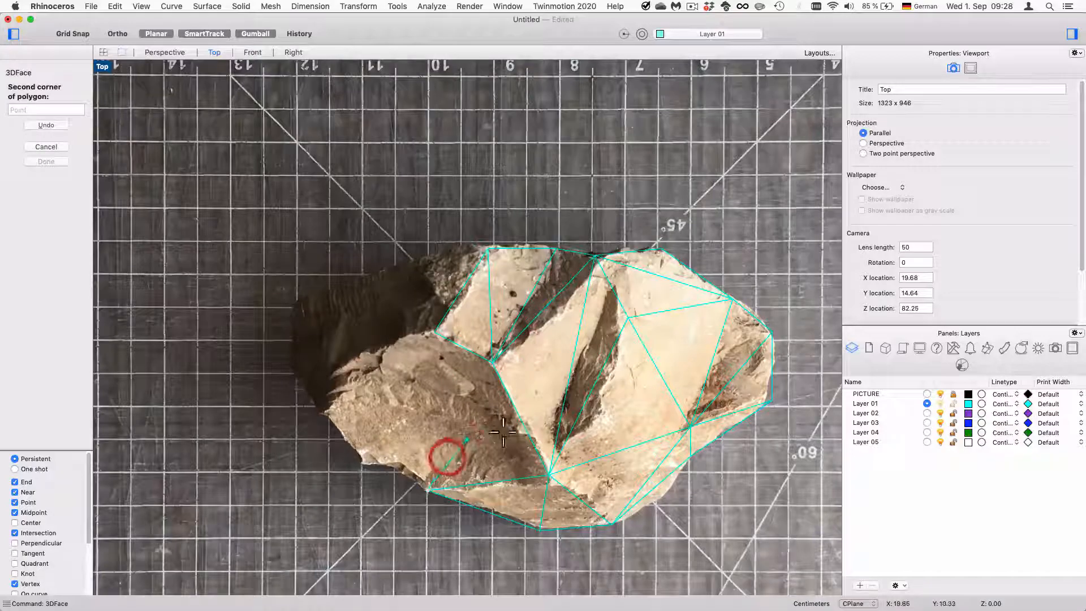
{"action": "left_click", "coordinate": [560, 482]}
{"action": "left_click", "coordinate": [503, 370]}
{"action": "key", "text": "Return"}
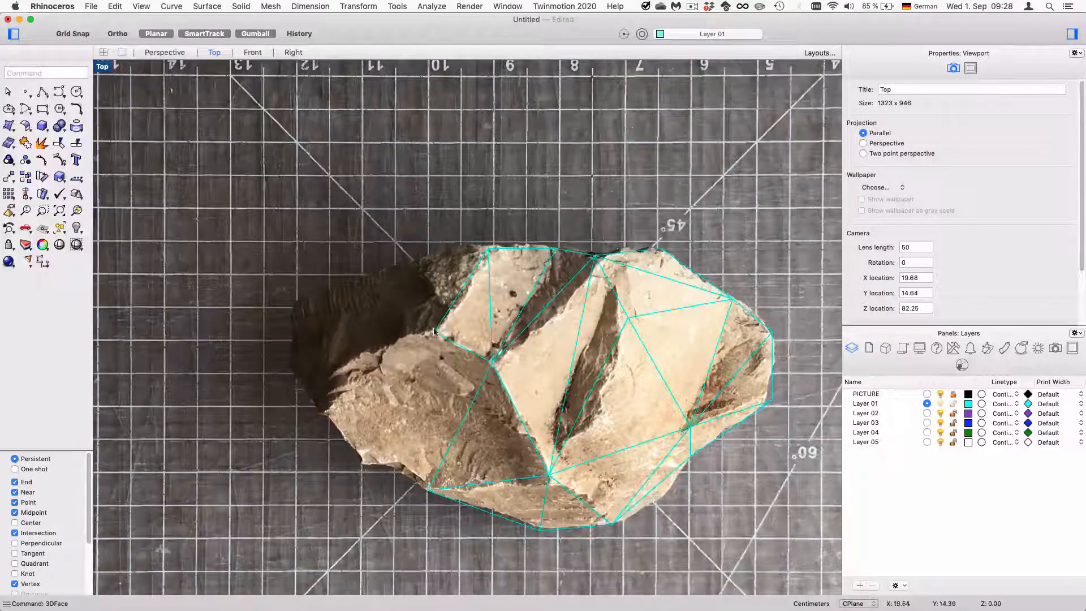
Step: Draw a triangular 3-D Face mesh over the shadowed left area, from the pale facet's lower-left tip to two new corners on the left outline
{"action": "key", "text": "Return"}
{"action": "left_click", "coordinate": [436, 332]}
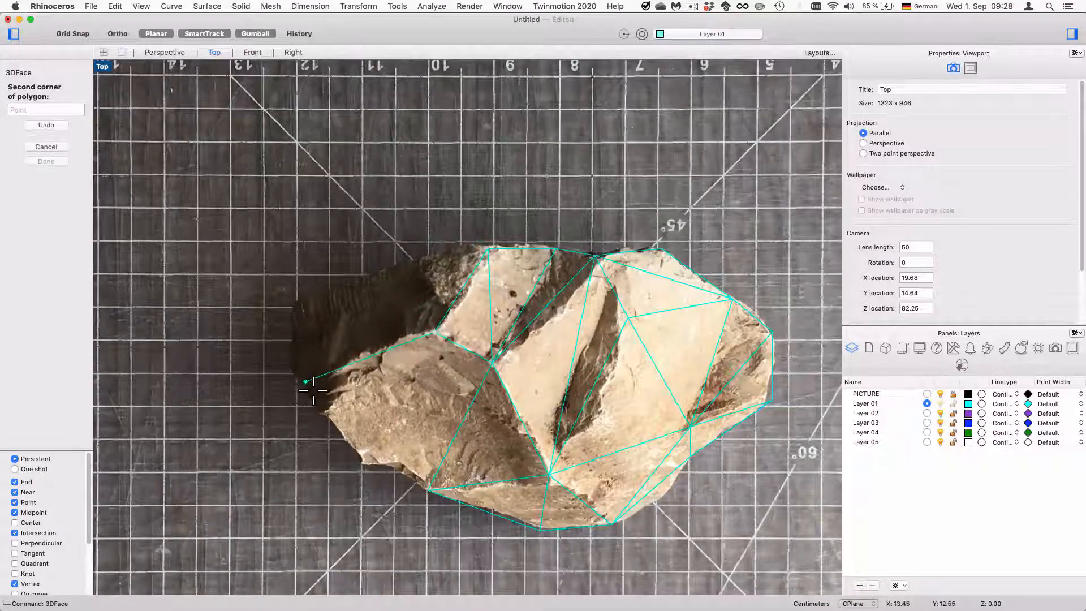
{"action": "left_click", "coordinate": [299, 307]}
{"action": "key", "text": "Return"}
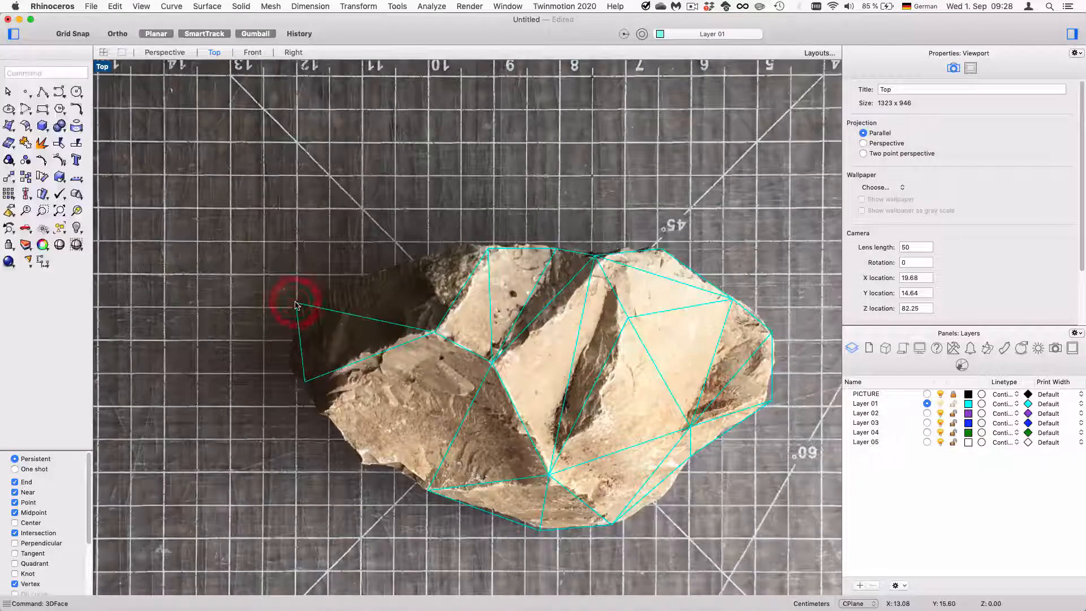
Step: Cover the shadowed upper-left area with a triangular 3-D Face mesh joining the left outline's upper corner to the pale facet's left edge
{"action": "key", "text": "Return"}
{"action": "left_click", "coordinate": [301, 309]}
{"action": "left_click", "coordinate": [500, 247]}
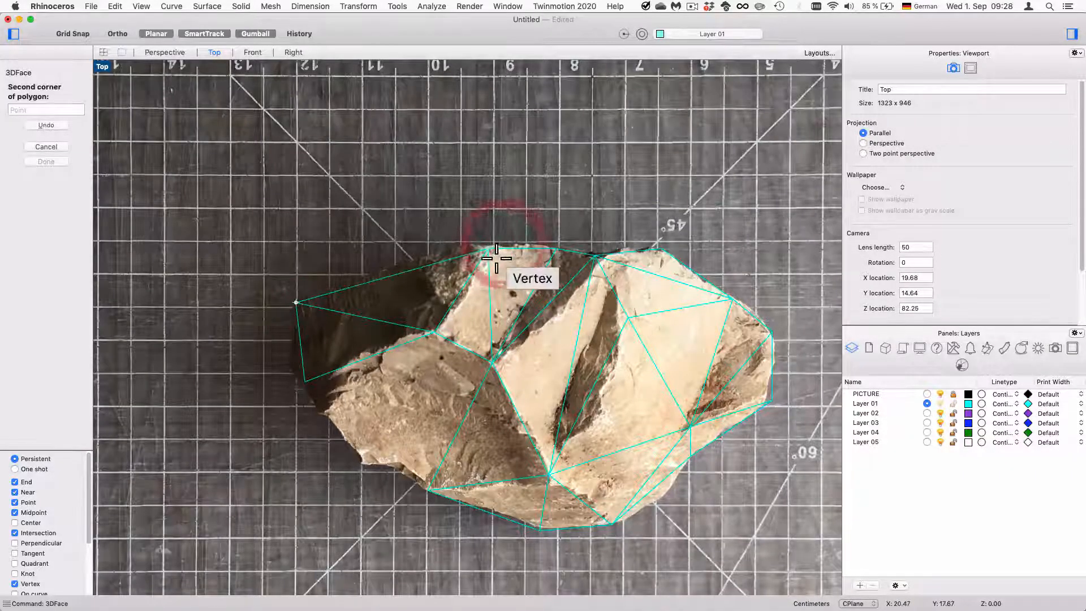
{"action": "left_click", "coordinate": [433, 334]}
{"action": "key", "text": "Return"}
Step: Draw a slim triangular 3-D Face mesh below the shadowed area, with a new corner slightly lower on the rock's left outline
{"action": "key", "text": "Return"}
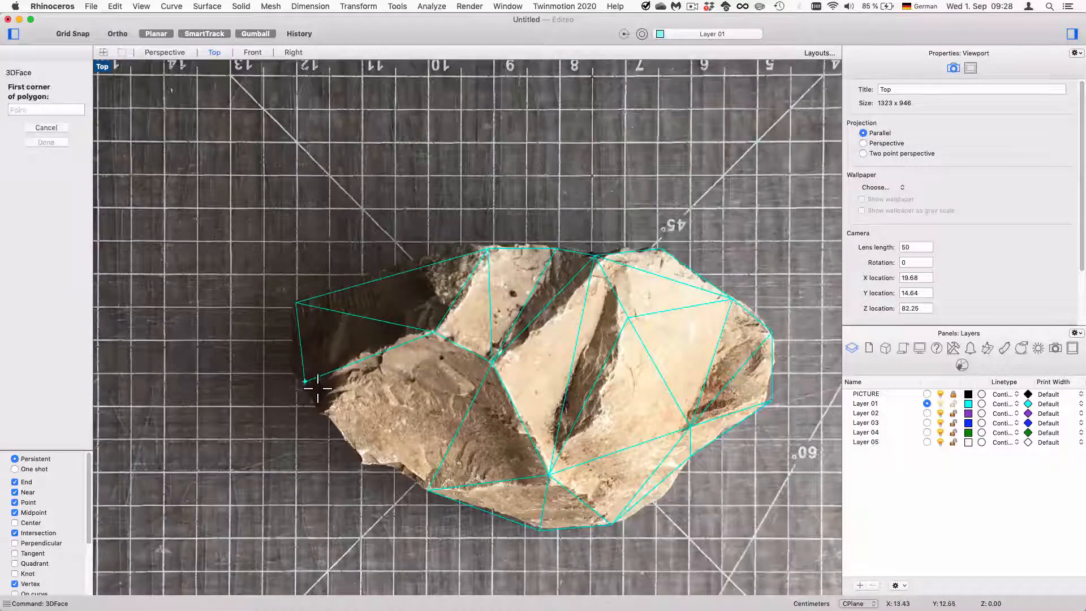
{"action": "left_click", "coordinate": [306, 382]}
{"action": "left_click", "coordinate": [330, 419]}
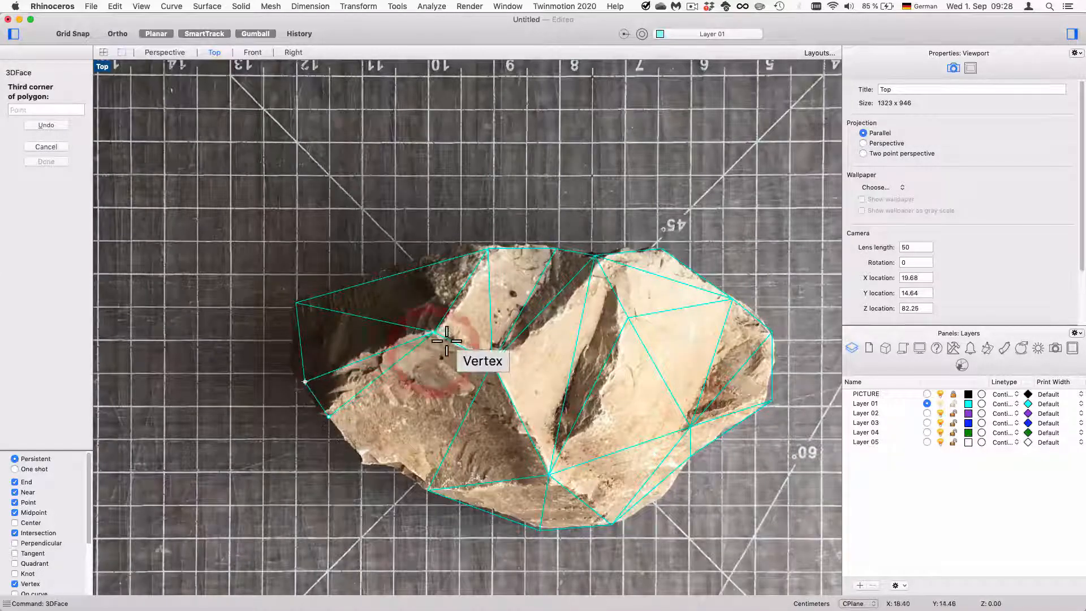
{"action": "left_click", "coordinate": [434, 334]}
{"action": "key", "text": "Return"}
Step: Draw a triangular 3-D Face mesh between the pale facet's lower-left tip, the bottom outline's left corner and the central ridge's upper vertex
{"action": "key", "text": "Return"}
{"action": "left_click", "coordinate": [433, 334]}
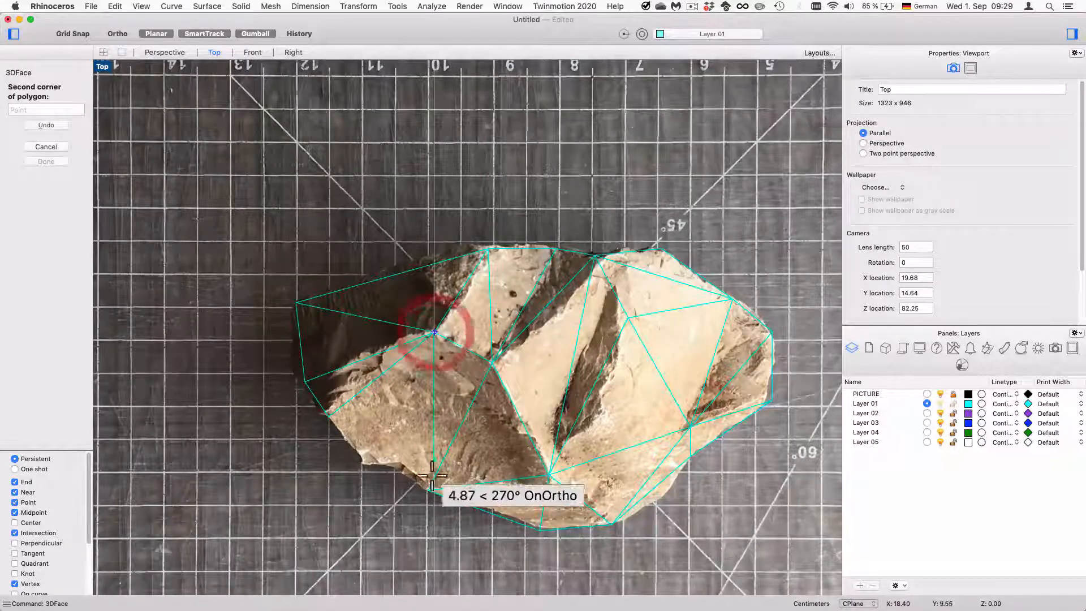
{"action": "left_click", "coordinate": [429, 487]}
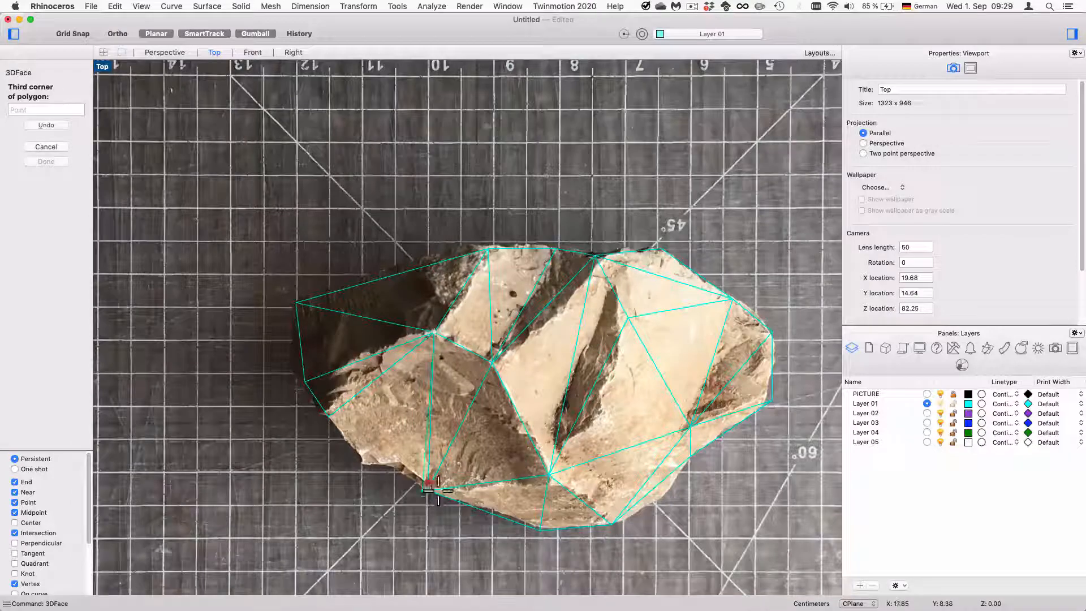
{"action": "left_click", "coordinate": [492, 364]}
{"action": "key", "text": "Return"}
Step: Draw a triangular 3-D Face mesh from the pale facet's lower-left tip to the left outline's lowest corner and a new lower-left outline corner
{"action": "key", "text": "Return"}
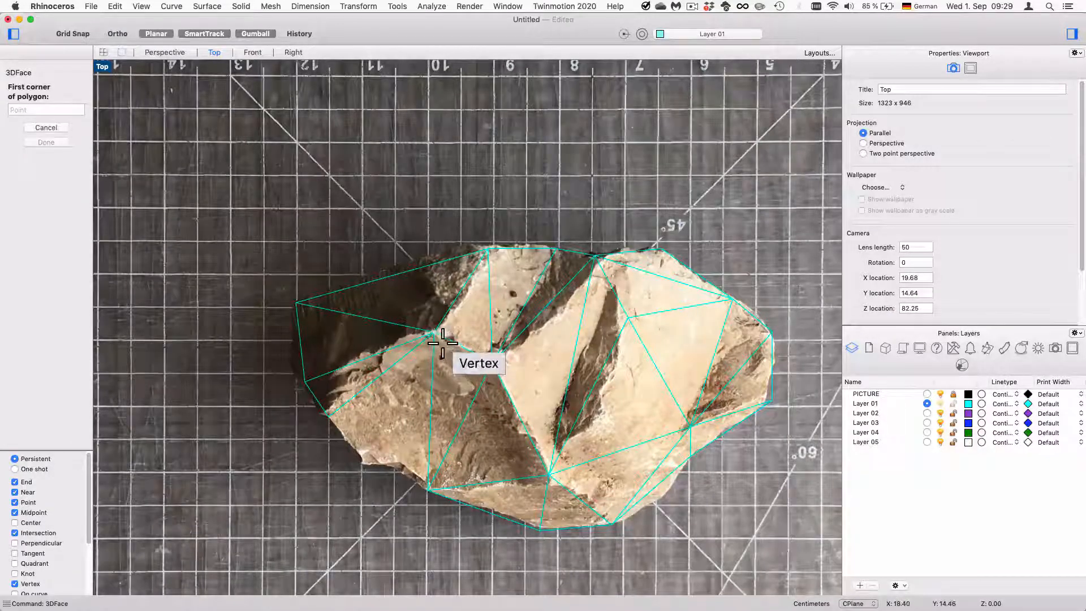
{"action": "left_click", "coordinate": [492, 363]}
{"action": "left_click", "coordinate": [419, 483]}
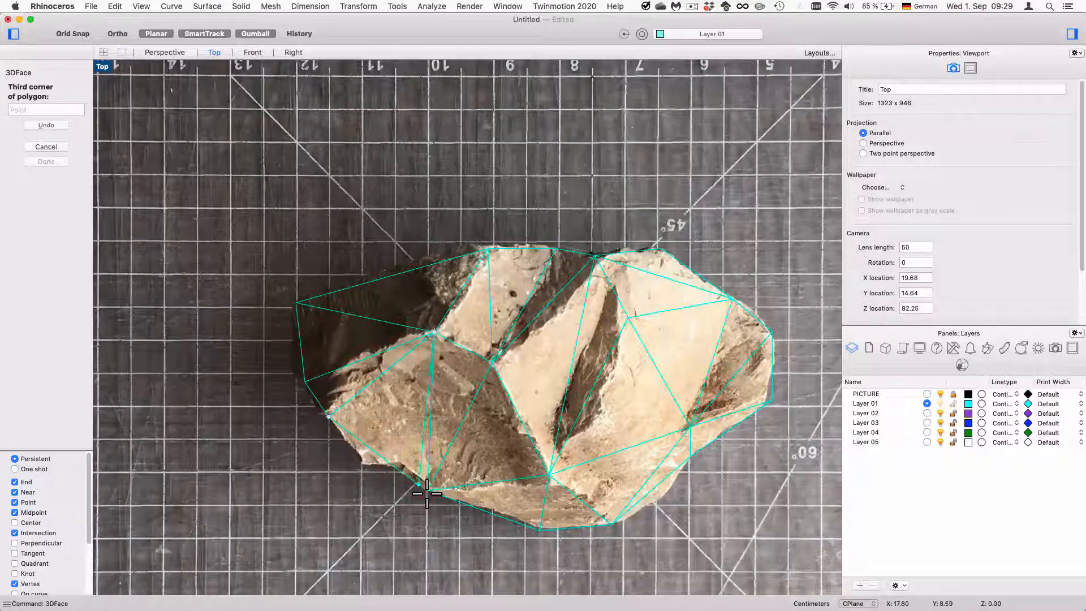
{"action": "left_click", "coordinate": [374, 476]}
{"action": "key", "text": "Return"}
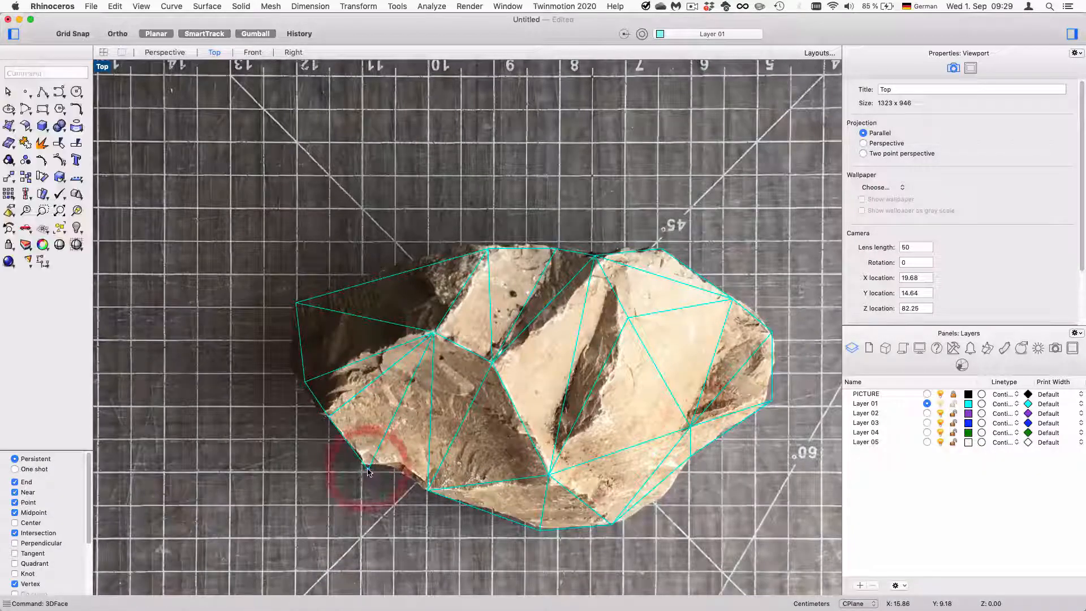
Step: Fill the gap beside it with a triangular 3-D Face mesh joining the new lower-left corner, the pale facet's tip and the bottom outline's left corner
{"action": "key", "text": "Return"}
{"action": "left_click", "coordinate": [370, 469]}
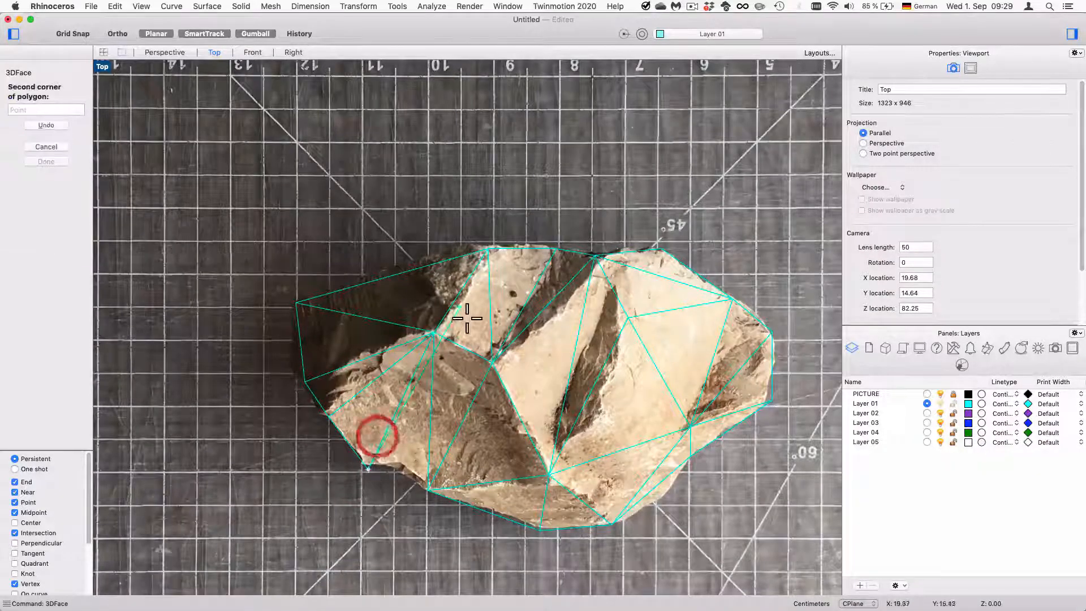
{"action": "left_click", "coordinate": [433, 333]}
{"action": "left_click", "coordinate": [430, 490]}
{"action": "key", "text": "Return"}
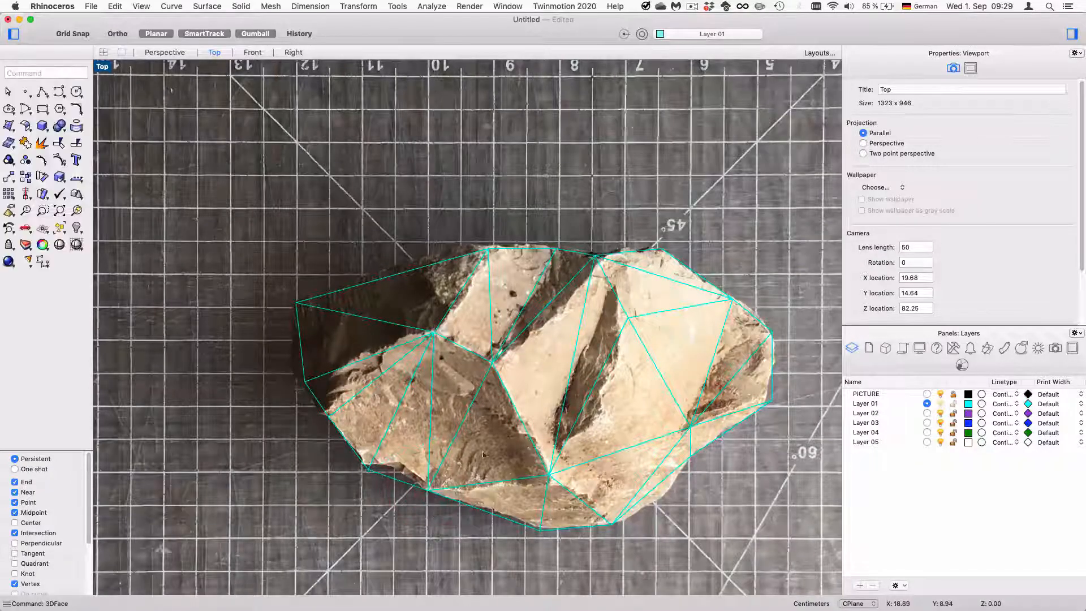
Step: Draw a triangular 3-D Face mesh along the rock's lower-right edge, with a new corner on the outline between the two existing corners
{"action": "scroll", "coordinate": [629, 360], "scroll_direction": "down", "scroll_amount": 4}
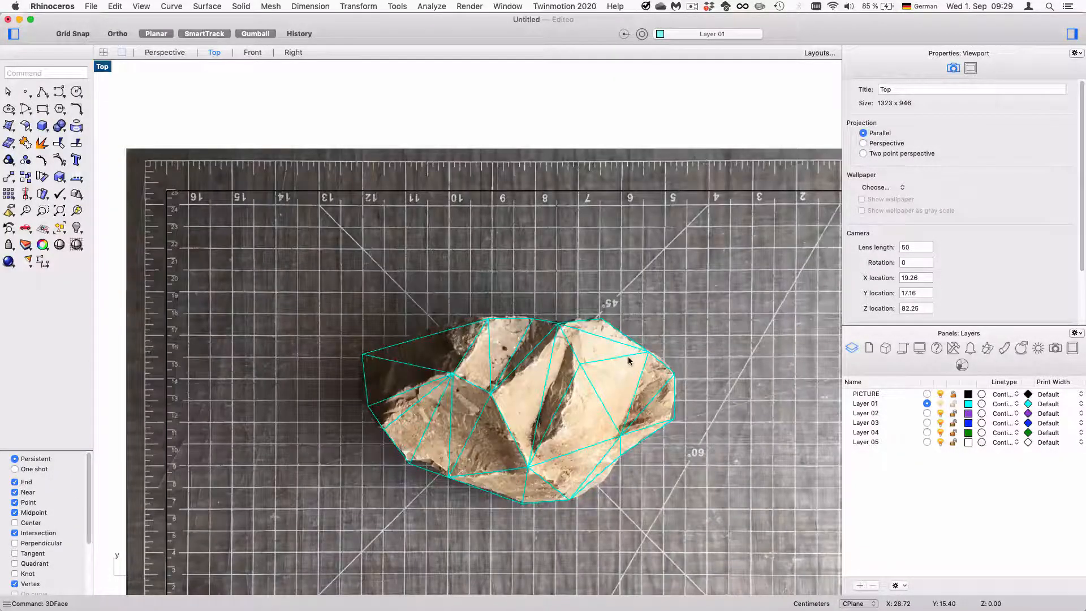
{"action": "scroll", "coordinate": [673, 494], "scroll_direction": "up", "scroll_amount": 8}
{"action": "key", "text": "Return"}
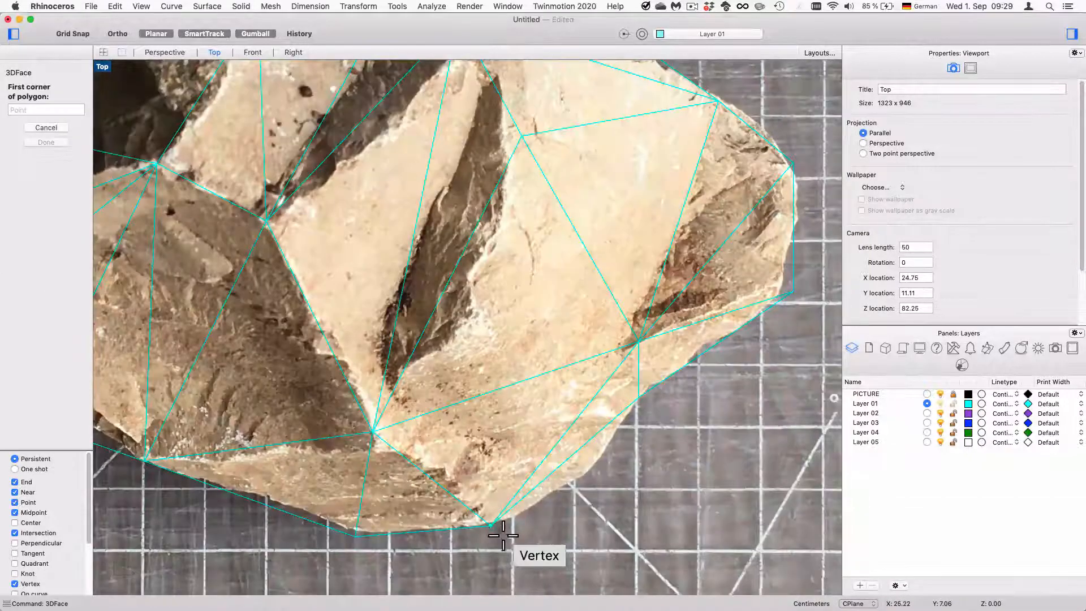
{"action": "left_click", "coordinate": [491, 525]}
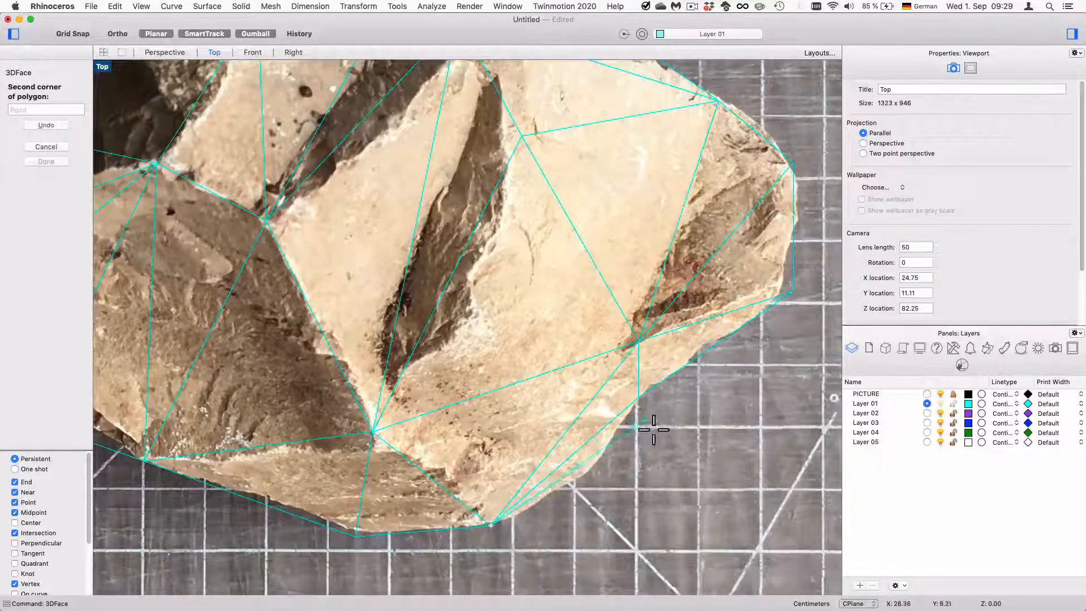
{"action": "left_click", "coordinate": [597, 469]}
{"action": "left_click", "coordinate": [639, 397]}
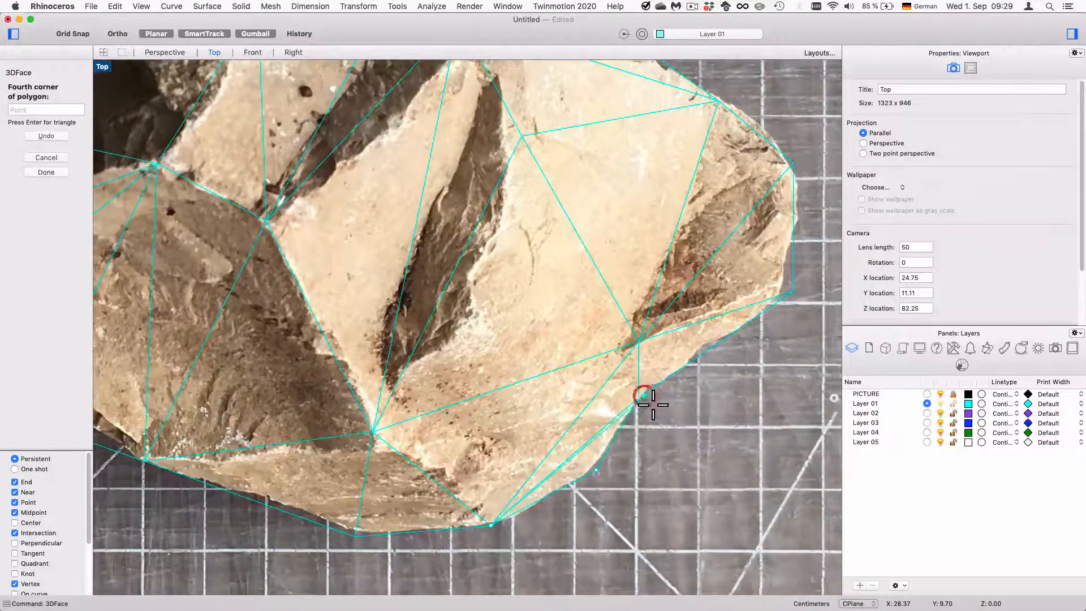
{"action": "key", "text": "Return"}
Step: Hide the PICTURE layer so only the traced meshes remain displayed
{"action": "scroll", "coordinate": [642, 394], "scroll_direction": "down", "scroll_amount": 5}
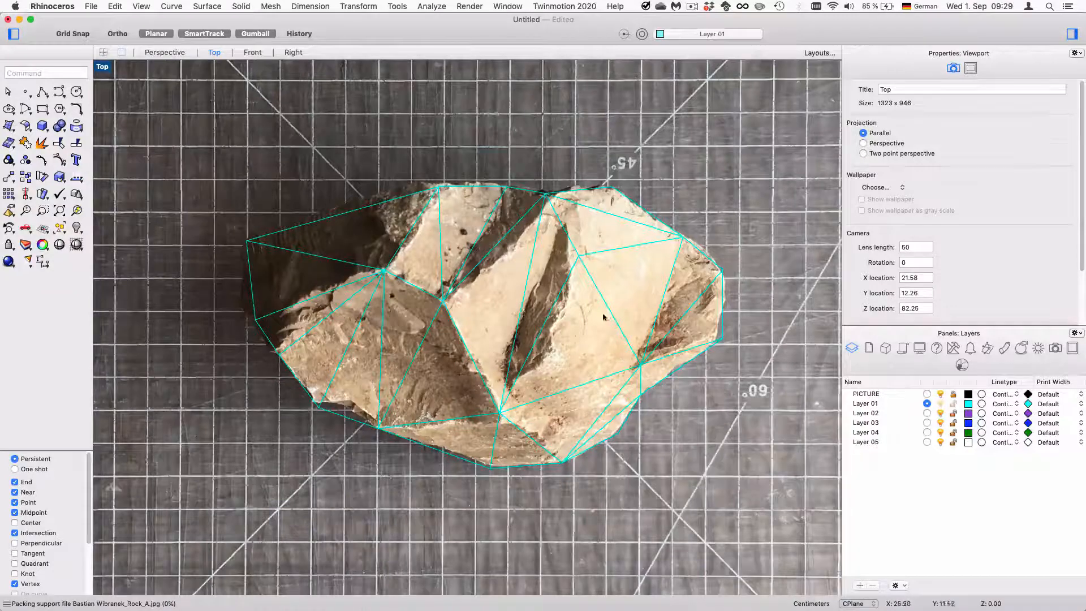
{"action": "scroll", "coordinate": [603, 317], "scroll_direction": "down", "scroll_amount": 3}
{"action": "left_click", "coordinate": [940, 394]}
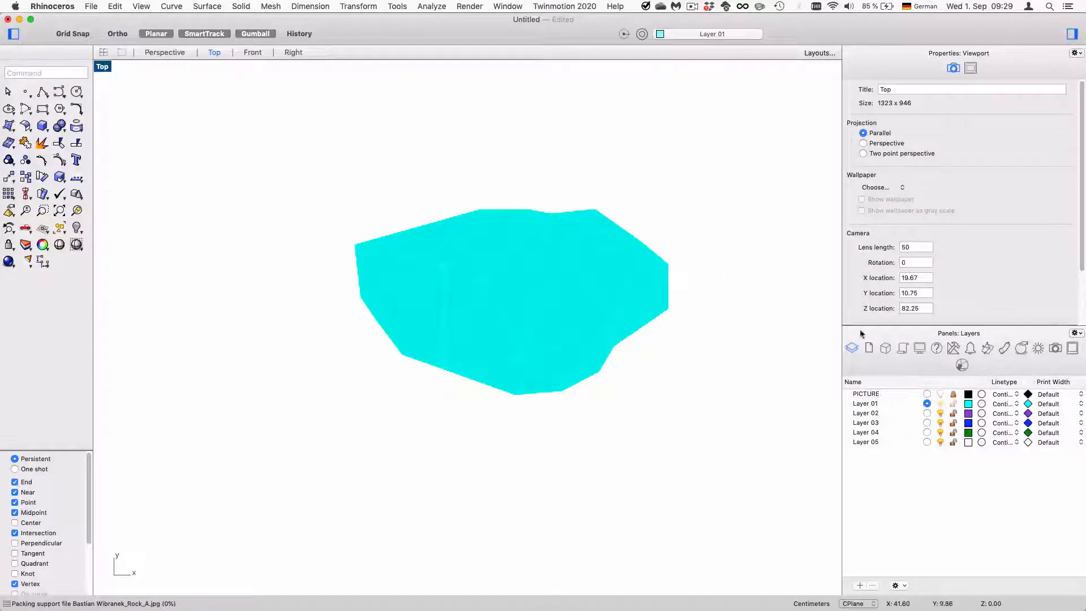
{"action": "left_click", "coordinate": [940, 395]}
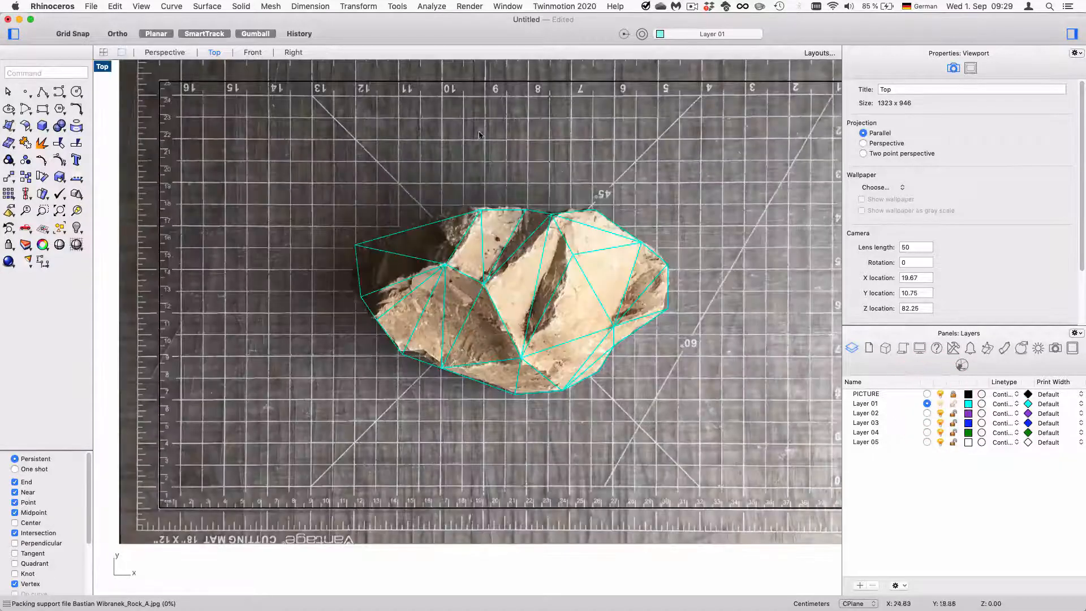
{"action": "left_click", "coordinate": [940, 394]}
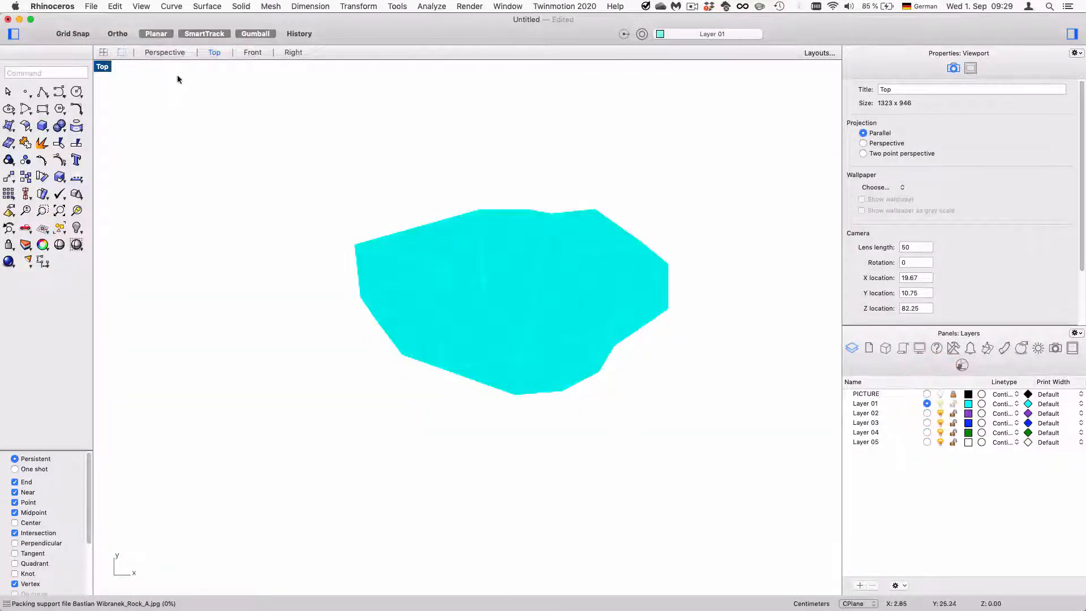
Step: Switch to the Perspective view and frame the flat triangle meshes up close
{"action": "left_click", "coordinate": [159, 52]}
{"action": "scroll", "coordinate": [457, 238], "scroll_direction": "down", "scroll_amount": 3}
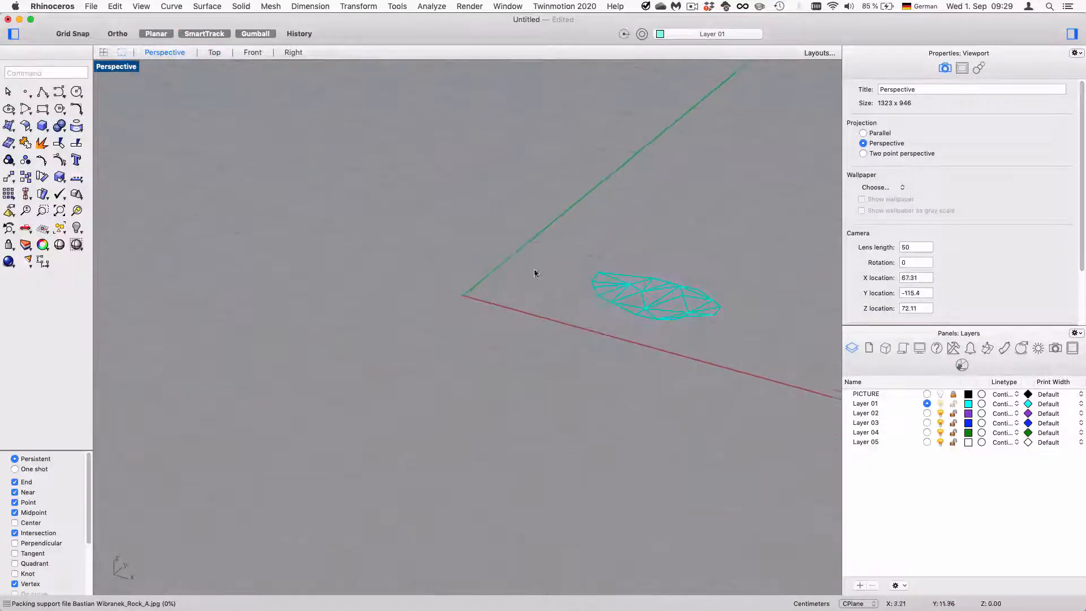
{"action": "right_click_drag", "start_coordinate": [535, 273], "coordinate": [607, 263]}
{"action": "scroll", "coordinate": [602, 238], "scroll_direction": "up", "scroll_amount": 8}
{"action": "right_click_drag", "start_coordinate": [516, 267], "coordinate": [572, 267], "text": "shift"}
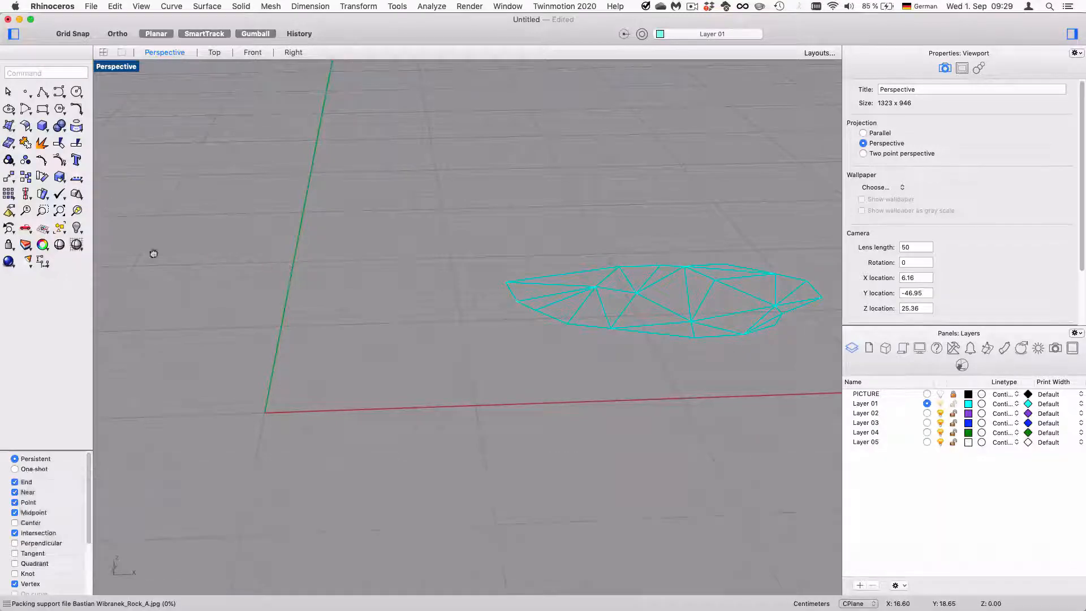
Step: Set the Perspective view to Shaded display and turn off its construction grid
{"action": "left_click", "coordinate": [77, 244]}
{"action": "right_click_drag", "start_coordinate": [451, 344], "coordinate": [445, 302]}
{"action": "left_click", "coordinate": [434, 259]}
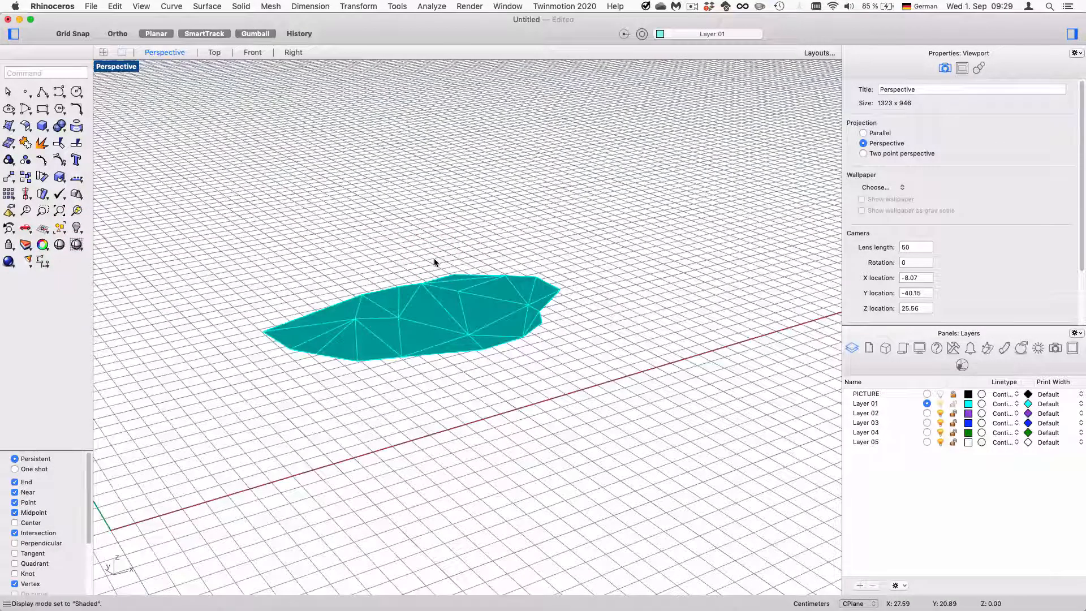
{"action": "key", "text": "F7"}
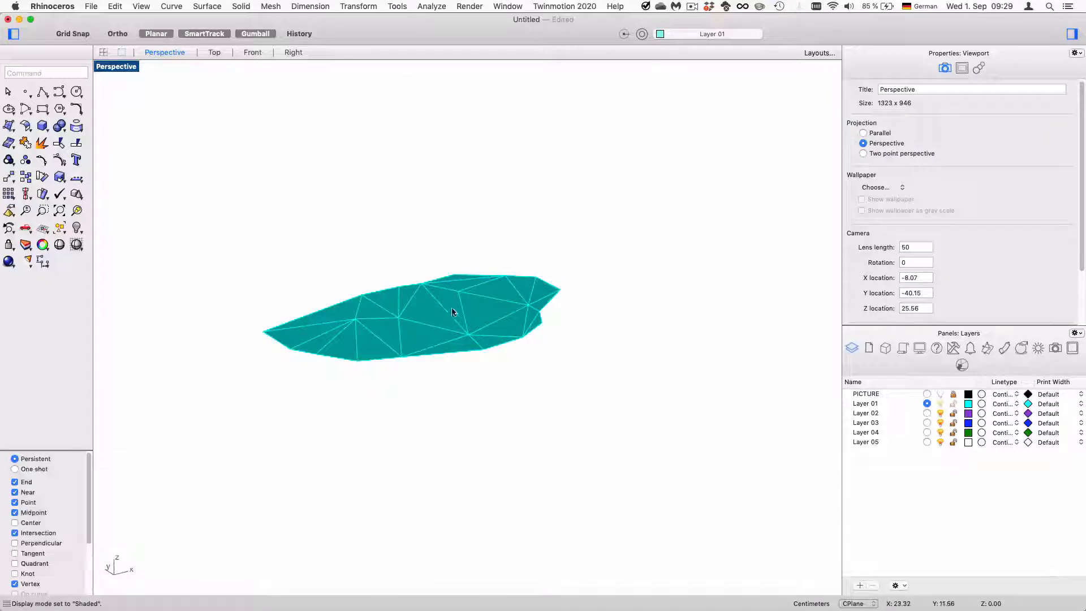
{"action": "mouse_move", "coordinate": [450, 309]}
{"action": "right_mouse_down"}
{"action": "mouse_move", "coordinate": [456, 298]}
{"action": "mouse_move", "coordinate": [440, 306]}
{"action": "right_mouse_up"}
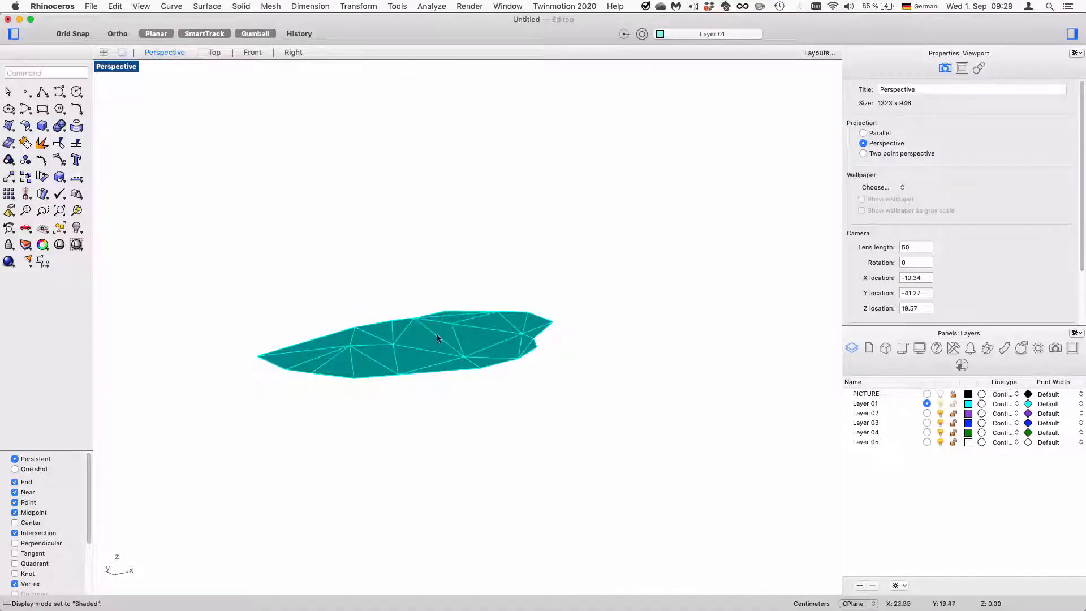
Step: Try to turn on the control points of a single triangle mesh in the middle of the rock
{"action": "left_click", "coordinate": [421, 347]}
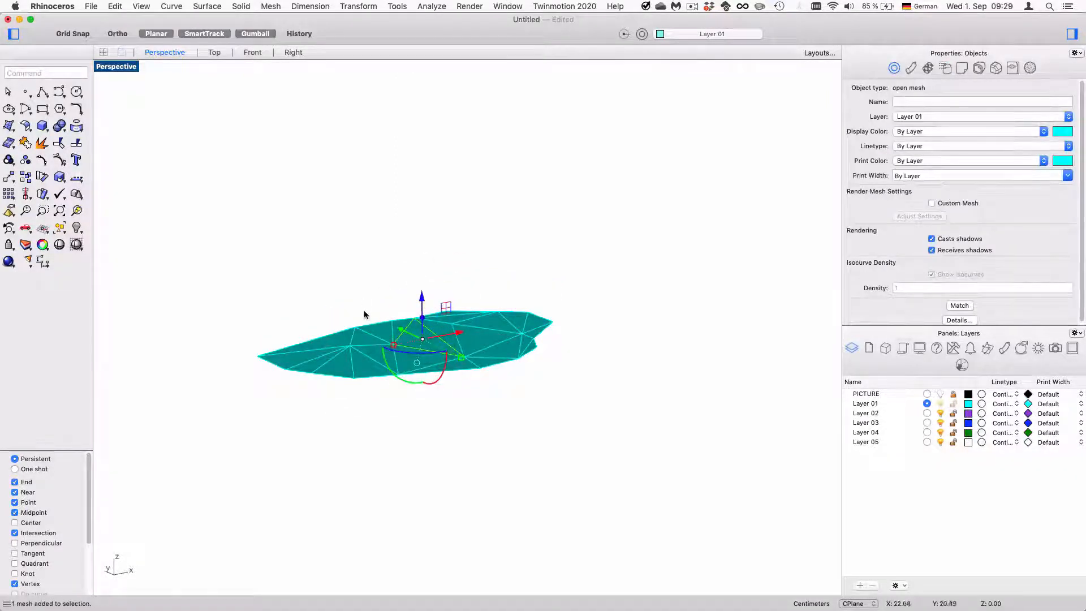
{"action": "left_click", "coordinate": [59, 160]}
{"action": "scroll", "coordinate": [396, 355], "scroll_direction": "up", "scroll_amount": 3}
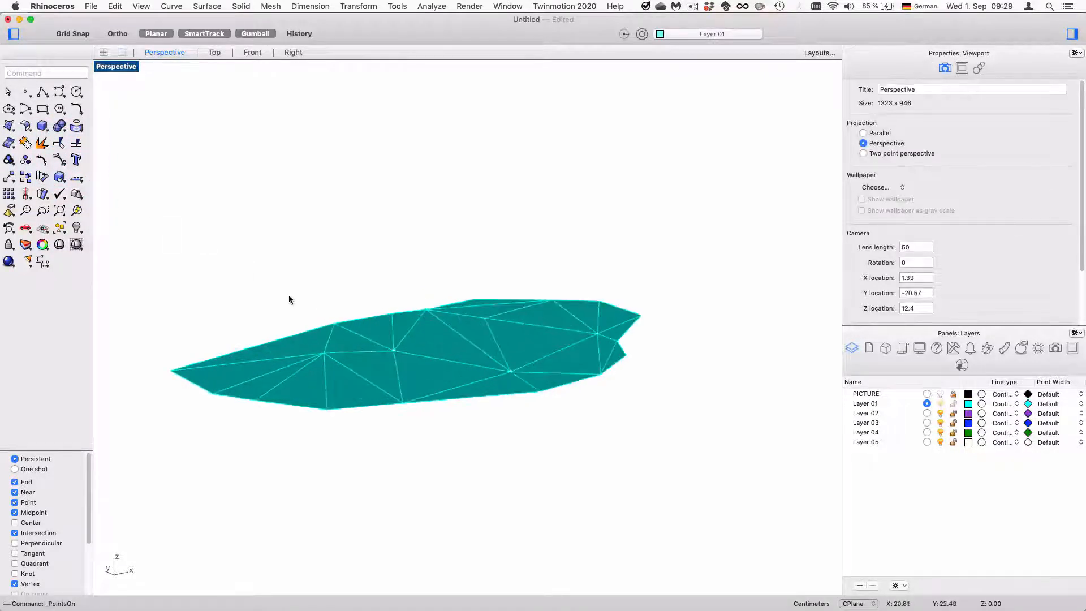
{"action": "key", "text": "super+z"}
Step: Examine whether the traced triangles are separate meshes by selecting all of them and a single one
{"action": "left_click_drag", "start_coordinate": [141, 250], "coordinate": [676, 492]}
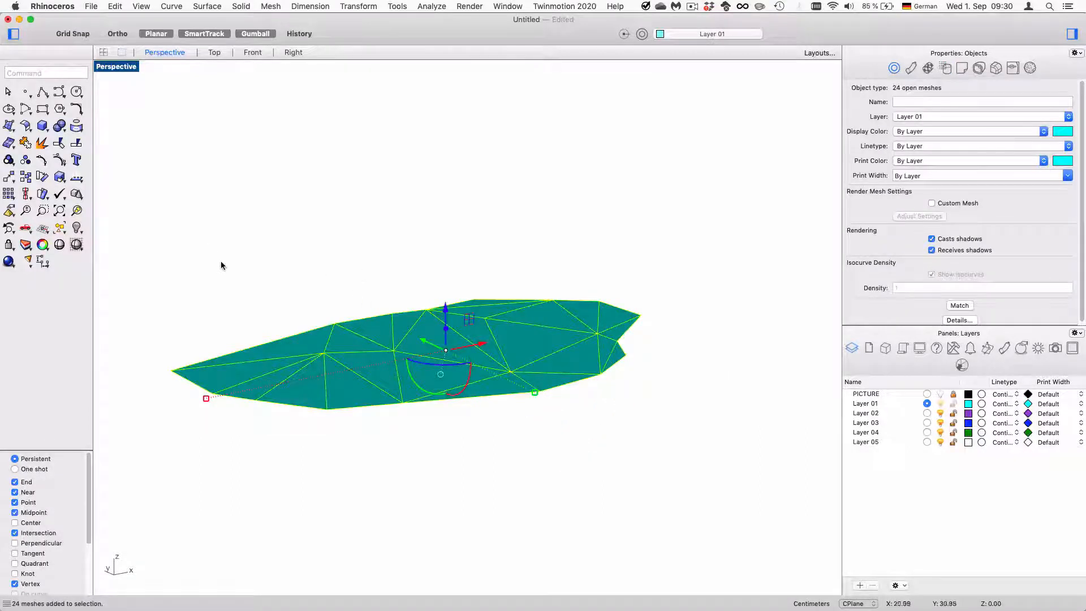
{"action": "left_click", "coordinate": [253, 266]}
{"action": "left_click", "coordinate": [430, 341]}
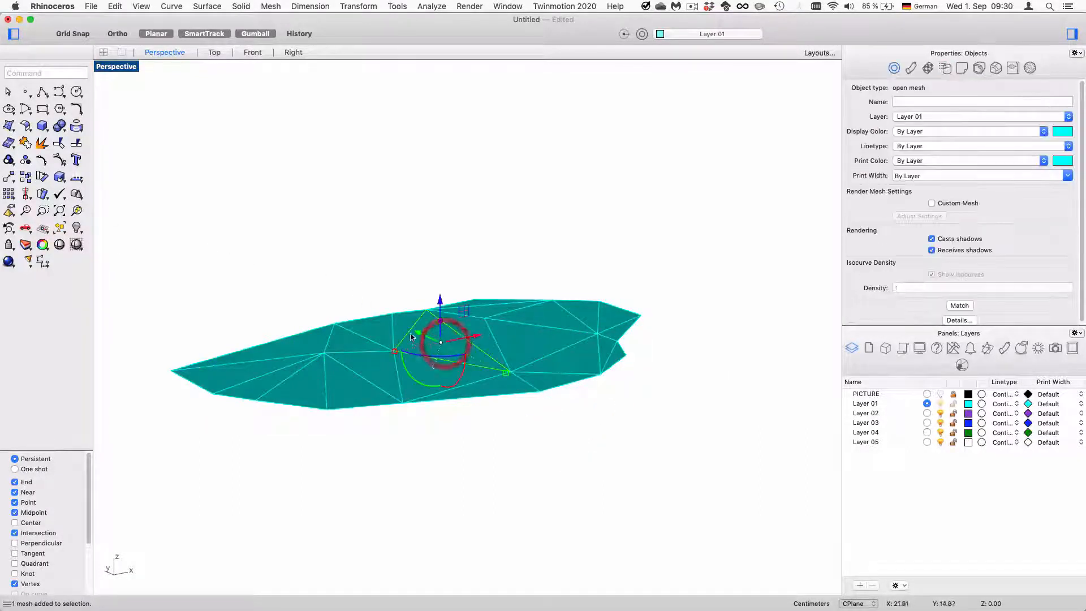
{"action": "left_click", "coordinate": [238, 257]}
Step: Turn on the control points of all triangle meshes and select one mesh point at the central ridge's upper vertex
{"action": "left_click_drag", "start_coordinate": [129, 179], "coordinate": [693, 492]}
{"action": "left_click", "coordinate": [59, 159]}
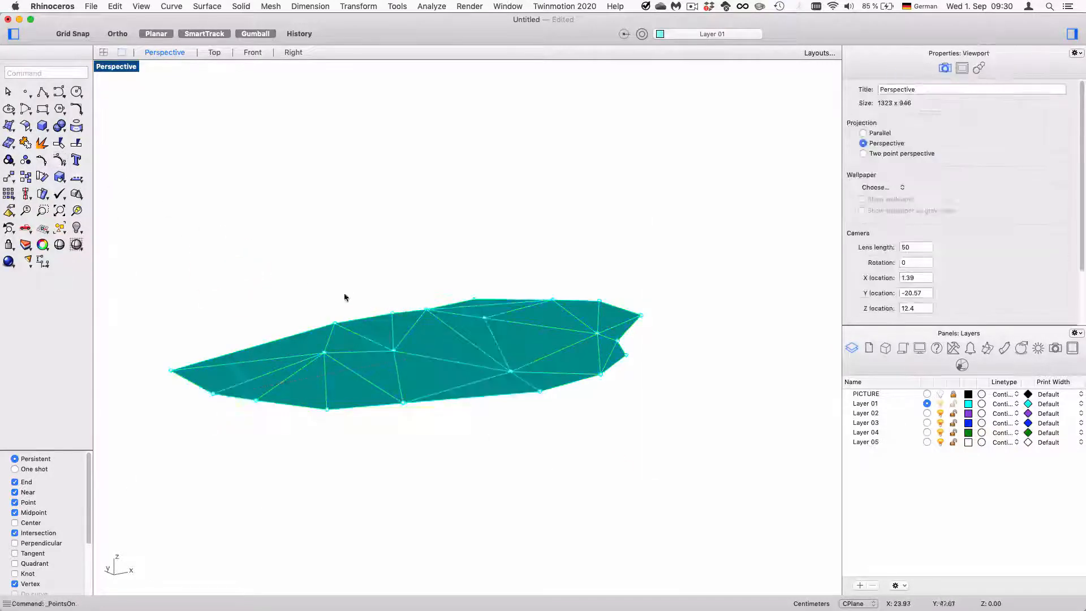
{"action": "left_click", "coordinate": [391, 354]}
{"action": "left_click", "coordinate": [392, 351]}
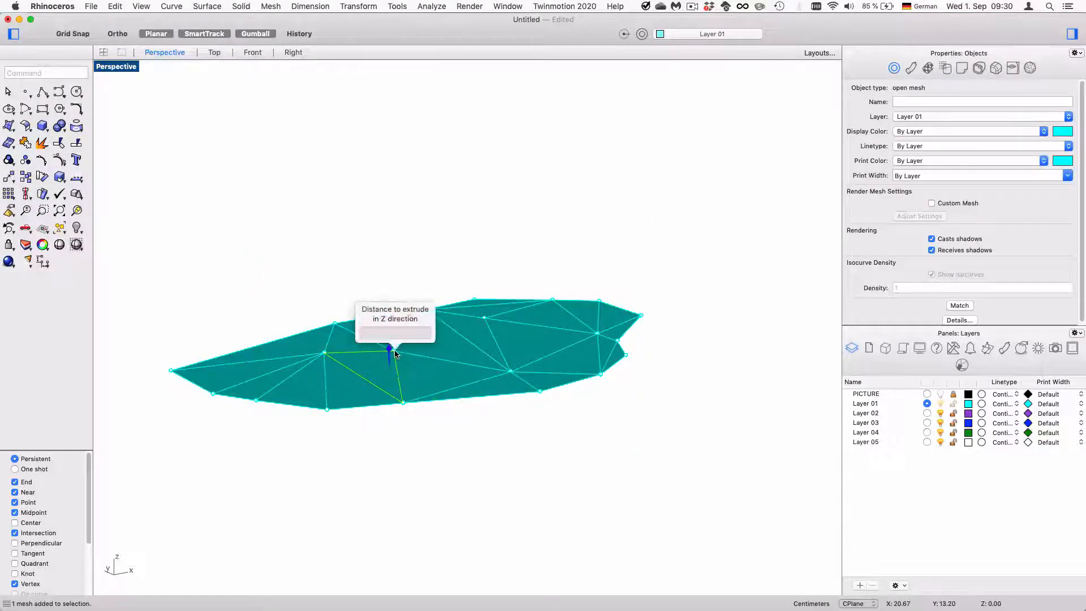
{"action": "key", "text": "Escape"}
{"action": "key", "text": "Escape"}
{"action": "left_click", "coordinate": [394, 354]}
{"action": "left_click", "coordinate": [402, 363]}
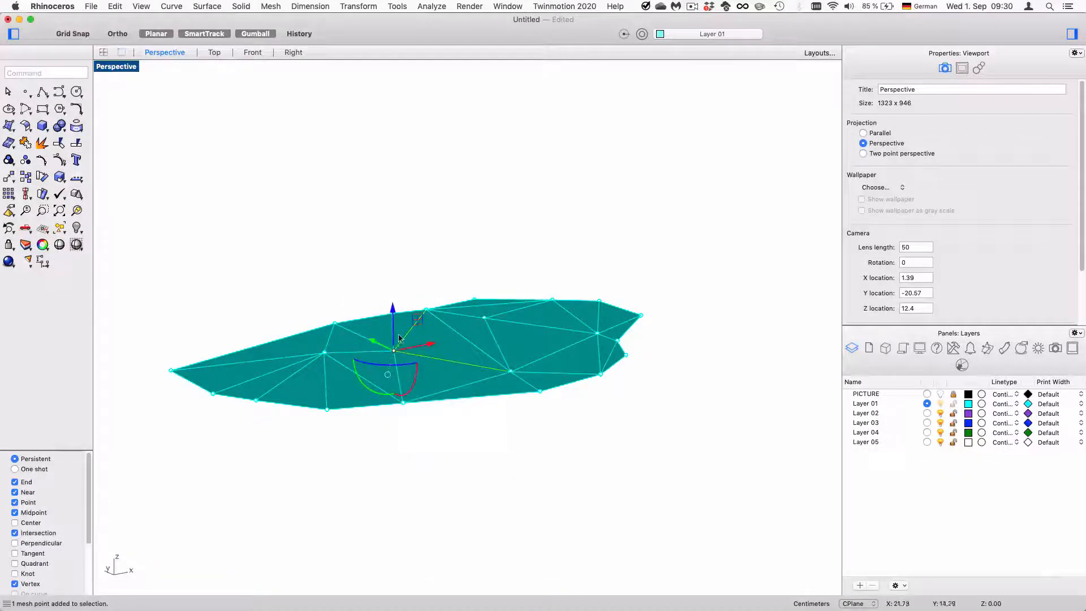
Step: Try to raise a single mesh point at the central ridge's lower vertex along Z, undo the move and turn the points off
{"action": "left_click", "coordinate": [511, 373]}
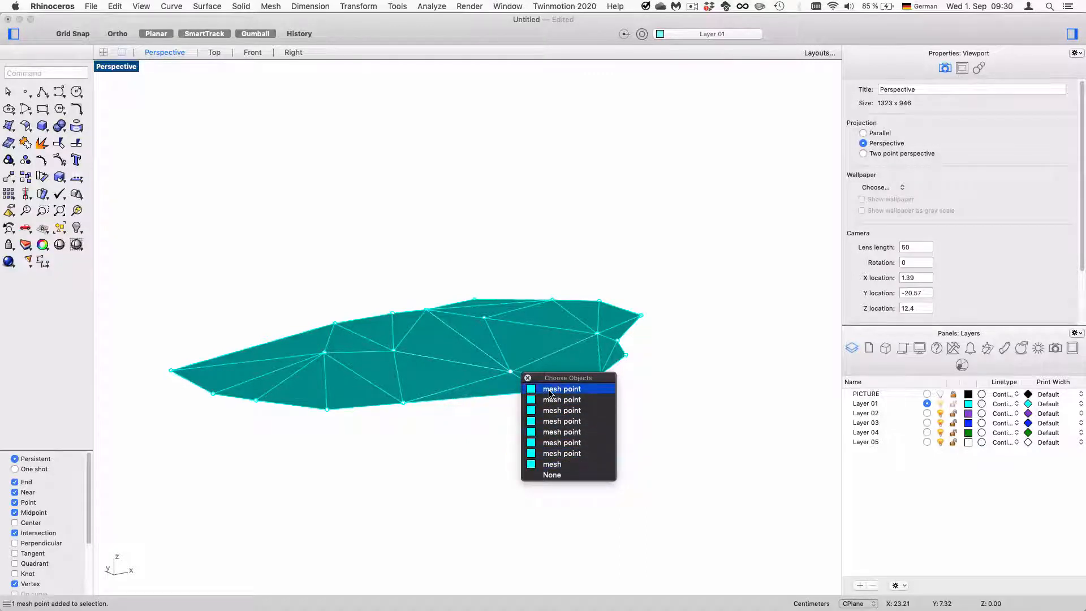
{"action": "left_click", "coordinate": [549, 389]}
{"action": "left_click_drag", "start_coordinate": [510, 338], "coordinate": [510, 280]}
{"action": "right_click_drag", "start_coordinate": [506, 371], "coordinate": [548, 371]}
{"action": "key", "text": "super+z"}
{"action": "key", "text": "Escape"}
{"action": "key", "text": "Escape"}
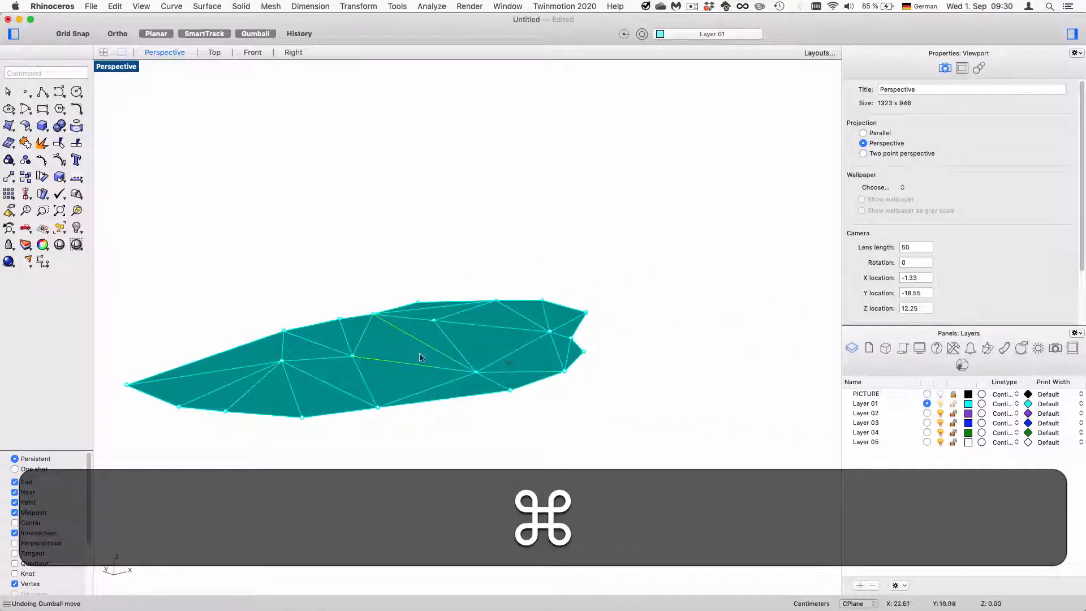
Step: Join all the triangle meshes into one open mesh
{"action": "scroll", "coordinate": [389, 327], "scroll_direction": "down", "scroll_amount": 3}
{"action": "left_click_drag", "start_coordinate": [129, 205], "coordinate": [560, 403]}
{"action": "left_click", "coordinate": [26, 143]}
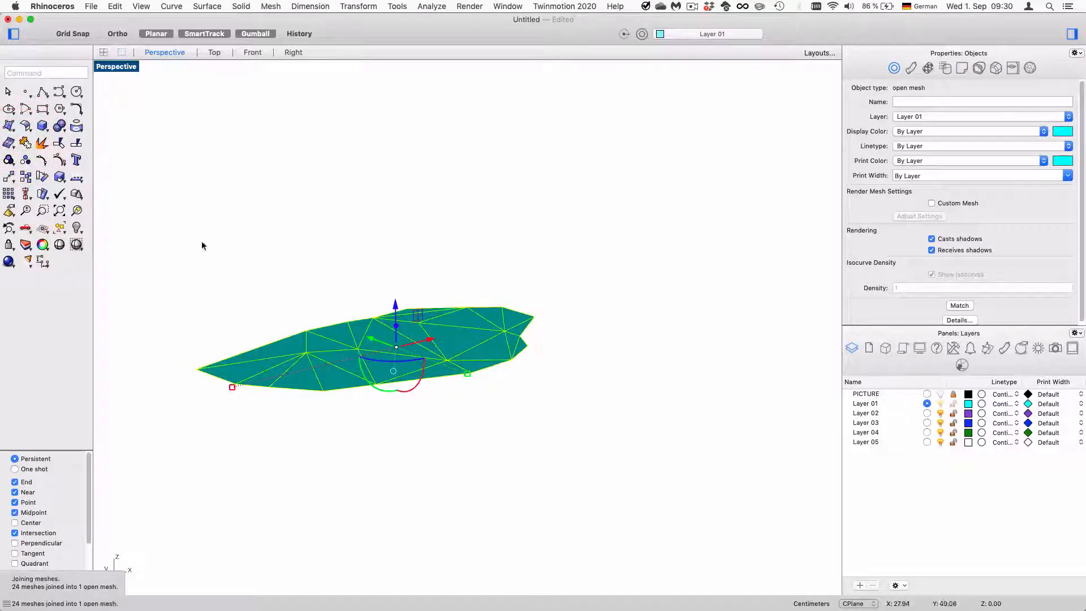
Step: Try to raise one mesh point of the joined mesh at the ridge's upper vertex, undo the move and turn the points off
{"action": "left_click", "coordinate": [56, 164]}
{"action": "left_click", "coordinate": [360, 350]}
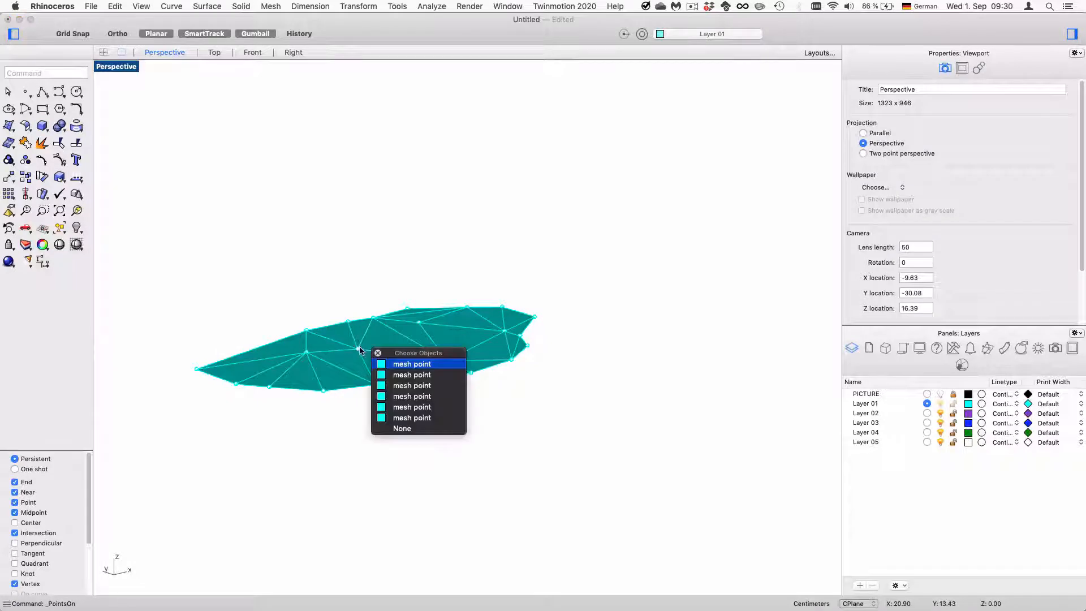
{"action": "left_click", "coordinate": [412, 374]}
{"action": "left_click_drag", "start_coordinate": [358, 349], "coordinate": [351, 283]}
{"action": "mouse_move", "coordinate": [439, 320]}
{"action": "right_mouse_down"}
{"action": "mouse_move", "coordinate": [339, 314]}
{"action": "mouse_move", "coordinate": [454, 337]}
{"action": "mouse_move", "coordinate": [438, 308]}
{"action": "right_mouse_up"}
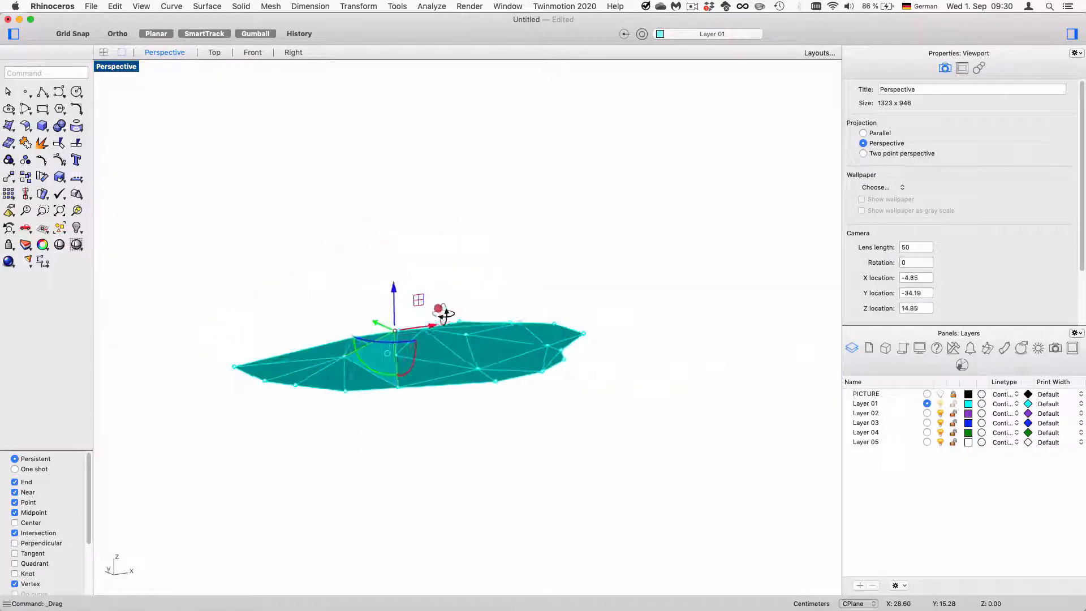
{"action": "key", "text": "super+z"}
{"action": "key", "text": "super+z"}
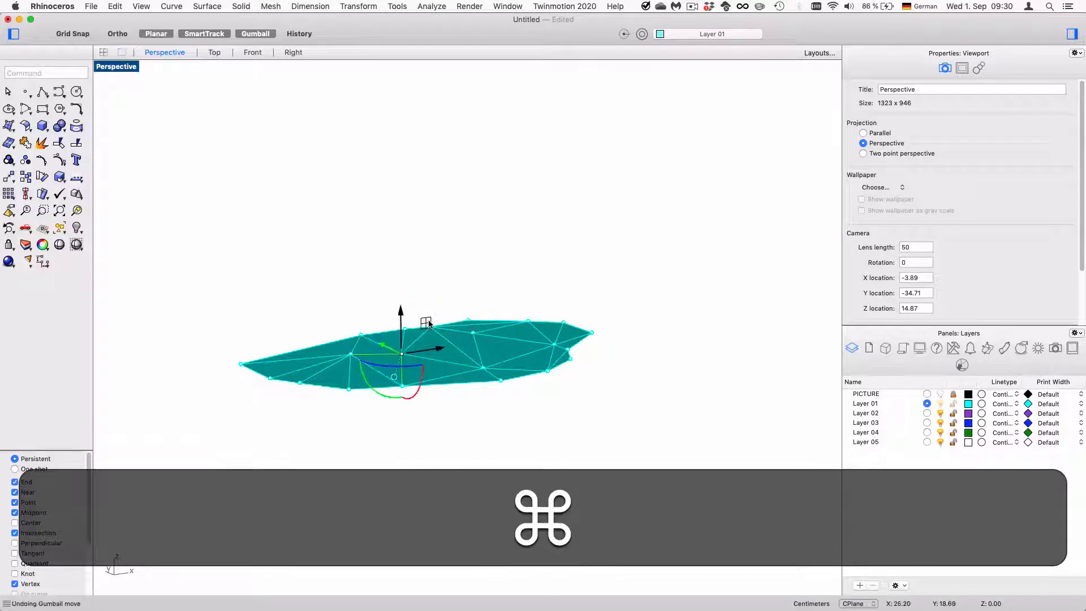
{"action": "scroll", "coordinate": [429, 318], "scroll_direction": "up", "scroll_amount": 3}
{"action": "left_click", "coordinate": [422, 306]}
{"action": "key", "text": "Escape"}
Step: Weld all vertices of the joined open mesh together with the WeldVertices command
{"action": "scroll", "coordinate": [413, 312], "scroll_direction": "down", "scroll_amount": 3}
{"action": "left_click", "coordinate": [405, 333]}
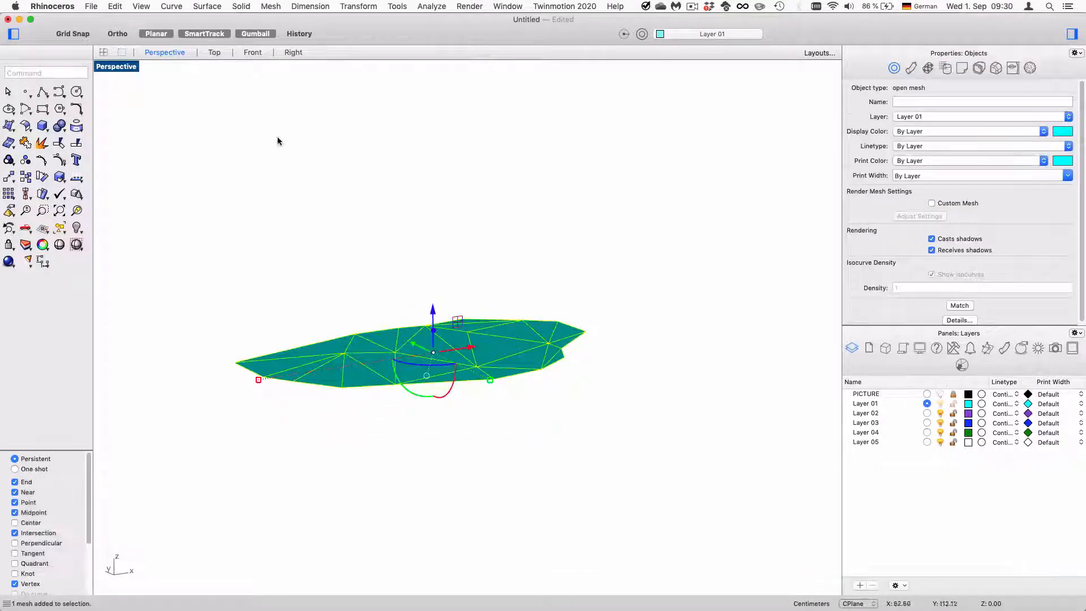
{"action": "left_click", "coordinate": [269, 7]}
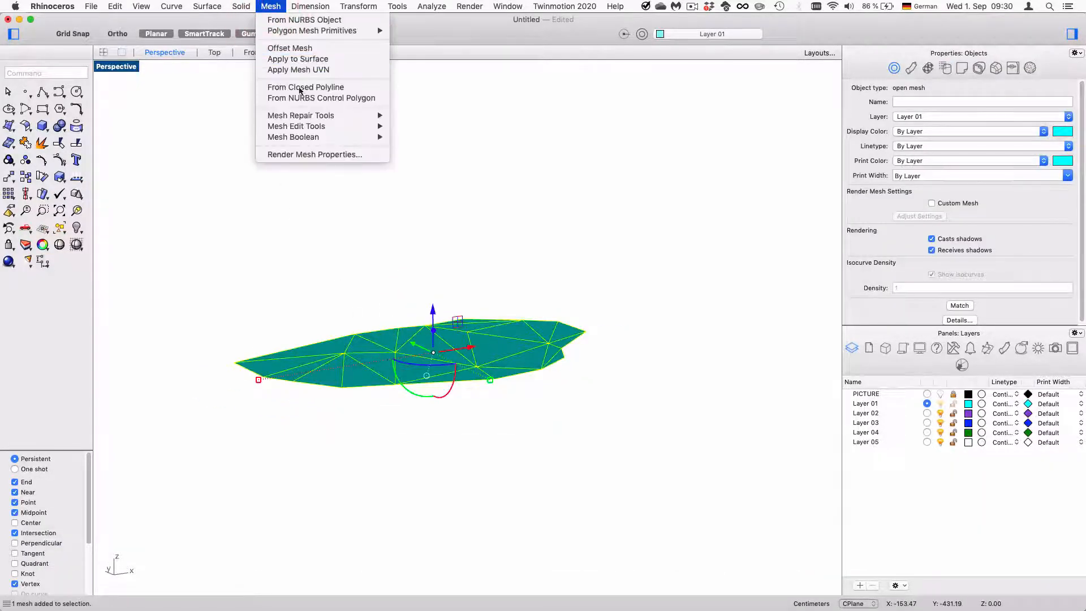
{"action": "mouse_move", "coordinate": [296, 127]}
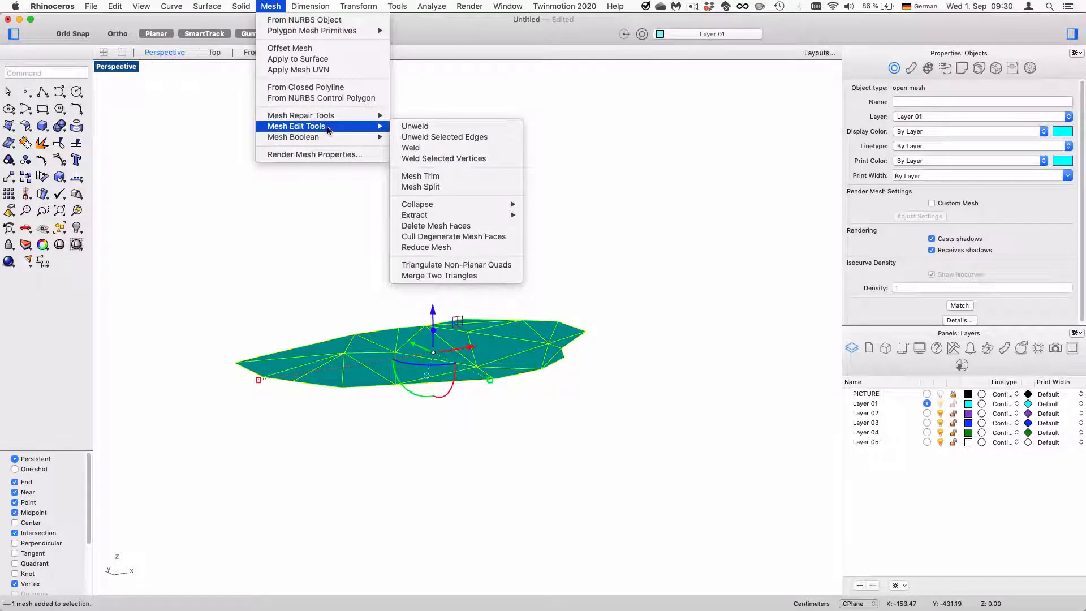
{"action": "left_click", "coordinate": [447, 159]}
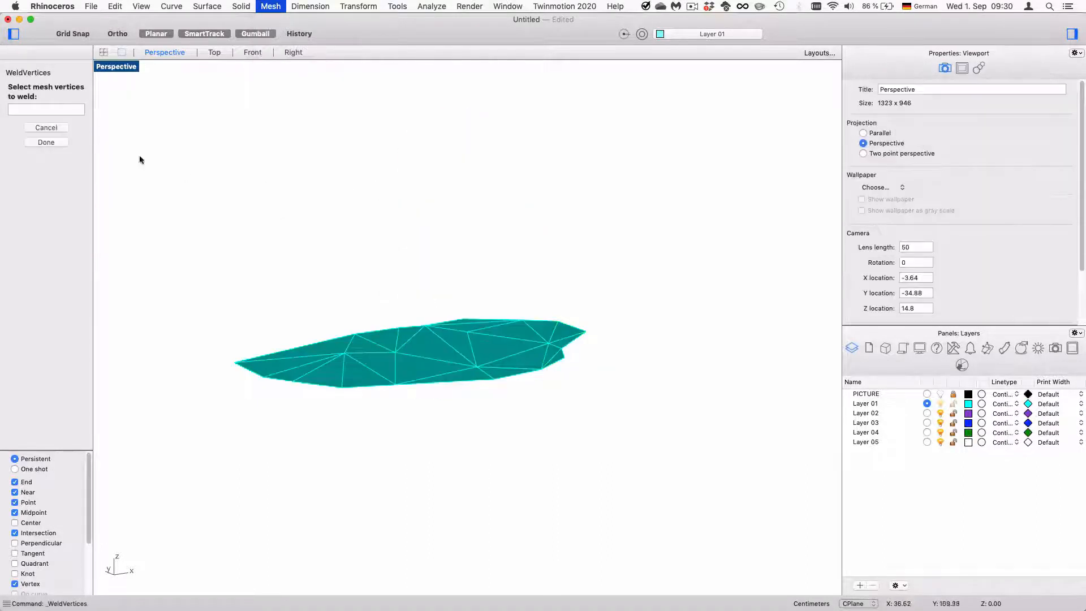
{"action": "left_click_drag", "start_coordinate": [154, 194], "coordinate": [686, 482]}
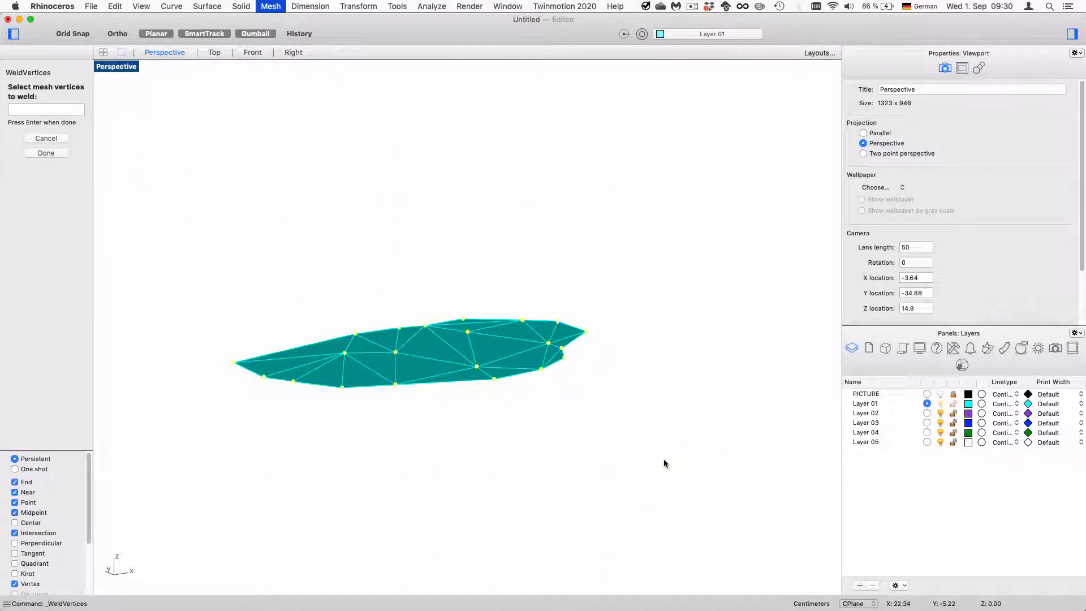
{"action": "key", "text": "Return"}
{"action": "right_click_drag", "start_coordinate": [400, 362], "coordinate": [405, 368]}
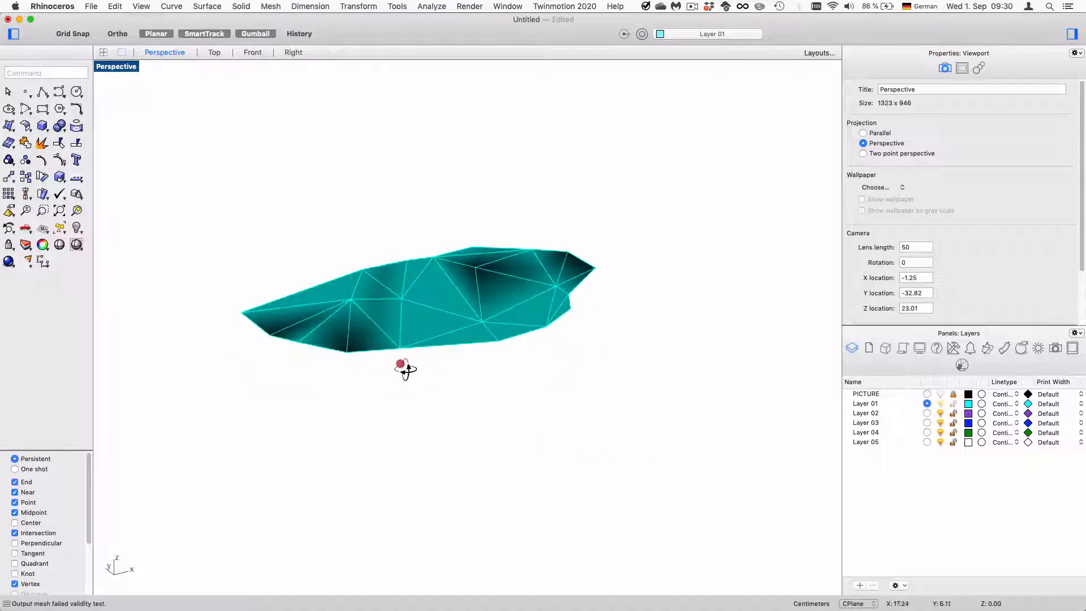
Step: Turn on the control points of the welded mesh
{"action": "left_click", "coordinate": [405, 314]}
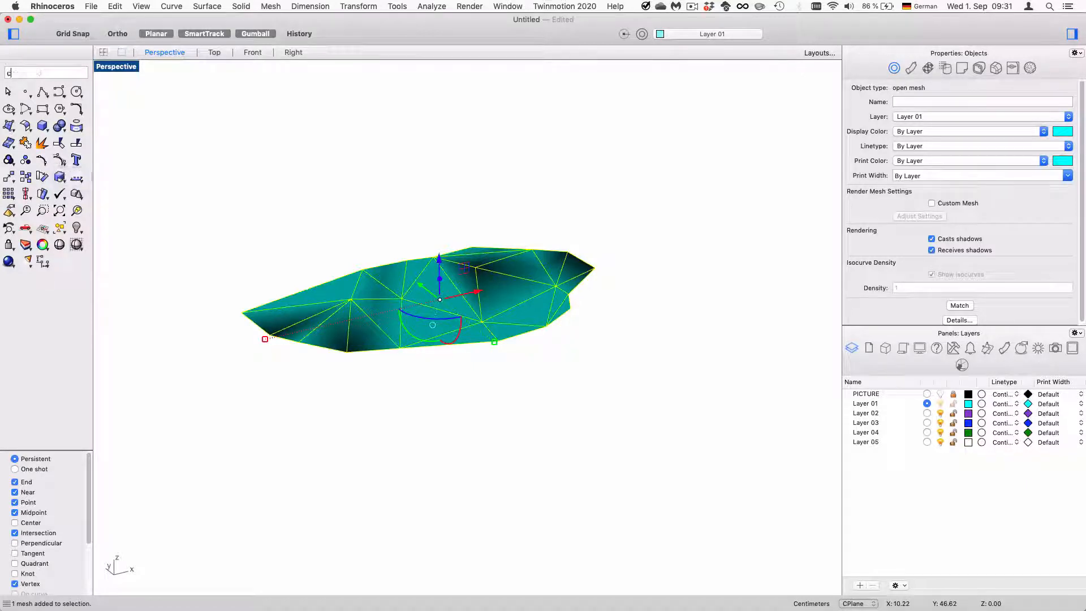
{"action": "key", "text": "BackSpace"}
{"action": "key", "text": "BackSpace"}
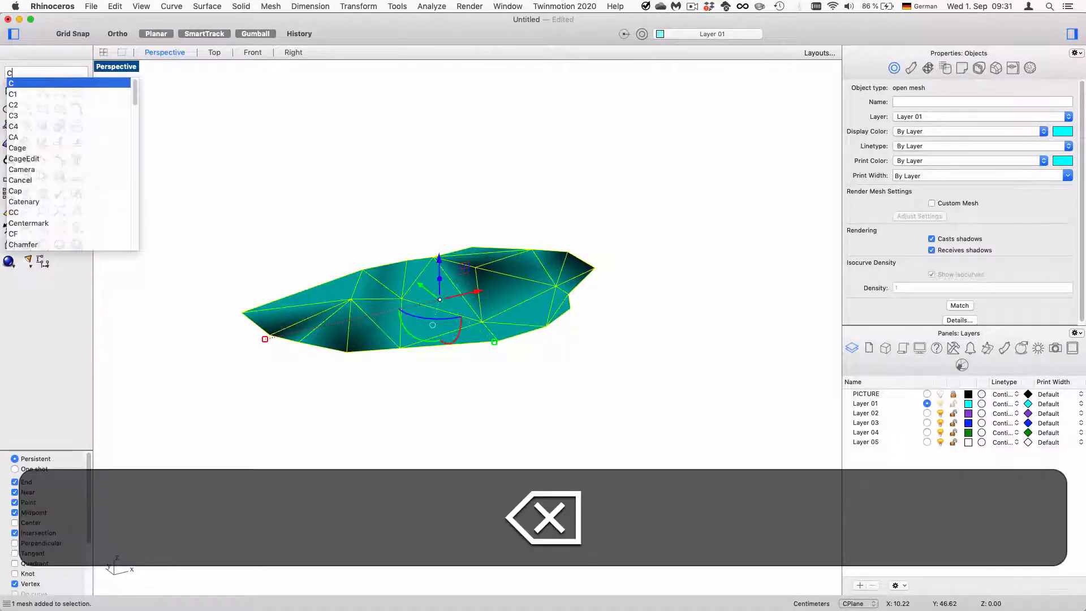
{"action": "type", "text": "Ontr"}
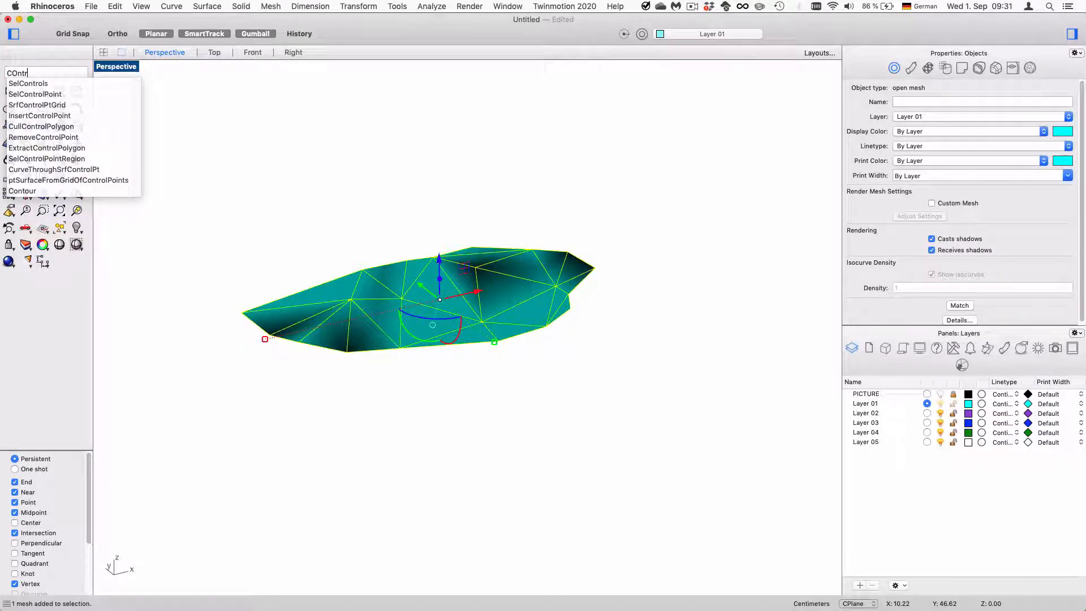
{"action": "key", "text": "Escape"}
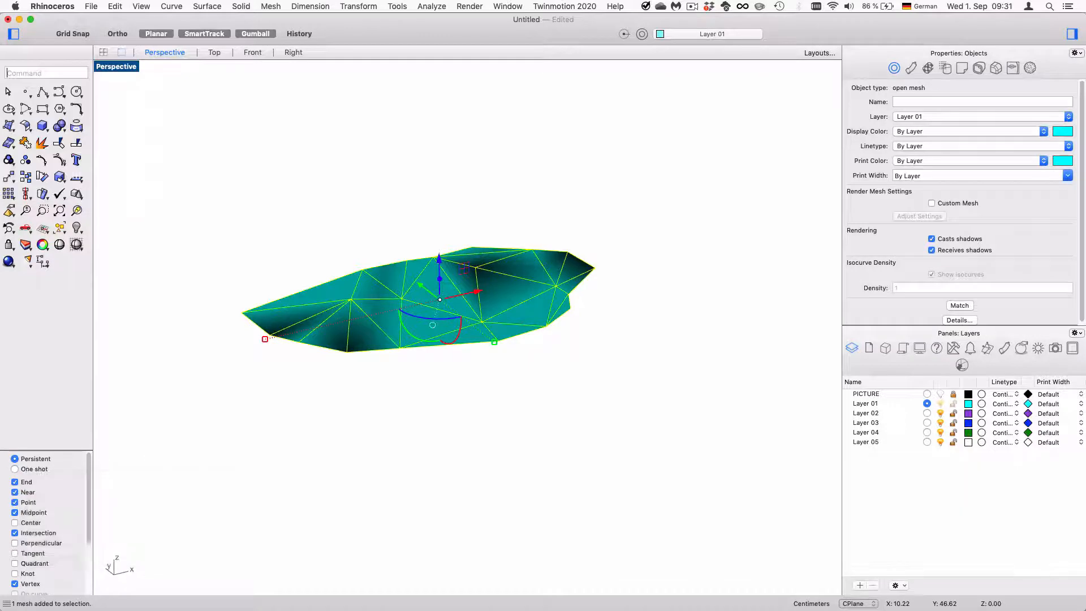
{"action": "key", "text": "F10"}
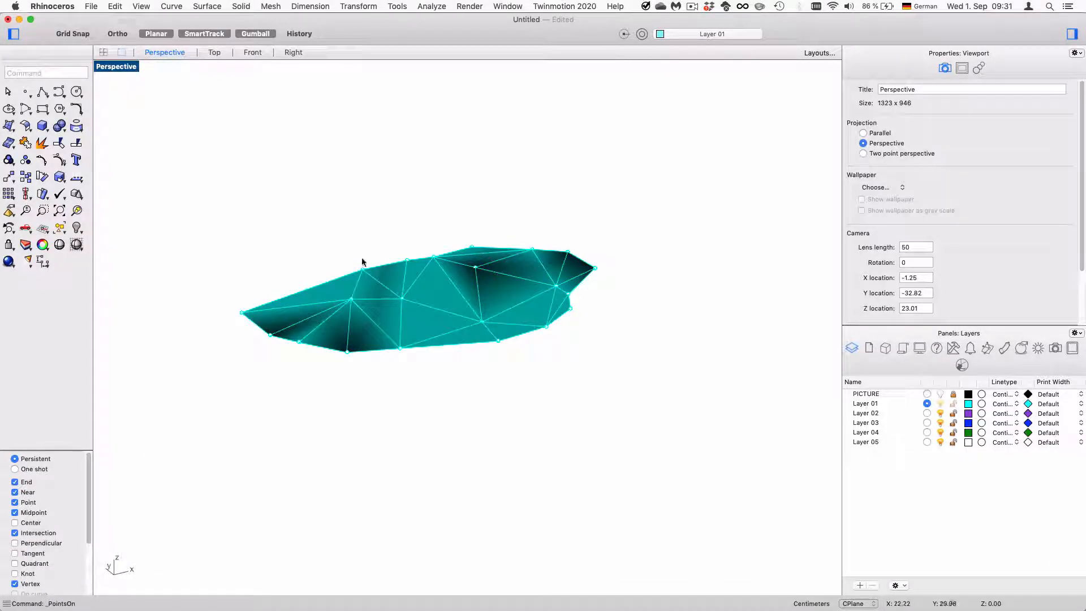
Step: Raise the central ridge's lower vertex and the neighbouring interior vertex near the mesh's pointed end along Z
{"action": "left_click", "coordinate": [402, 298]}
{"action": "left_click_drag", "start_coordinate": [400, 254], "coordinate": [354, 304]}
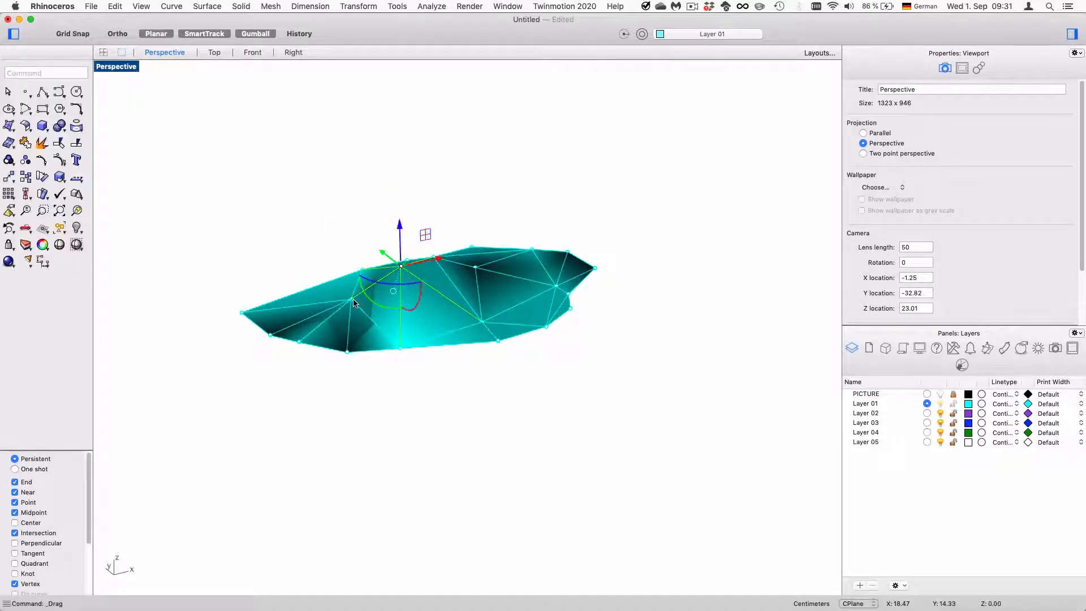
{"action": "left_click", "coordinate": [351, 301]}
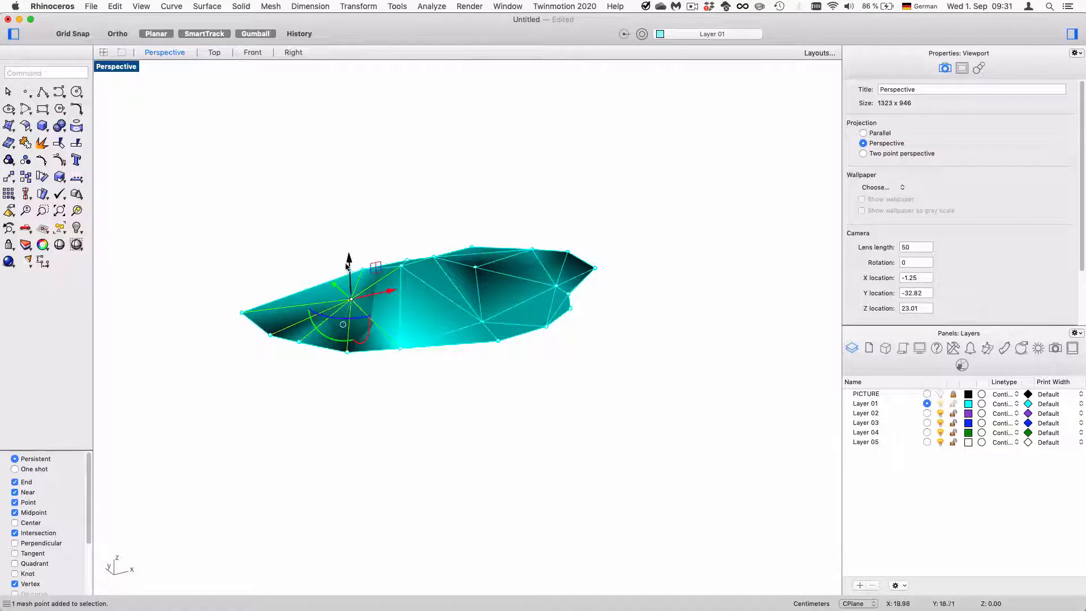
{"action": "left_click_drag", "start_coordinate": [349, 258], "coordinate": [345, 236]}
Step: Raise the interior vertex near the mesh's far edge slightly along Z
{"action": "right_click_drag", "start_coordinate": [372, 242], "coordinate": [545, 295]}
{"action": "right_click_drag", "start_coordinate": [235, 354], "coordinate": [274, 323]}
{"action": "right_click_drag", "start_coordinate": [198, 407], "coordinate": [514, 412], "text": "shift"}
{"action": "scroll", "coordinate": [436, 327], "scroll_direction": "up", "scroll_amount": 6}
{"action": "left_click", "coordinate": [584, 274]}
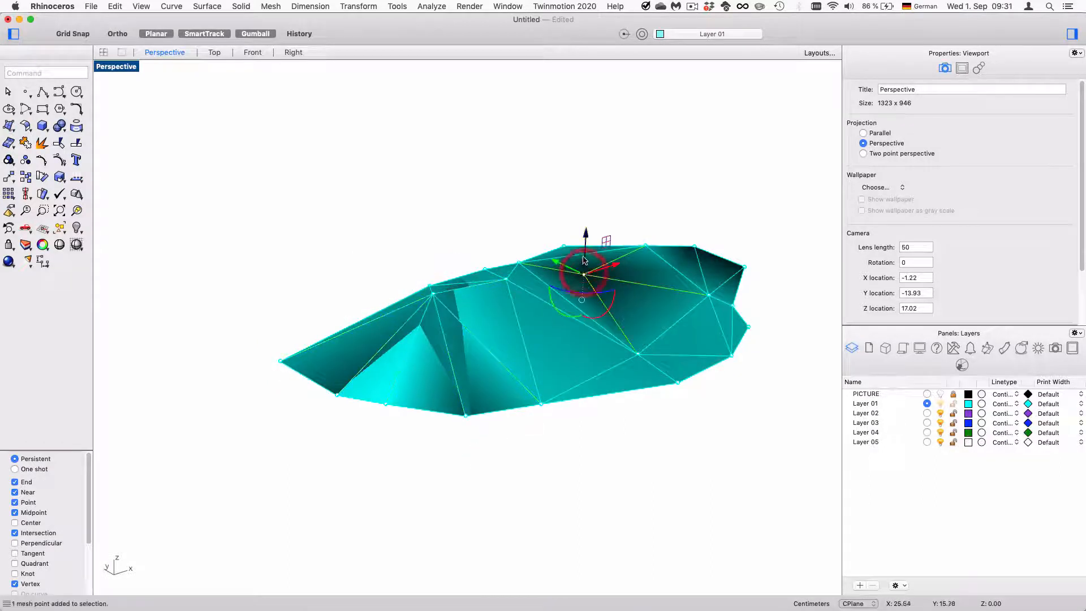
{"action": "left_click_drag", "start_coordinate": [583, 247], "coordinate": [581, 218]}
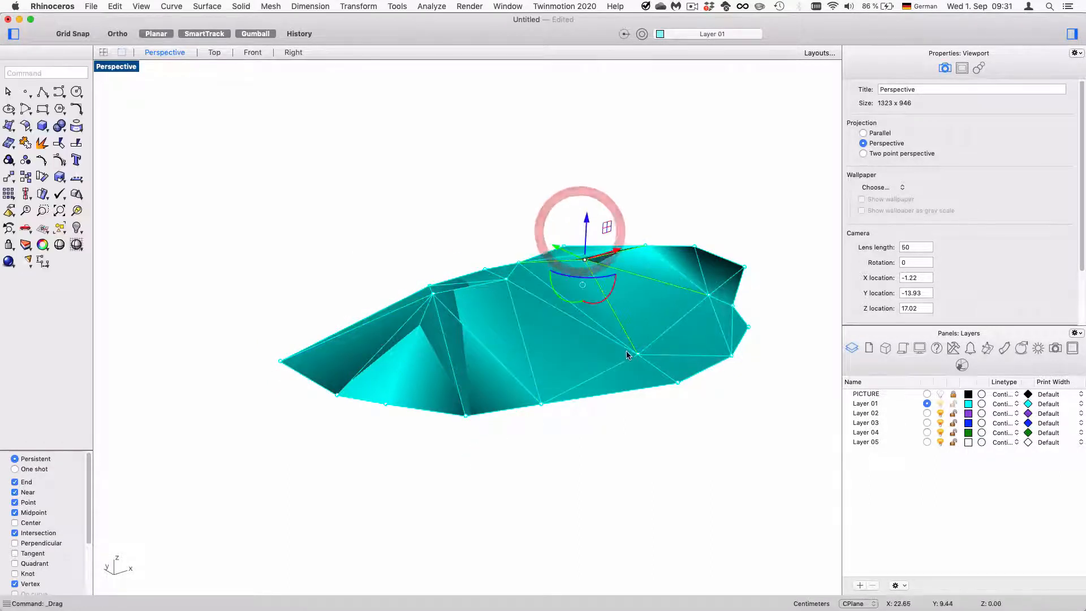
Step: Raise the large interior vertex nearest the mesh's front edge along Z and turn the mesh points off
{"action": "left_click", "coordinate": [635, 353]}
{"action": "left_click", "coordinate": [688, 371]}
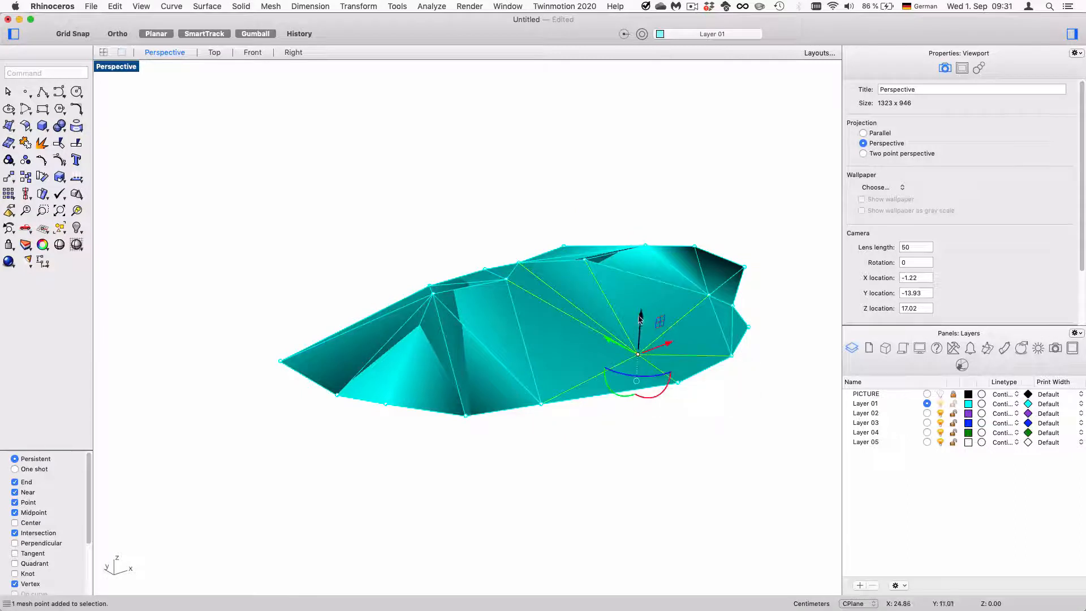
{"action": "left_click_drag", "start_coordinate": [638, 311], "coordinate": [630, 251]}
{"action": "right_click_drag", "start_coordinate": [591, 285], "coordinate": [492, 293]}
{"action": "left_click", "coordinate": [454, 271]}
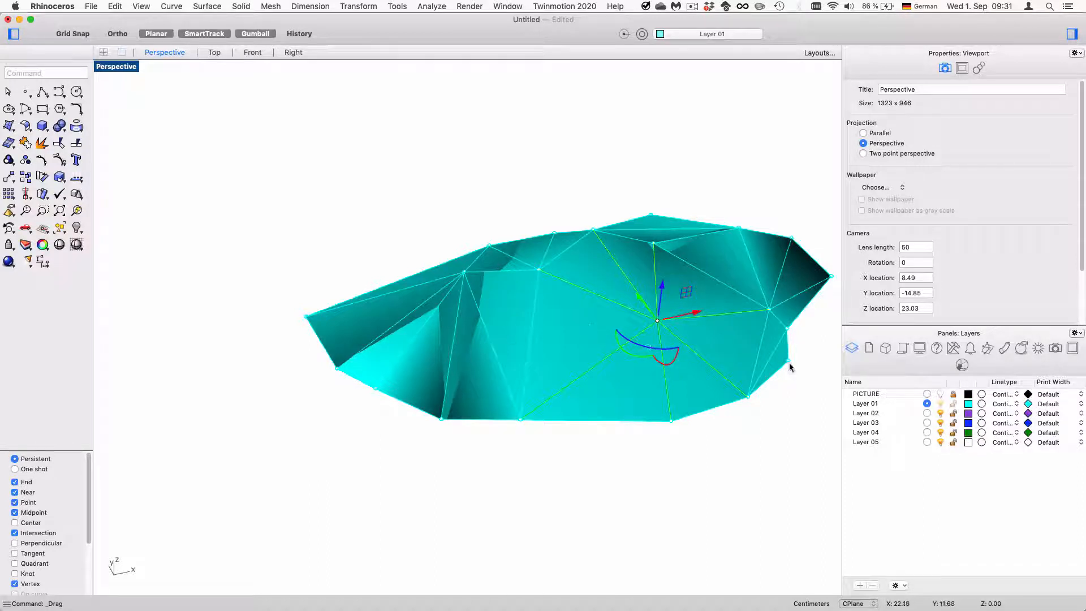
{"action": "mouse_move", "coordinate": [502, 318]}
{"action": "right_mouse_down"}
{"action": "mouse_move", "coordinate": [564, 287]}
{"action": "mouse_move", "coordinate": [574, 262]}
{"action": "mouse_move", "coordinate": [511, 326]}
{"action": "right_mouse_up"}
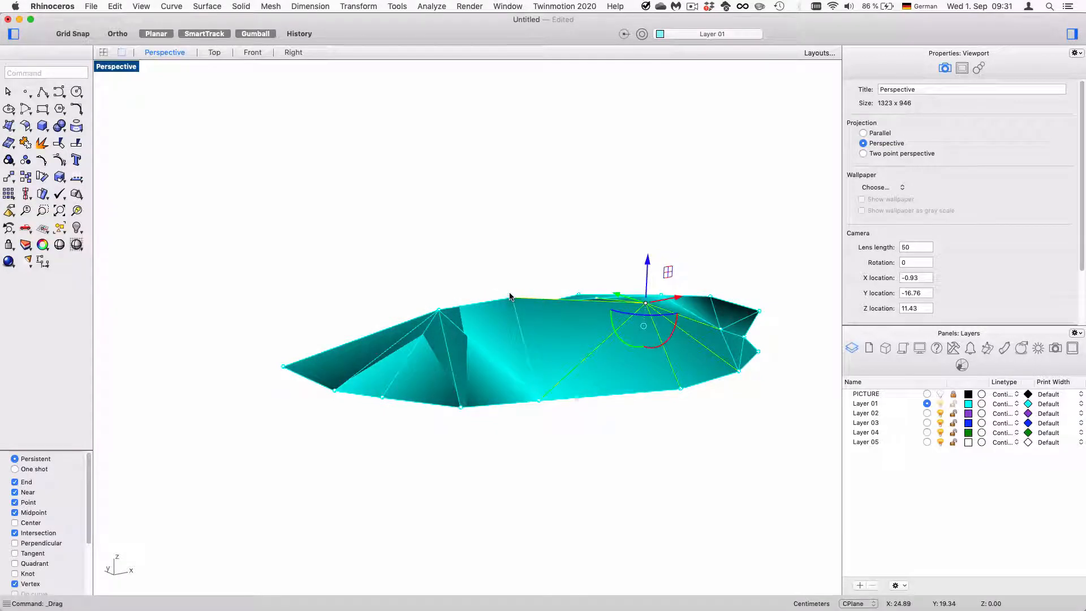
{"action": "left_click", "coordinate": [401, 265]}
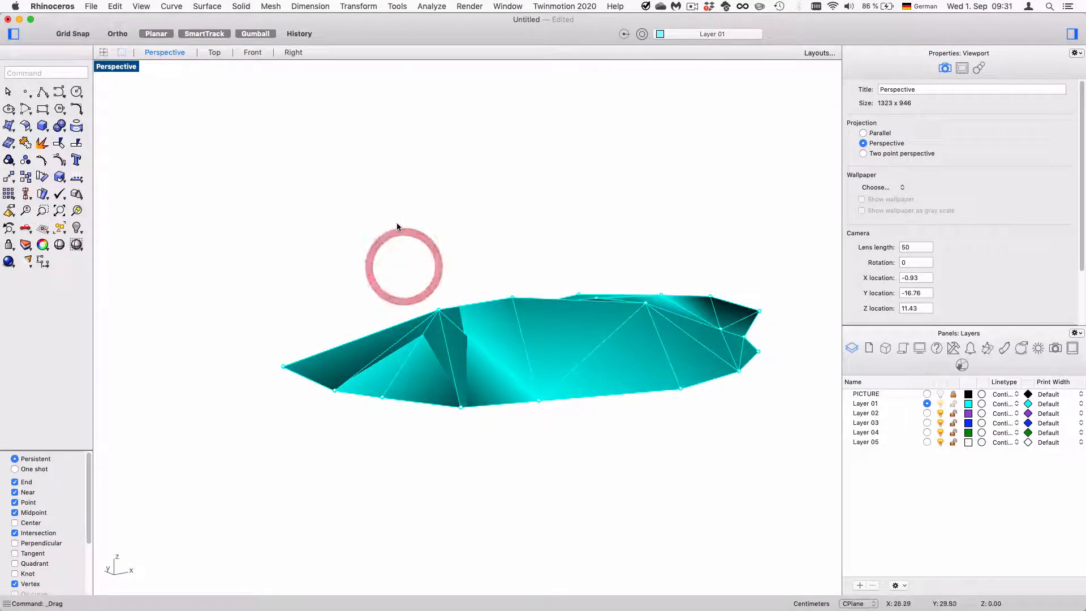
{"action": "key", "text": "super+z"}
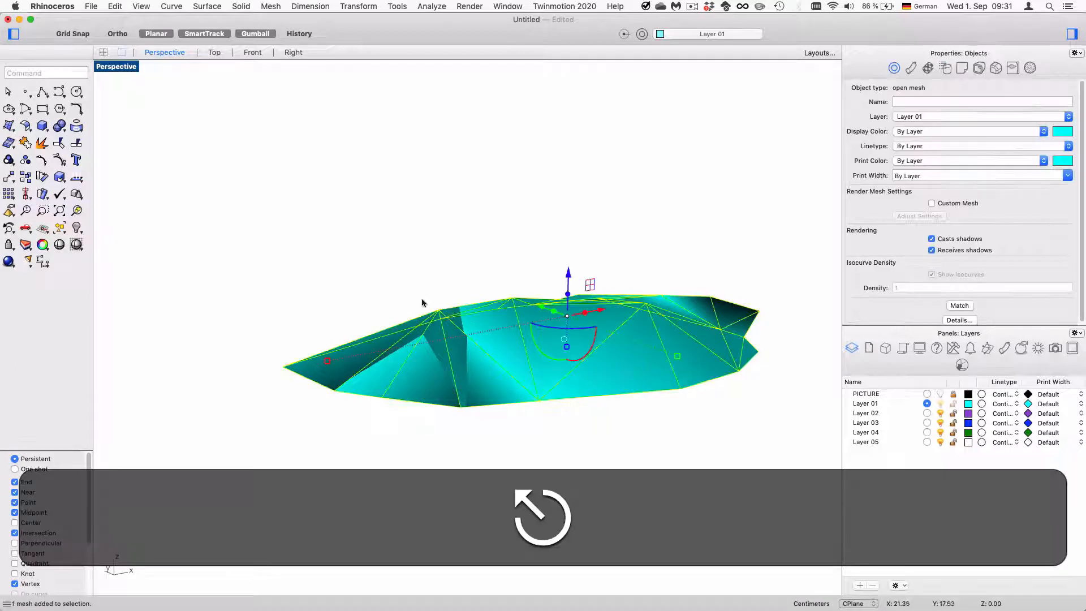
Step: Display the mesh's normal directions in shaded view and examine them from another side
{"action": "left_click", "coordinate": [78, 179]}
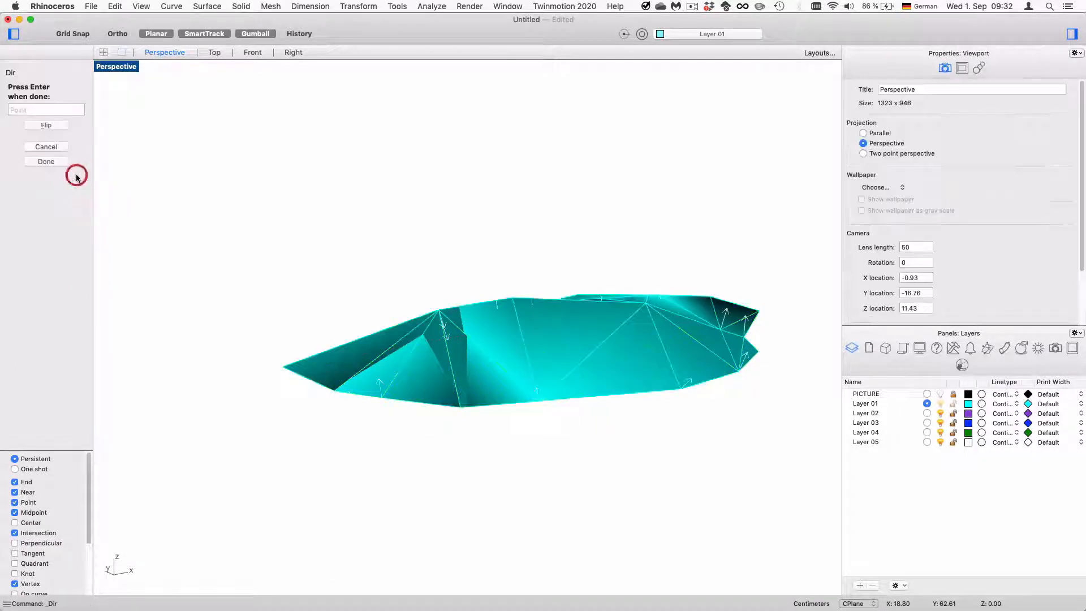
{"action": "right_click_drag", "start_coordinate": [459, 249], "coordinate": [565, 242]}
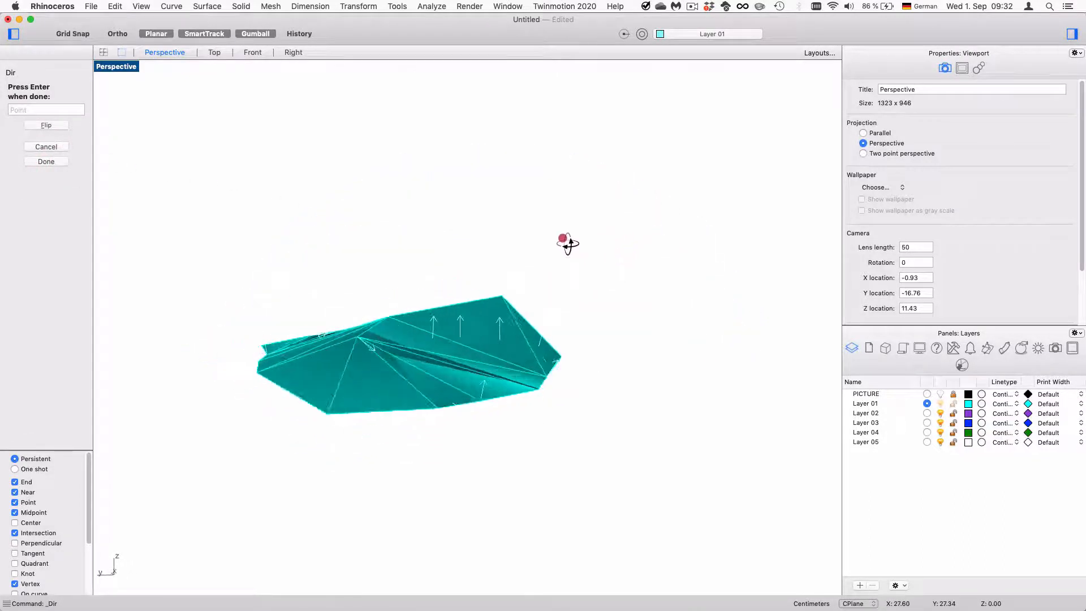
{"action": "left_click", "coordinate": [46, 161]}
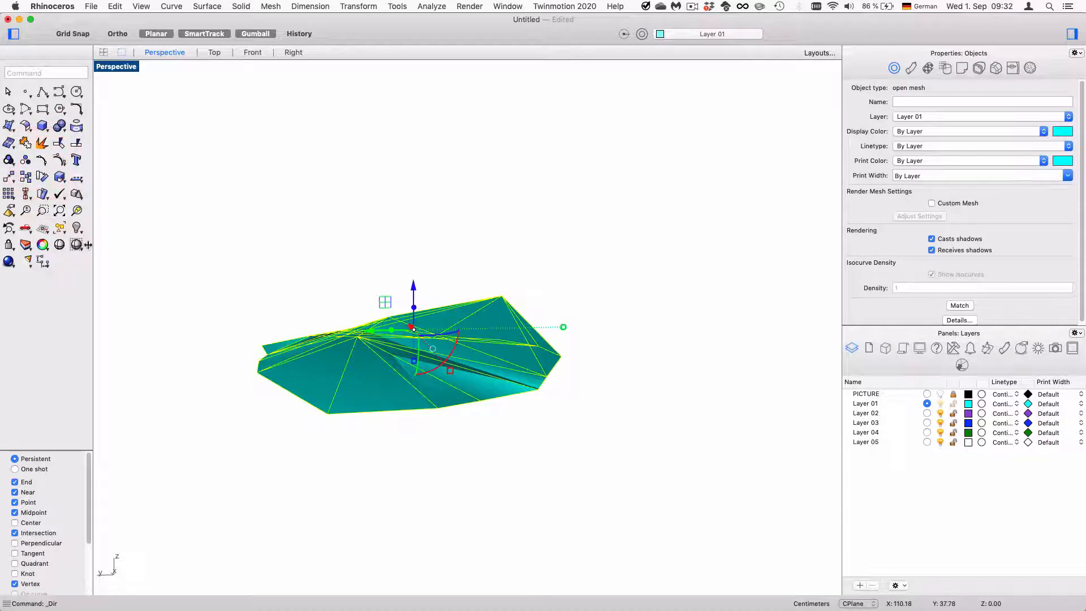
Step: Switch the view to wireframe and display the mesh's normal directions again to compare the arrows at its vertices
{"action": "left_click", "coordinate": [75, 245]}
{"action": "left_click", "coordinate": [402, 260]}
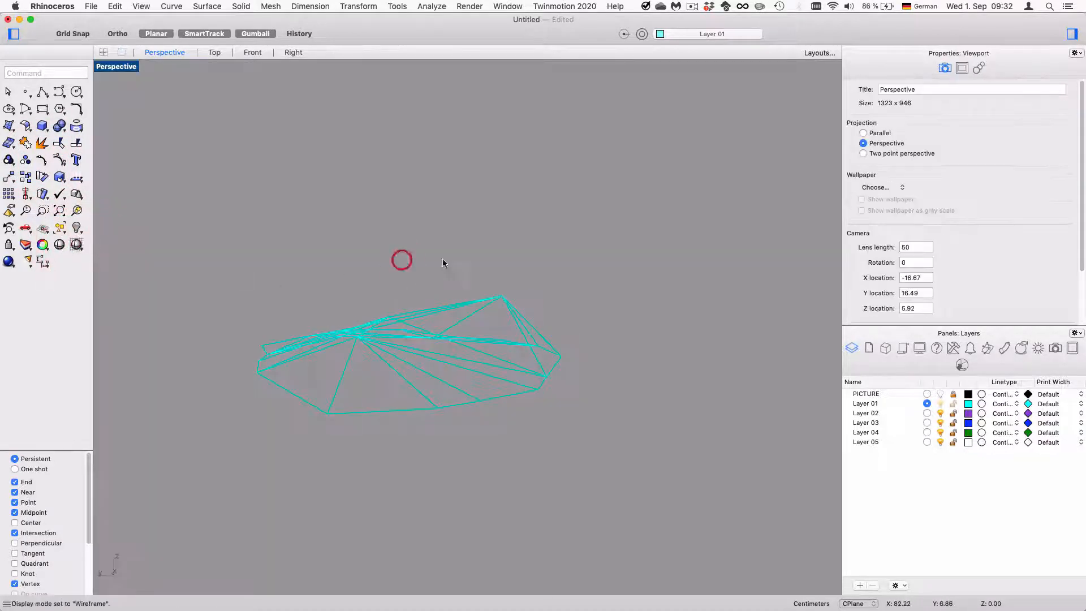
{"action": "right_click_drag", "start_coordinate": [509, 283], "coordinate": [649, 260]}
{"action": "left_click", "coordinate": [451, 329]}
{"action": "left_click", "coordinate": [80, 177]}
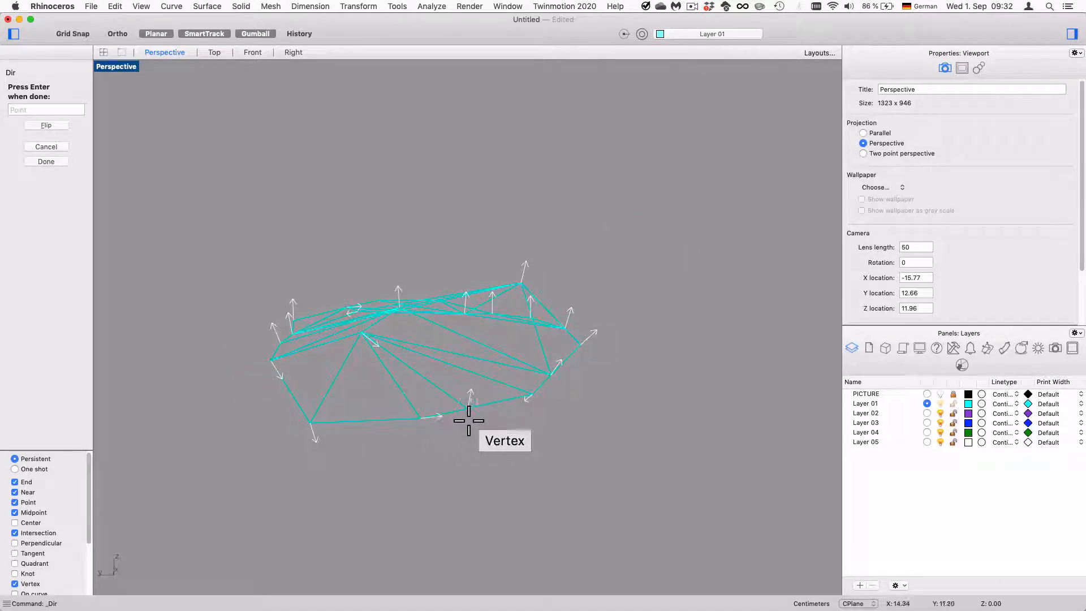
{"action": "right_click_drag", "start_coordinate": [493, 403], "coordinate": [421, 381]}
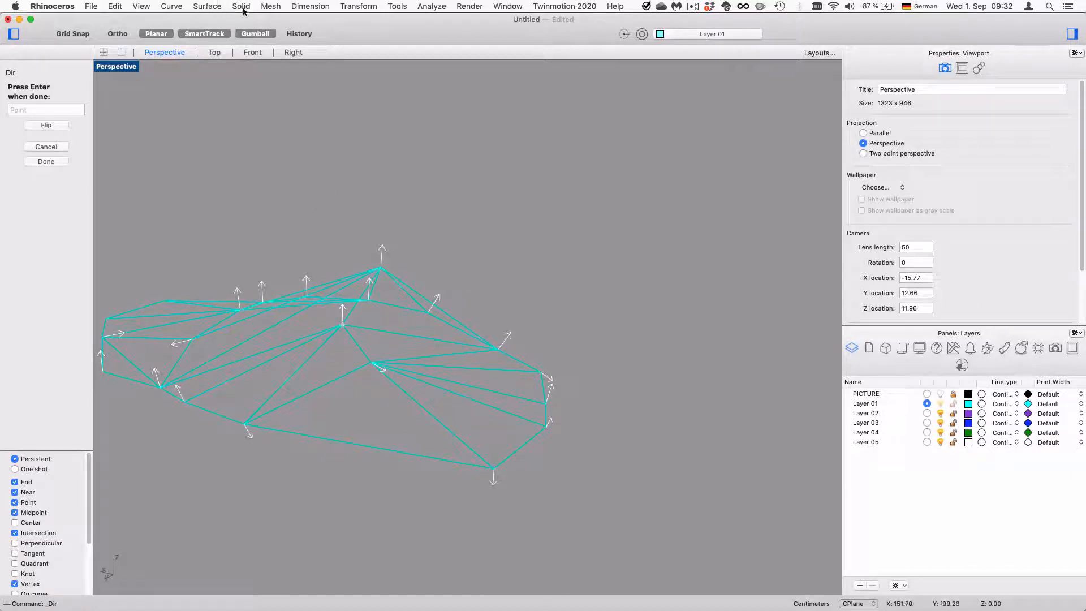
{"action": "key", "text": "super+z"}
Step: Return the view to shaded display and unify the normals of the welded mesh
{"action": "left_click", "coordinate": [378, 302]}
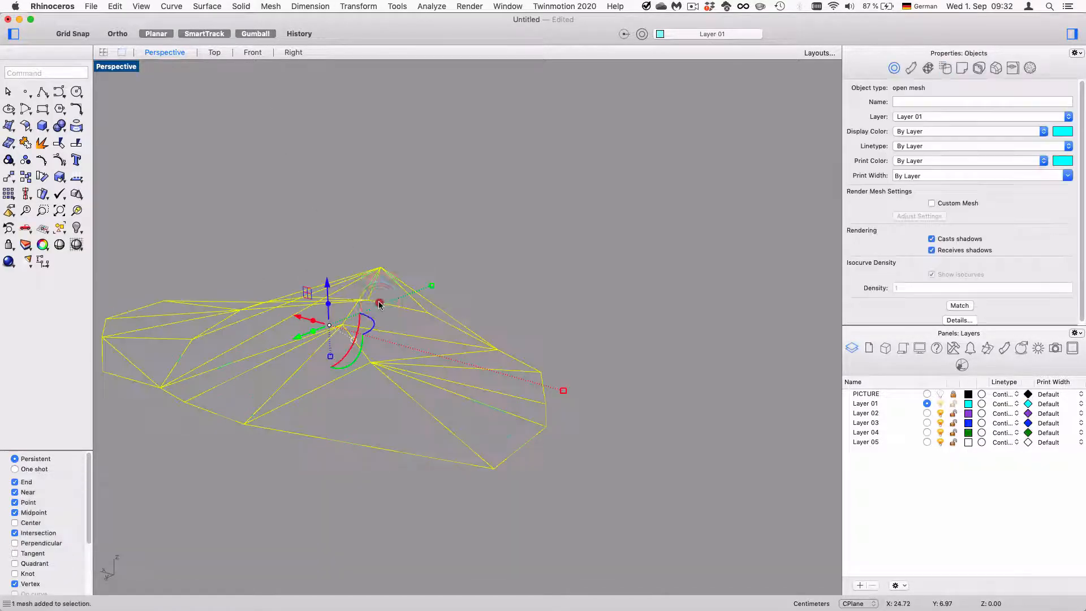
{"action": "left_click", "coordinate": [77, 246]}
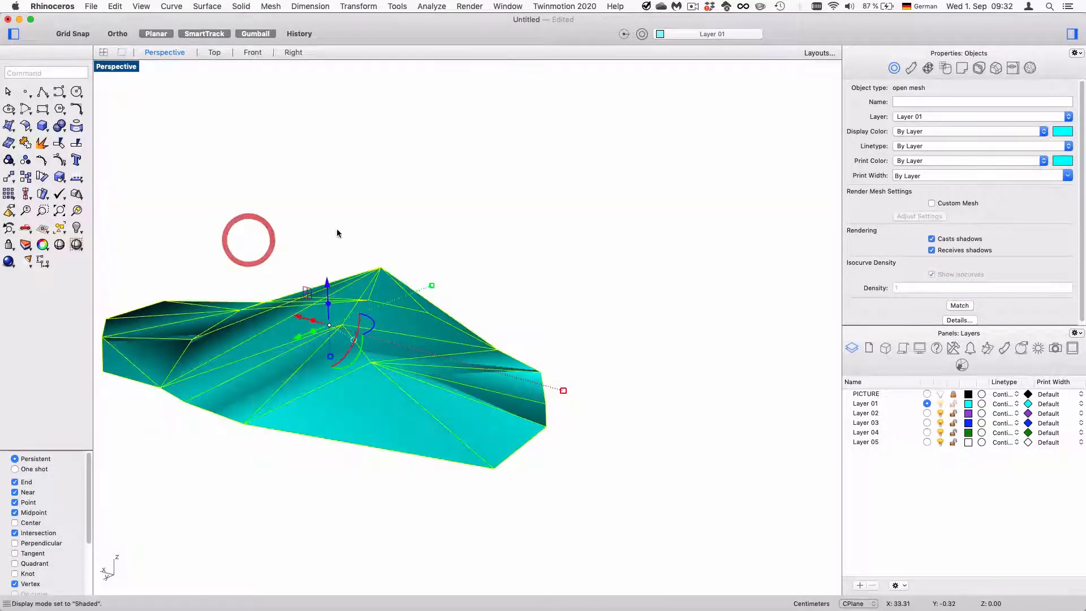
{"action": "right_click_drag", "start_coordinate": [337, 228], "coordinate": [292, 227]}
{"action": "left_click", "coordinate": [306, 6]}
{"action": "mouse_move", "coordinate": [277, 6]}
{"action": "mouse_move", "coordinate": [330, 115]}
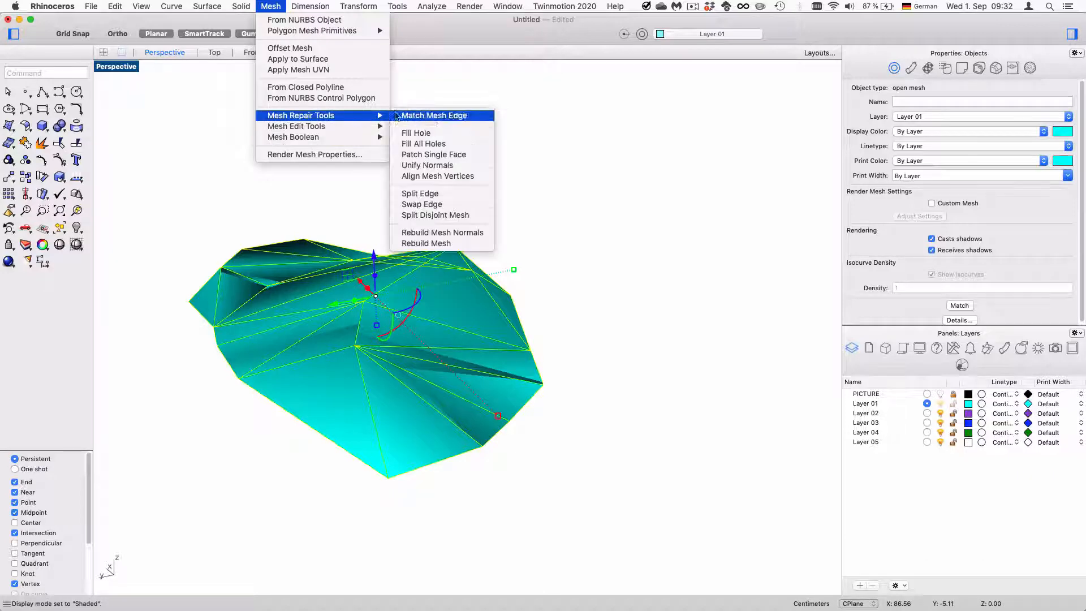
{"action": "left_click", "coordinate": [430, 165]}
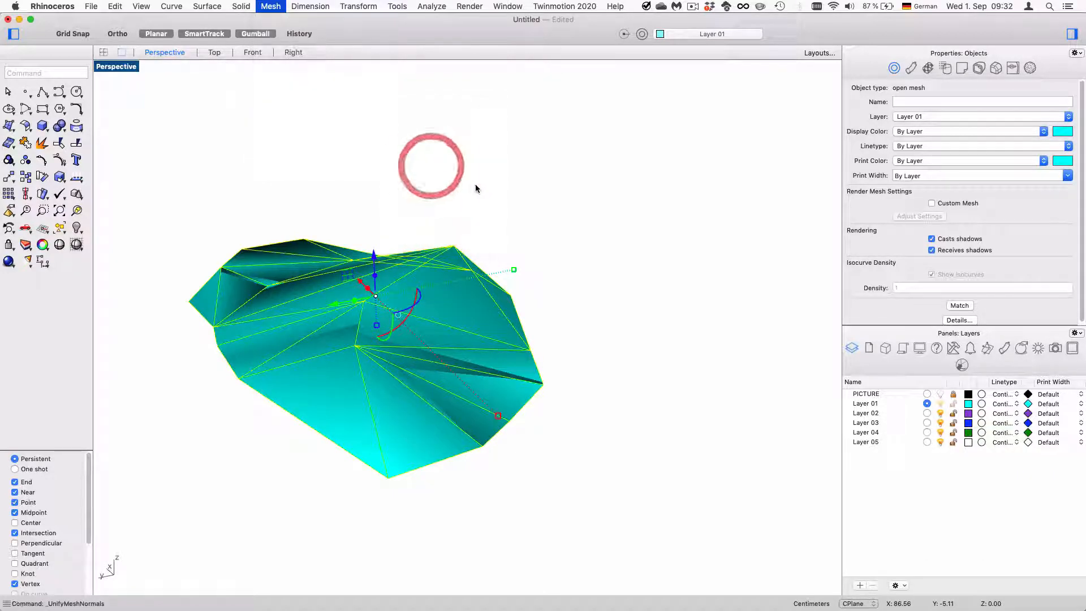
{"action": "right_click_drag", "start_coordinate": [525, 281], "coordinate": [424, 218]}
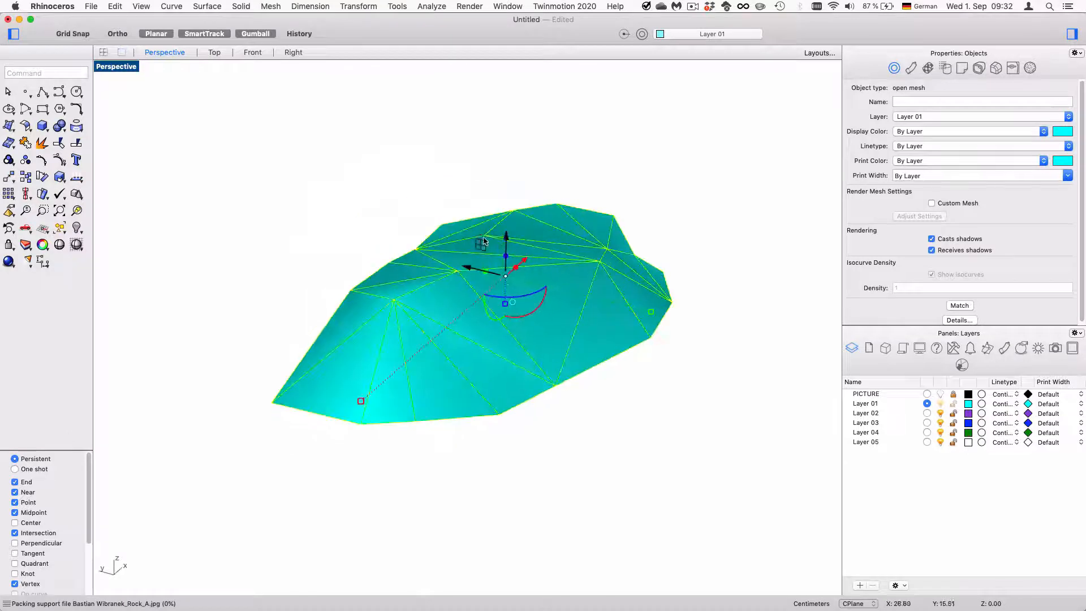
Step: Display the mesh's normal directions, flip them twice while checking the arrows from several sides, and end the direction check
{"action": "left_click", "coordinate": [77, 177]}
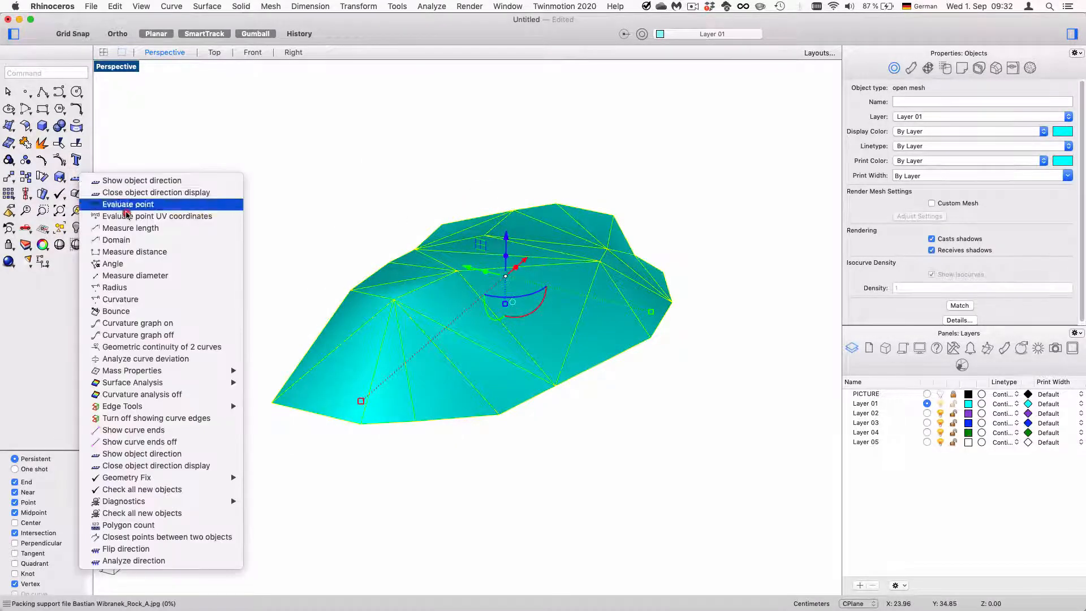
{"action": "left_click", "coordinate": [137, 180]}
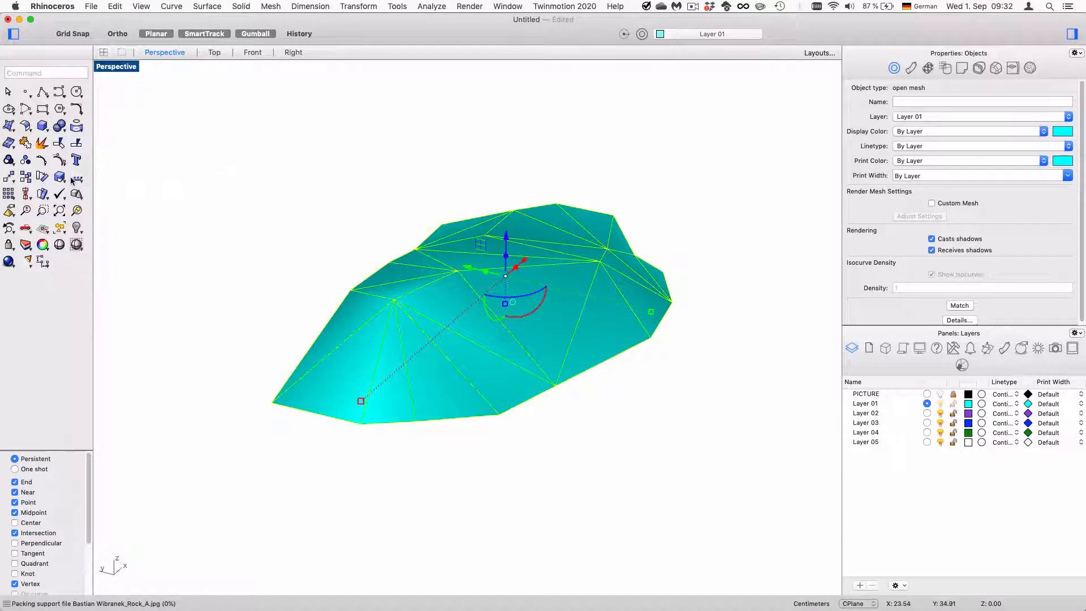
{"action": "right_click_drag", "start_coordinate": [431, 227], "coordinate": [503, 225]}
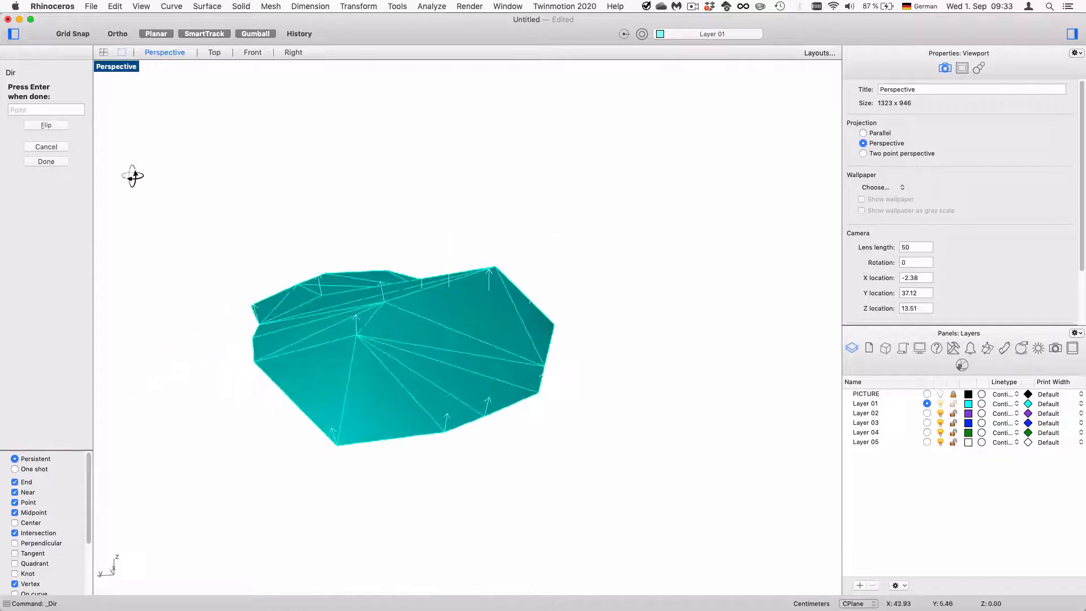
{"action": "left_click", "coordinate": [55, 125]}
{"action": "right_click_drag", "start_coordinate": [333, 232], "coordinate": [285, 215]}
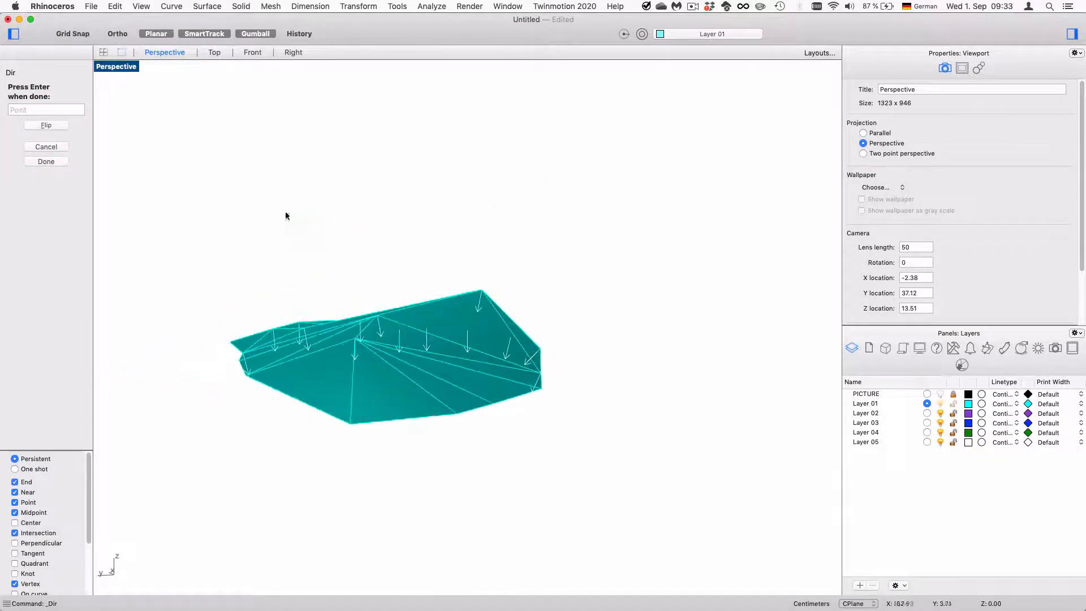
{"action": "left_click", "coordinate": [39, 127]}
{"action": "right_click_drag", "start_coordinate": [505, 274], "coordinate": [307, 286]}
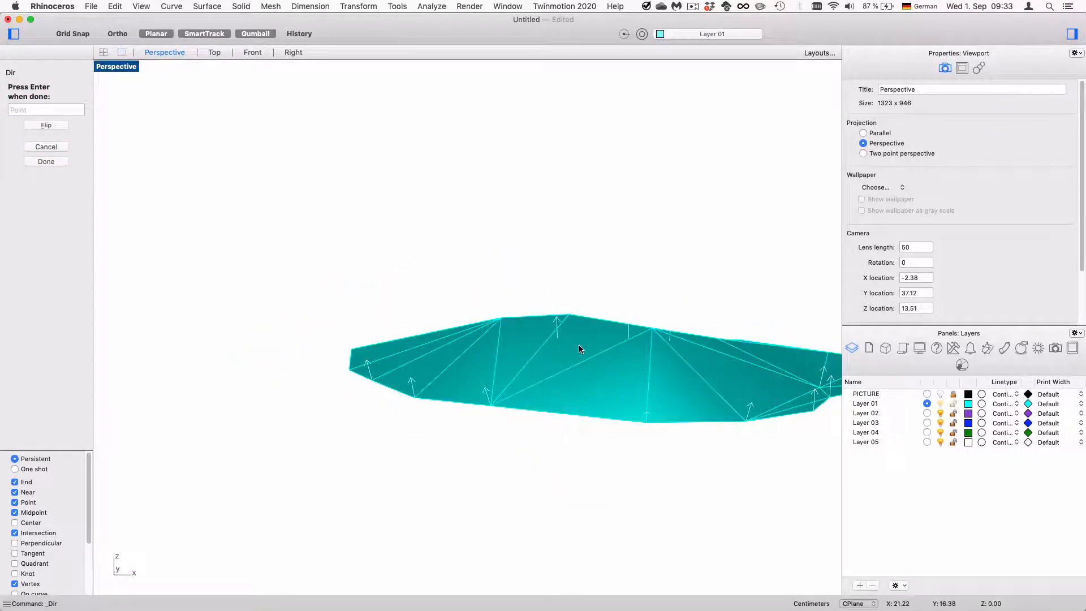
{"action": "right_click_drag", "start_coordinate": [555, 355], "coordinate": [588, 368]}
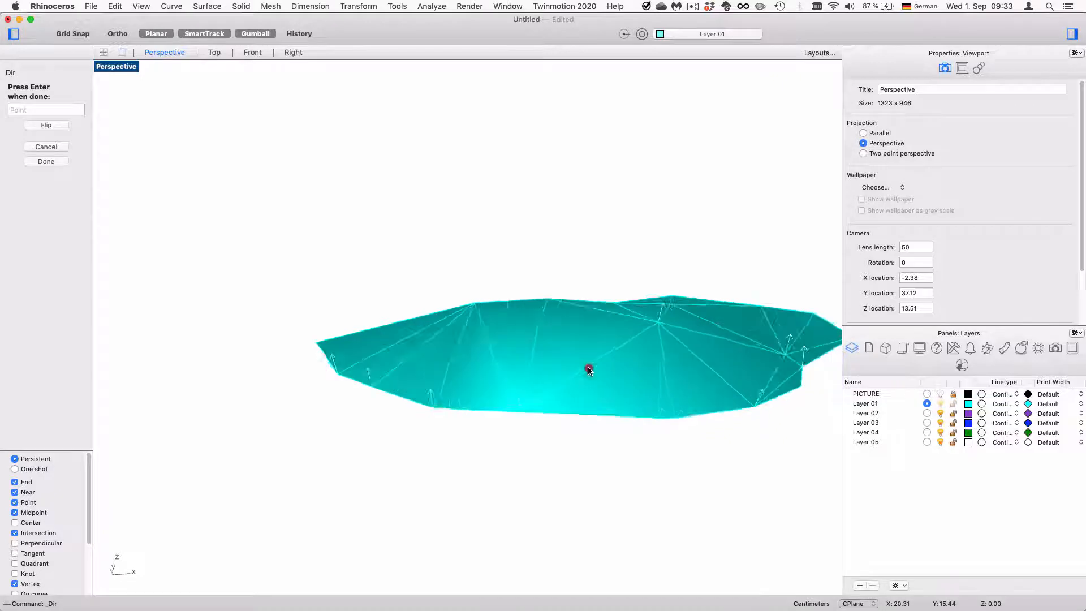
{"action": "left_click", "coordinate": [44, 161]}
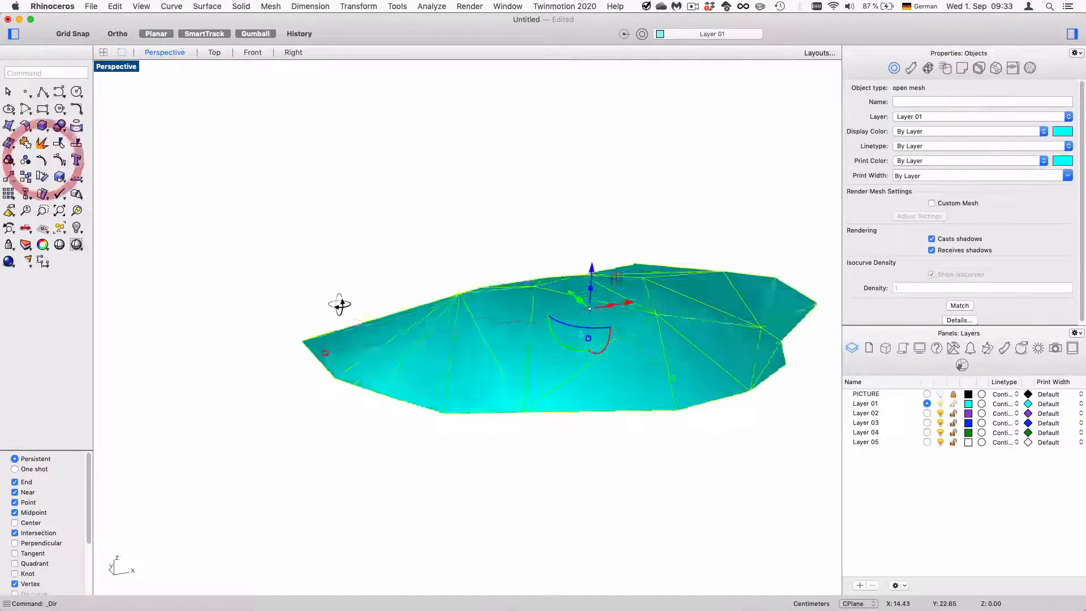
Step: Show the PICTURE layer, turn on the mesh points and raise the interior vertex nearest the rock's narrow notched end along Z
{"action": "right_click_drag", "start_coordinate": [339, 305], "coordinate": [391, 300]}
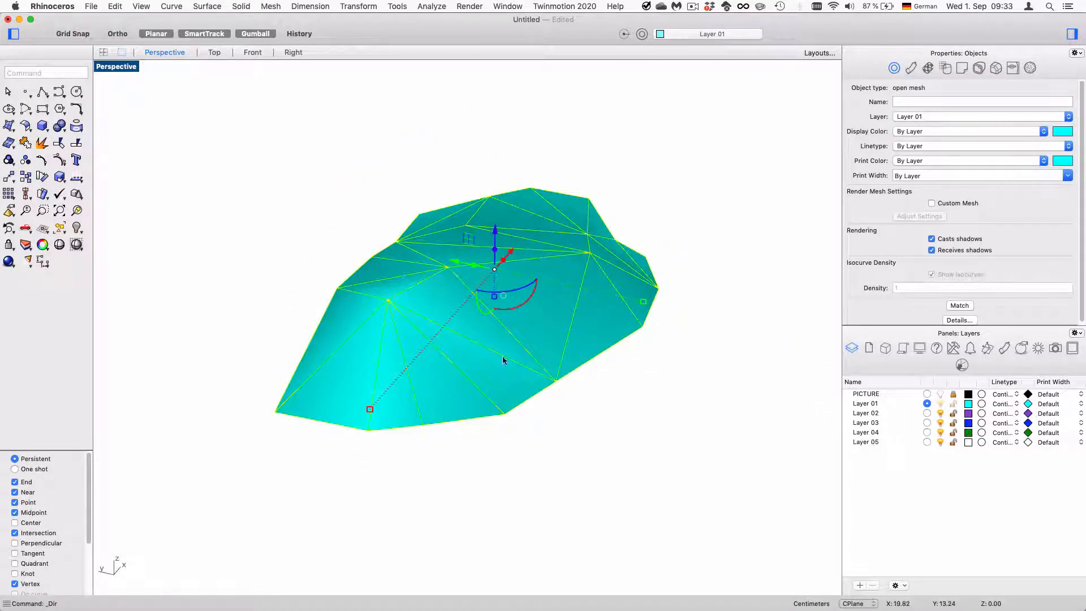
{"action": "right_click_drag", "start_coordinate": [537, 346], "coordinate": [504, 332]}
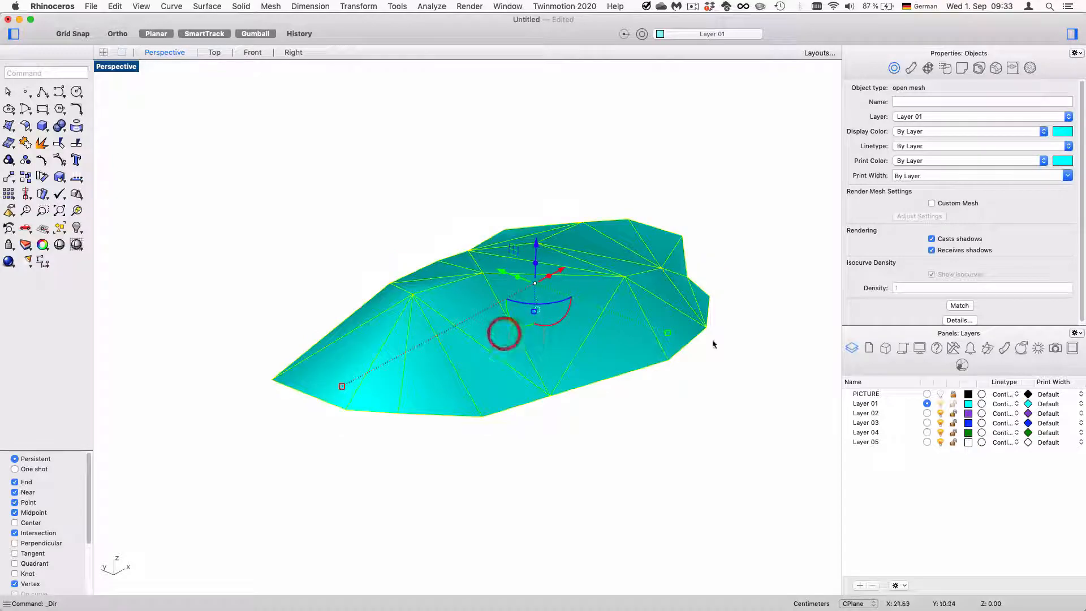
{"action": "left_click", "coordinate": [942, 393]}
{"action": "right_click_drag", "start_coordinate": [445, 363], "coordinate": [470, 360]}
{"action": "right_click_drag", "start_coordinate": [568, 328], "coordinate": [586, 317]}
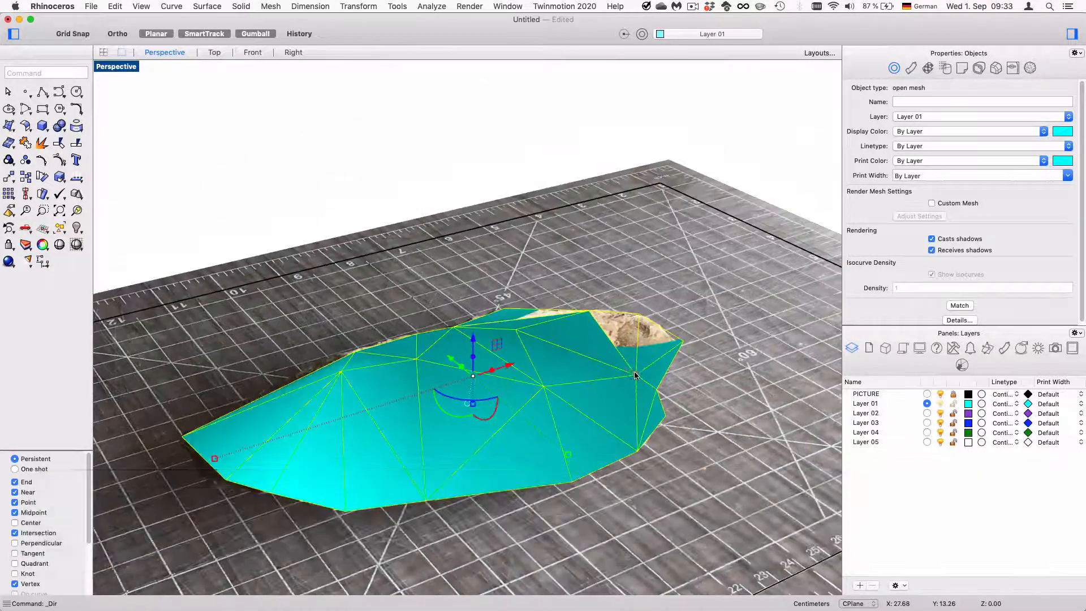
{"action": "right_click_drag", "start_coordinate": [635, 376], "coordinate": [635, 373]}
{"action": "key", "text": "F10"}
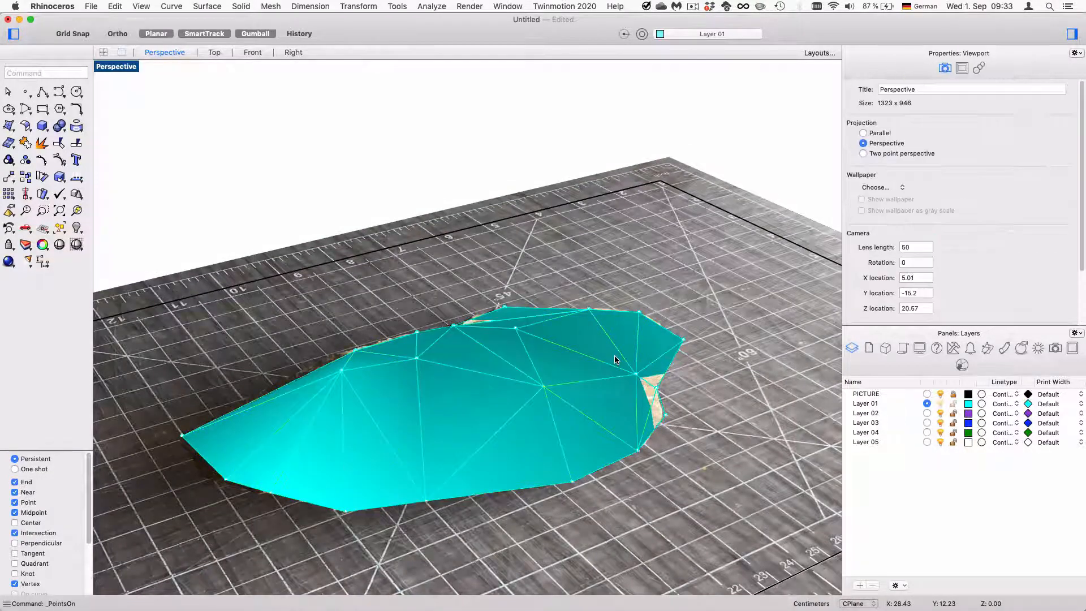
{"action": "left_click", "coordinate": [637, 374]}
{"action": "left_click", "coordinate": [637, 375]}
{"action": "left_click_drag", "start_coordinate": [639, 343], "coordinate": [643, 302]}
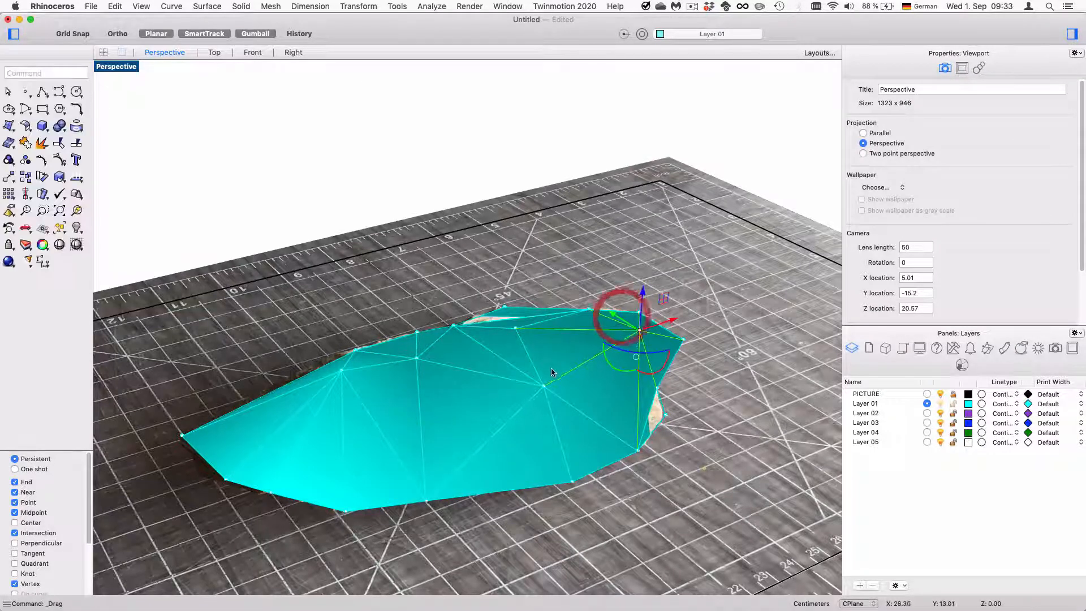
Step: Raise the central interior vertex and the smaller interior vertex beside it towards the rear edge along Z
{"action": "left_click", "coordinate": [541, 388]}
{"action": "left_click", "coordinate": [567, 405]}
{"action": "left_click_drag", "start_coordinate": [542, 353], "coordinate": [542, 327]}
{"action": "left_click", "coordinate": [451, 374]}
{"action": "left_click", "coordinate": [417, 358]}
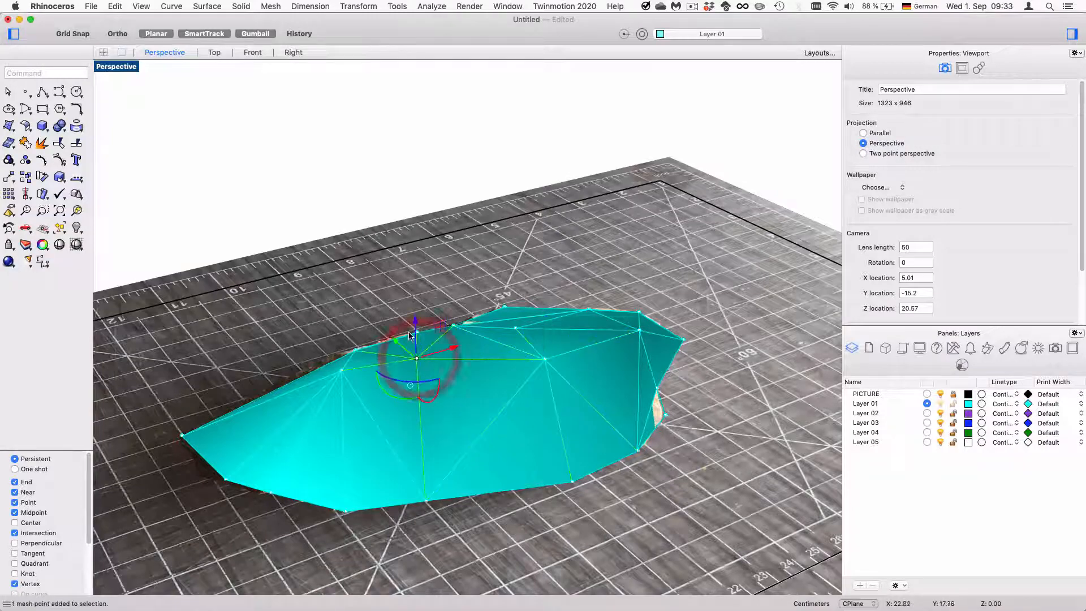
{"action": "left_click_drag", "start_coordinate": [410, 335], "coordinate": [415, 309]}
Step: Delete the outline vertex of the folded-under face at the notch and move the neighbouring notch vertex slightly inward
{"action": "right_click_drag", "start_coordinate": [419, 346], "coordinate": [699, 467]}
{"action": "scroll", "coordinate": [695, 456], "scroll_direction": "up", "scroll_amount": 9}
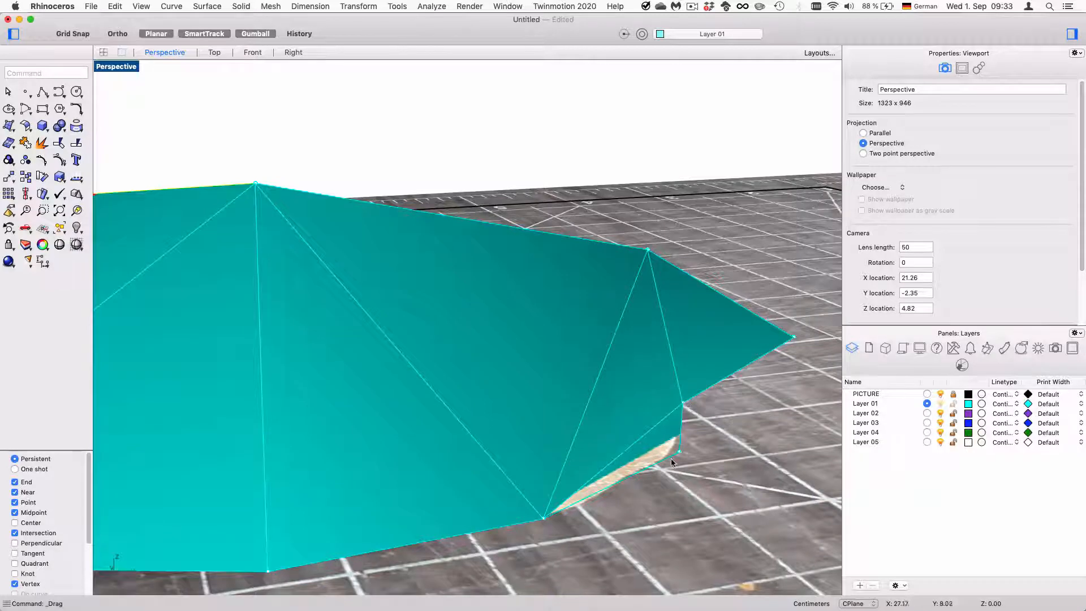
{"action": "left_click", "coordinate": [680, 450]}
{"action": "key", "text": "Delete"}
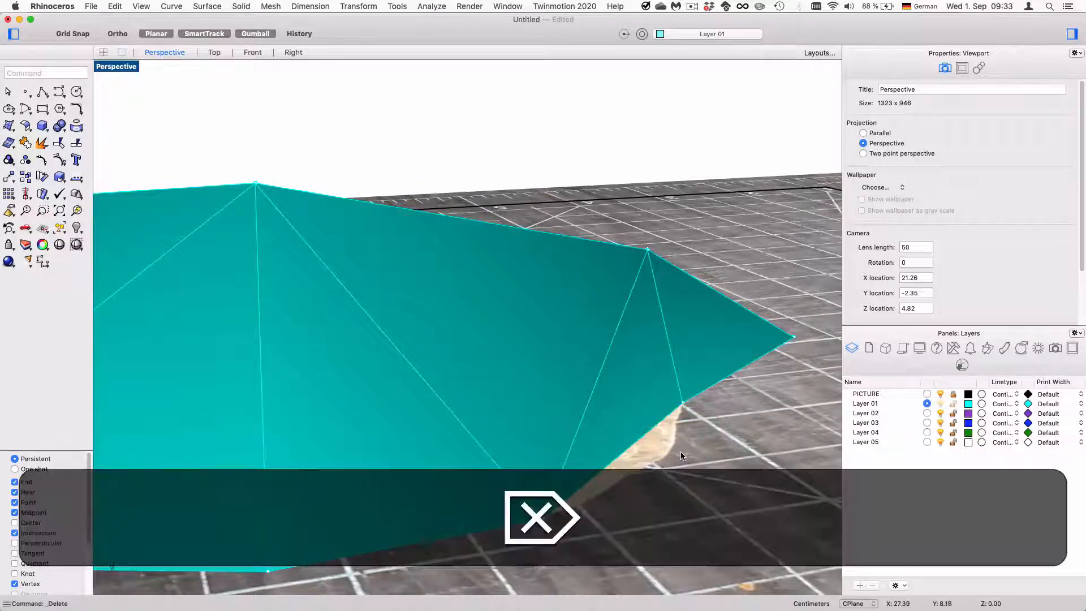
{"action": "scroll", "coordinate": [680, 451], "scroll_direction": "down", "scroll_amount": 4}
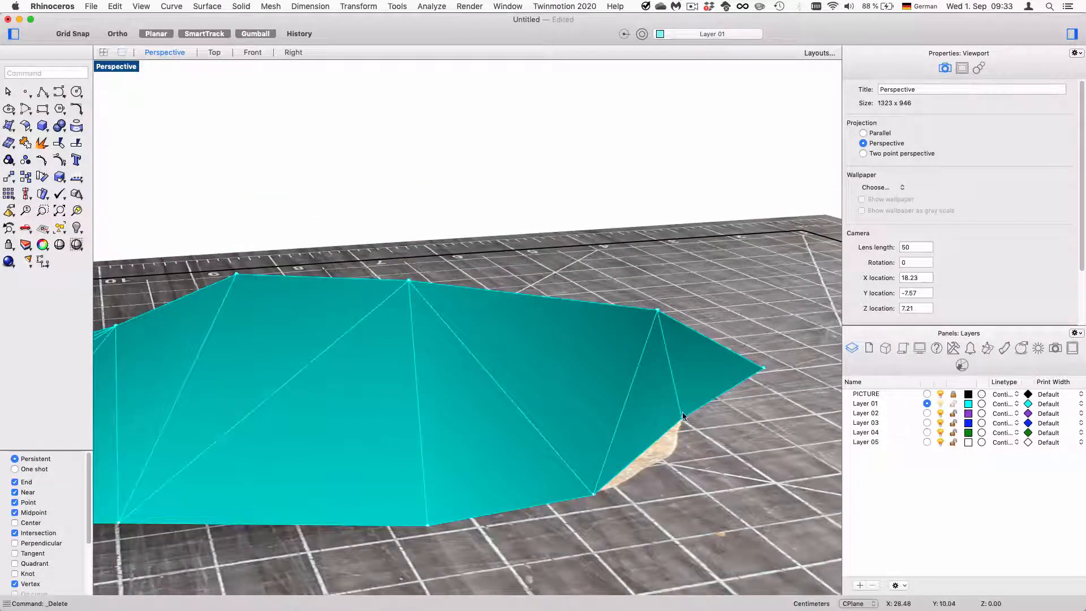
{"action": "mouse_move", "coordinate": [684, 419]}
{"action": "left_mouse_down"}
{"action": "mouse_move", "coordinate": [724, 420]}
{"action": "mouse_move", "coordinate": [671, 419]}
{"action": "left_mouse_up"}
Step: Check the mesh outline against the rock photo from below and hide the PICTURE layer
{"action": "scroll", "coordinate": [670, 420], "scroll_direction": "down", "scroll_amount": 4}
{"action": "right_click_drag", "start_coordinate": [629, 433], "coordinate": [635, 485]}
{"action": "right_click_drag", "start_coordinate": [284, 389], "coordinate": [271, 343]}
{"action": "mouse_move", "coordinate": [556, 424]}
{"action": "right_mouse_down"}
{"action": "mouse_move", "coordinate": [575, 441]}
{"action": "mouse_move", "coordinate": [606, 526]}
{"action": "mouse_move", "coordinate": [560, 428]}
{"action": "right_mouse_up"}
{"action": "scroll", "coordinate": [560, 428], "scroll_direction": "down", "scroll_amount": 5}
{"action": "right_click_drag", "start_coordinate": [581, 387], "coordinate": [562, 242]}
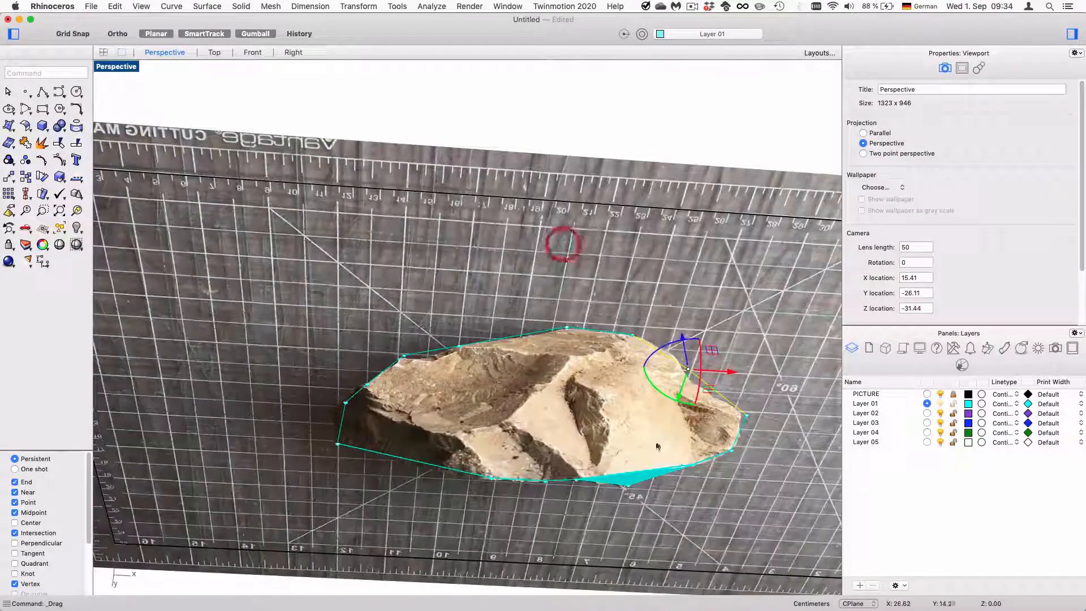
{"action": "left_click", "coordinate": [940, 394]}
{"action": "right_click_drag", "start_coordinate": [599, 405], "coordinate": [545, 383]}
Step: Mirror a copy of the mesh below its flat base along the horizontal axis in the Front view
{"action": "left_click", "coordinate": [561, 414]}
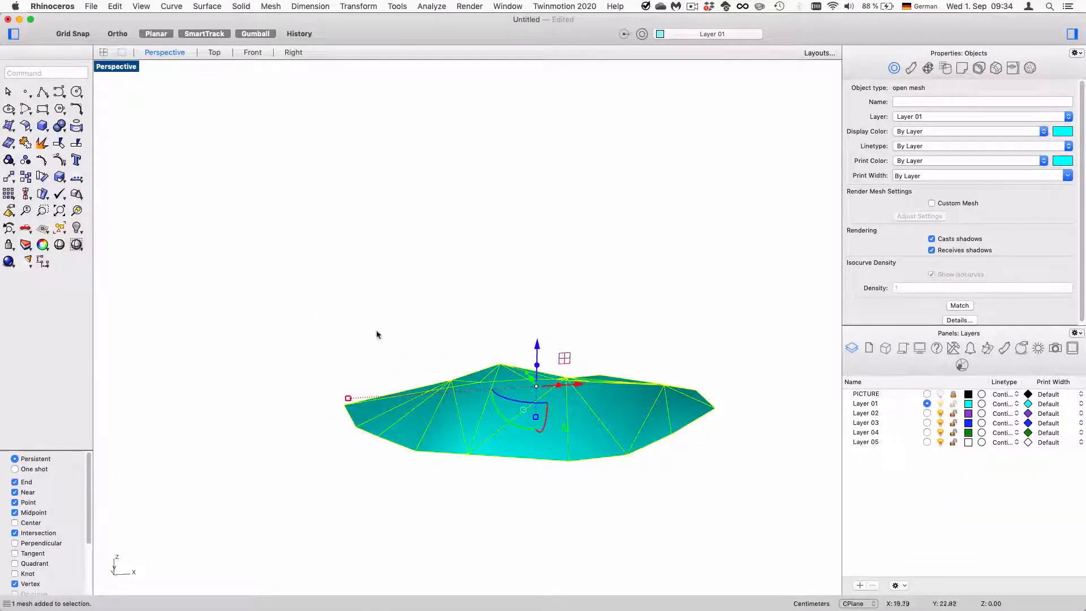
{"action": "left_click", "coordinate": [250, 54]}
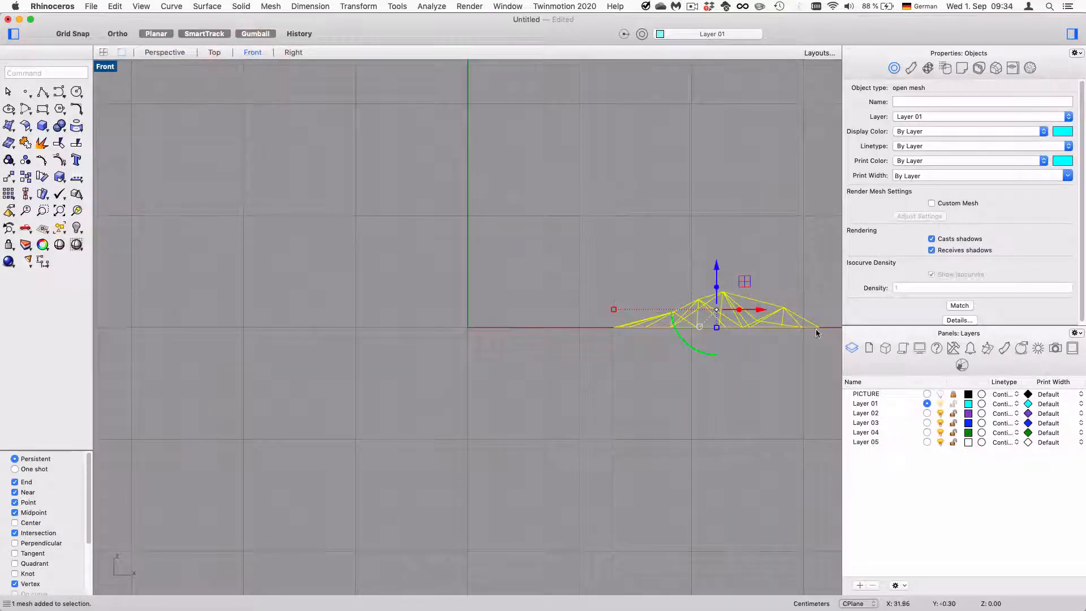
{"action": "scroll", "coordinate": [817, 335], "scroll_direction": "up", "scroll_amount": 3}
{"action": "right_click_drag", "start_coordinate": [654, 334], "coordinate": [614, 332]}
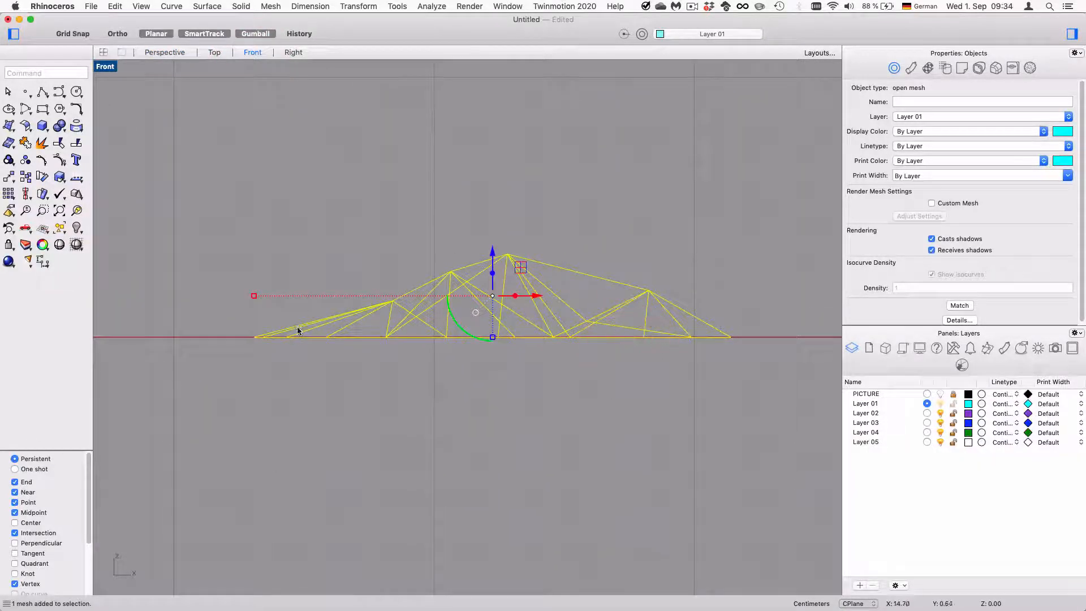
{"action": "type", "text": "mi"}
{"action": "key", "text": "Return"}
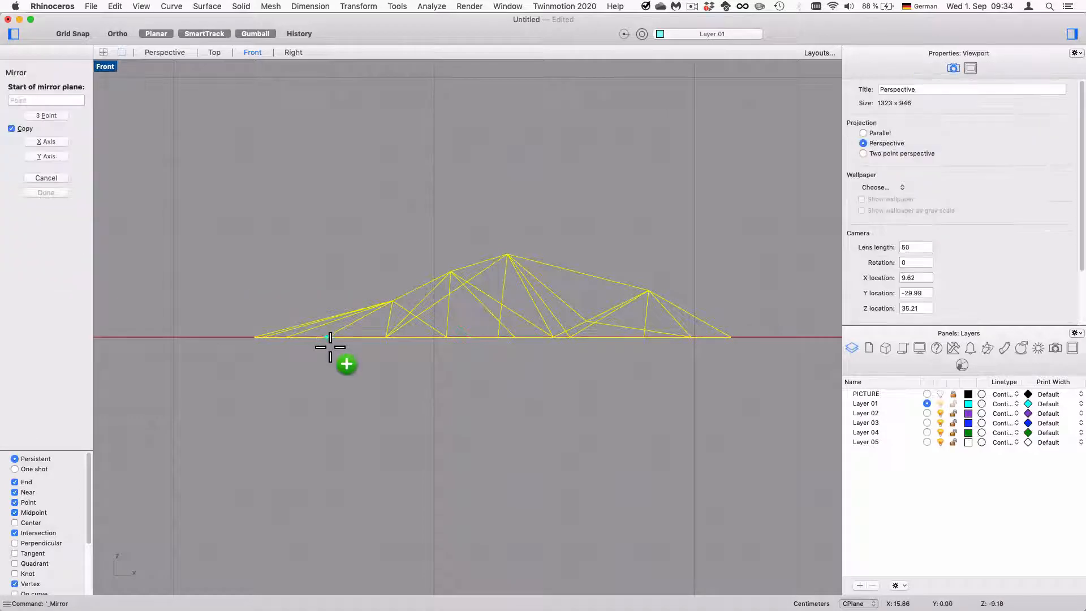
{"action": "left_click", "coordinate": [326, 337]}
{"action": "key", "text": "shift"}
{"action": "left_click", "coordinate": [418, 344]}
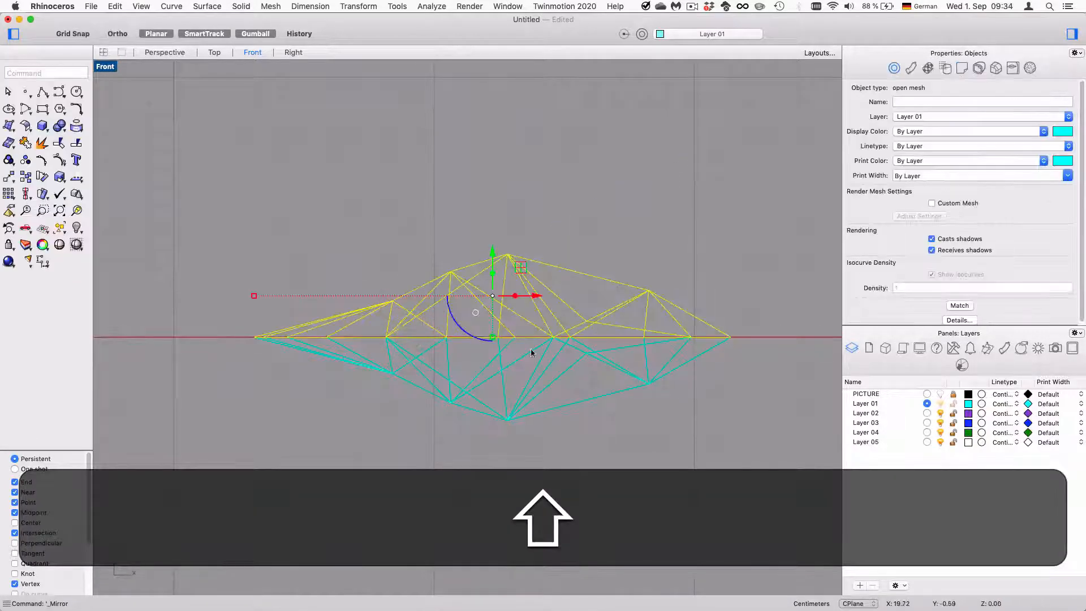
{"action": "left_click", "coordinate": [627, 409]}
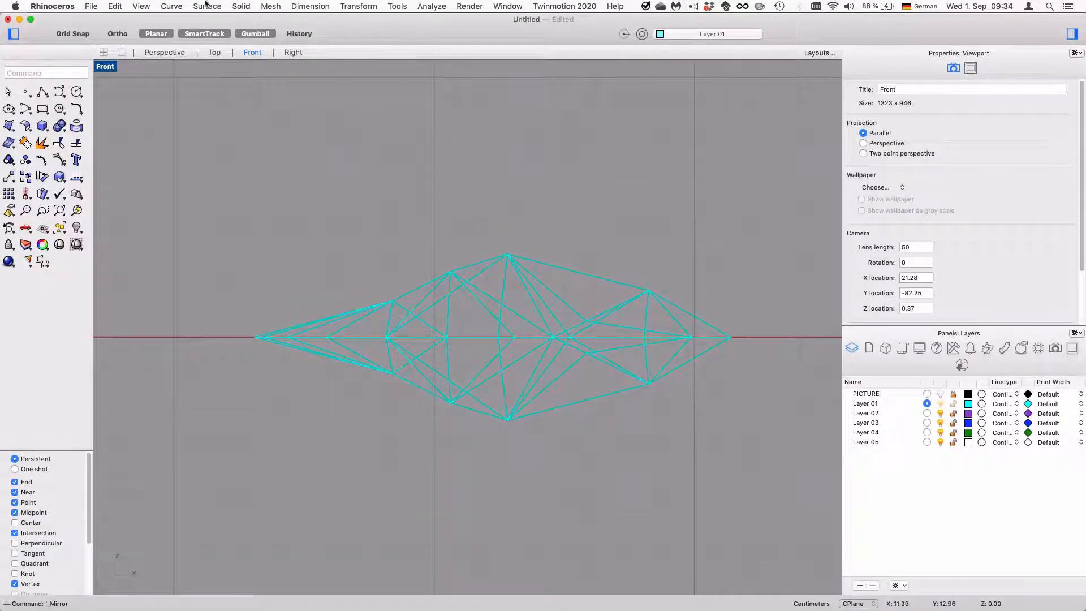
Step: Join the upper mesh and its mirrored copy into a single mesh in the Perspective view
{"action": "left_click", "coordinate": [168, 52]}
{"action": "right_click_drag", "start_coordinate": [505, 348], "coordinate": [533, 300]}
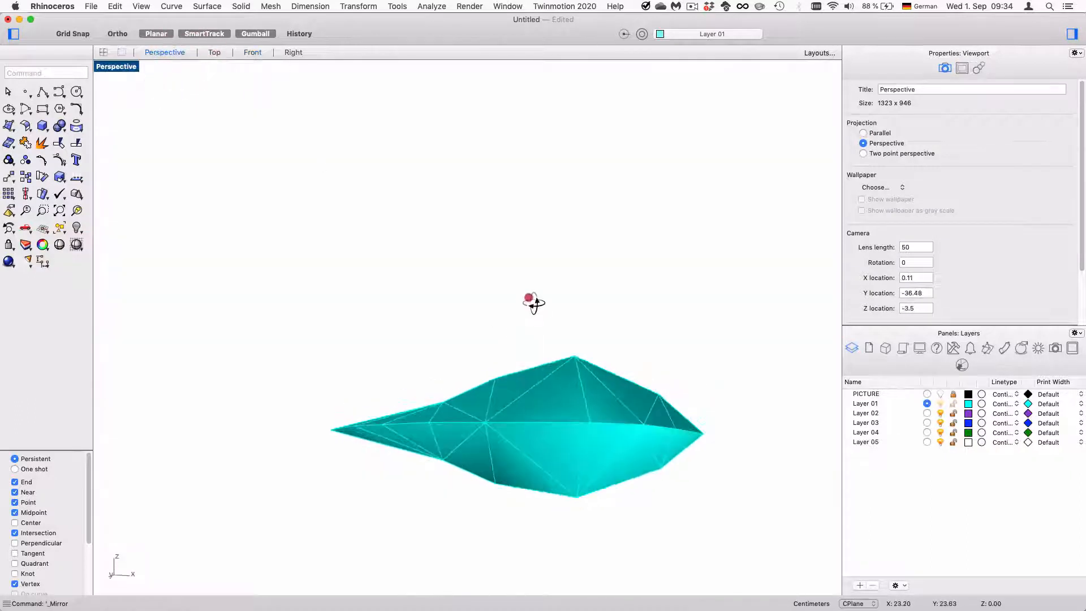
{"action": "left_click_drag", "start_coordinate": [695, 458], "coordinate": [108, 215]}
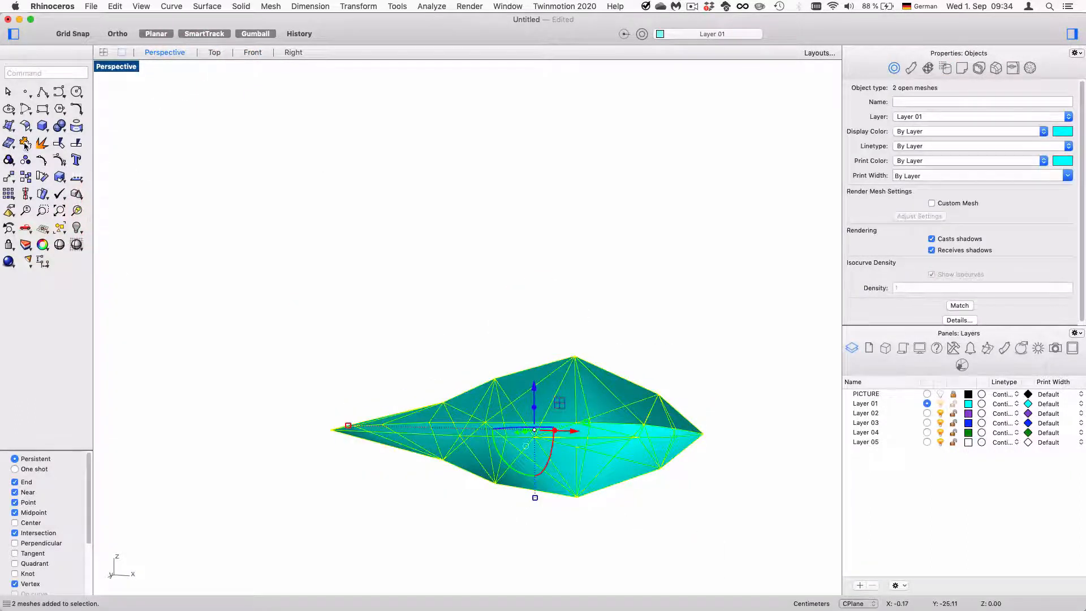
{"action": "left_click", "coordinate": [25, 143]}
{"action": "left_click", "coordinate": [333, 285]}
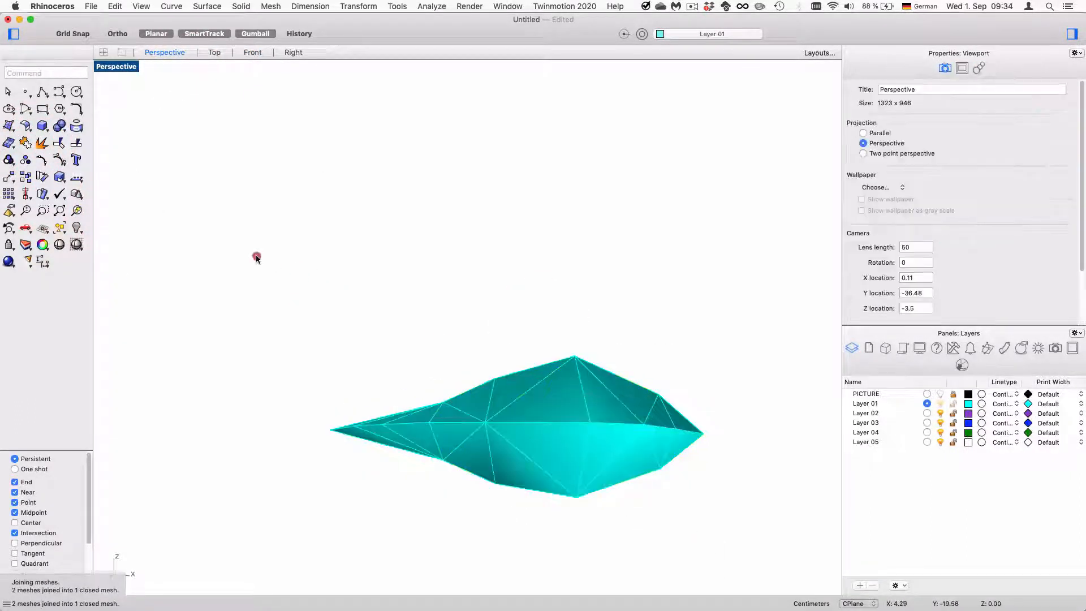
Step: Turn on the joined mesh's points and check a seam vertex for duplicate mesh points
{"action": "left_click", "coordinate": [413, 403]}
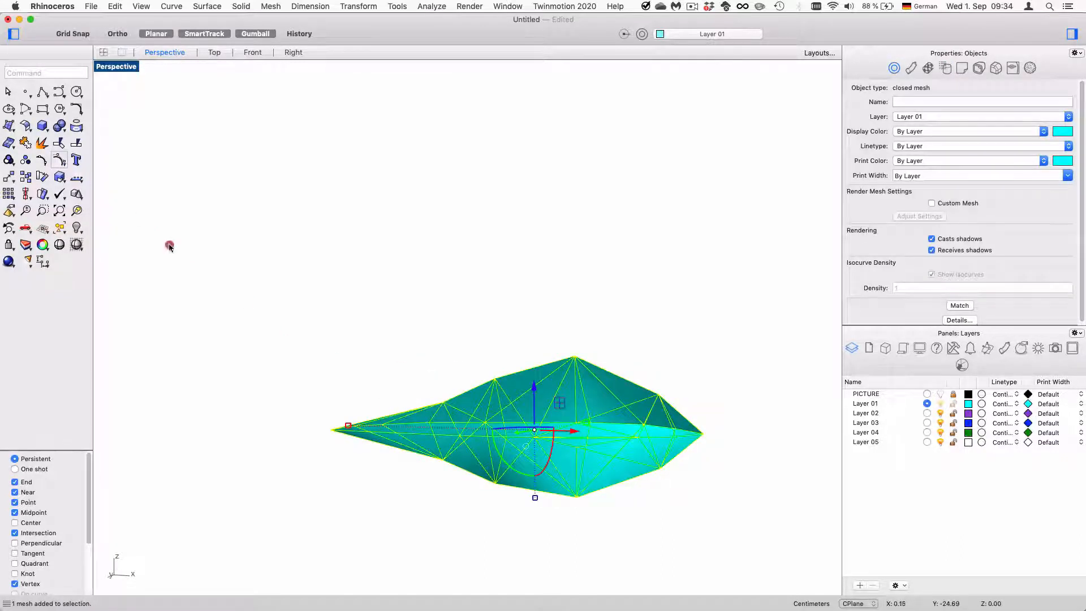
{"action": "key", "text": "F10"}
{"action": "left_click", "coordinate": [400, 420]}
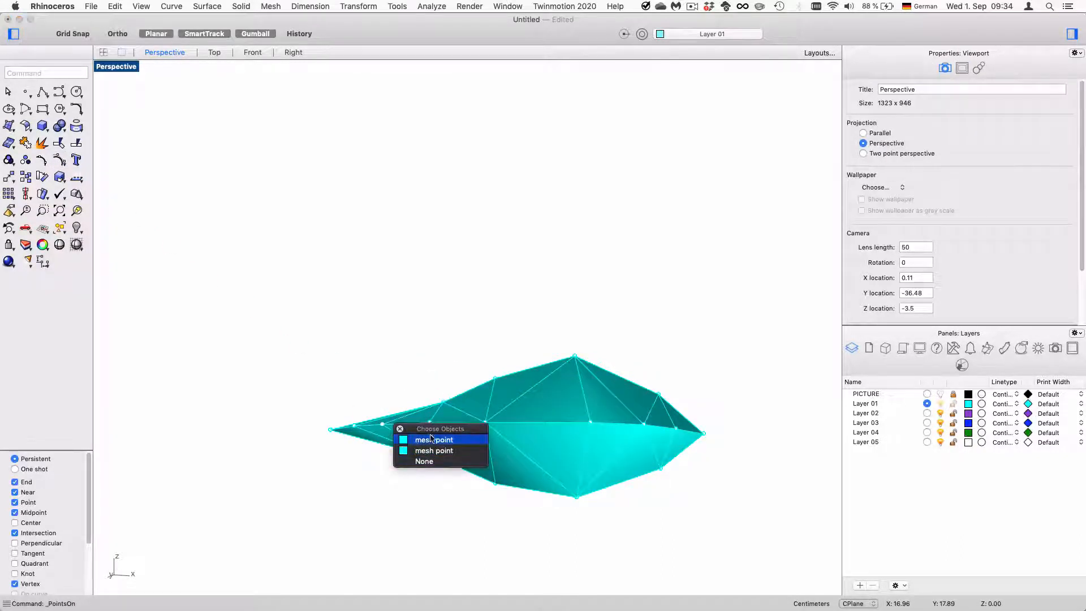
{"action": "key", "text": "super+z"}
Step: Weld all vertices of the joined mesh with WeldVertices
{"action": "left_click", "coordinate": [537, 449]}
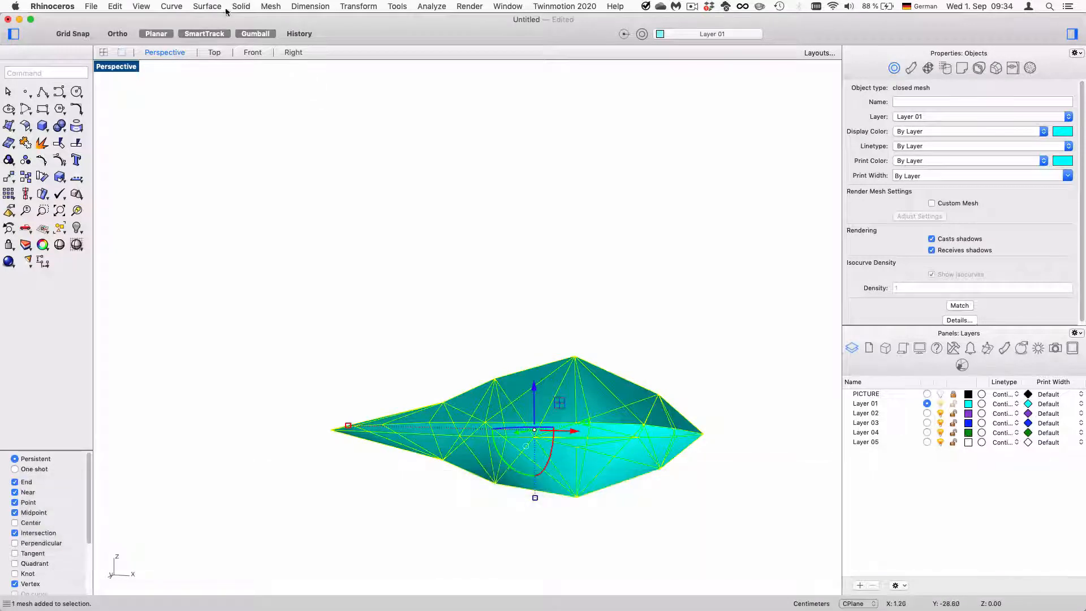
{"action": "right_click_drag", "start_coordinate": [420, 226], "coordinate": [412, 218]}
{"action": "left_click", "coordinate": [270, 6]}
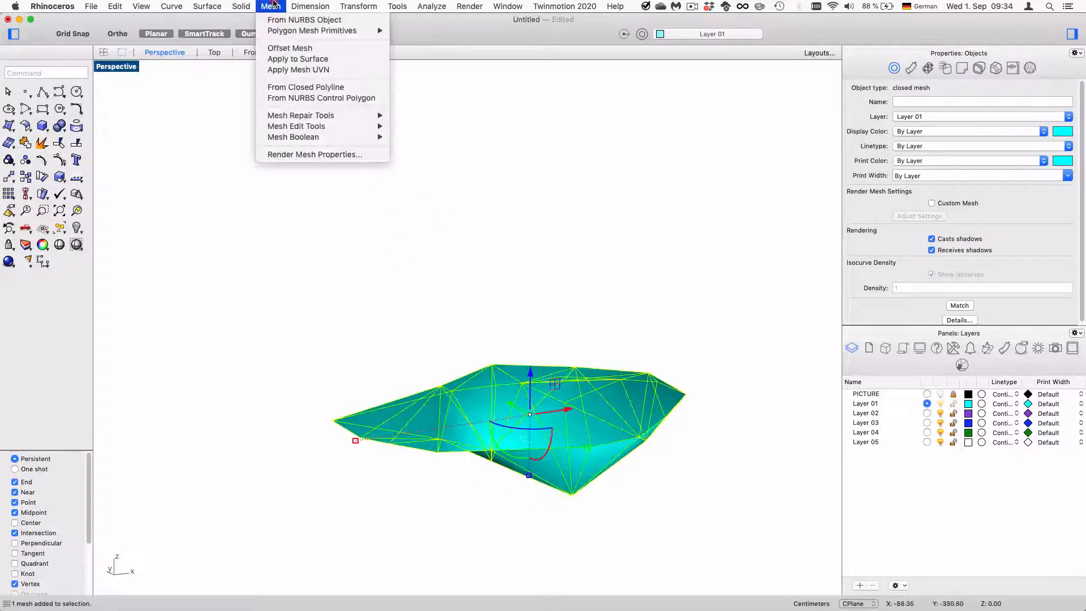
{"action": "mouse_move", "coordinate": [321, 119]}
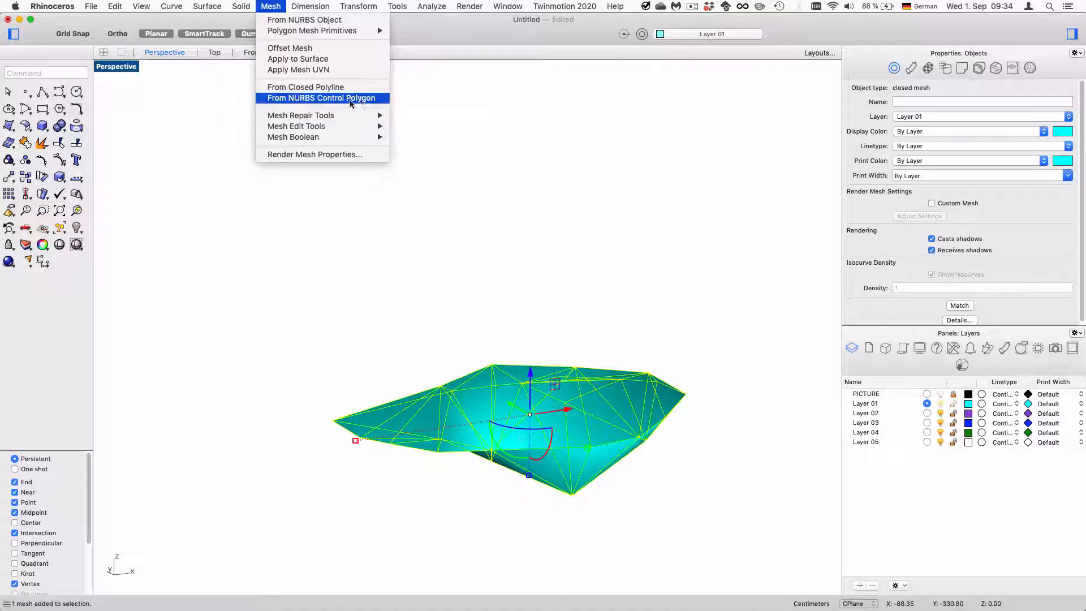
{"action": "left_click", "coordinate": [437, 159]}
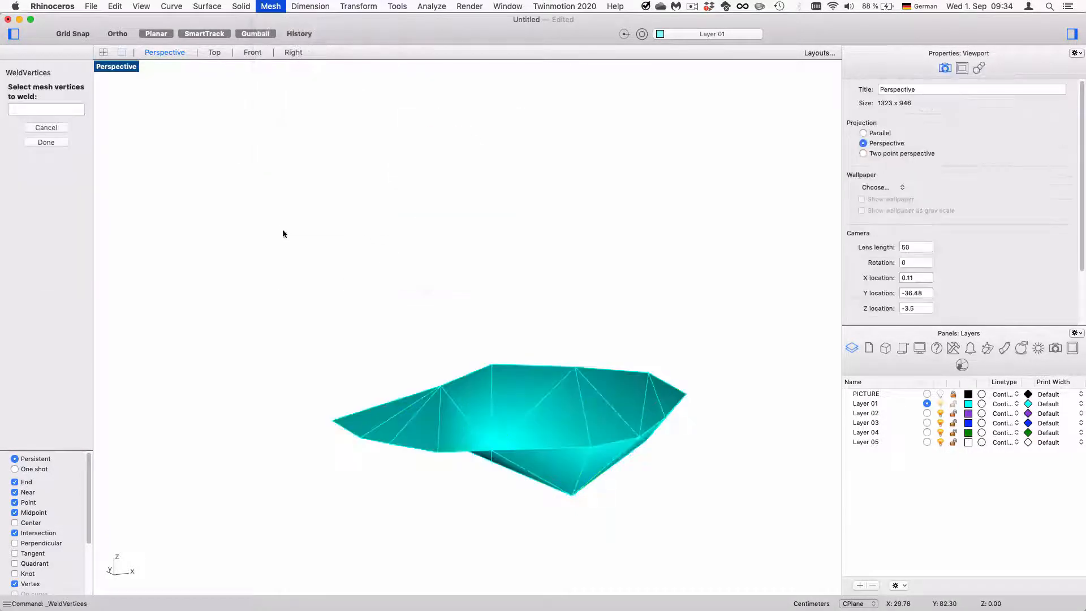
{"action": "left_click_drag", "start_coordinate": [280, 226], "coordinate": [771, 565]}
{"action": "key", "text": "Return"}
Step: Turn on the welded mesh's points and check the outer seam corner for duplicate mesh points
{"action": "right_click_drag", "start_coordinate": [671, 456], "coordinate": [388, 492]}
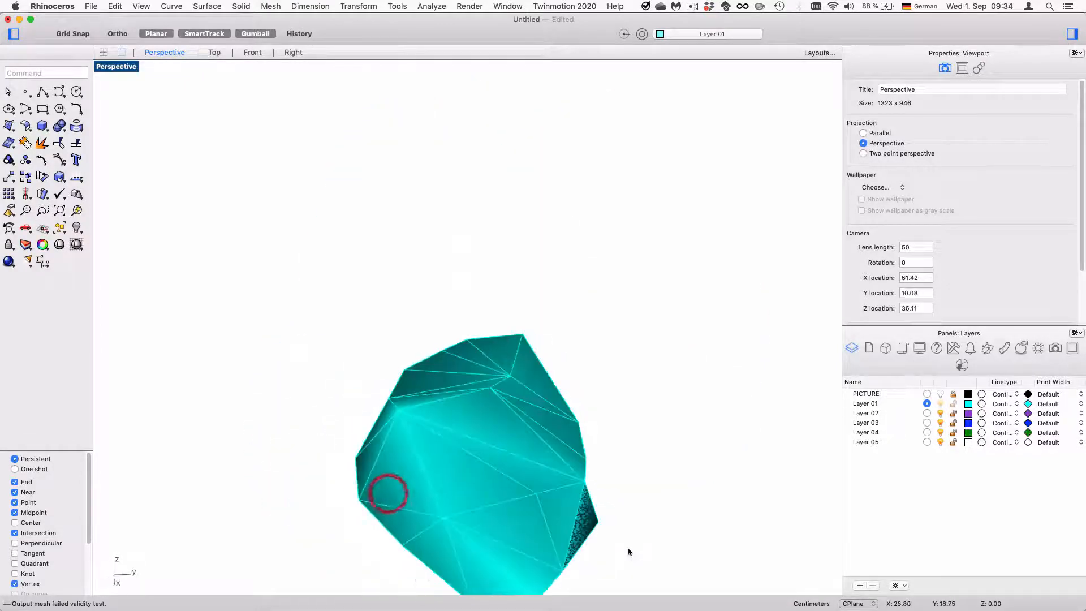
{"action": "left_click", "coordinate": [593, 515]}
{"action": "left_click", "coordinate": [61, 160]}
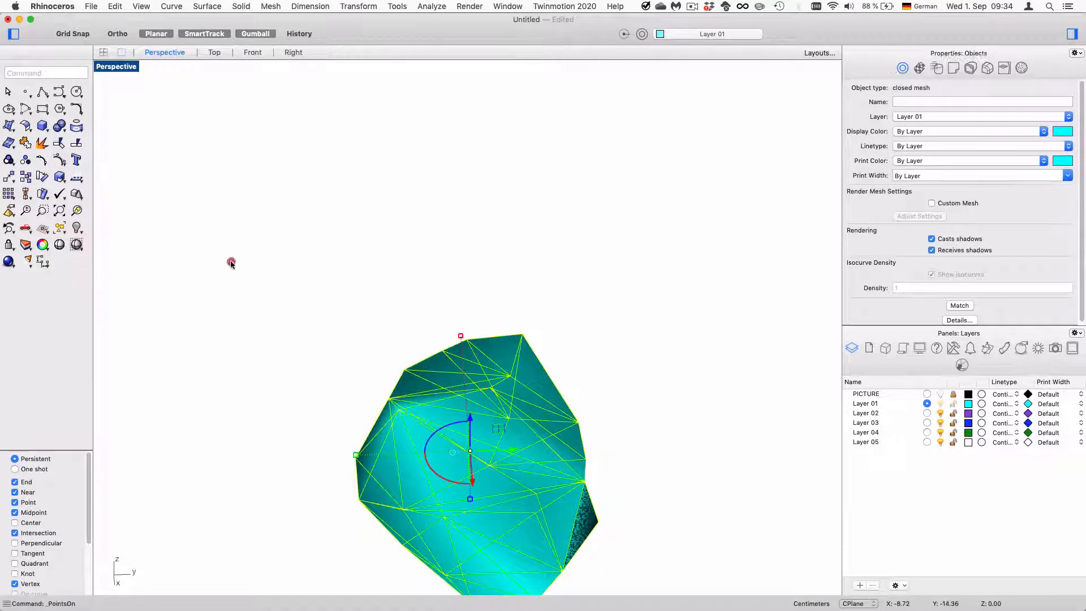
{"action": "left_click", "coordinate": [599, 524]}
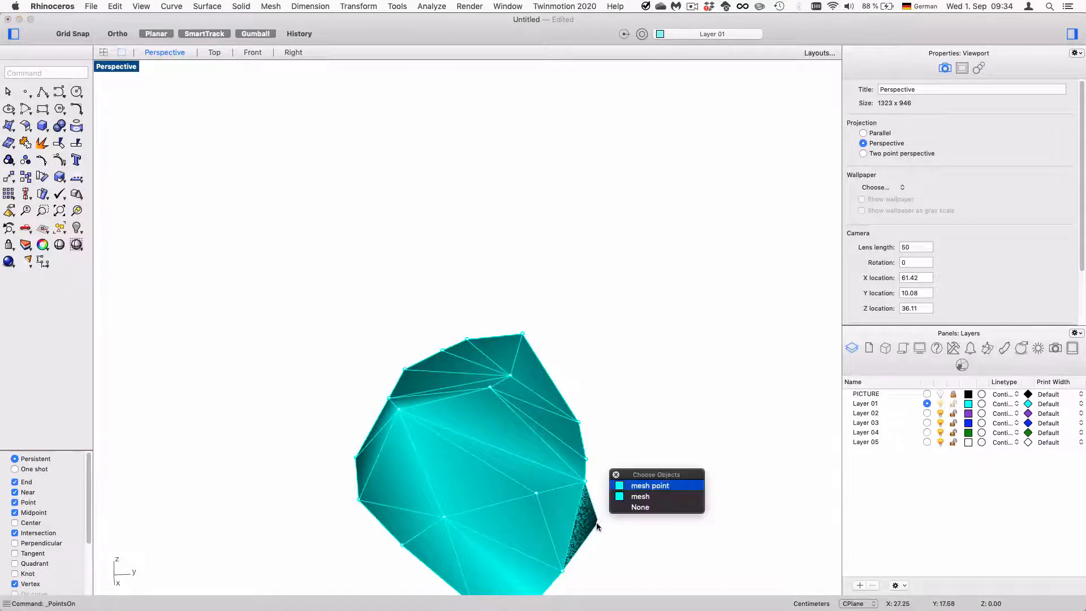
{"action": "left_click", "coordinate": [596, 523]}
{"action": "key", "text": "Delete"}
{"action": "right_click_drag", "start_coordinate": [595, 523], "coordinate": [516, 474]}
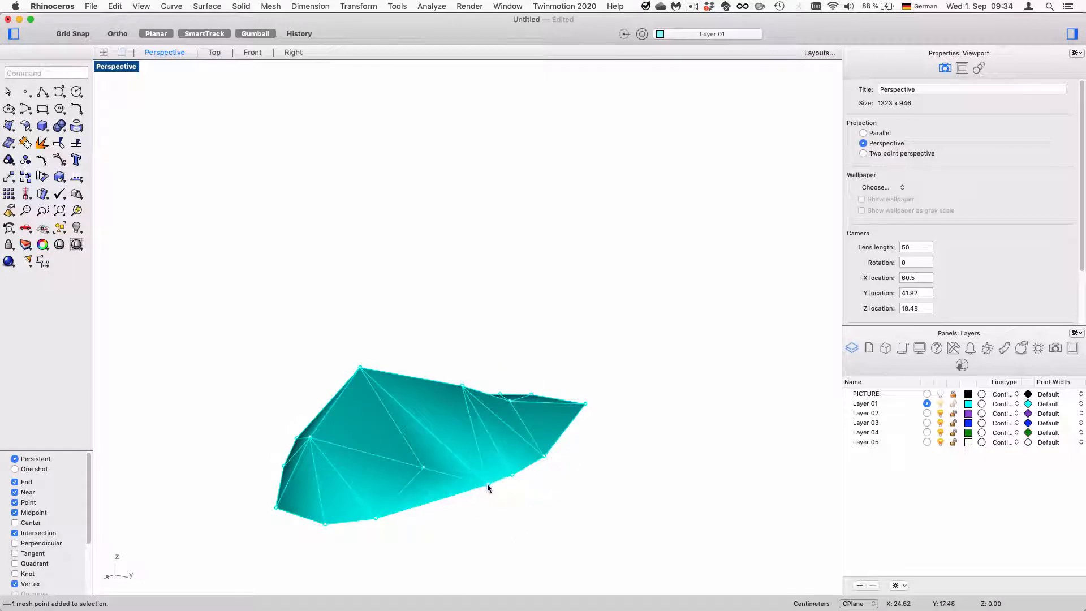
Step: Raise a seam vertex as a weld test, undo the move, and check neighbouring vertices of the mesh
{"action": "left_click", "coordinate": [488, 485]}
{"action": "left_click", "coordinate": [516, 503]}
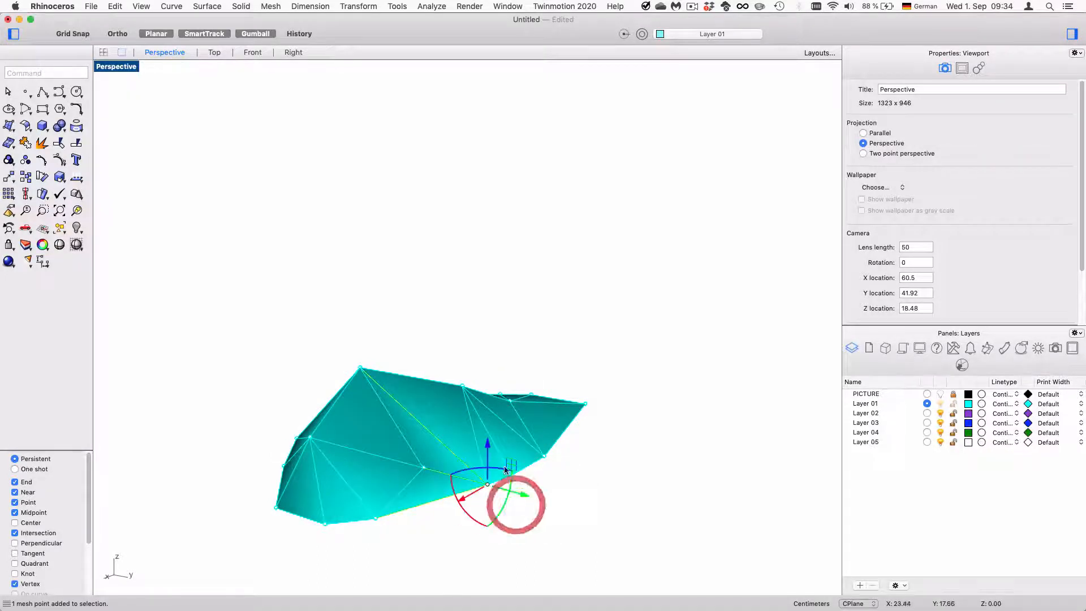
{"action": "right_click_drag", "start_coordinate": [503, 465], "coordinate": [489, 424]}
{"action": "left_click_drag", "start_coordinate": [474, 414], "coordinate": [473, 388]}
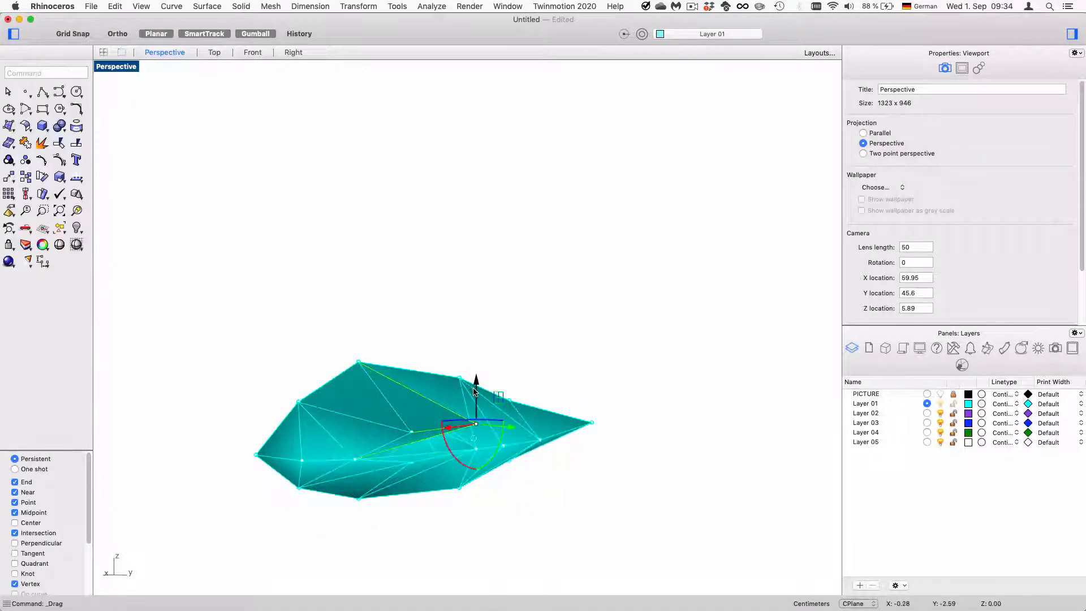
{"action": "key", "text": "super+z"}
{"action": "left_click", "coordinate": [409, 433]}
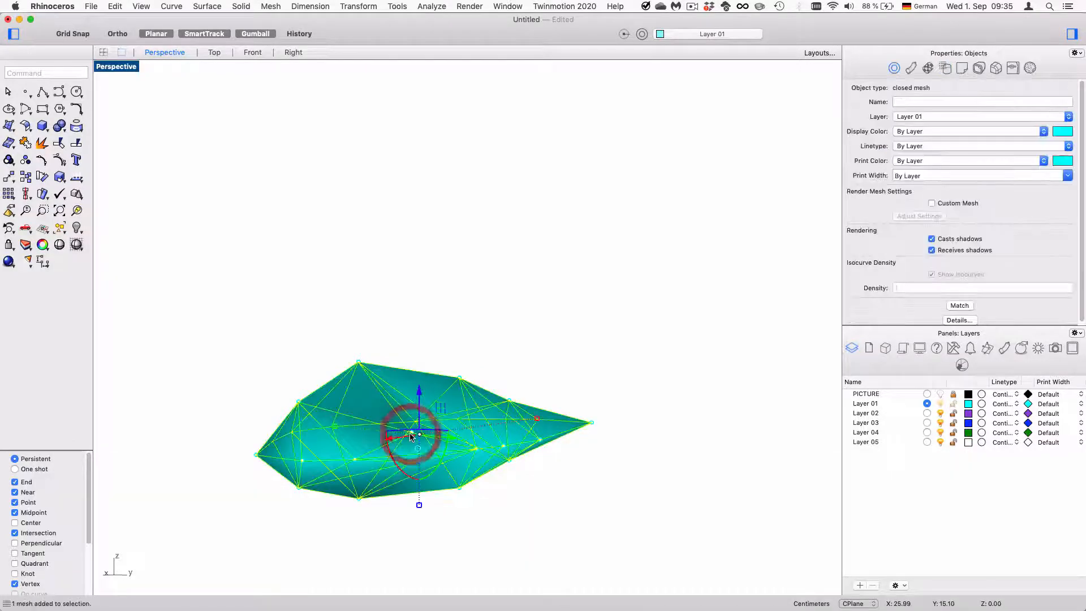
{"action": "left_click", "coordinate": [355, 457]}
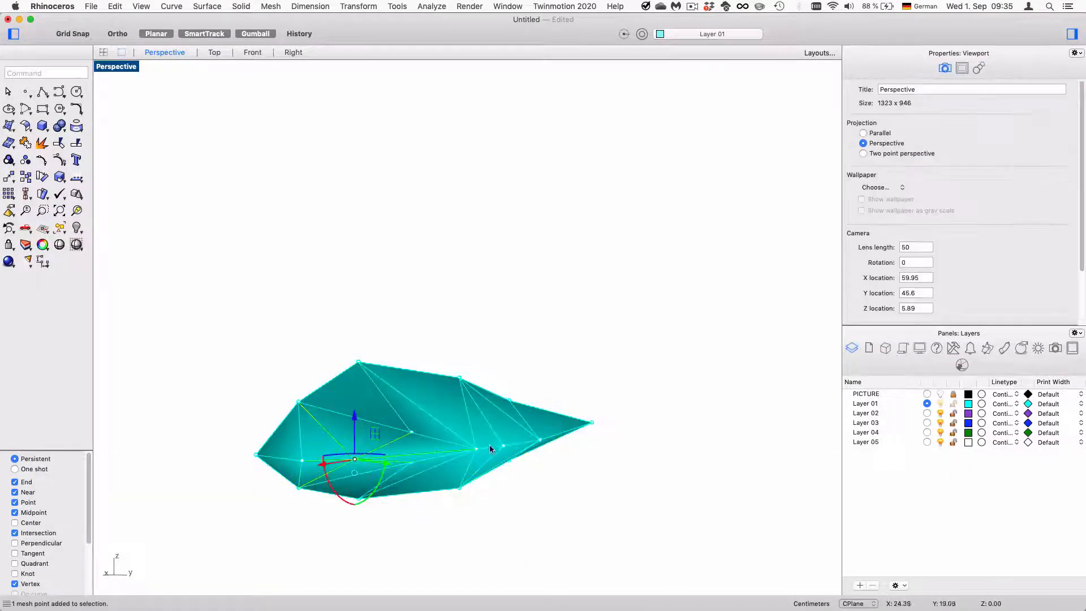
{"action": "key", "text": "Escape"}
Step: Weld all vertices of the closed mesh once more with WeldVertices
{"action": "left_click_drag", "start_coordinate": [613, 533], "coordinate": [637, 542]}
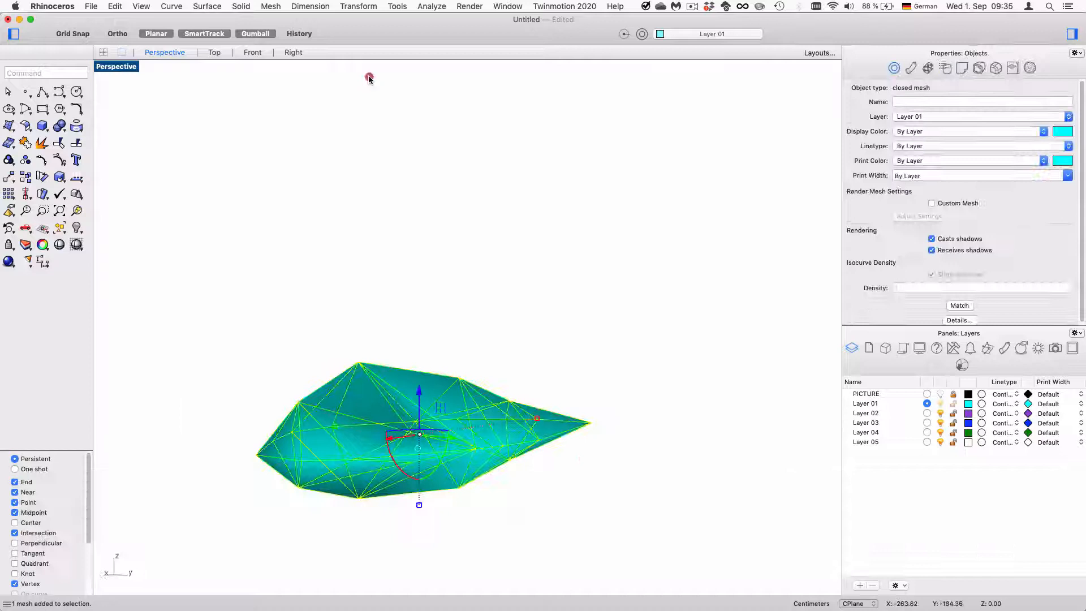
{"action": "left_click", "coordinate": [270, 7]}
{"action": "mouse_move", "coordinate": [311, 117]}
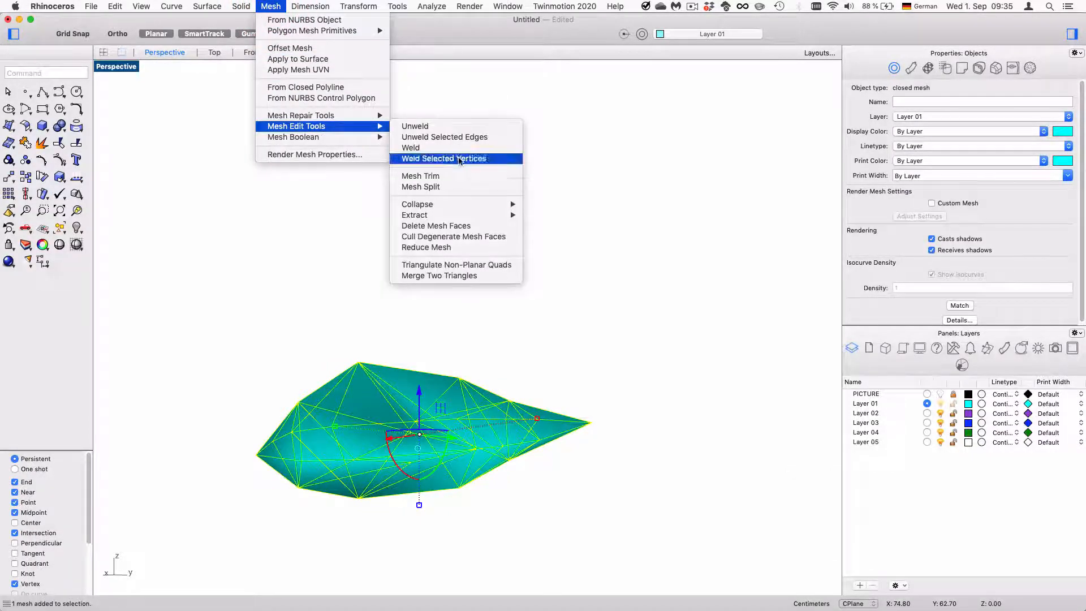
{"action": "left_click", "coordinate": [460, 159]}
{"action": "left_click_drag", "start_coordinate": [557, 485], "coordinate": [649, 538]}
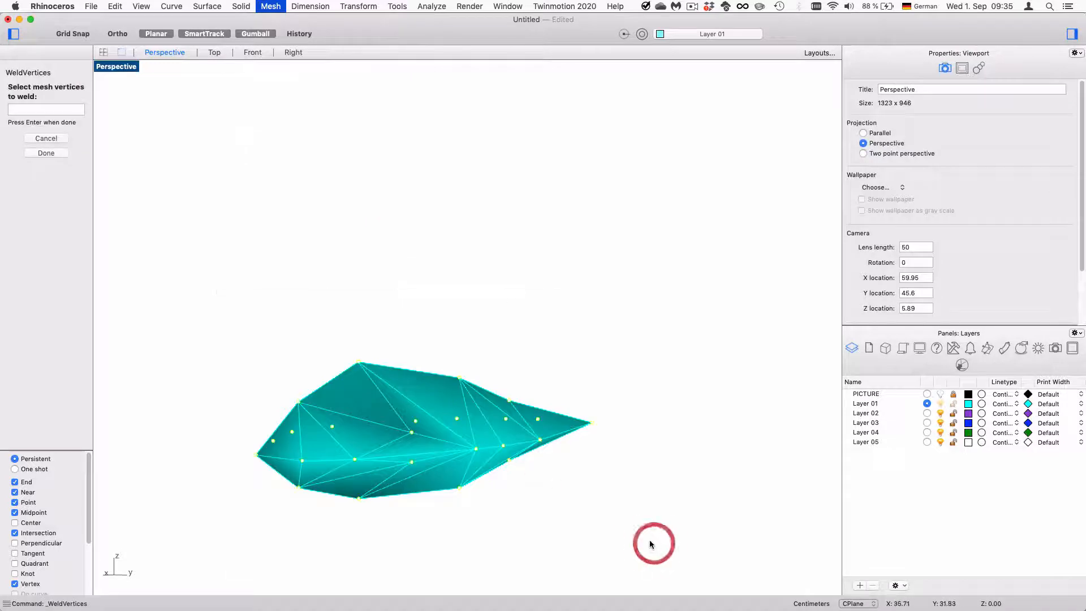
{"action": "key", "text": "Return"}
Step: Turn on the closed mesh's points, check its seam vertices, and turn the points off again
{"action": "left_click", "coordinate": [474, 451]}
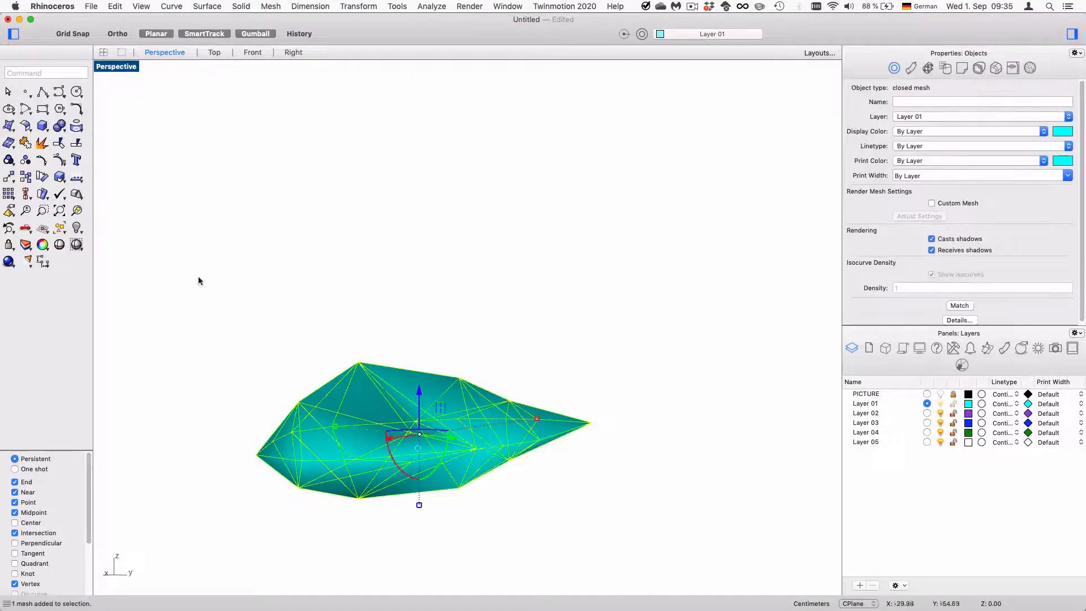
{"action": "key", "text": "F10"}
{"action": "left_click", "coordinate": [562, 514]}
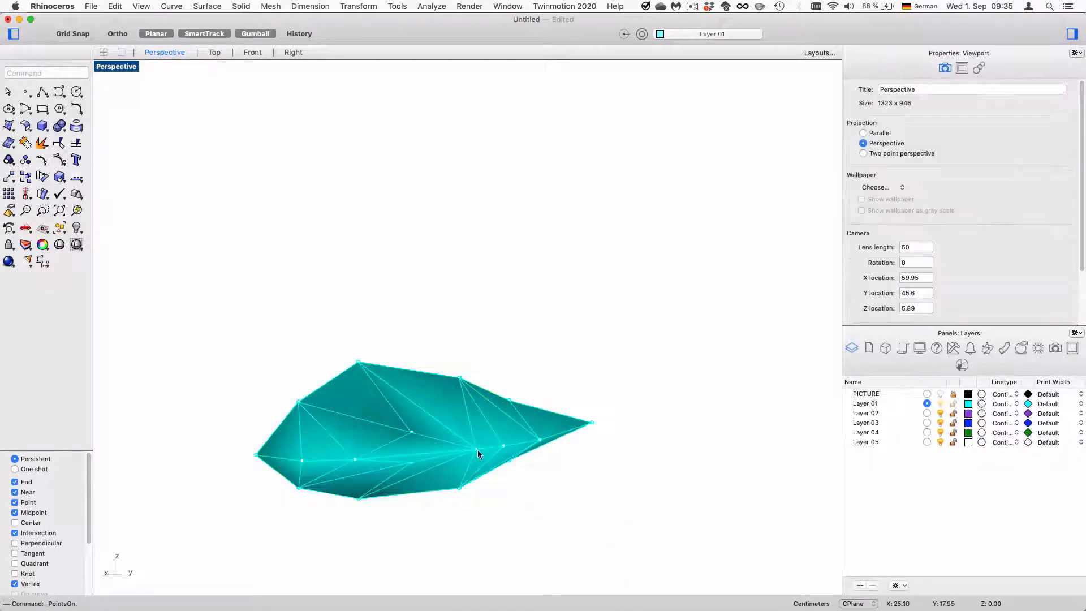
{"action": "right_click_drag", "start_coordinate": [478, 452], "coordinate": [622, 430]}
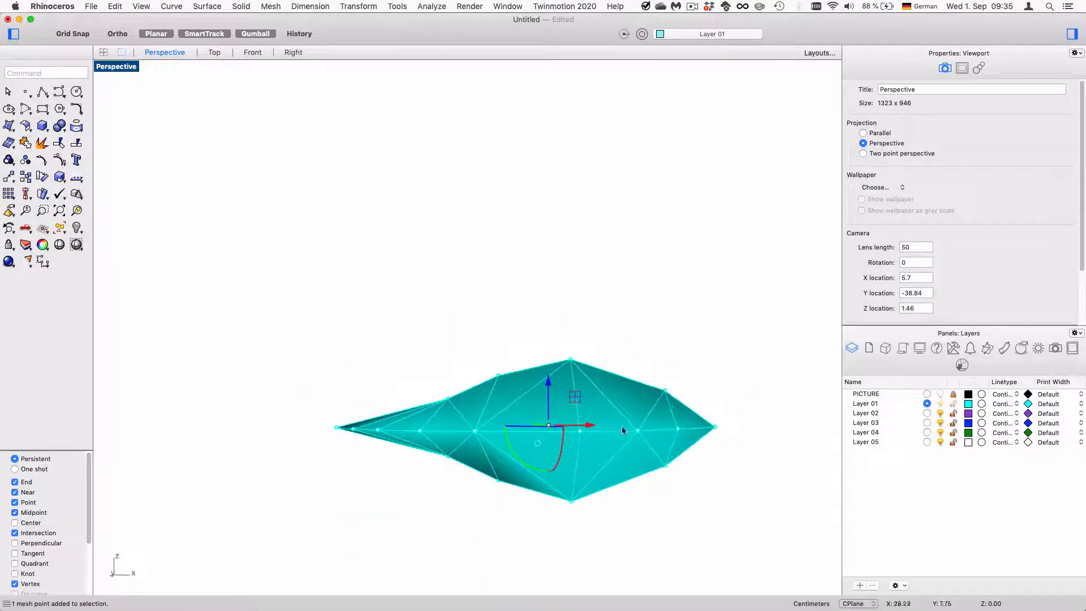
{"action": "left_click", "coordinate": [536, 471]}
{"action": "key", "text": "Escape"}
{"action": "left_click", "coordinate": [536, 471]}
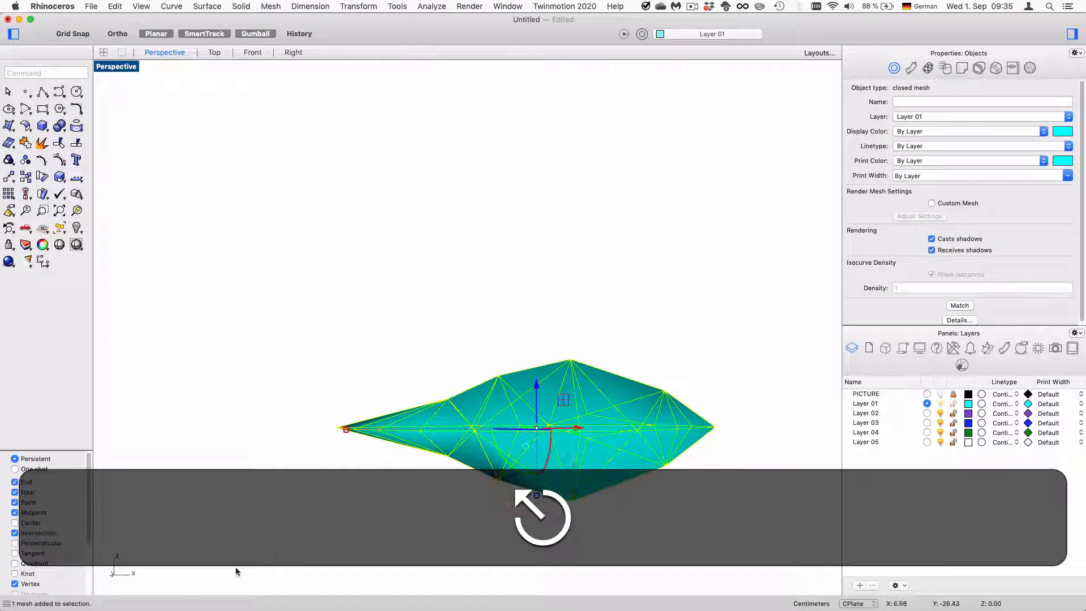
Step: Show the PICTURE layer and switch the Perspective view to Wireframe to compare the mesh with the rock photo
{"action": "right_click_drag", "start_coordinate": [579, 480], "coordinate": [565, 455]}
{"action": "right_click_drag", "start_coordinate": [371, 436], "coordinate": [700, 493]}
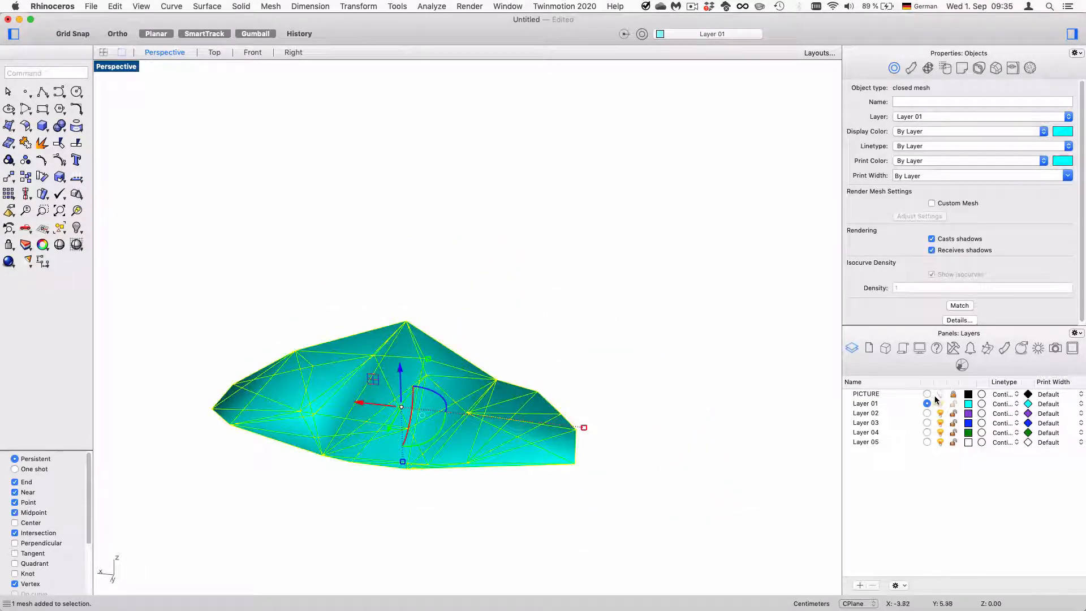
{"action": "left_click", "coordinate": [938, 395]}
{"action": "right_click_drag", "start_coordinate": [628, 396], "coordinate": [444, 255]}
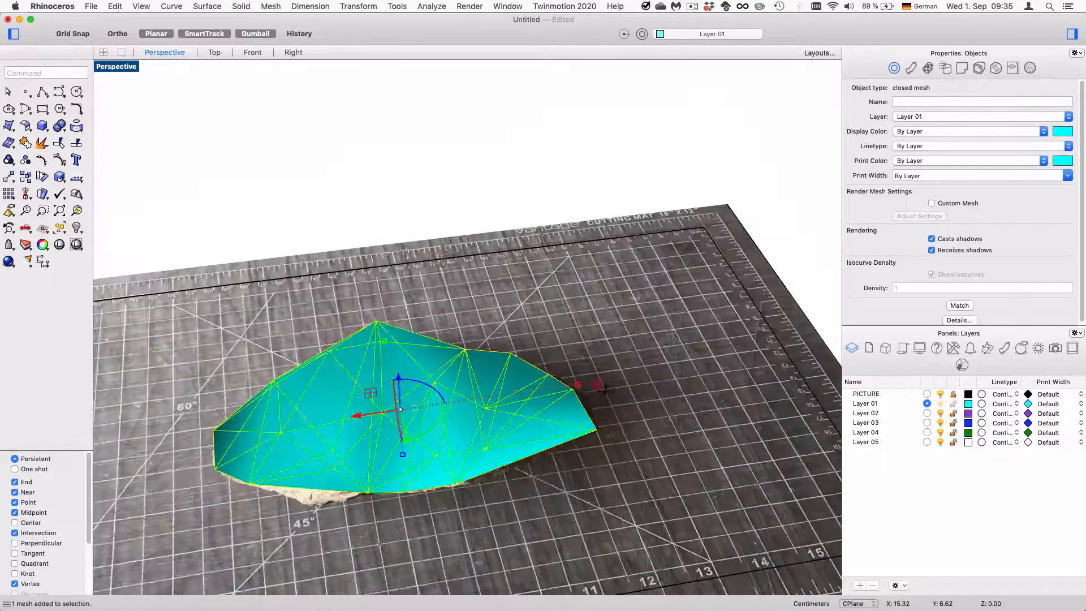
{"action": "left_click", "coordinate": [351, 189]}
{"action": "right_click_drag", "start_coordinate": [350, 189], "coordinate": [9, 201]}
{"action": "left_click", "coordinate": [77, 245]}
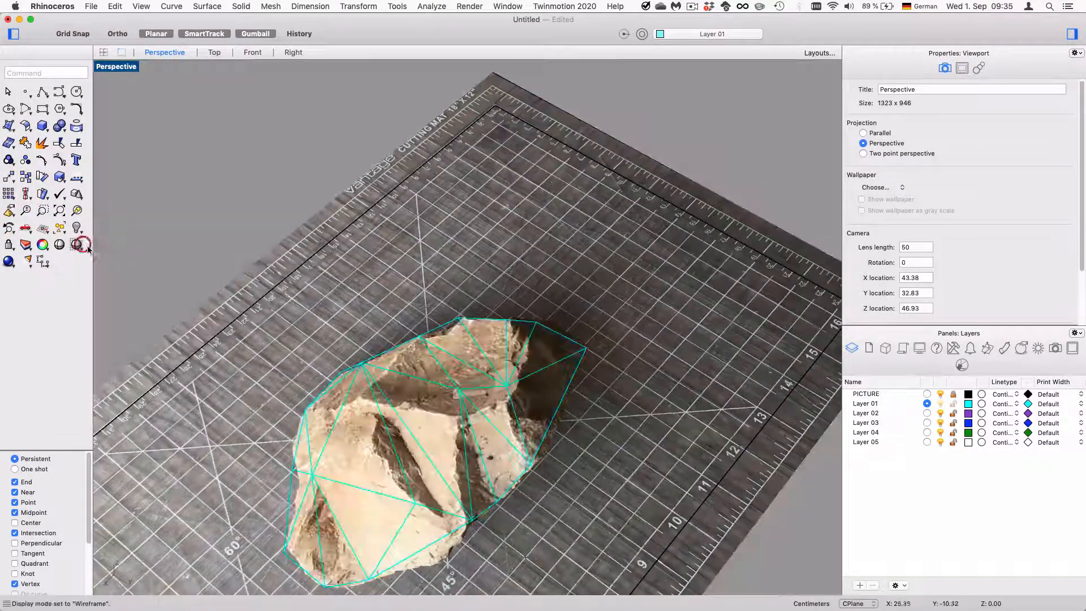
{"action": "mouse_move", "coordinate": [113, 266]}
{"action": "right_mouse_down"}
{"action": "mouse_move", "coordinate": [286, 314]}
{"action": "mouse_move", "coordinate": [380, 310]}
{"action": "mouse_move", "coordinate": [412, 321]}
{"action": "mouse_move", "coordinate": [418, 339]}
{"action": "mouse_move", "coordinate": [393, 310]}
{"action": "mouse_move", "coordinate": [385, 270]}
{"action": "mouse_move", "coordinate": [453, 308]}
{"action": "mouse_move", "coordinate": [443, 342]}
{"action": "right_mouse_up"}
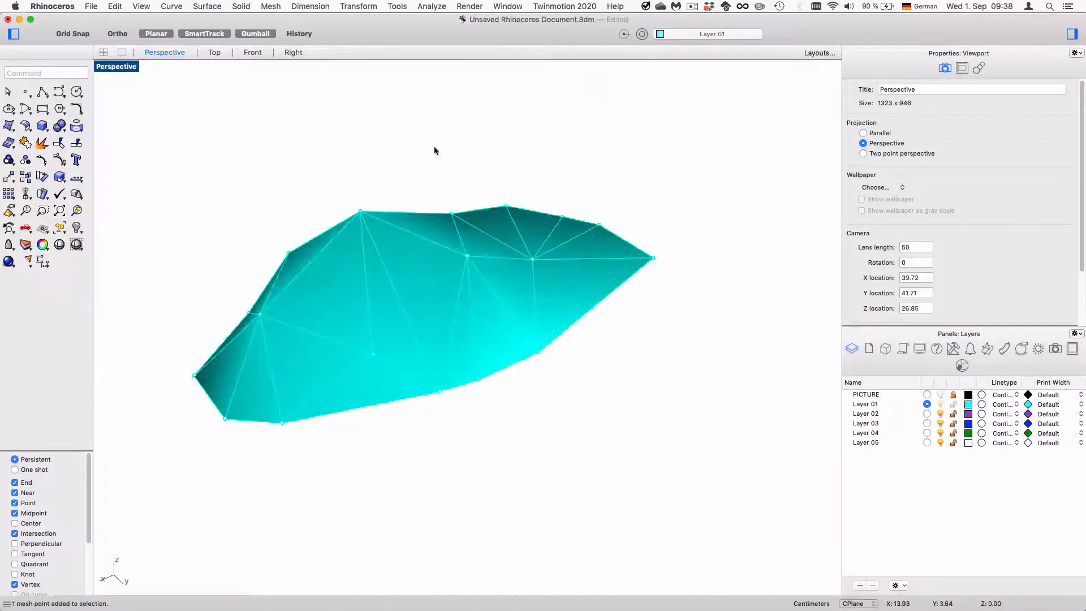
Step: Raise the interior vertex between the rock's peak and its lower seam edge slightly along Z
{"action": "right_click_drag", "start_coordinate": [435, 150], "coordinate": [477, 271]}
{"action": "left_click", "coordinate": [434, 381]}
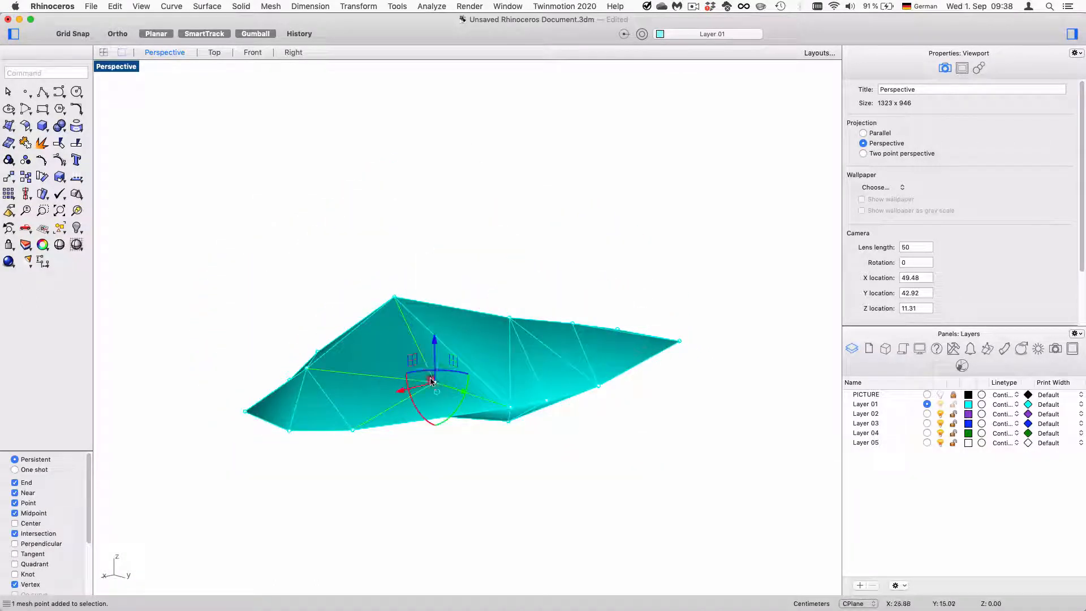
{"action": "left_click_drag", "start_coordinate": [434, 337], "coordinate": [467, 316]}
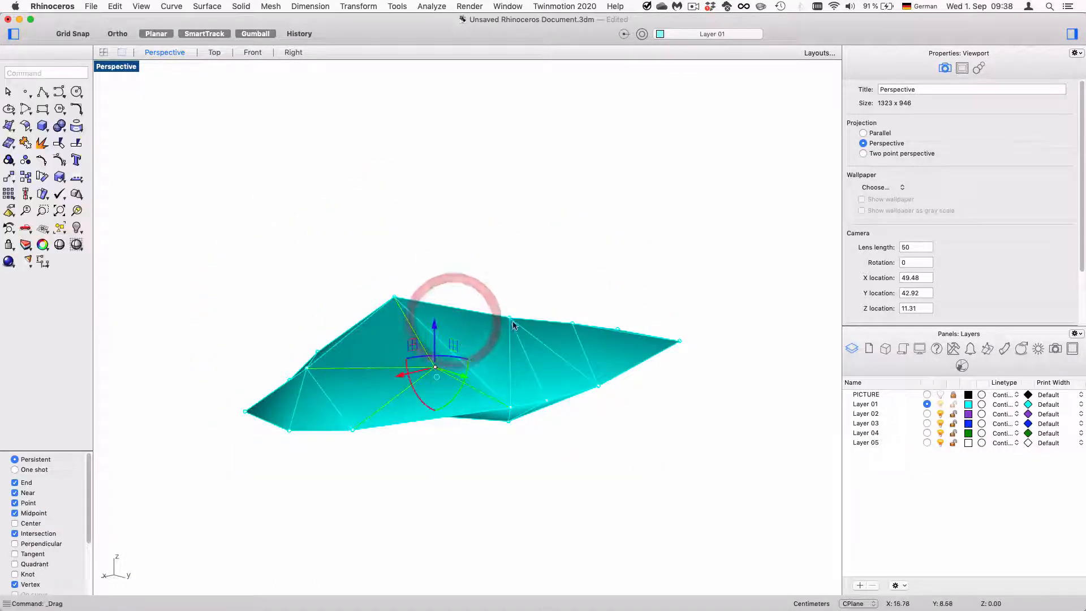
Step: Raise the interior vertex near the rock's blunt end slightly along Z, checking the facets from several sides
{"action": "left_click", "coordinate": [511, 319]}
{"action": "right_click_drag", "start_coordinate": [510, 371], "coordinate": [448, 310]}
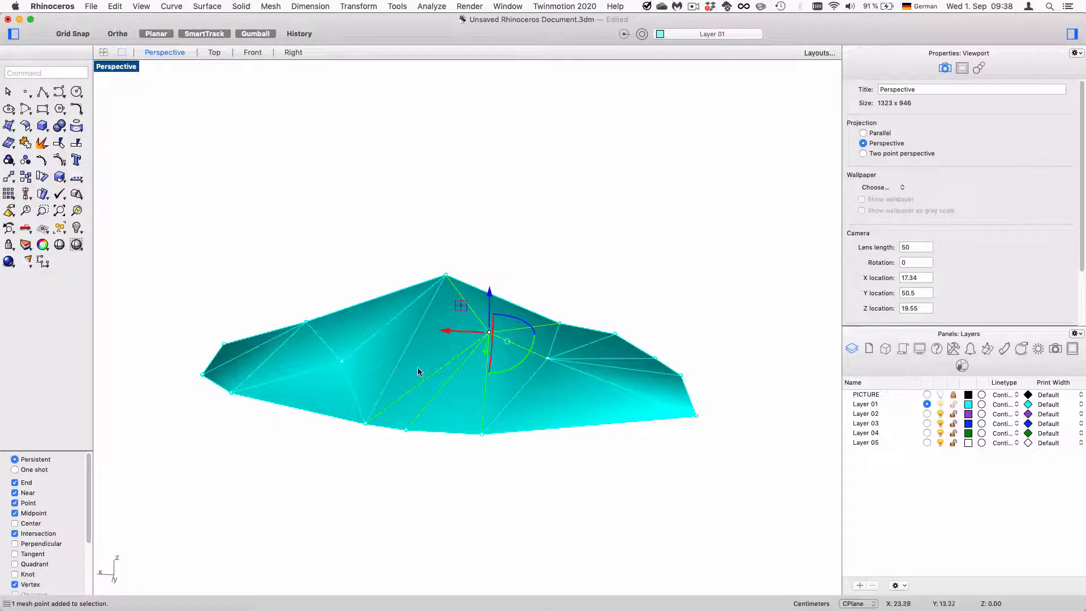
{"action": "right_click_drag", "start_coordinate": [417, 371], "coordinate": [456, 399]}
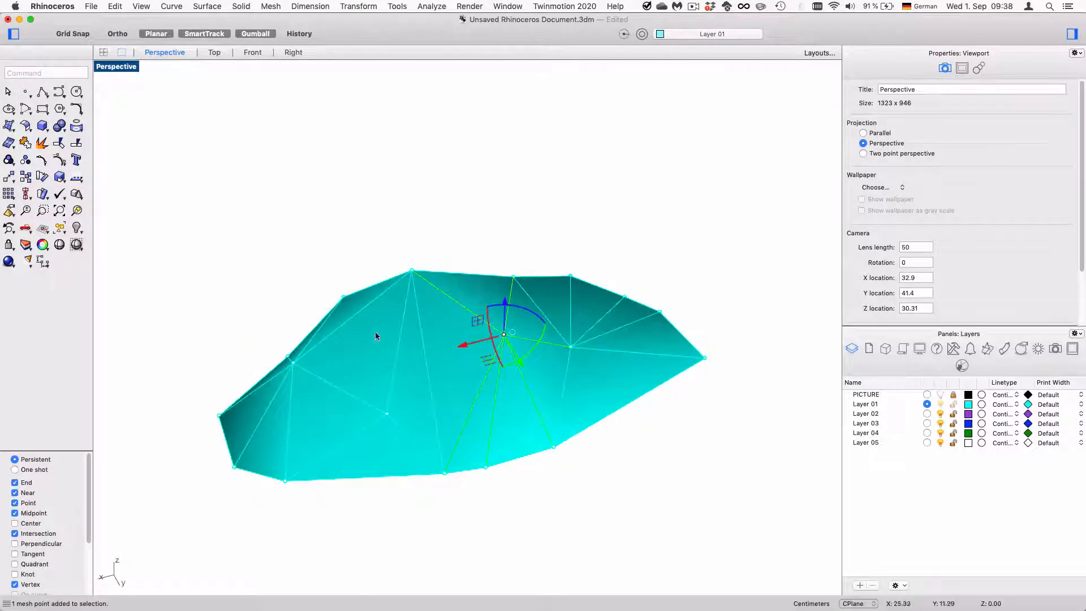
{"action": "right_click_drag", "start_coordinate": [370, 355], "coordinate": [464, 370]}
{"action": "right_click_drag", "start_coordinate": [449, 334], "coordinate": [475, 209]}
{"action": "left_click", "coordinate": [310, 399]}
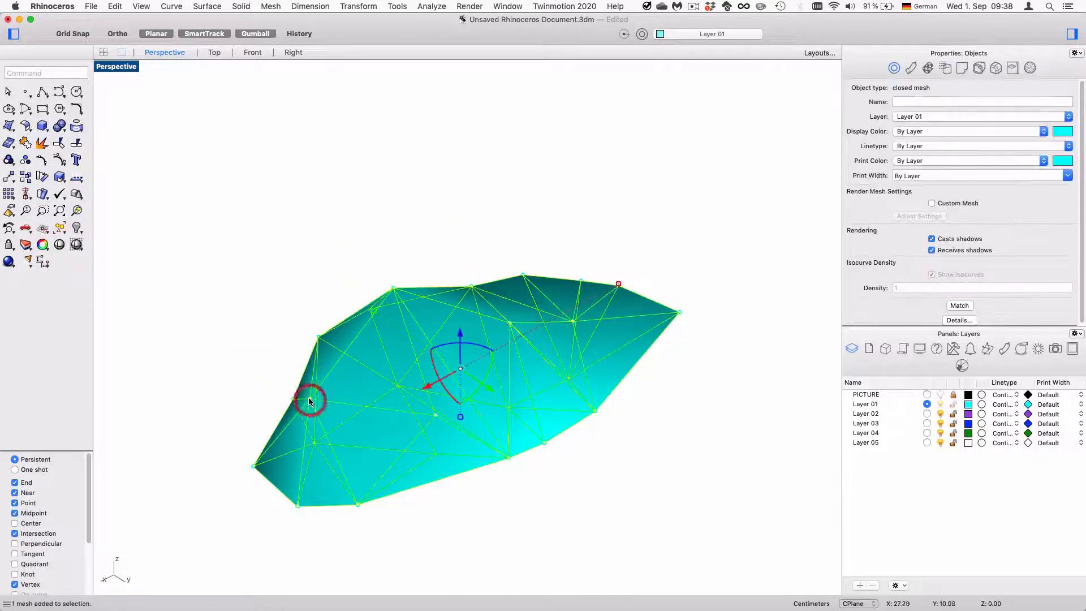
{"action": "left_click_drag", "start_coordinate": [305, 360], "coordinate": [332, 352]}
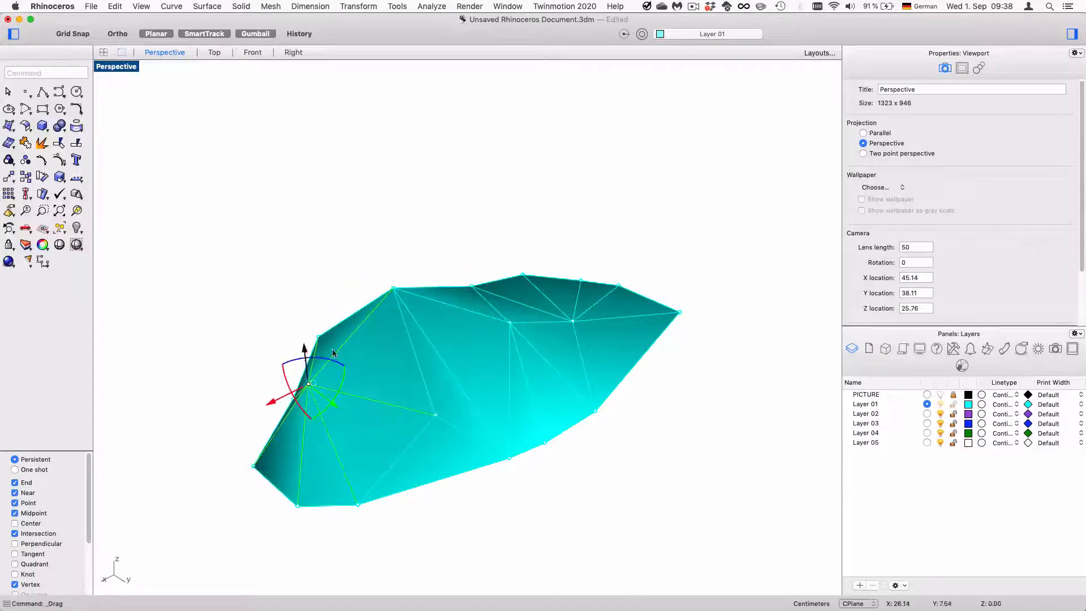
{"action": "right_click_drag", "start_coordinate": [490, 333], "coordinate": [475, 364]}
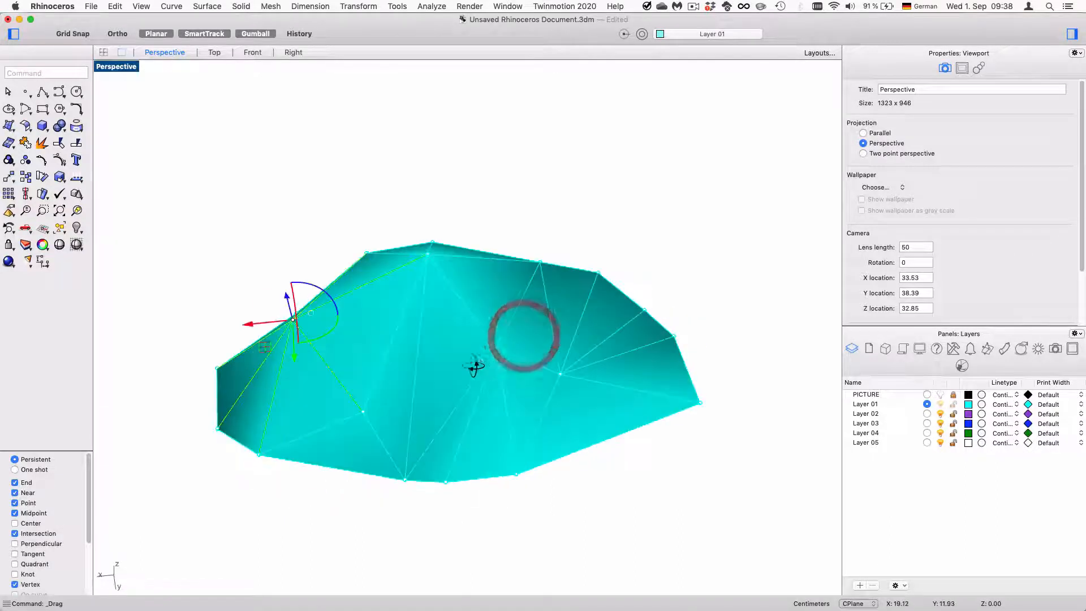
{"action": "right_click_drag", "start_coordinate": [407, 310], "coordinate": [541, 296]}
{"action": "left_click", "coordinate": [224, 228]}
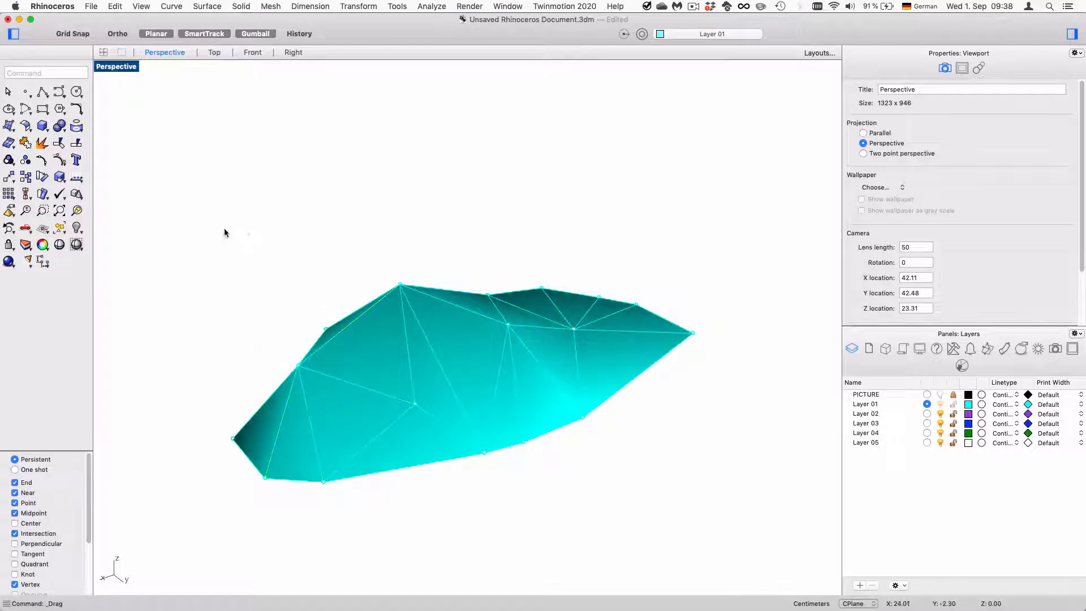
{"action": "left_click", "coordinate": [14, 140]}
{"action": "left_click", "coordinate": [12, 146]}
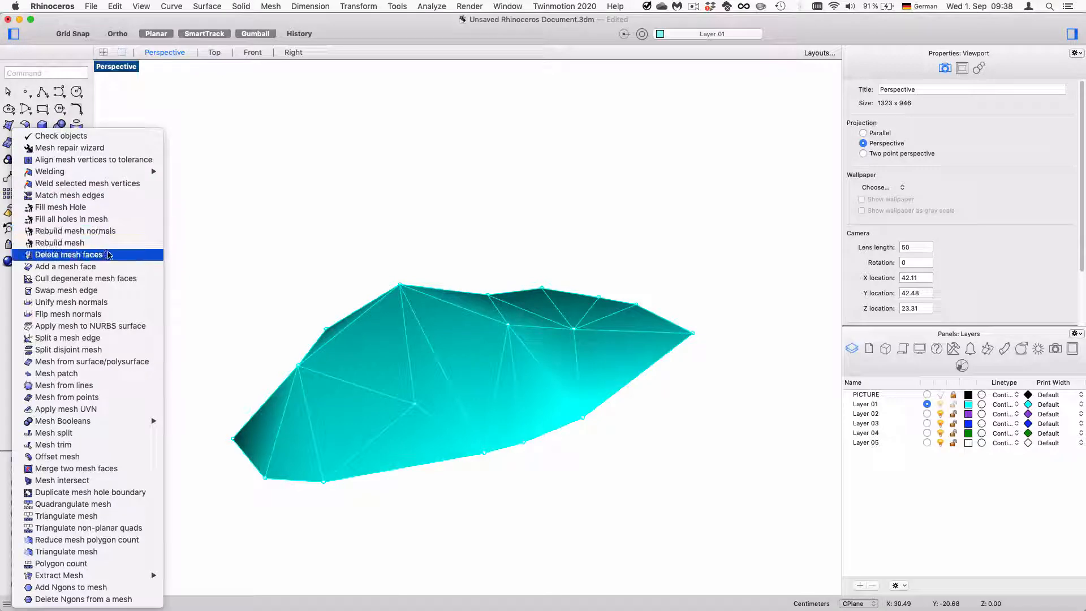
{"action": "left_click", "coordinate": [108, 255]}
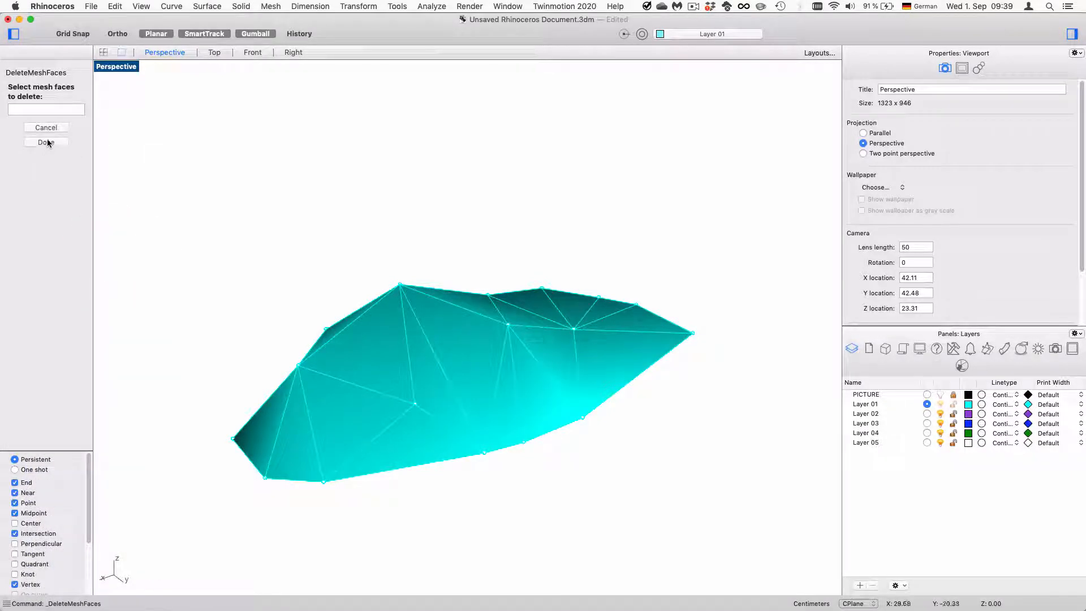
{"action": "left_click", "coordinate": [46, 130]}
Step: Split the mesh edge between the two lower interior vertices near its middle with SplitMeshEdge
{"action": "left_click", "coordinate": [10, 148]}
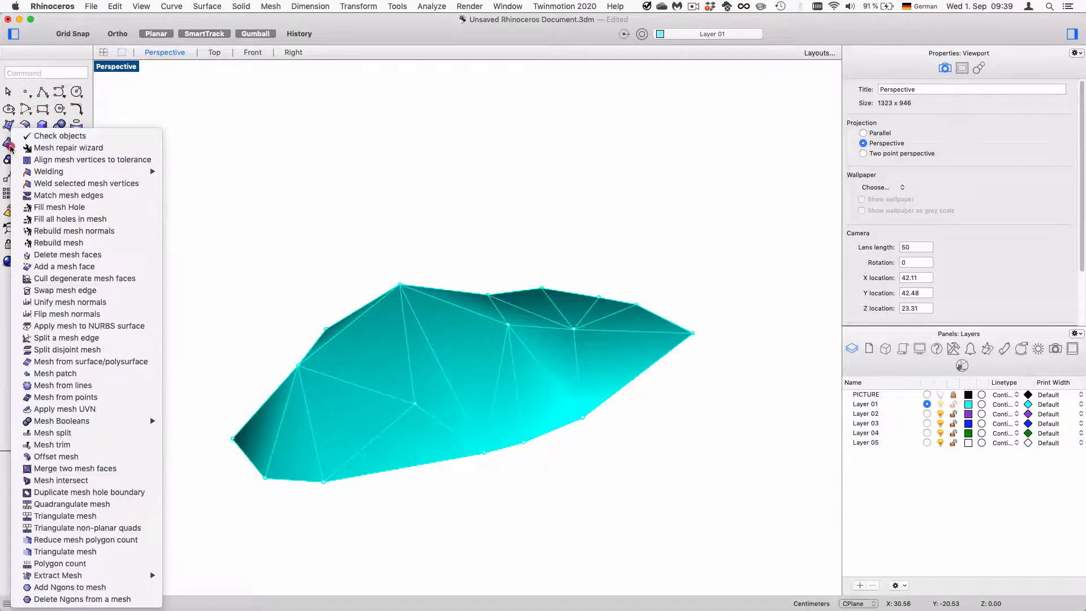
{"action": "left_click", "coordinate": [94, 339]}
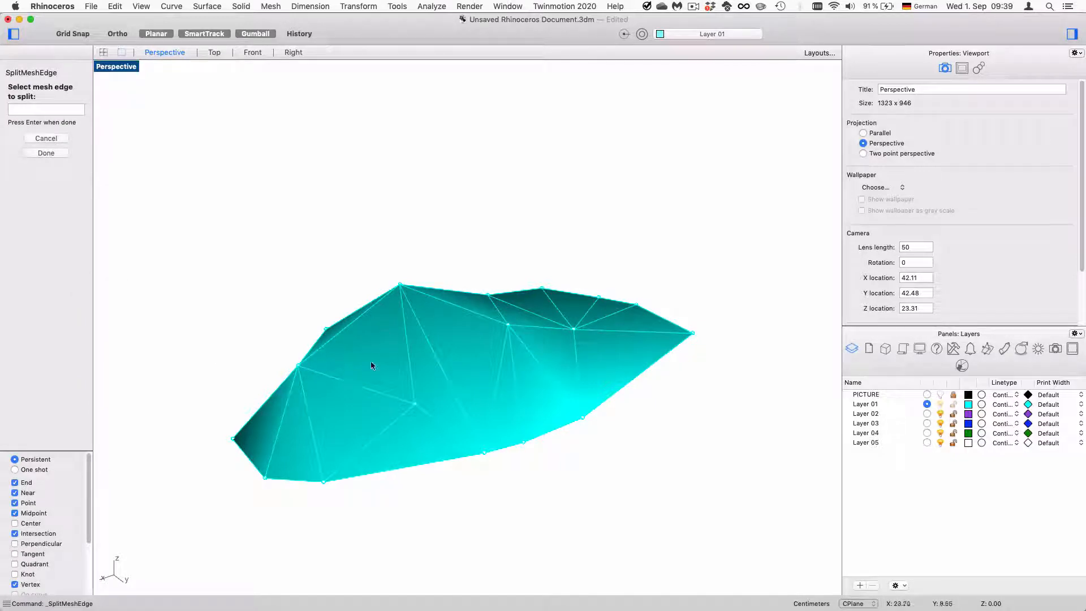
{"action": "left_click", "coordinate": [341, 380]}
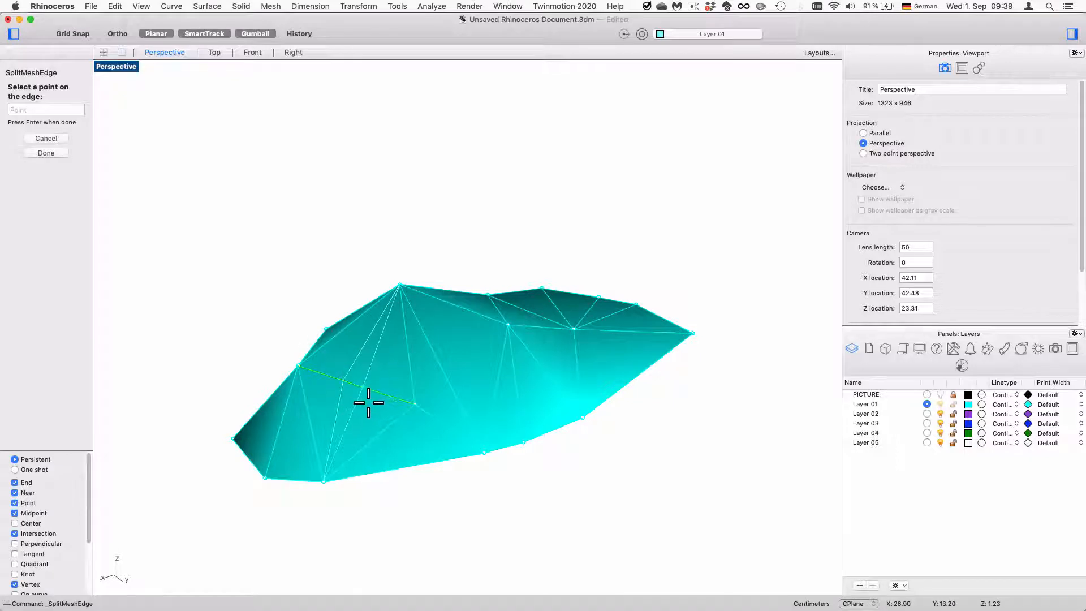
{"action": "left_click", "coordinate": [390, 407]}
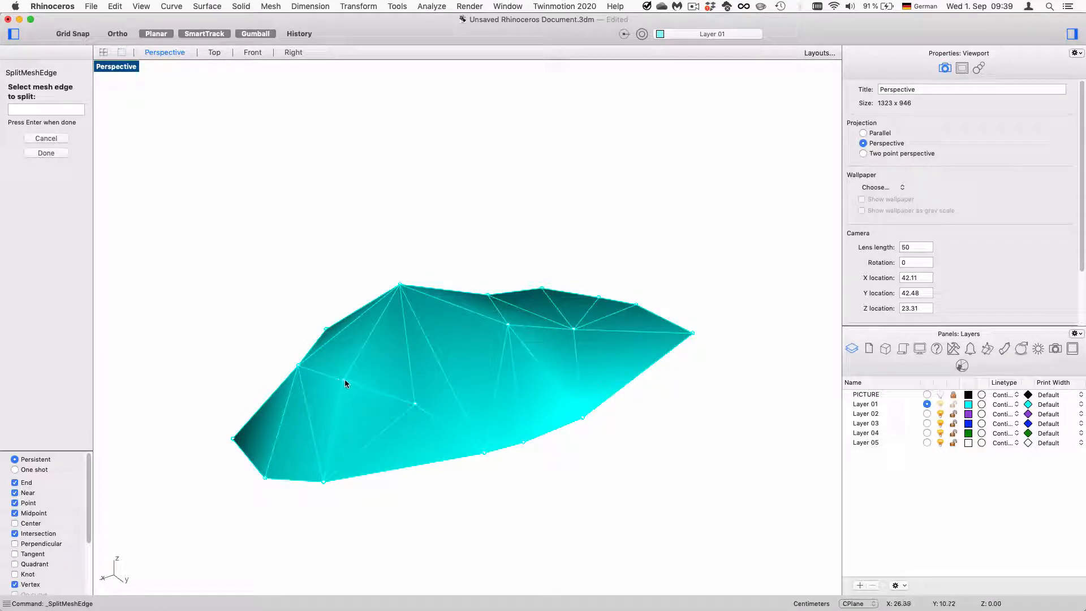
{"action": "left_click", "coordinate": [345, 380]}
{"action": "key", "text": "Escape"}
Step: Raise one of the overlapping mesh points at the new edge-split vertex along Z
{"action": "left_click", "coordinate": [342, 381]}
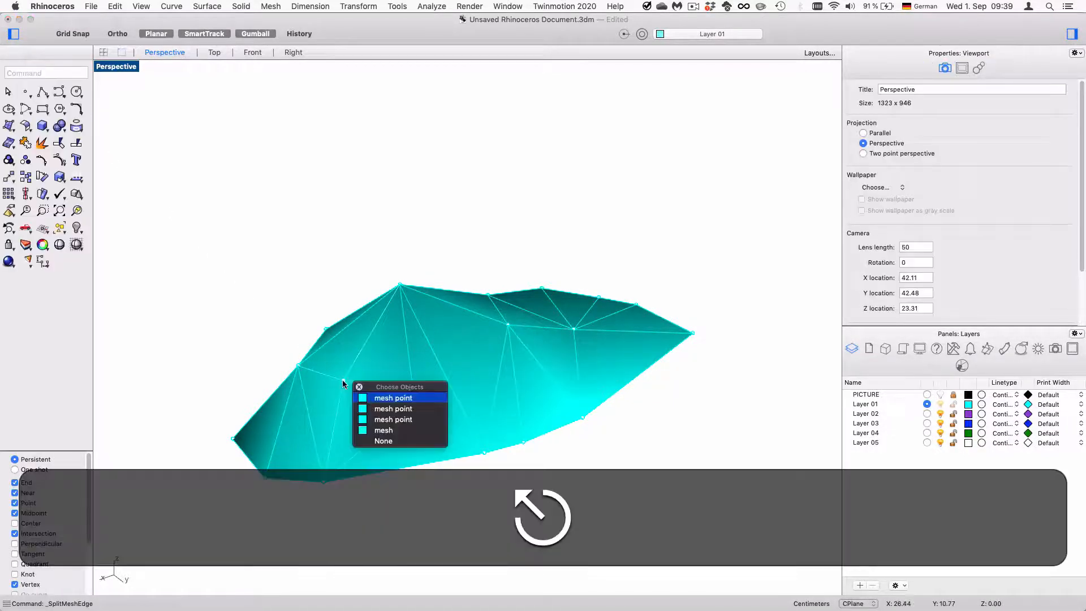
{"action": "left_click", "coordinate": [393, 397]}
{"action": "left_click_drag", "start_coordinate": [339, 344], "coordinate": [340, 328]}
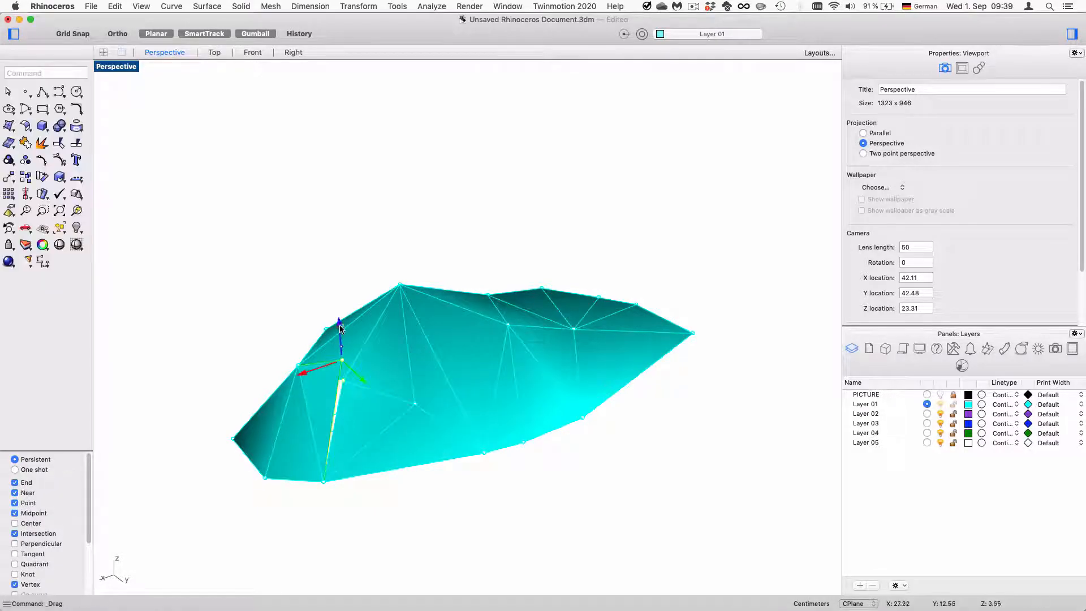
Step: Undo the last mesh point move along Z and clear the point selection
{"action": "key", "text": "super+z"}
{"action": "right_click_drag", "start_coordinate": [374, 342], "coordinate": [396, 395]}
{"action": "key", "text": "Escape"}
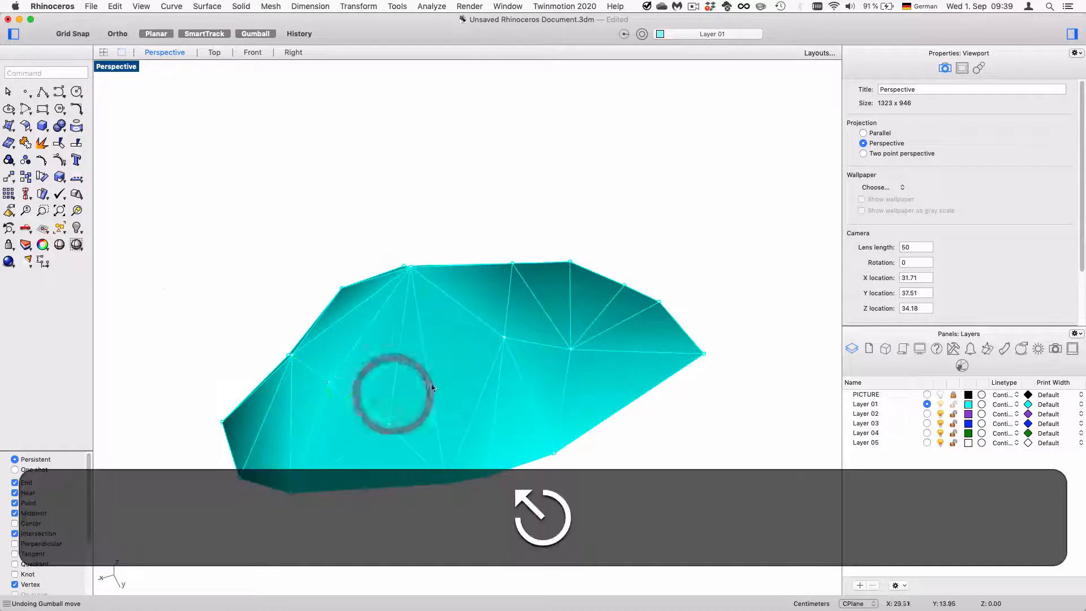
Step: Split the long mesh edge from the rock's peak to the lower seam near its middle with SplitMeshEdge
{"action": "left_click", "coordinate": [75, 194]}
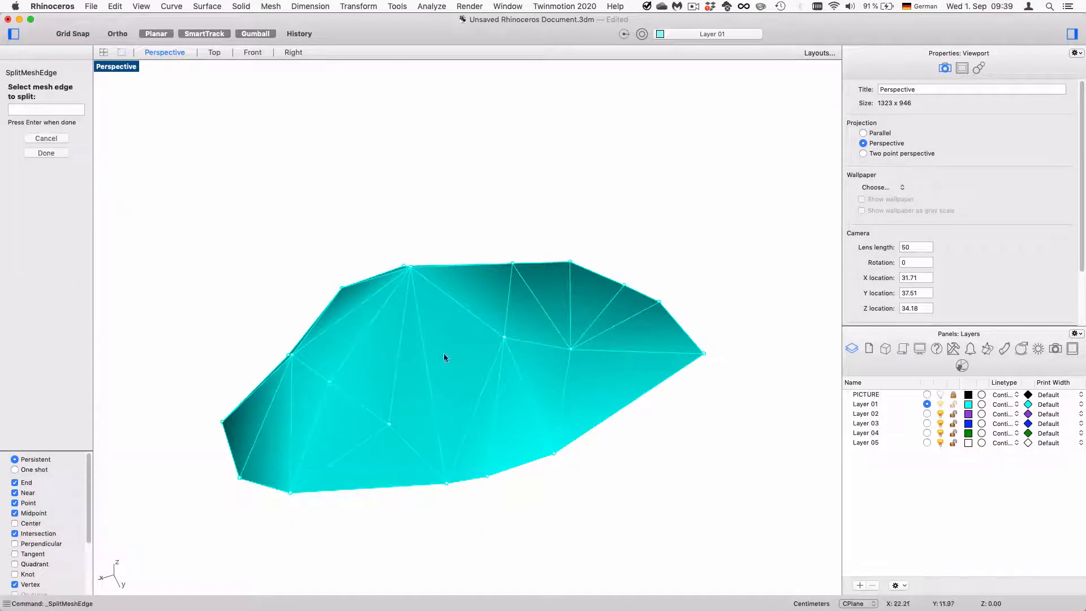
{"action": "left_click", "coordinate": [426, 365]}
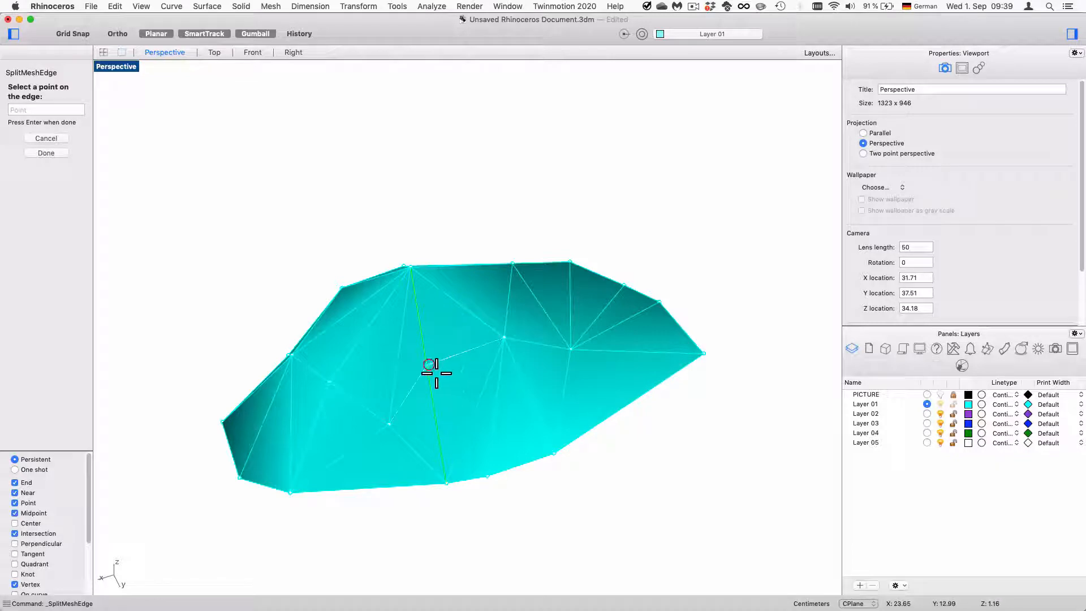
{"action": "right_click_drag", "start_coordinate": [487, 305], "coordinate": [468, 308]}
{"action": "key", "text": "Return"}
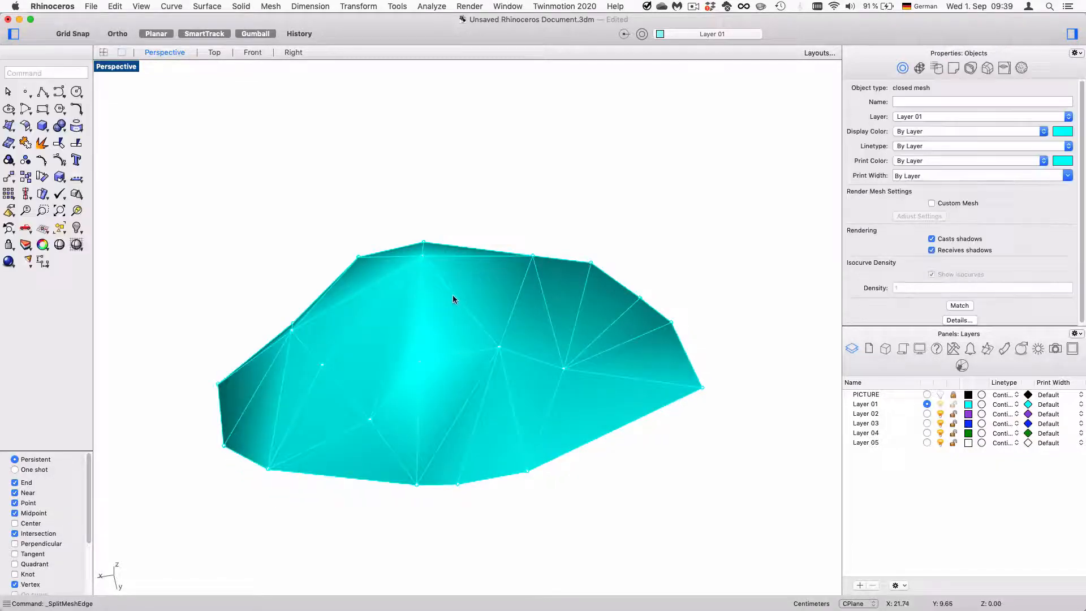
Step: Split the edge between the peak and the central interior vertex, and the edge from the outer interior vertex to the pointed tip
{"action": "left_click", "coordinate": [453, 295]}
{"action": "key", "text": "Return"}
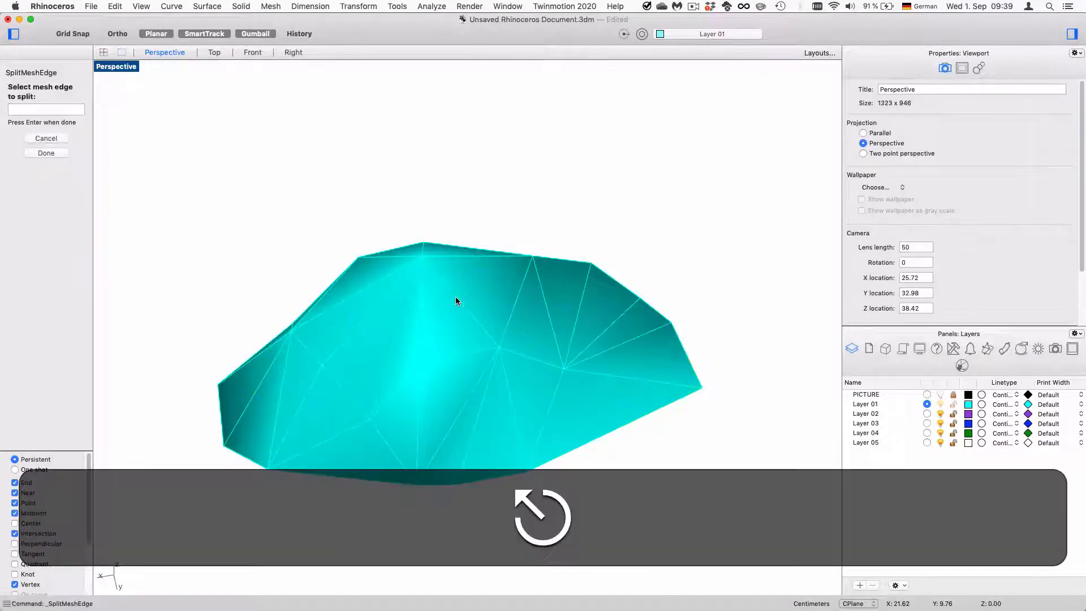
{"action": "left_click", "coordinate": [461, 301]}
{"action": "left_click", "coordinate": [503, 344]}
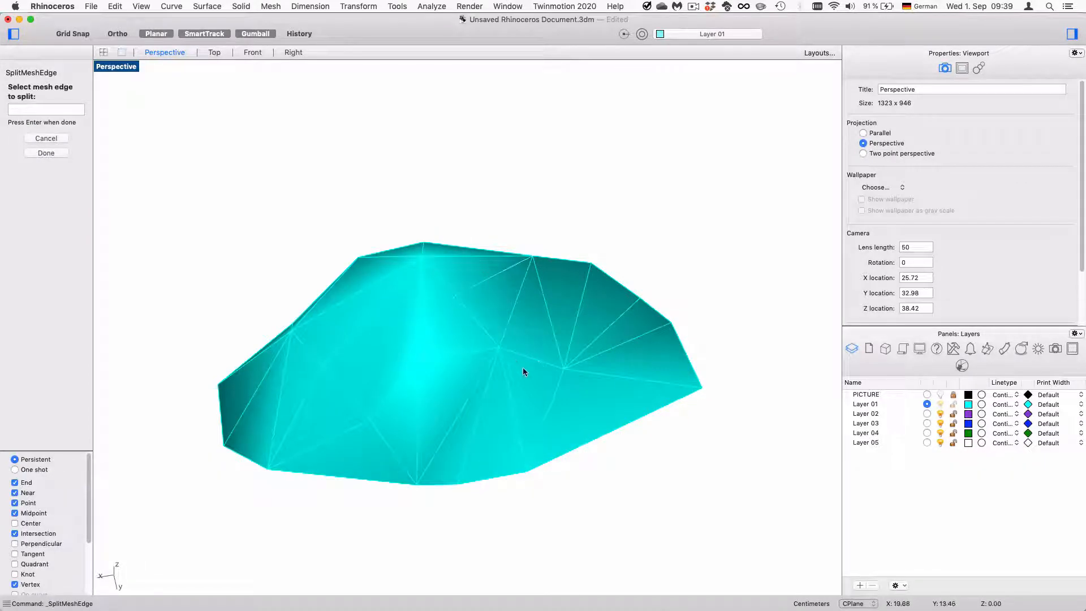
{"action": "key", "text": "Return"}
{"action": "left_click", "coordinate": [618, 375]}
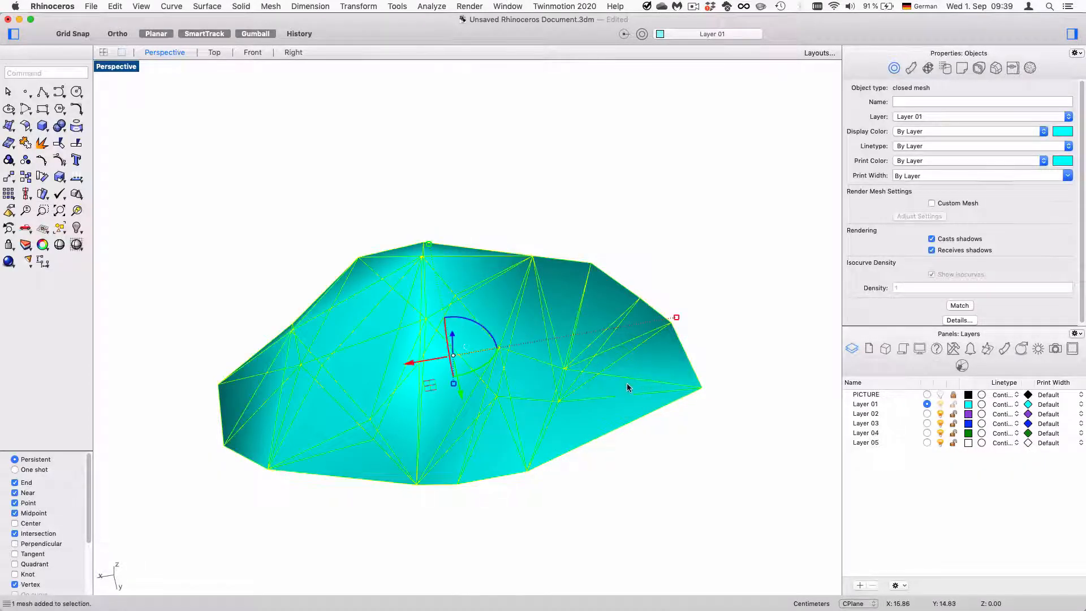
{"action": "key", "text": "super+z"}
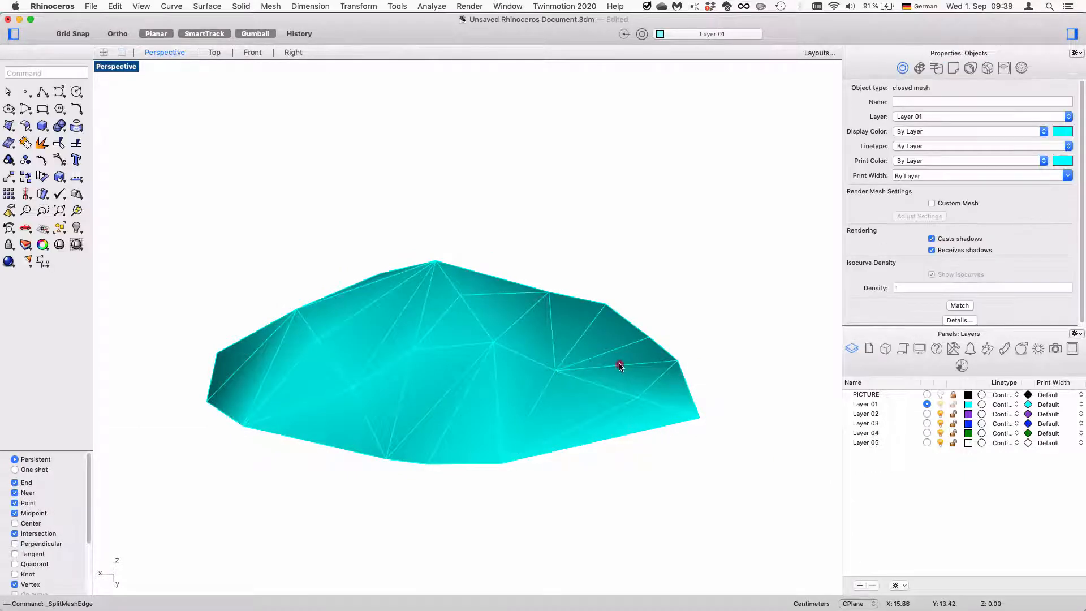
Step: Split the middle of the edges fanning from the outer interior vertex to the seam near the pointed end
{"action": "left_click", "coordinate": [618, 360]}
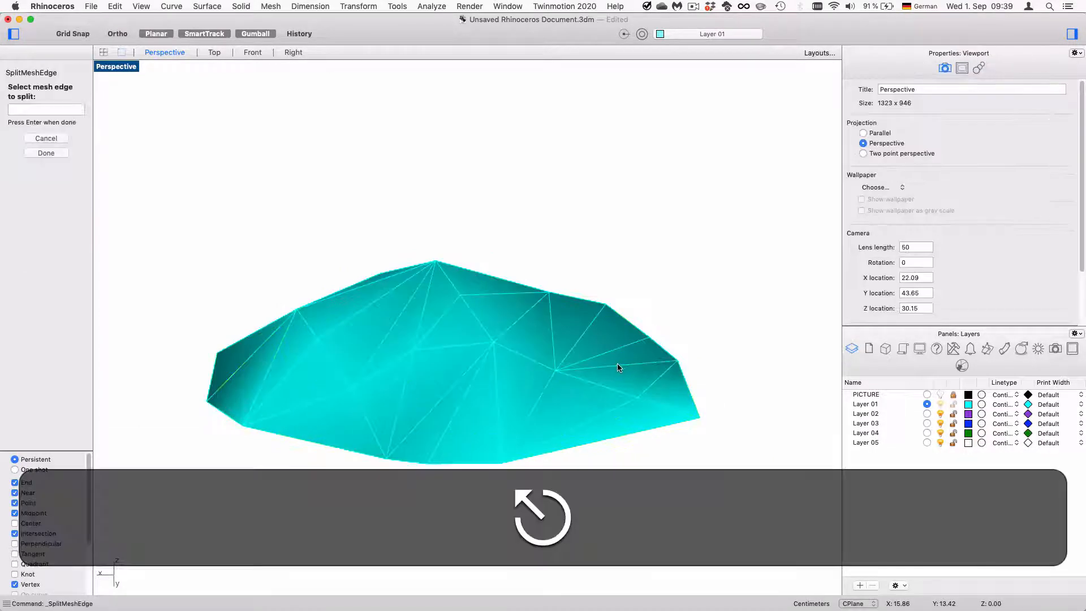
{"action": "left_click", "coordinate": [616, 363]}
{"action": "key", "text": "Return"}
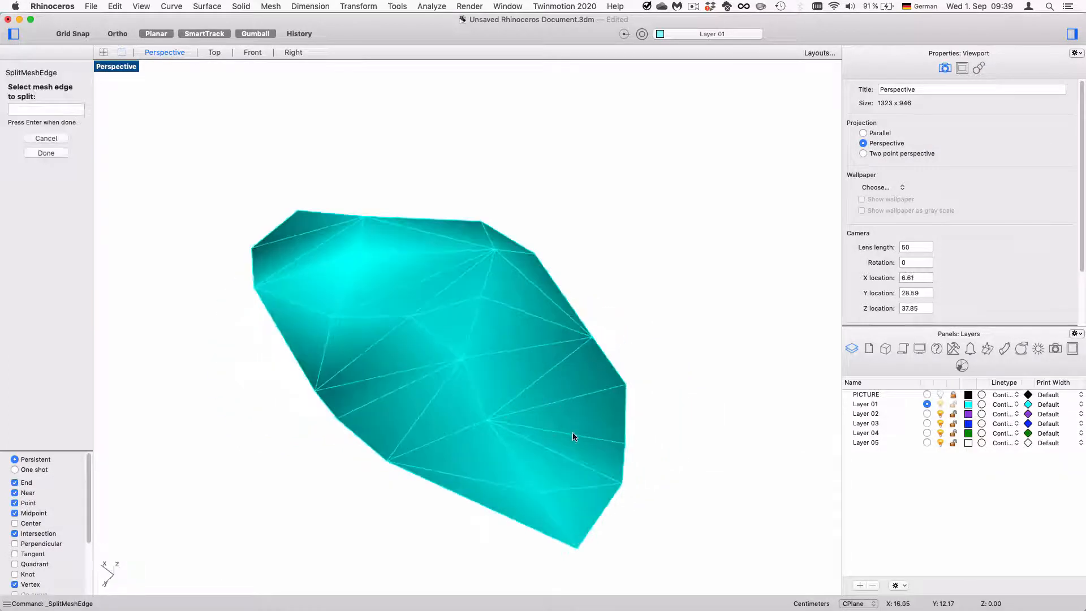
{"action": "left_click", "coordinate": [571, 433]}
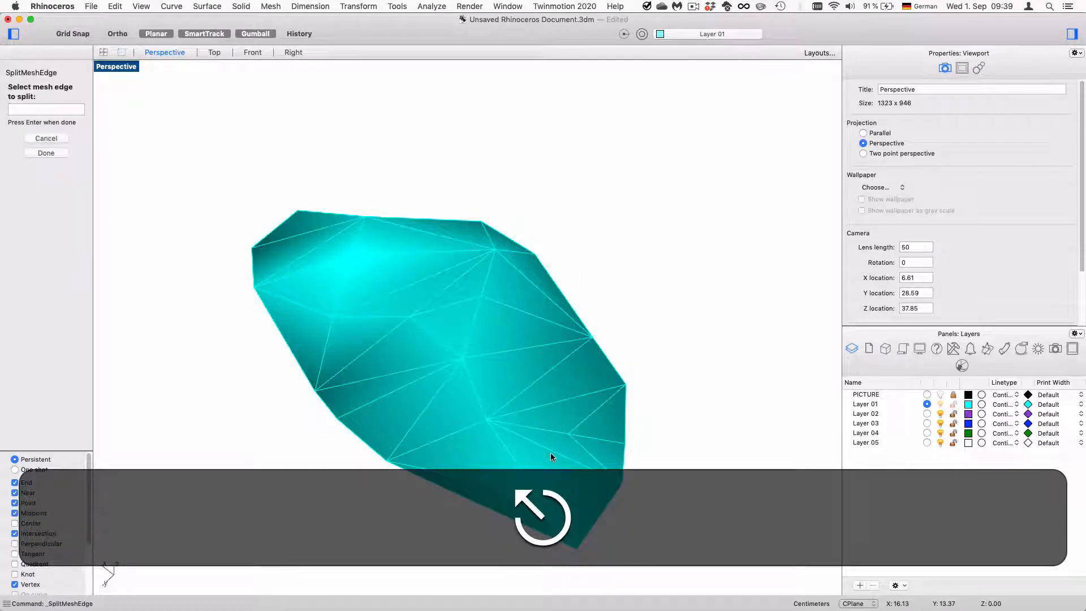
Step: Split the two neighbouring fan edges on either side of the new vertex near their midpoints
{"action": "left_click", "coordinate": [550, 451]}
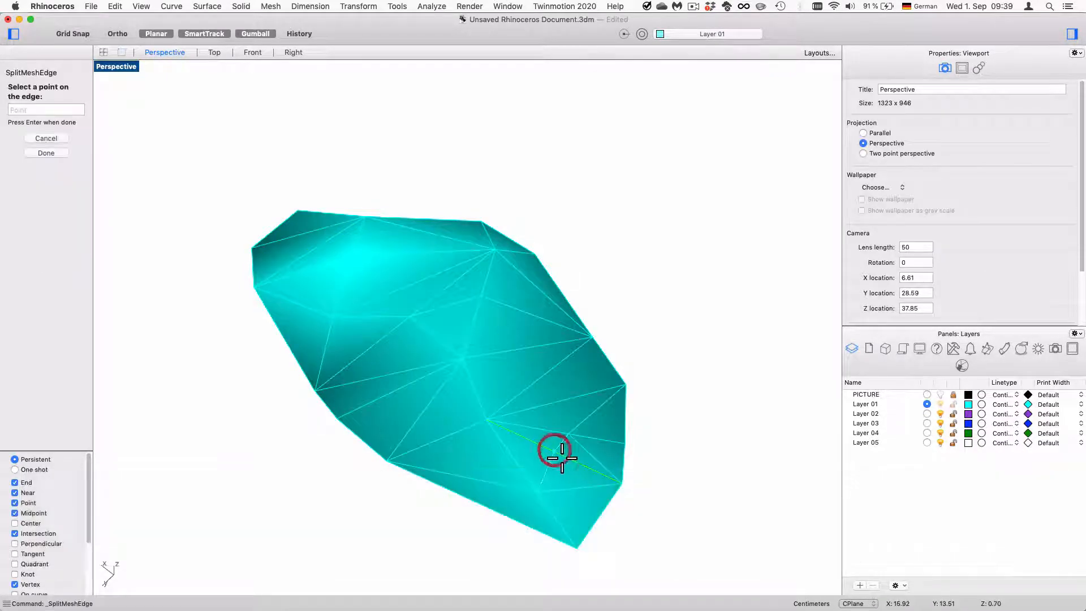
{"action": "left_click", "coordinate": [557, 453]}
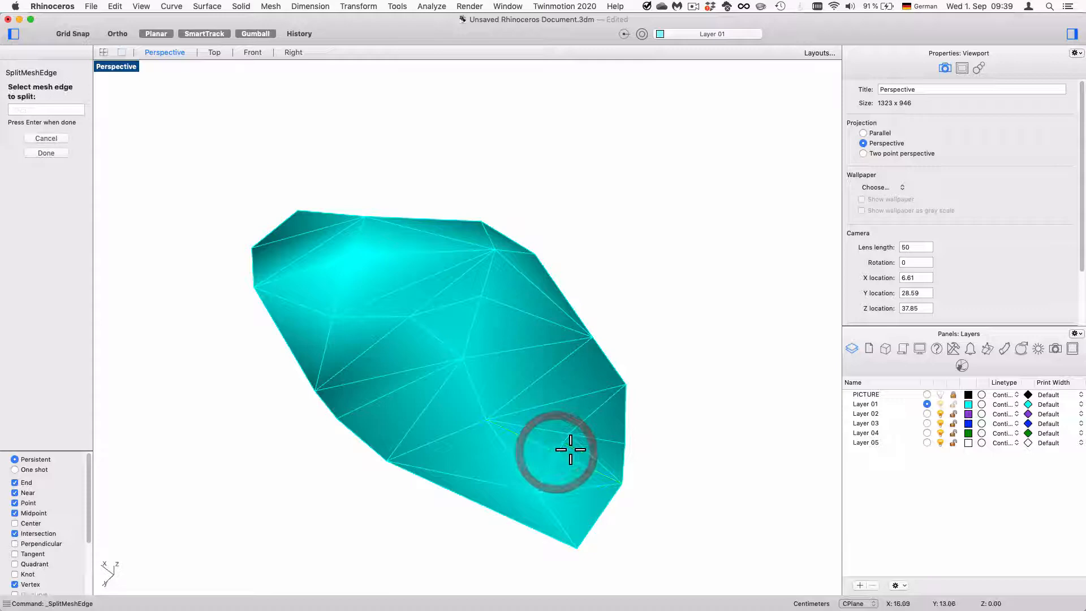
{"action": "key", "text": "Return"}
{"action": "left_click", "coordinate": [560, 403]}
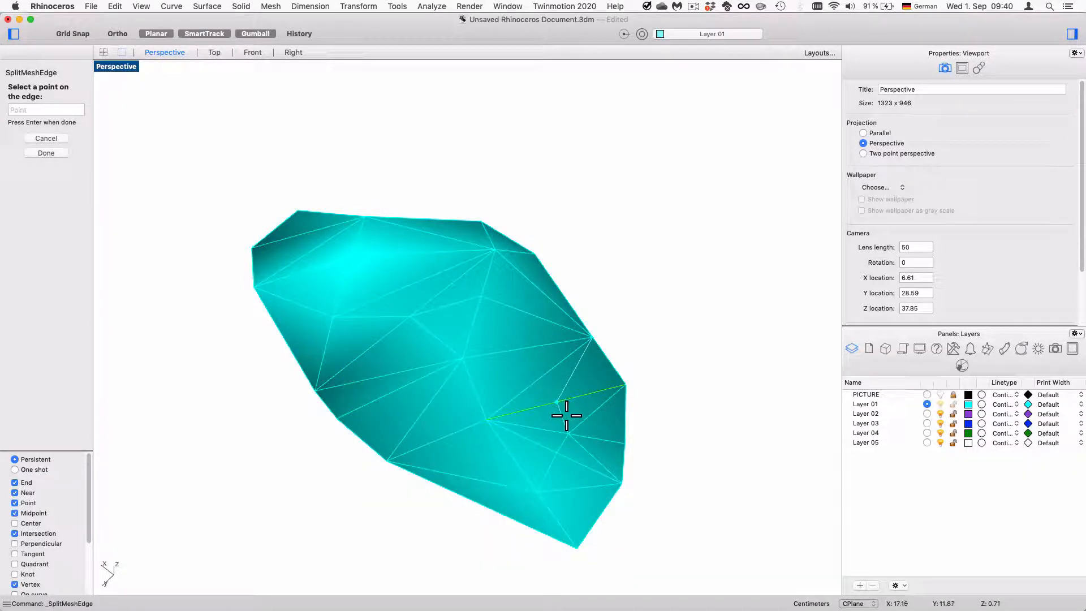
{"action": "left_click", "coordinate": [557, 408]}
{"action": "mouse_move", "coordinate": [554, 388]}
{"action": "right_mouse_down"}
{"action": "mouse_move", "coordinate": [557, 368]}
{"action": "mouse_move", "coordinate": [647, 448]}
{"action": "mouse_move", "coordinate": [654, 356]}
{"action": "mouse_move", "coordinate": [484, 355]}
{"action": "right_mouse_up"}
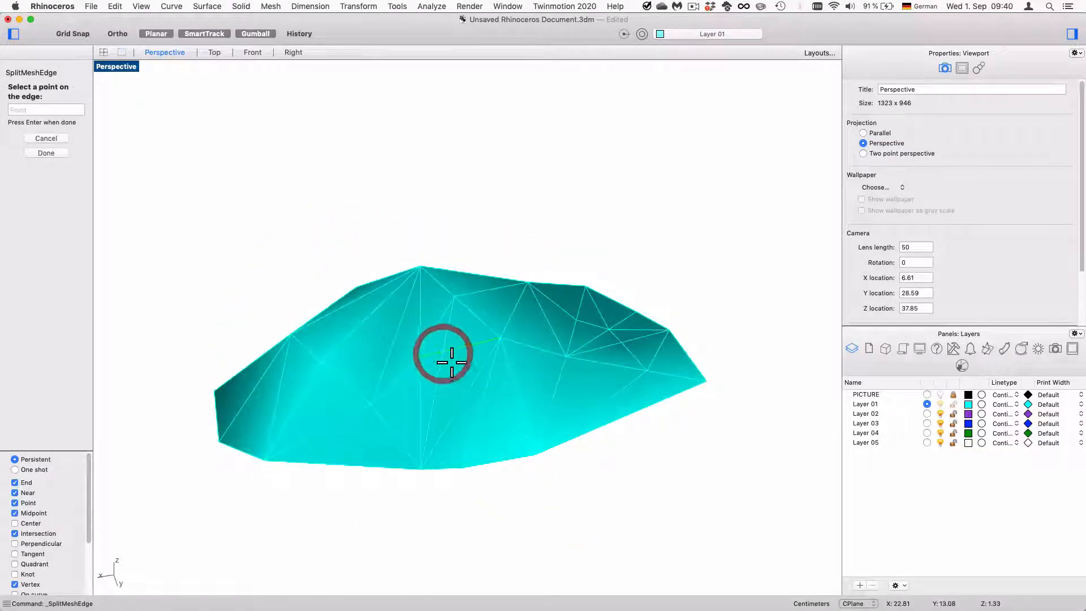
{"action": "left_click", "coordinate": [444, 354]}
{"action": "key", "text": "Escape"}
{"action": "left_click", "coordinate": [460, 351]}
{"action": "key", "text": "Escape"}
Step: Turn on the mesh's control points and pick a single mesh point at the interior vertex near the blunt end
{"action": "left_click", "coordinate": [425, 368]}
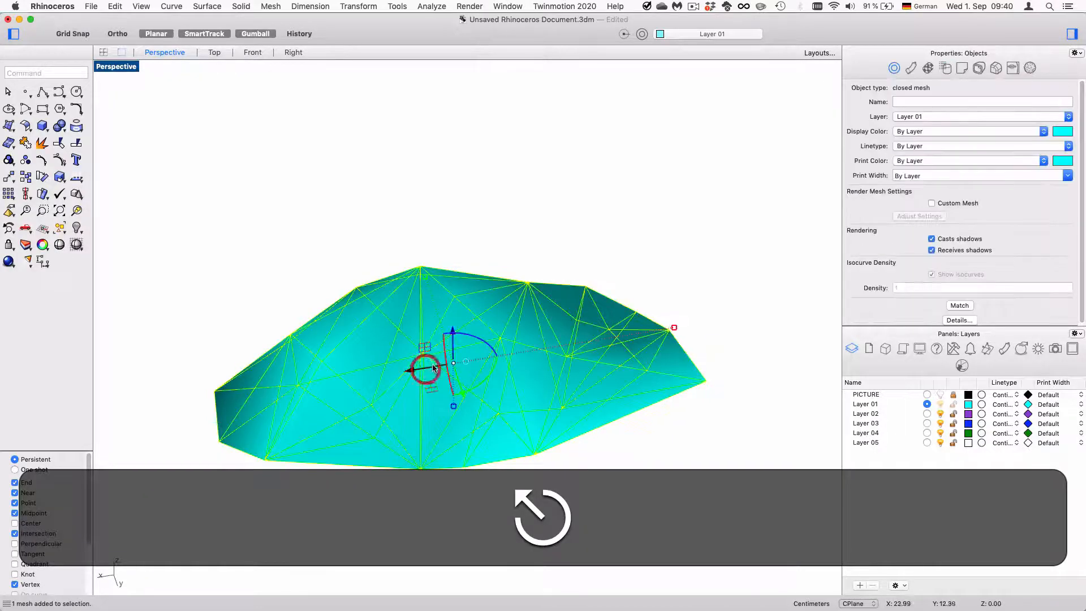
{"action": "left_click", "coordinate": [77, 177]}
{"action": "left_click", "coordinate": [234, 256]}
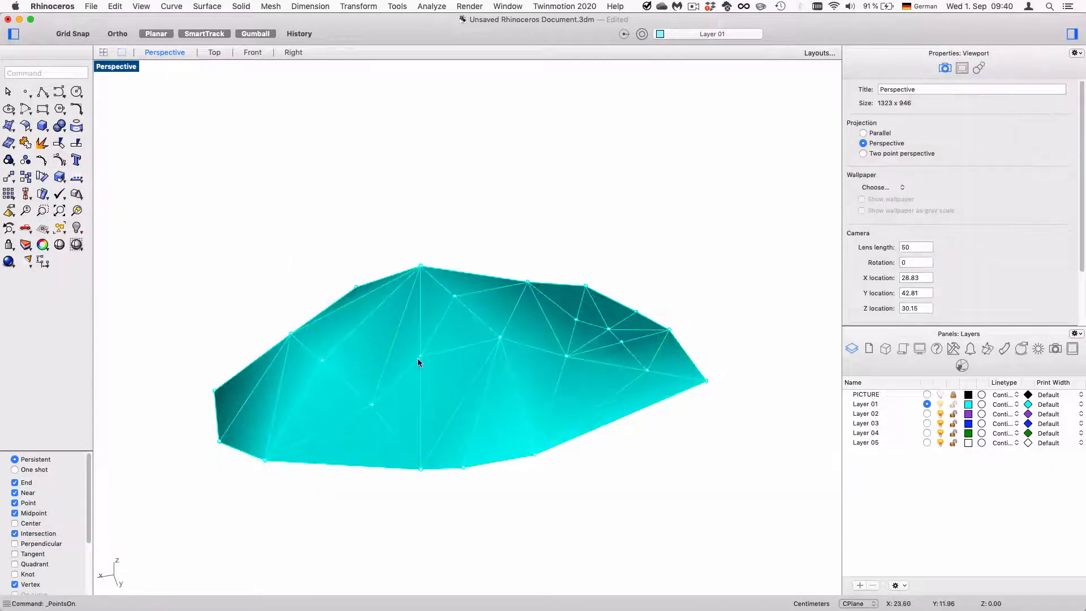
{"action": "left_click", "coordinate": [321, 361]}
{"action": "key", "text": "Escape"}
{"action": "left_click", "coordinate": [322, 365]}
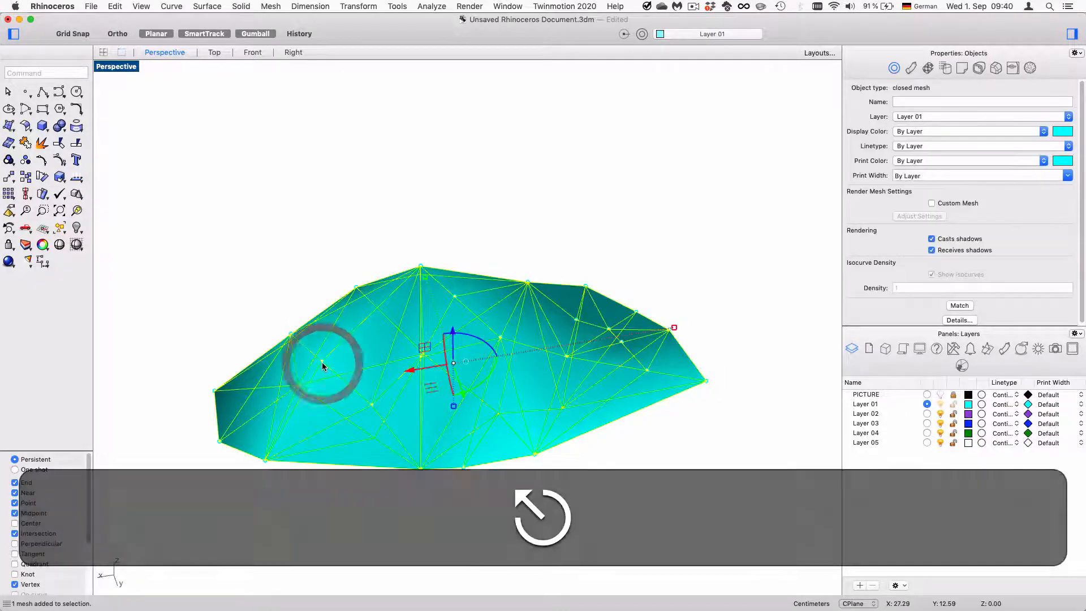
{"action": "left_click", "coordinate": [367, 390]}
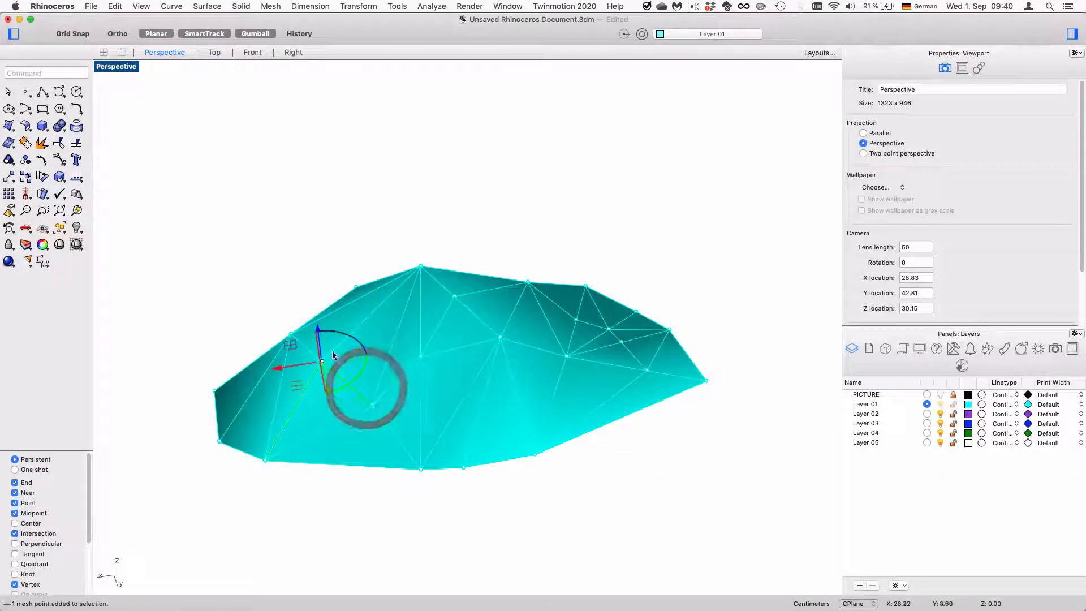
{"action": "right_click_drag", "start_coordinate": [365, 385], "coordinate": [357, 343]}
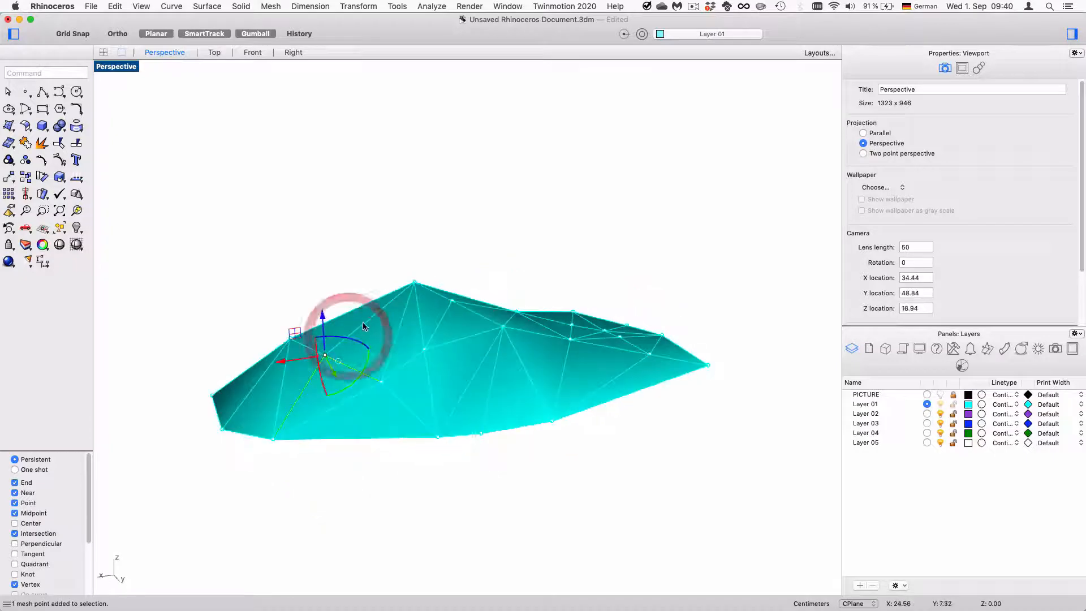
{"action": "key", "text": "super+z"}
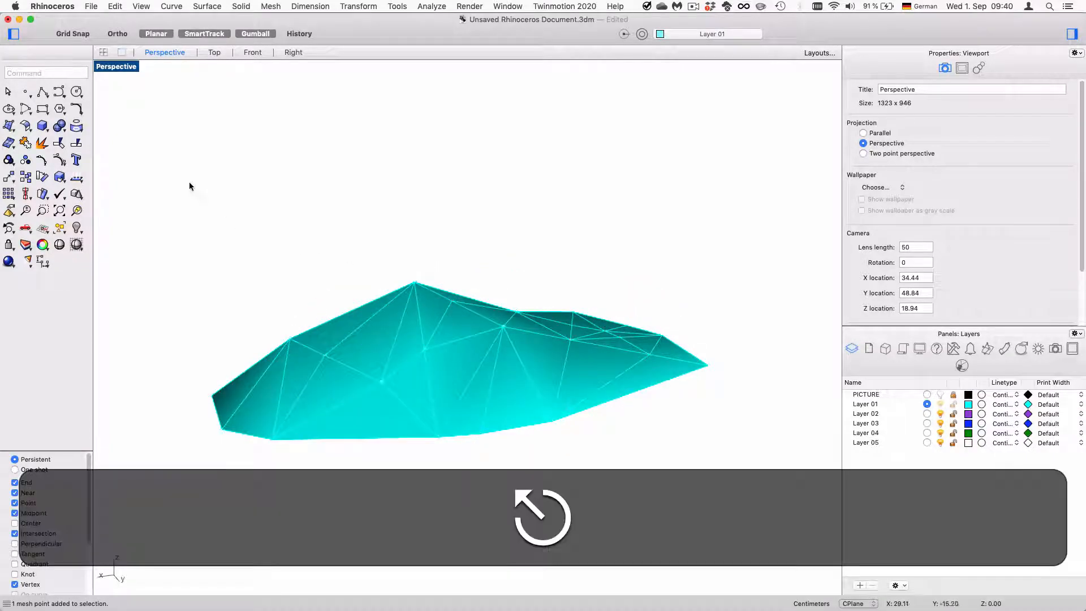
Step: Weld all vertices of the rock mesh with WeldVertices
{"action": "left_click_drag", "start_coordinate": [189, 181], "coordinate": [720, 461]}
{"action": "left_click", "coordinate": [270, 6]}
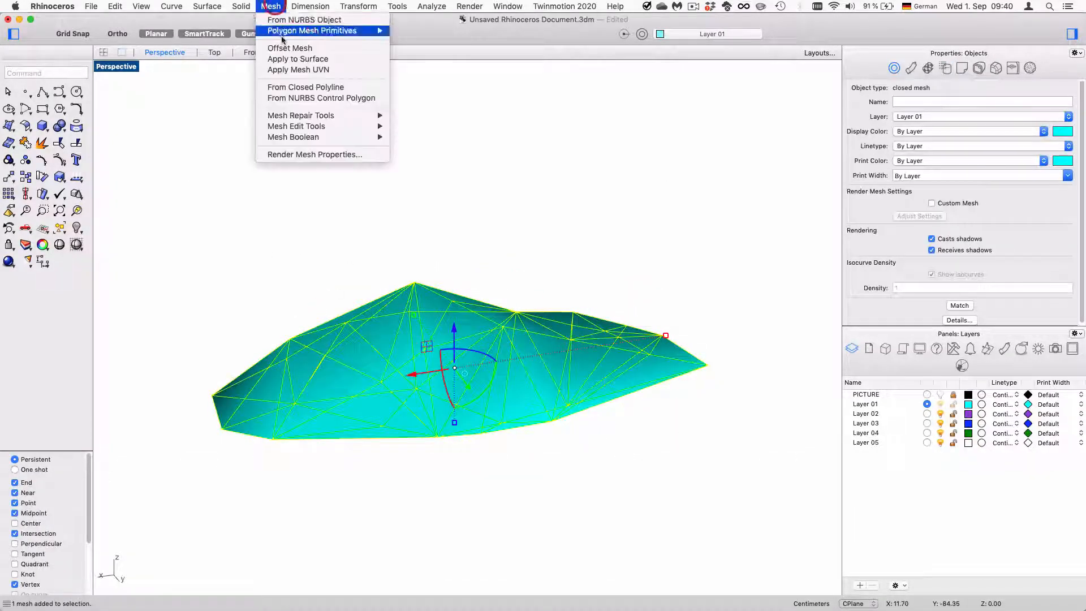
{"action": "mouse_move", "coordinate": [303, 128]}
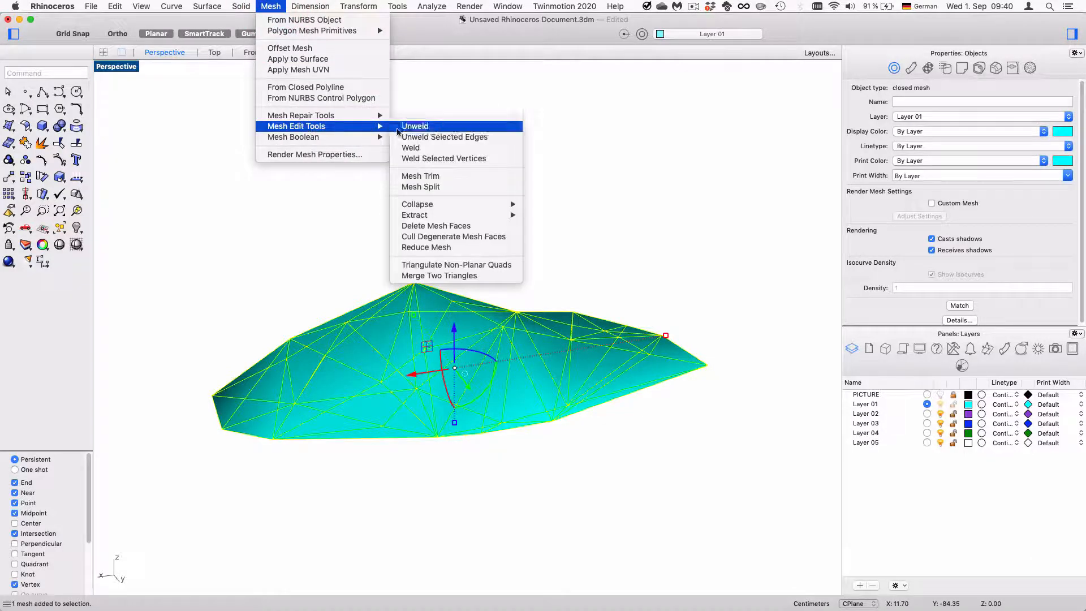
{"action": "left_click", "coordinate": [429, 157]}
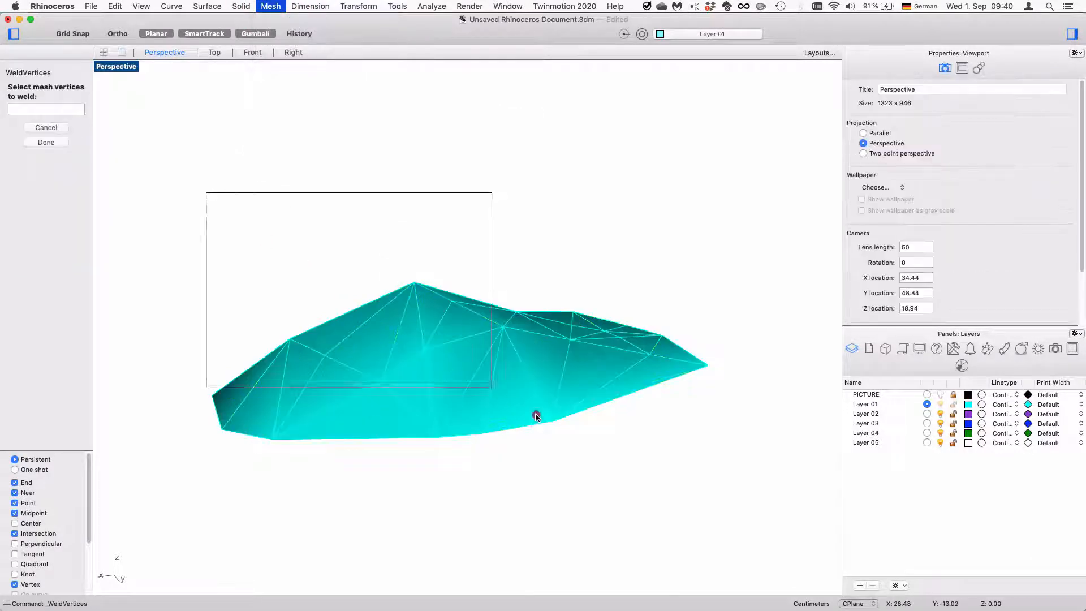
{"action": "left_click_drag", "start_coordinate": [537, 416], "coordinate": [751, 521]}
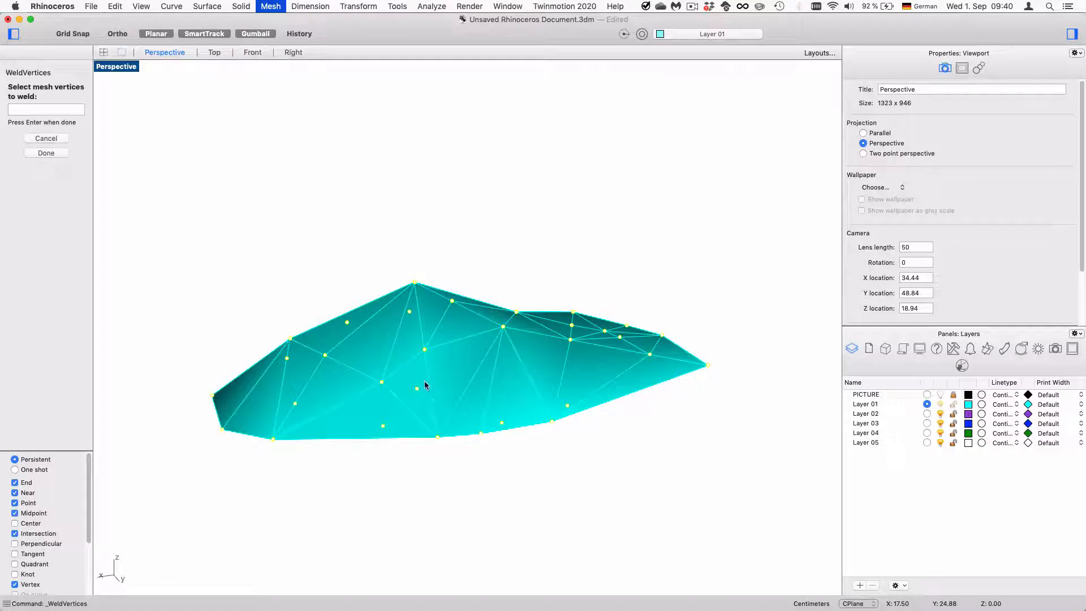
{"action": "key", "text": "Return"}
Step: Show the welded mesh's points, then raise the interior vertex near the blunt end along Z and shift it along X
{"action": "mouse_move", "coordinate": [424, 385]}
{"action": "right_mouse_down"}
{"action": "mouse_move", "coordinate": [426, 366]}
{"action": "mouse_move", "coordinate": [434, 392]}
{"action": "right_mouse_up"}
{"action": "left_click", "coordinate": [363, 351]}
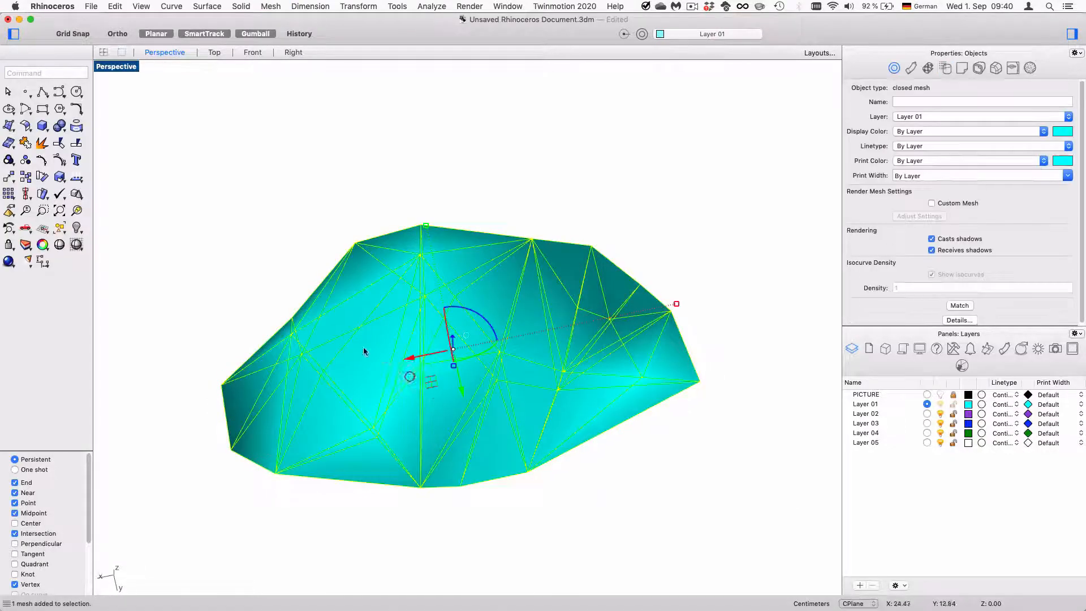
{"action": "left_click", "coordinate": [59, 159]}
{"action": "left_click", "coordinate": [321, 367]}
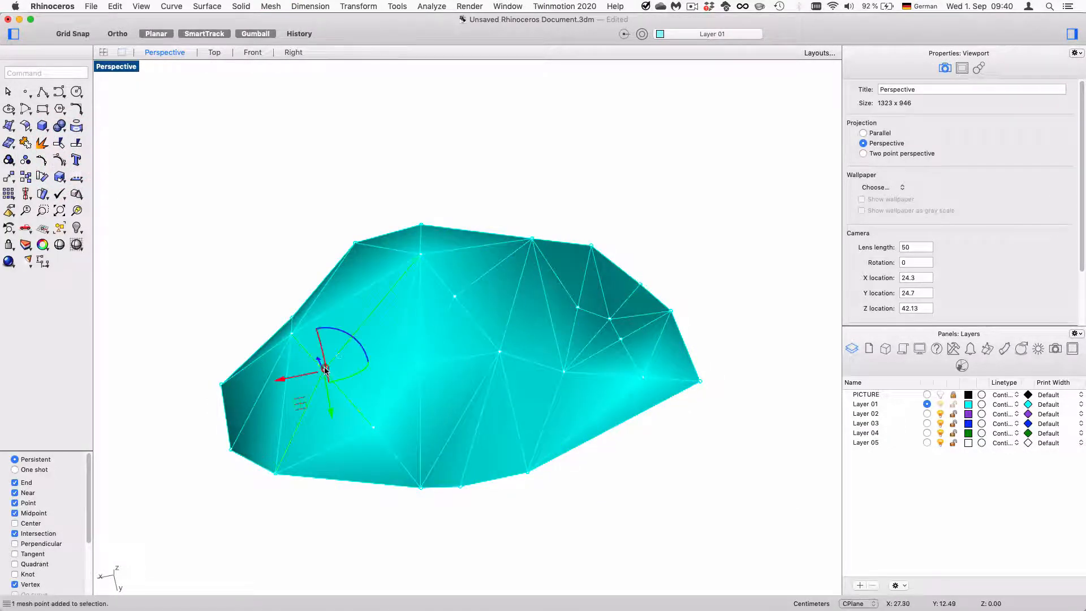
{"action": "right_click_drag", "start_coordinate": [322, 365], "coordinate": [394, 266]}
{"action": "left_click_drag", "start_coordinate": [370, 352], "coordinate": [368, 335]}
{"action": "left_click_drag", "start_coordinate": [337, 380], "coordinate": [362, 375]}
{"action": "right_click_drag", "start_coordinate": [368, 373], "coordinate": [435, 373]}
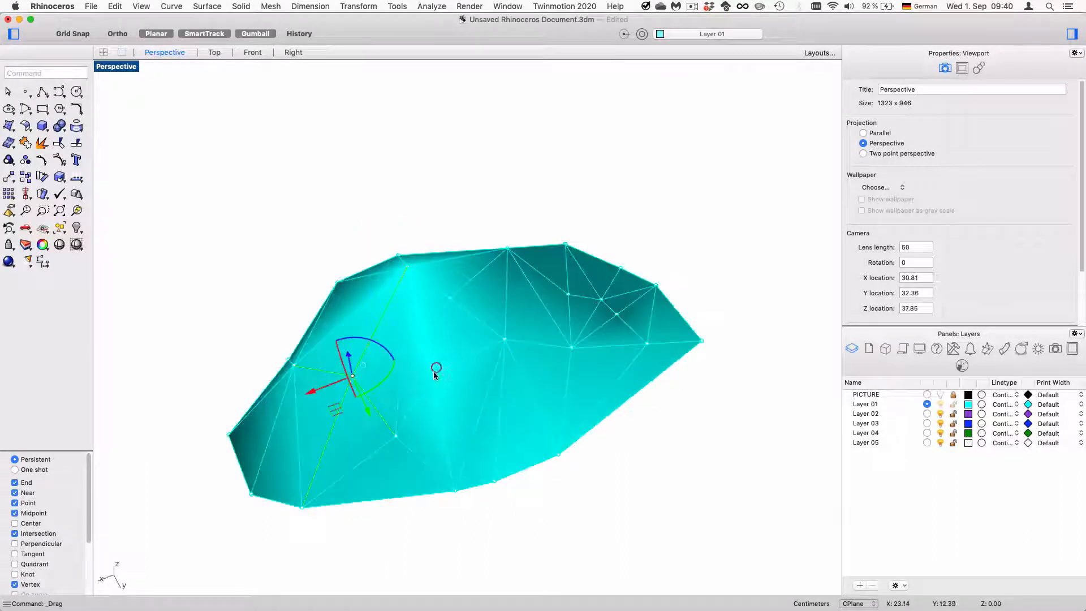
Step: Raise the two interior vertices between the peak and the lower seam edge along Z
{"action": "left_click", "coordinate": [396, 435]}
{"action": "left_click_drag", "start_coordinate": [395, 436], "coordinate": [407, 383]}
{"action": "right_click_drag", "start_coordinate": [407, 383], "coordinate": [410, 338]}
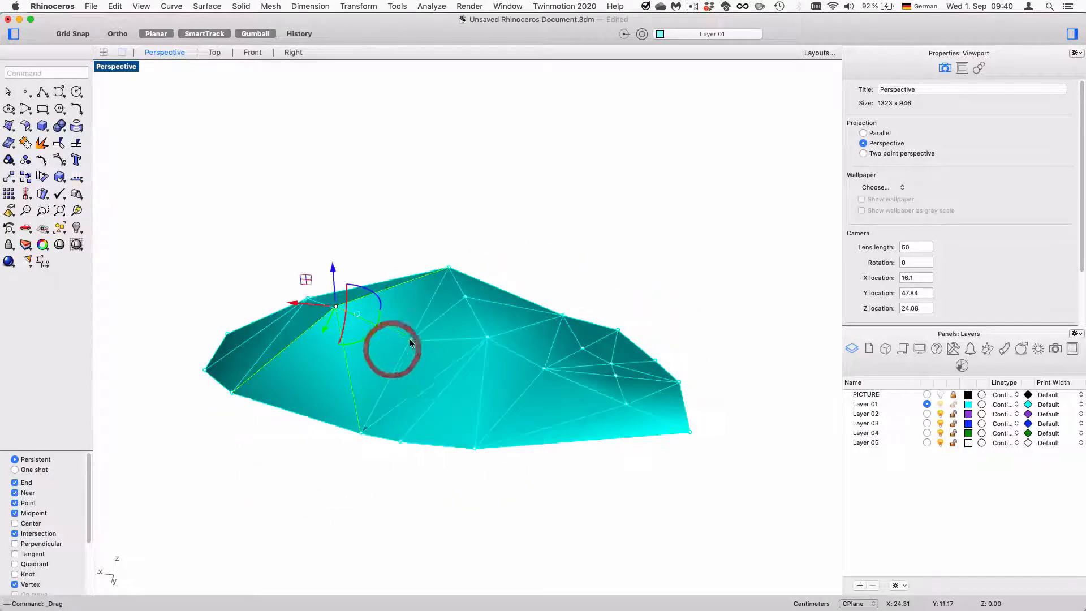
{"action": "left_click", "coordinate": [410, 339]}
{"action": "left_click_drag", "start_coordinate": [410, 314], "coordinate": [412, 269]}
{"action": "right_click_drag", "start_coordinate": [412, 269], "coordinate": [574, 278]}
Step: Lower the protruding interior vertex nearest the blunt end along Z
{"action": "left_click", "coordinate": [591, 281]}
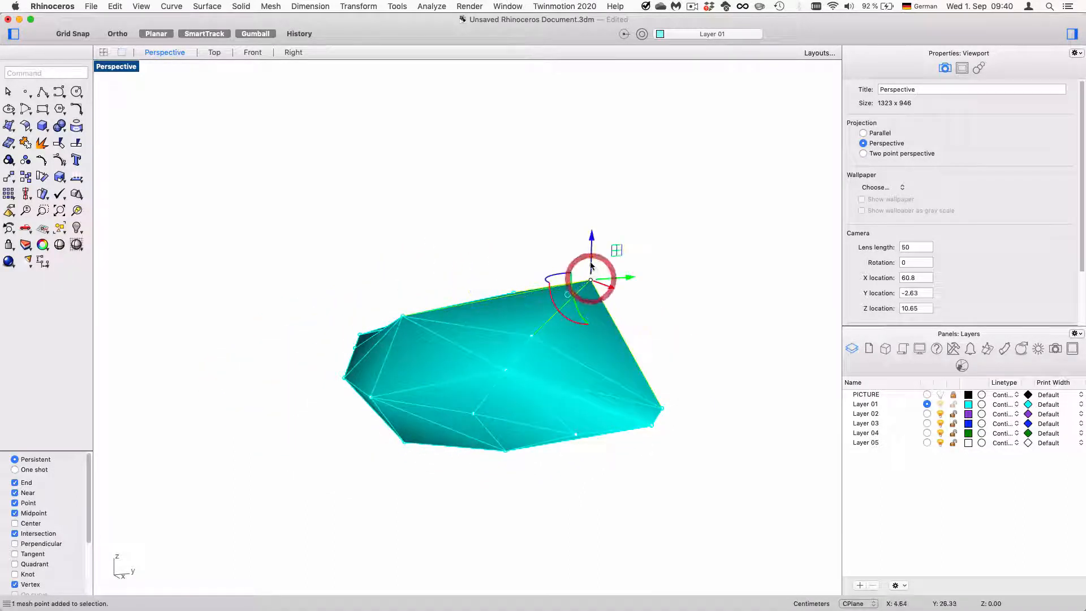
{"action": "left_click_drag", "start_coordinate": [588, 266], "coordinate": [589, 308]}
{"action": "right_click_drag", "start_coordinate": [458, 361], "coordinate": [543, 382]}
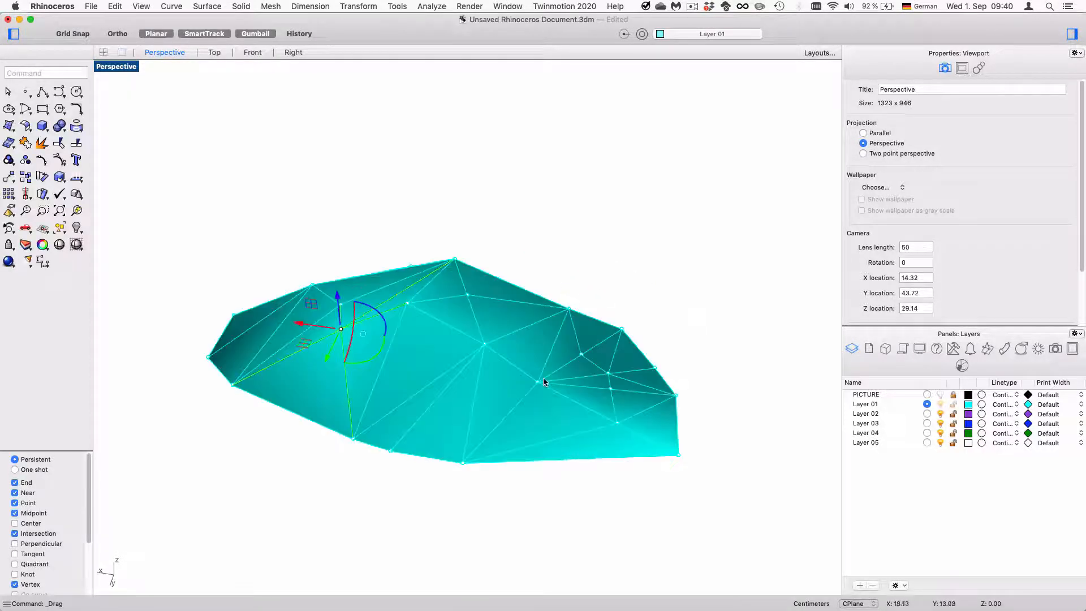
Step: Reposition the central interior vertex closer to the lower seam edge and toward the blunt end
{"action": "left_click", "coordinate": [485, 344]}
{"action": "left_click_drag", "start_coordinate": [484, 345], "coordinate": [406, 351]}
{"action": "key", "text": "super+z"}
{"action": "left_click", "coordinate": [574, 246]}
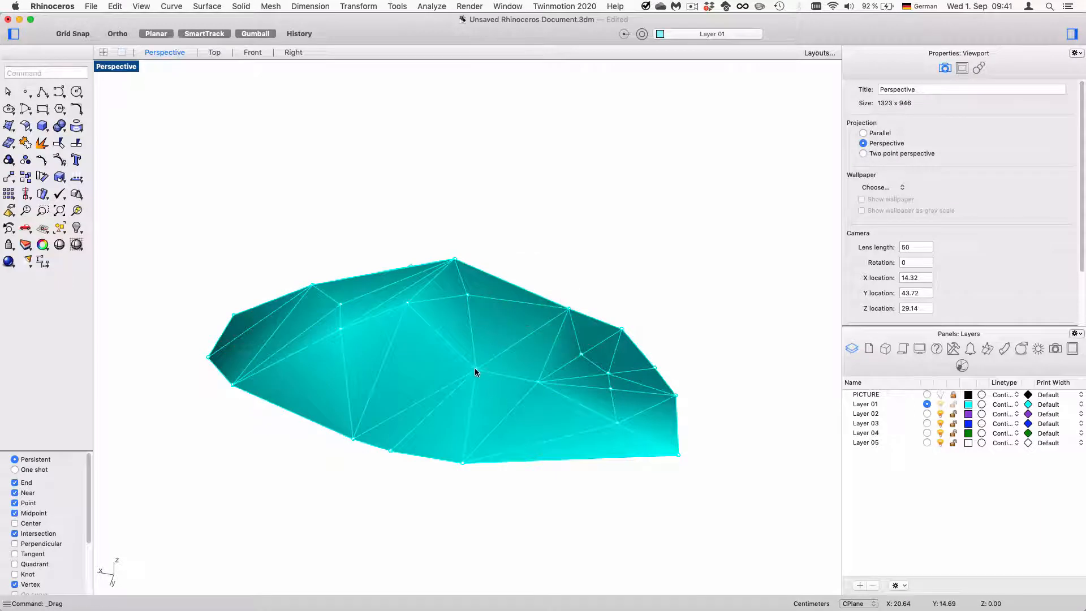
{"action": "left_click_drag", "start_coordinate": [466, 394], "coordinate": [428, 382]}
Step: Raise the interior vertex at the centre of the fan edges slightly along Z and shift it along X
{"action": "left_click", "coordinate": [538, 382]}
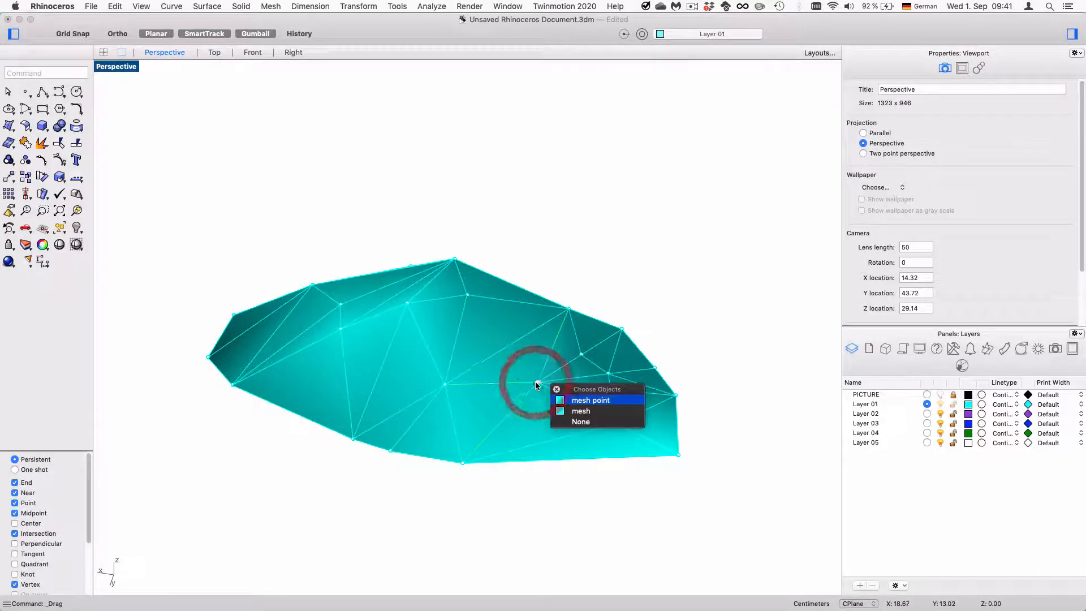
{"action": "left_click", "coordinate": [566, 390]}
{"action": "left_click_drag", "start_coordinate": [542, 346], "coordinate": [543, 325]}
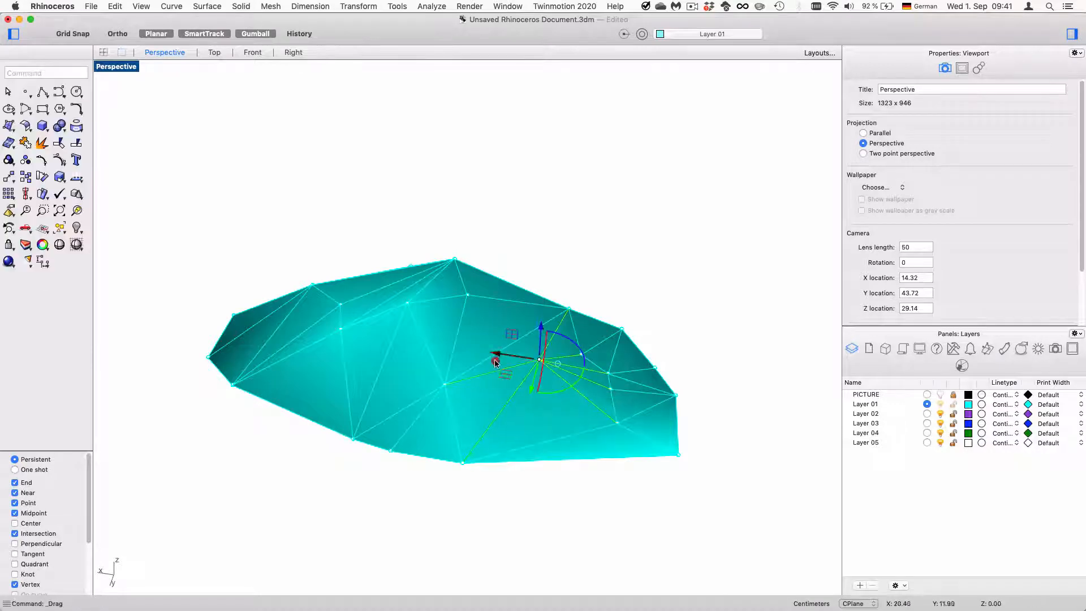
{"action": "left_click_drag", "start_coordinate": [497, 359], "coordinate": [527, 361]}
{"action": "right_click_drag", "start_coordinate": [537, 358], "coordinate": [538, 411]}
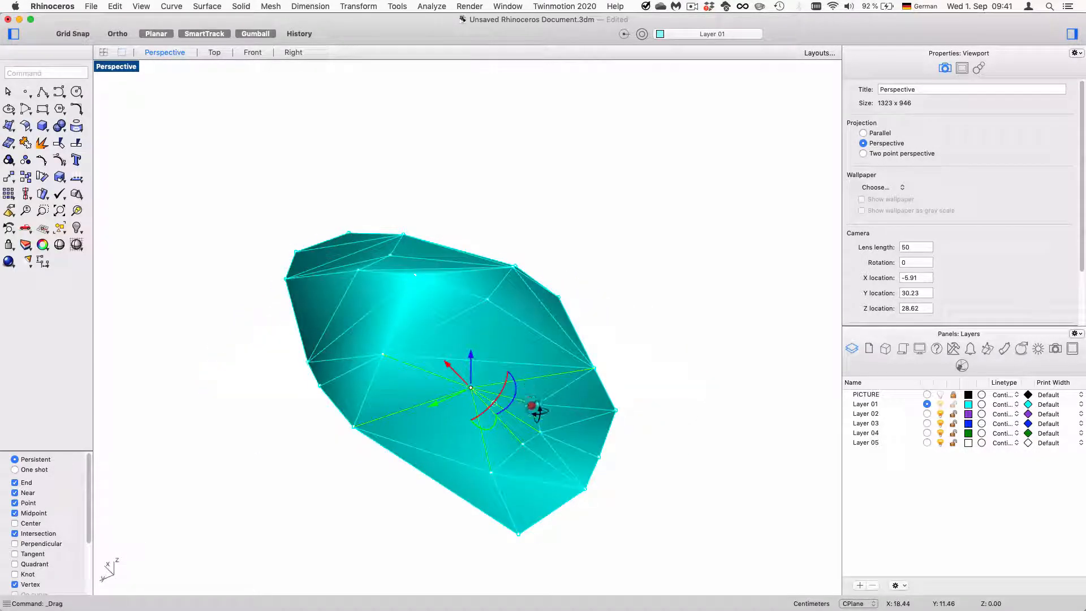
Step: Raise the three clustered interior vertices beside the fan-centre vertex along Z
{"action": "left_click", "coordinate": [523, 443]}
{"action": "left_click_drag", "start_coordinate": [524, 412], "coordinate": [542, 417]}
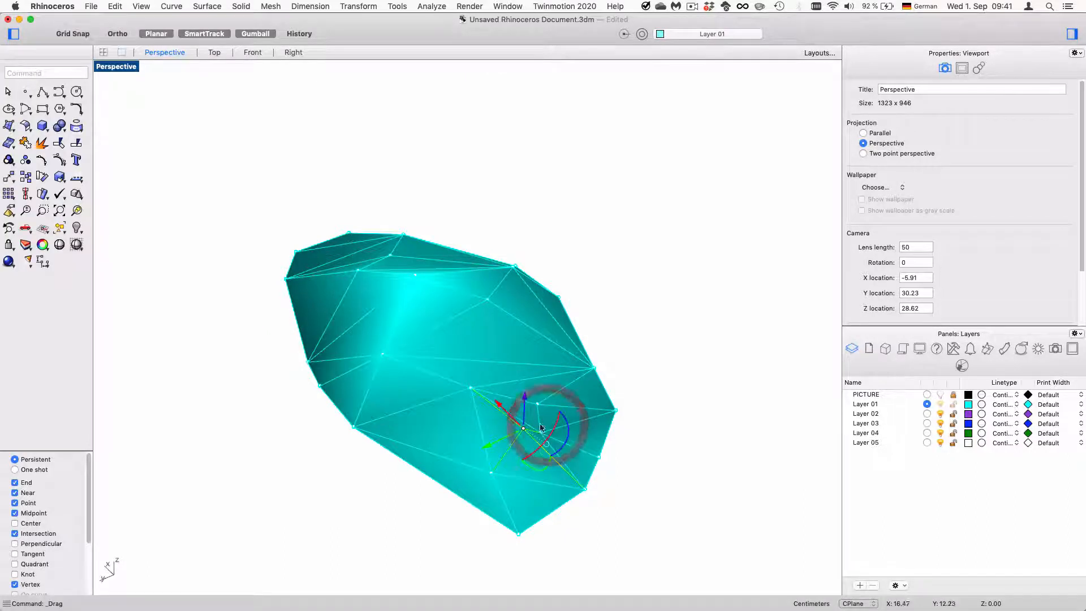
{"action": "left_click", "coordinate": [644, 402]}
{"action": "left_click", "coordinate": [540, 435]}
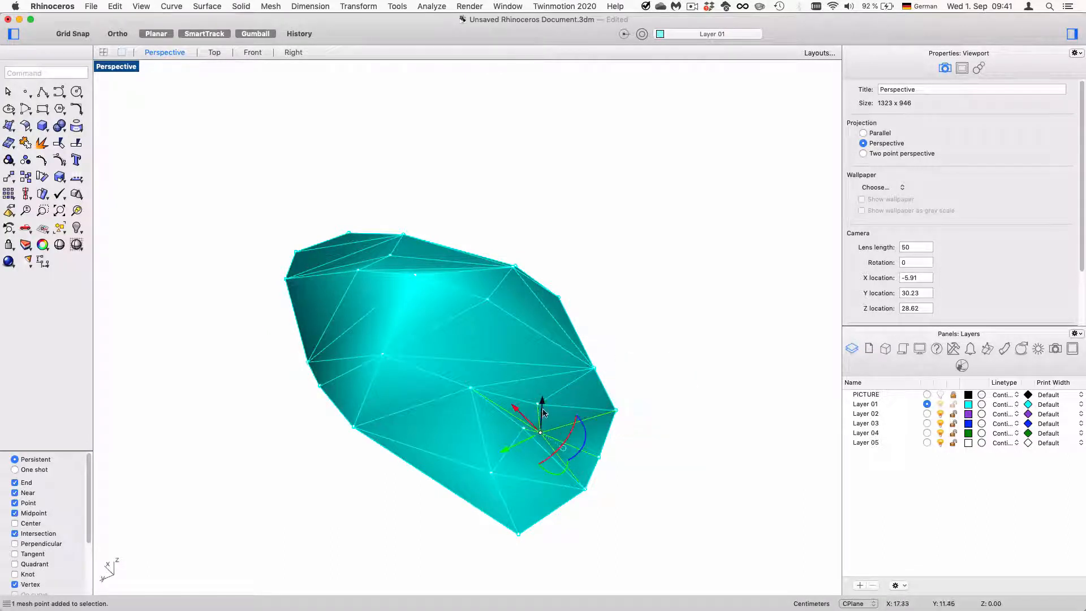
{"action": "left_click", "coordinate": [535, 403]}
{"action": "left_click", "coordinate": [538, 406]}
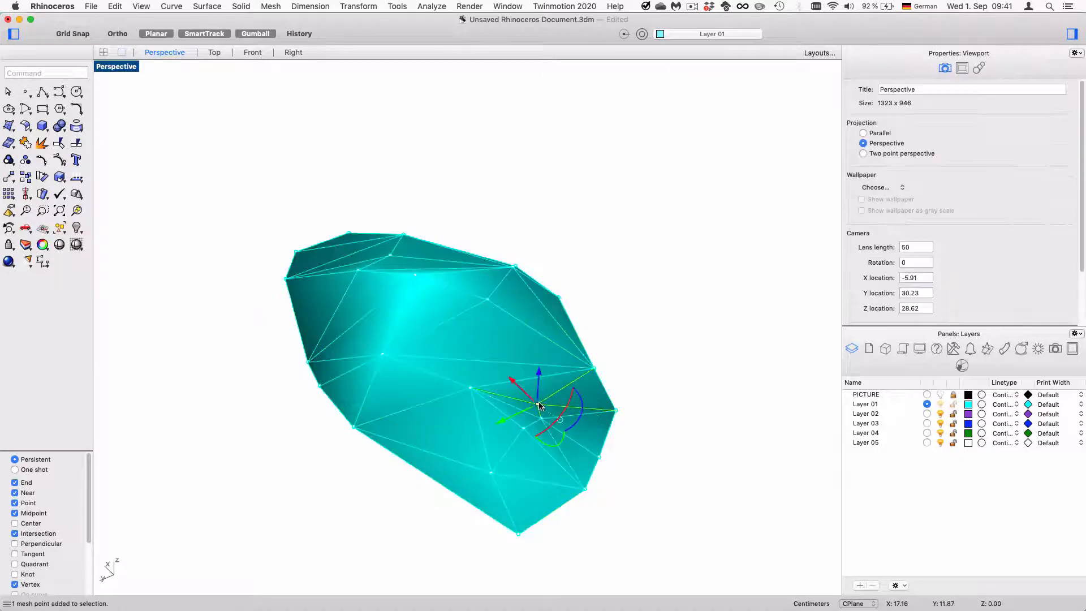
{"action": "left_click_drag", "start_coordinate": [541, 391], "coordinate": [540, 371]}
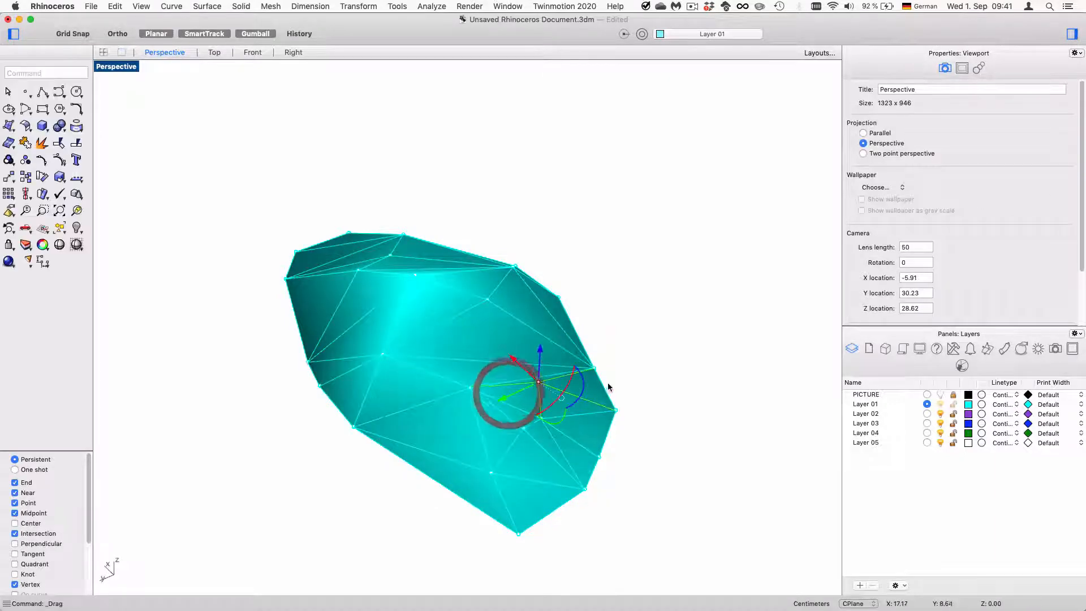
Step: Turn off the mesh points and unify the normals of the rock mesh
{"action": "right_click_drag", "start_coordinate": [639, 375], "coordinate": [655, 404]}
{"action": "scroll", "coordinate": [384, 263], "scroll_direction": "up", "scroll_amount": 6}
{"action": "key", "text": "super+z"}
{"action": "left_click", "coordinate": [469, 377]}
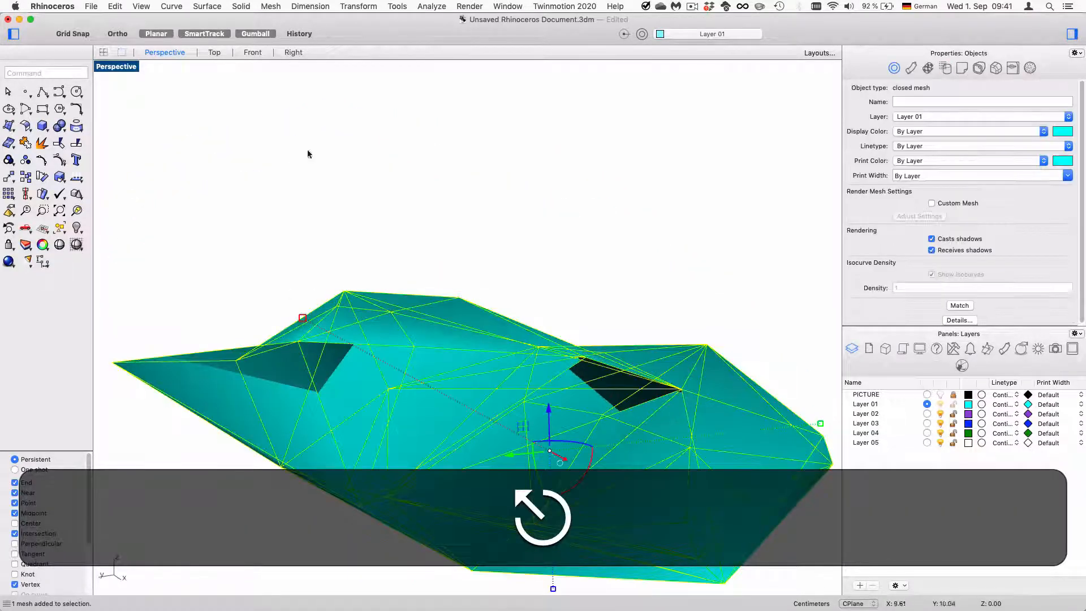
{"action": "left_click", "coordinate": [270, 7]}
{"action": "mouse_move", "coordinate": [311, 115]}
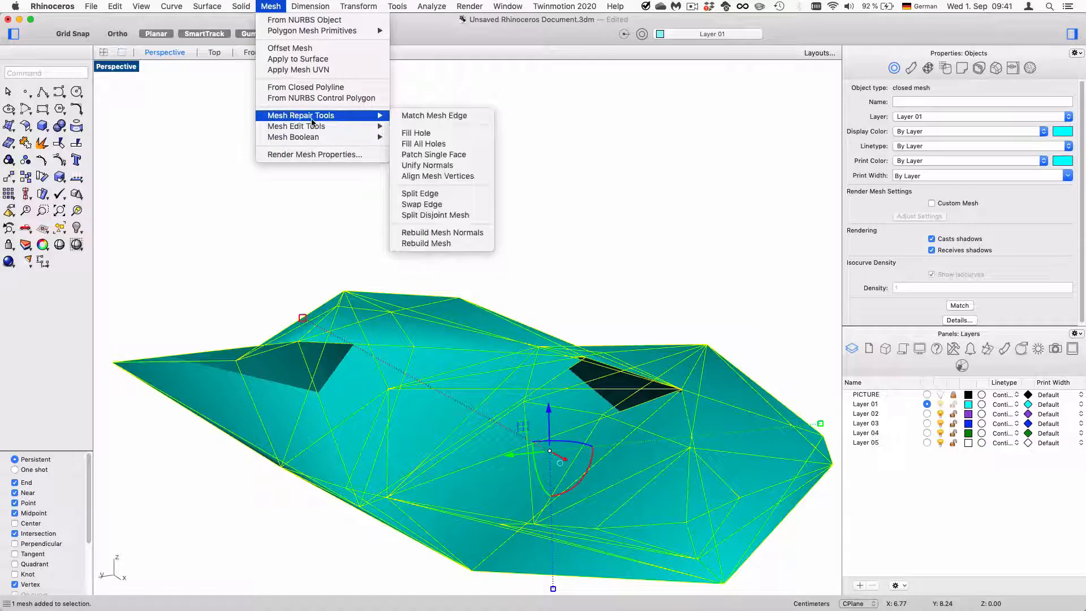
{"action": "left_click", "coordinate": [469, 167]}
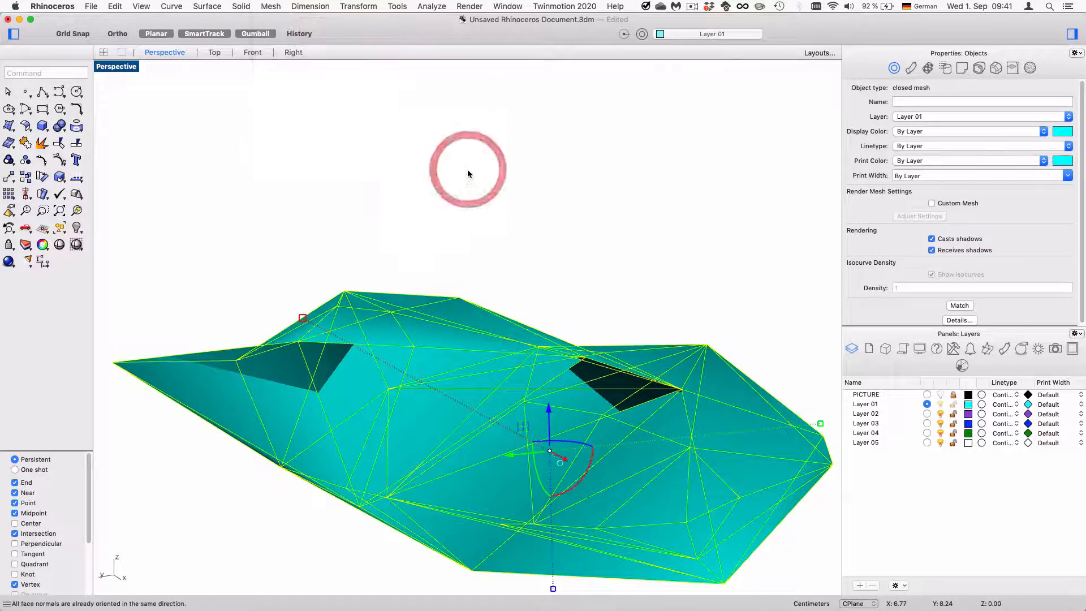
{"action": "left_click", "coordinate": [443, 208]}
Step: Inspect the dark faces on the rock's underside and check the mesh's normal direction with Dir
{"action": "right_click_drag", "start_coordinate": [474, 243], "coordinate": [411, 272]}
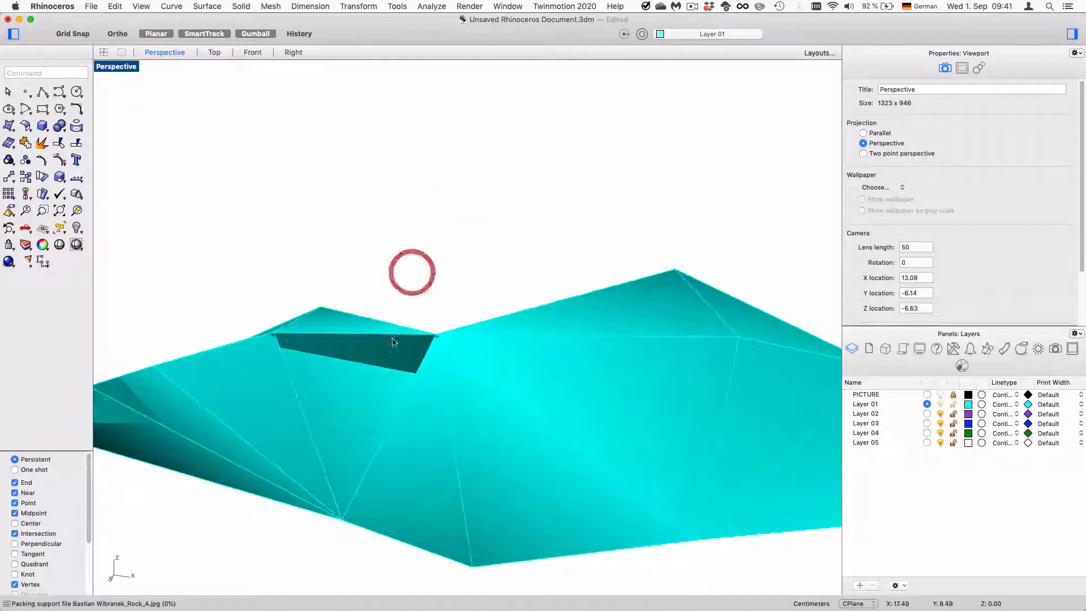
{"action": "right_click_drag", "start_coordinate": [393, 341], "coordinate": [508, 356]}
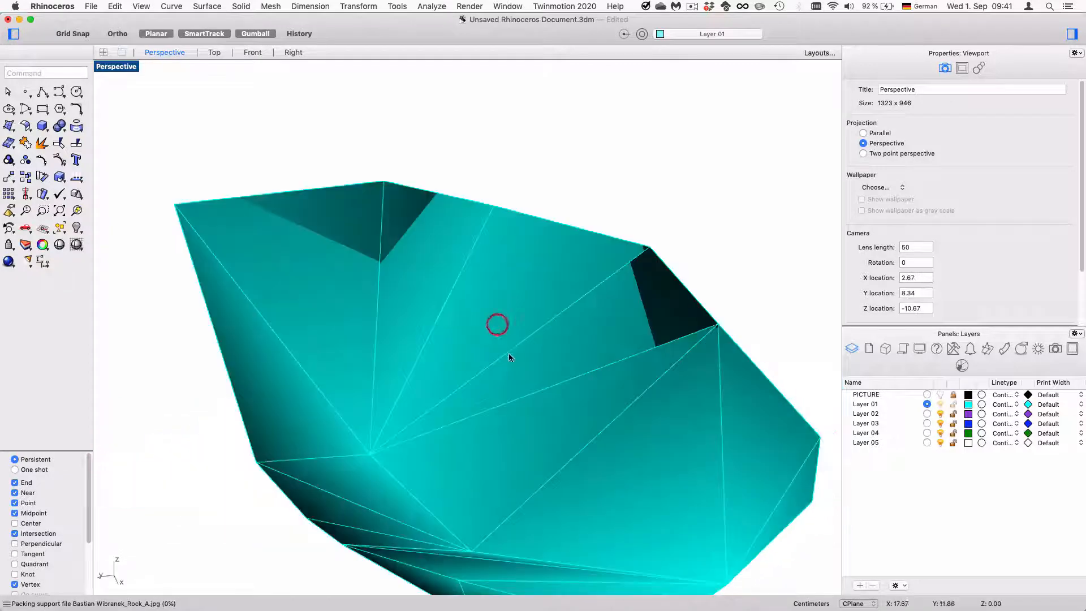
{"action": "left_click", "coordinate": [508, 356]}
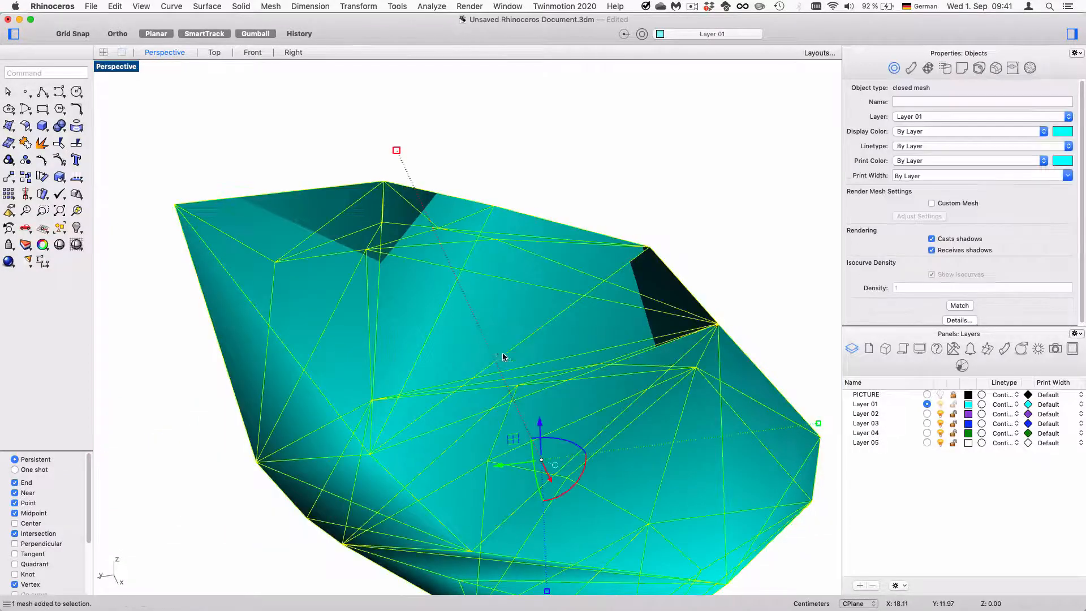
{"action": "left_click", "coordinate": [77, 178]}
{"action": "right_click_drag", "start_coordinate": [572, 201], "coordinate": [513, 427]}
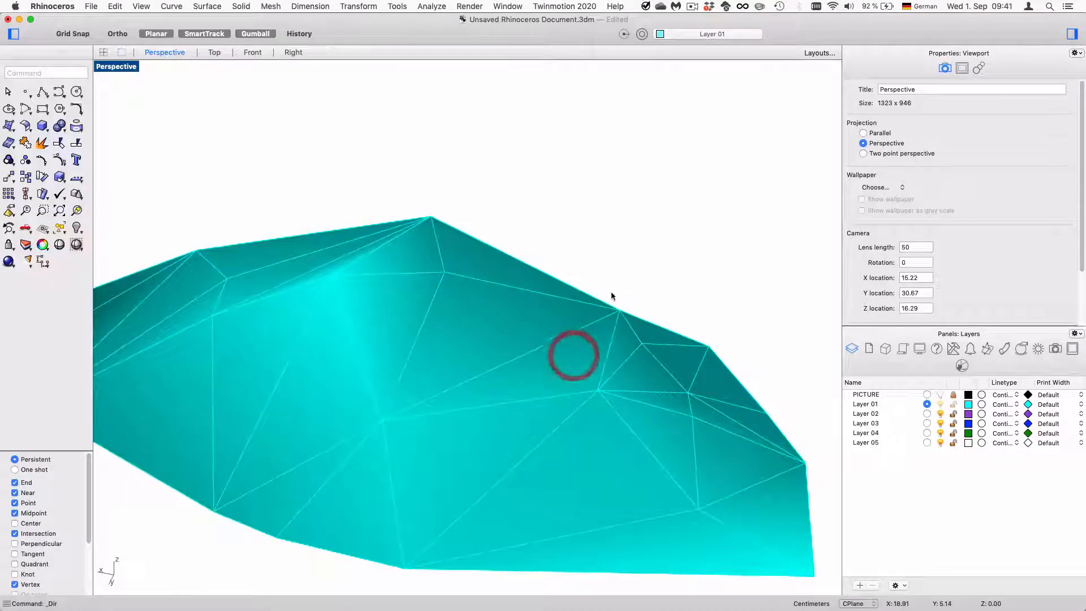
{"action": "scroll", "coordinate": [612, 295], "scroll_direction": "down", "scroll_amount": 6}
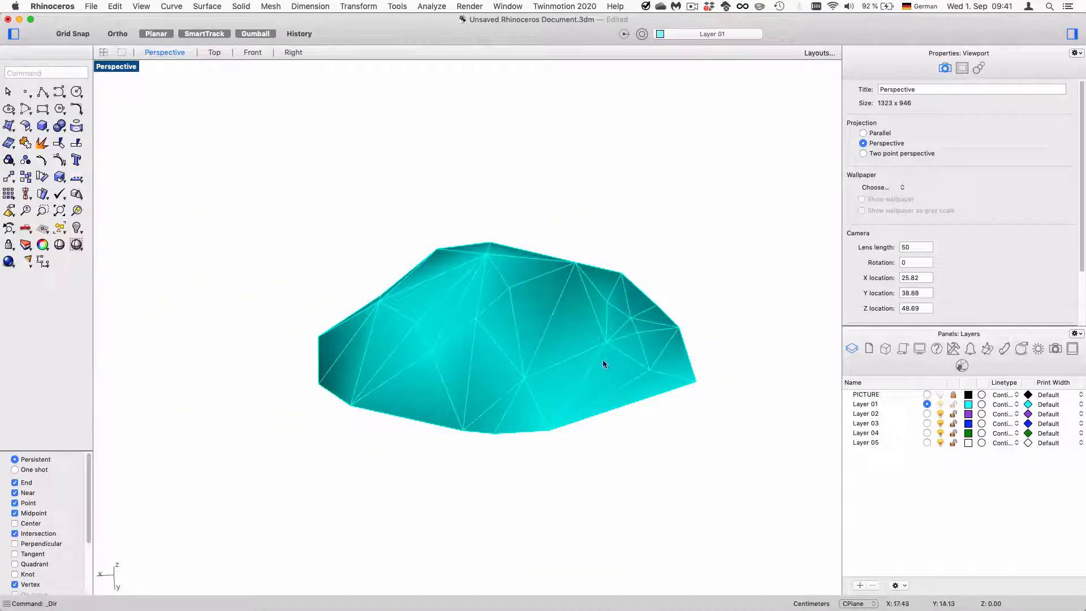
{"action": "scroll", "coordinate": [634, 336], "scroll_direction": "up", "scroll_amount": 6}
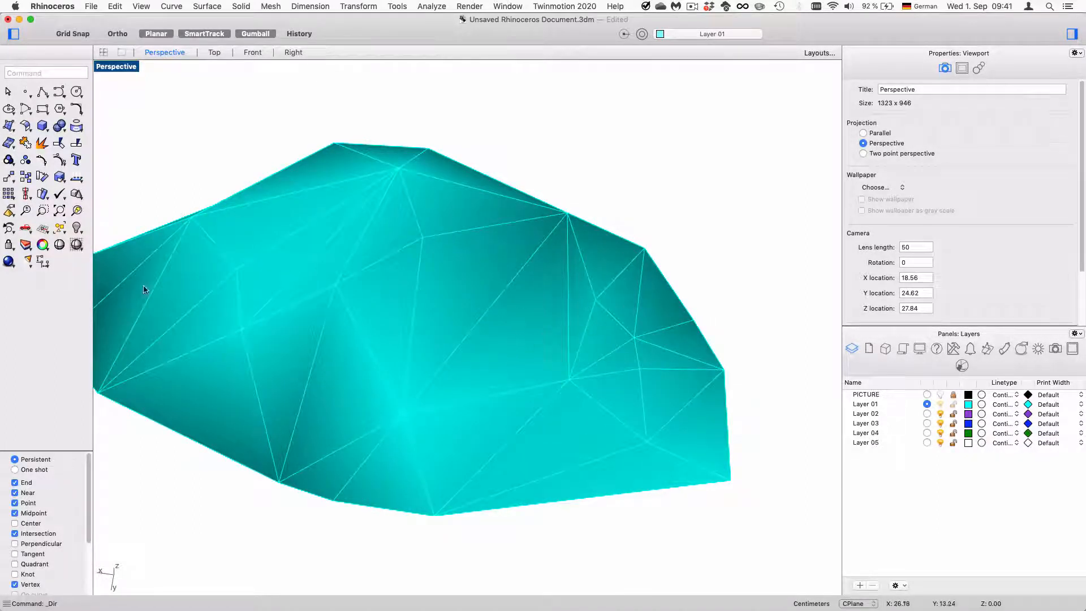
{"action": "left_click", "coordinate": [11, 180]}
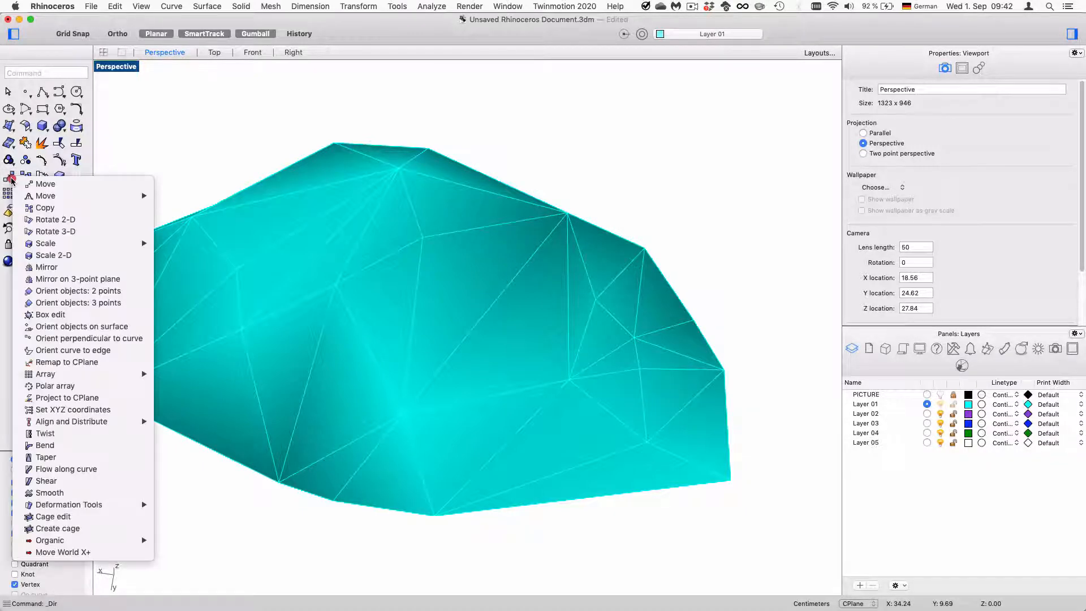
{"action": "left_click", "coordinate": [154, 153]}
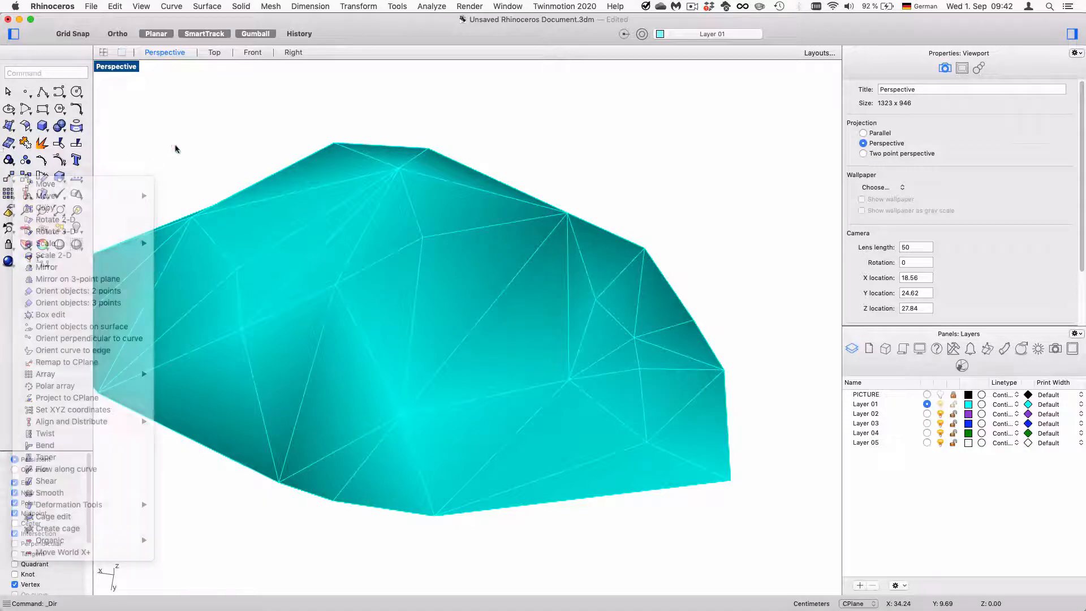
{"action": "left_click", "coordinate": [9, 143]}
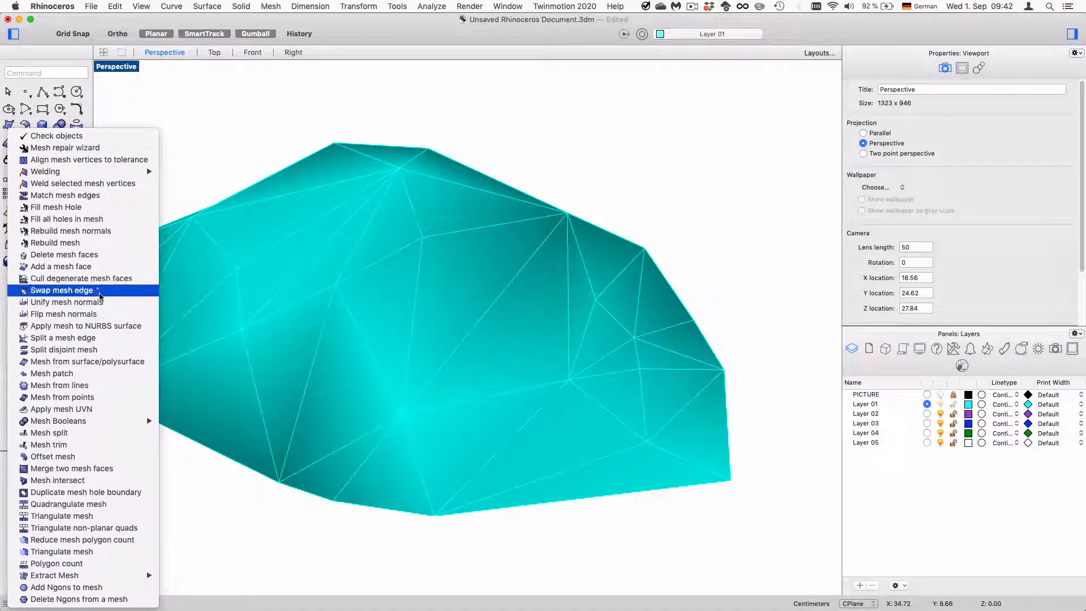
{"action": "mouse_move", "coordinate": [105, 419]}
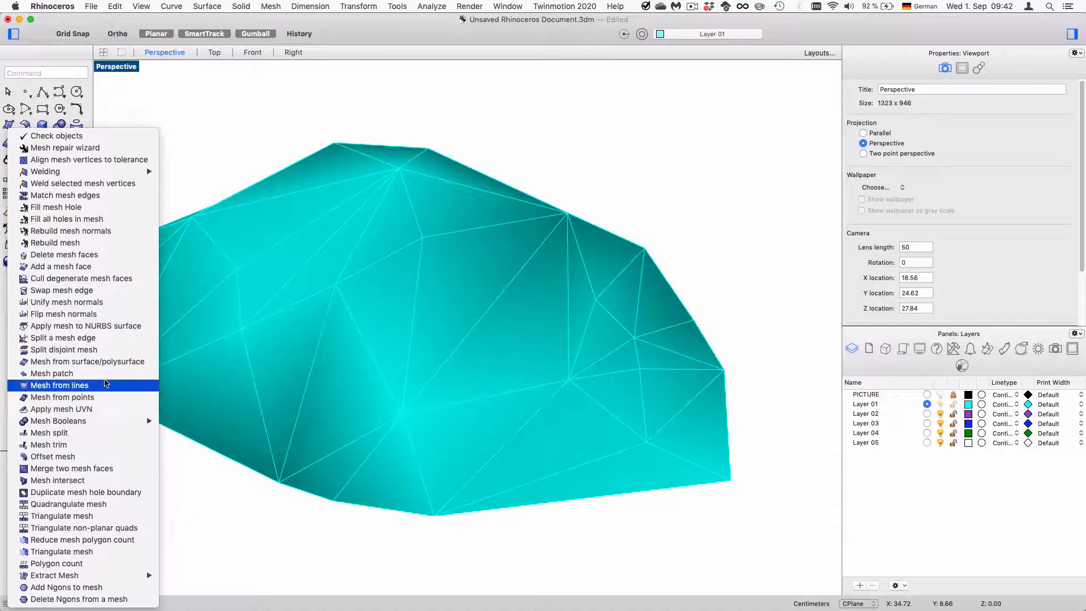
{"action": "left_click", "coordinate": [800, 102]}
{"action": "left_click", "coordinate": [688, 155]}
Step: Show the mesh points, try deleting one of the clustered interior vertices near the rock's end, and undo it
{"action": "left_click", "coordinate": [458, 277]}
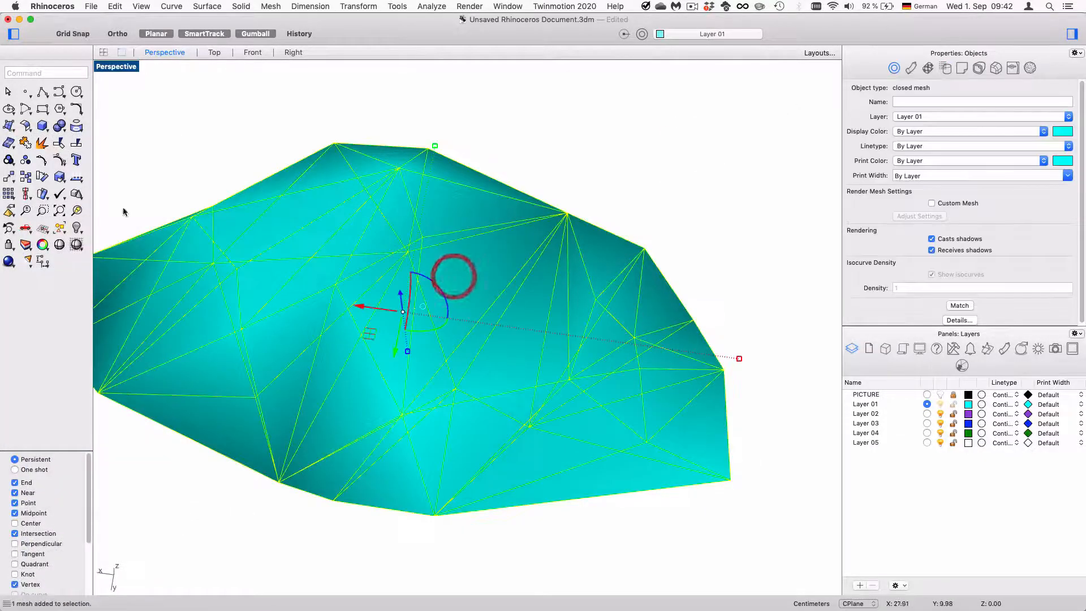
{"action": "left_click", "coordinate": [58, 159]}
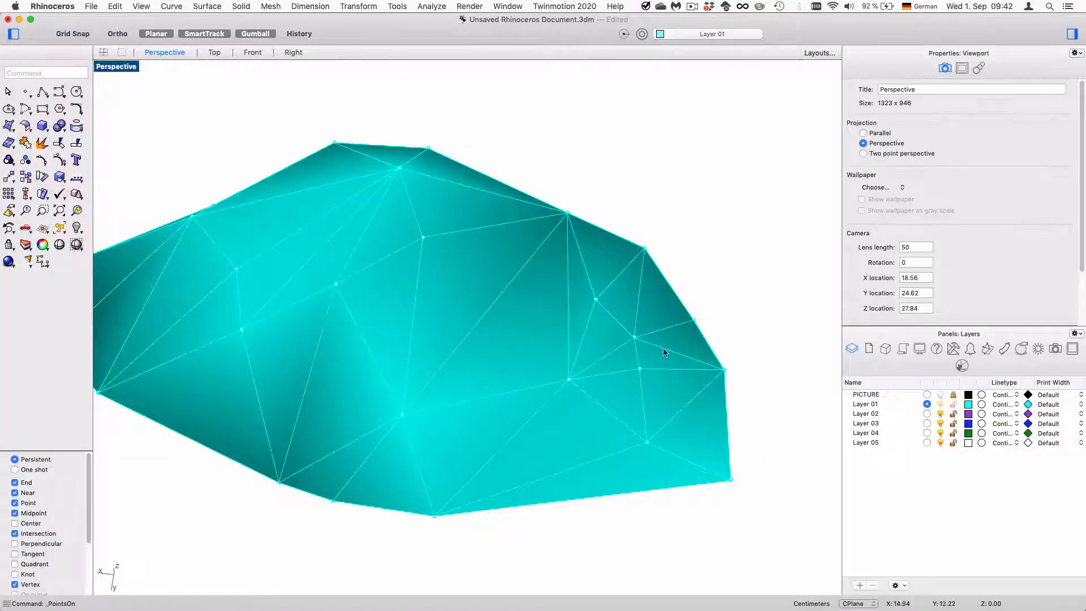
{"action": "left_click", "coordinate": [632, 338]}
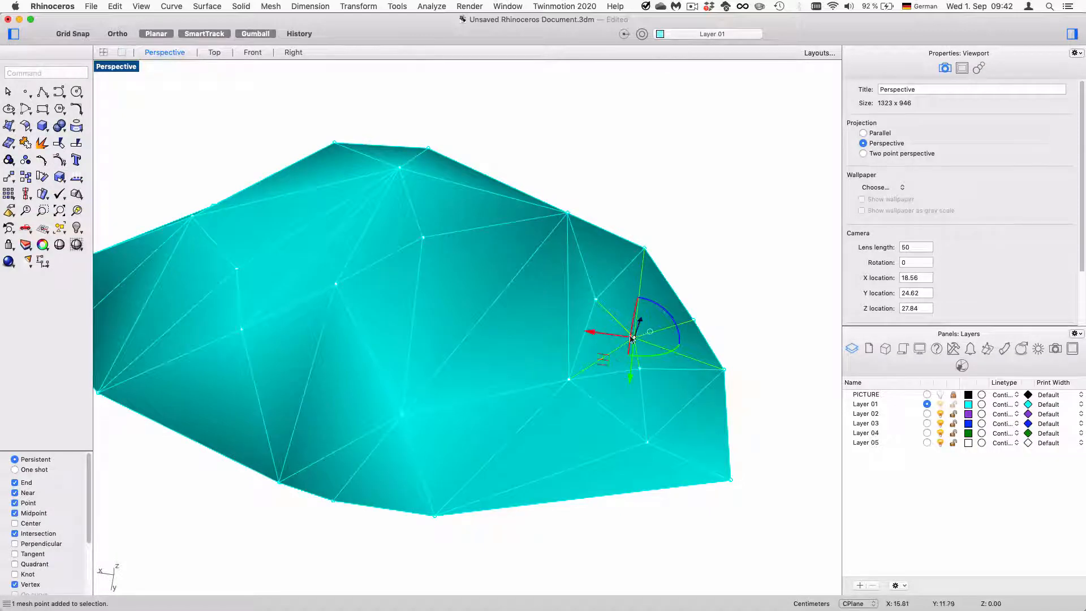
{"action": "key", "text": "Delete"}
{"action": "right_click_drag", "start_coordinate": [614, 356], "coordinate": [477, 259]}
{"action": "key", "text": "super+z"}
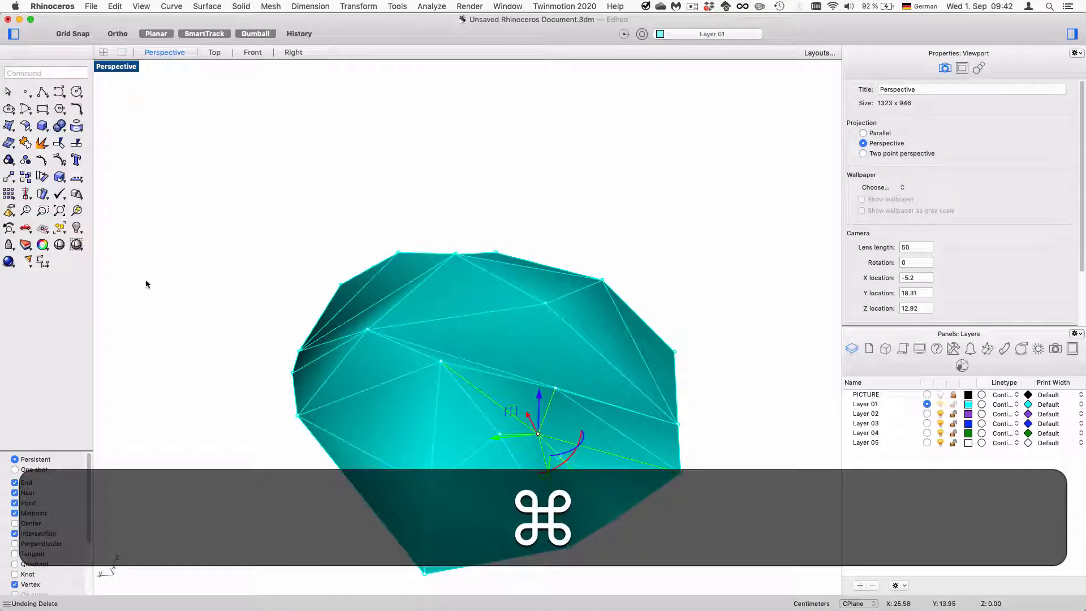
{"action": "key", "text": "super+z"}
Step: Merge adjacent triangular faces across their shared edges around the clustered interior vertices with Merge two mesh faces
{"action": "left_click", "coordinate": [10, 143]}
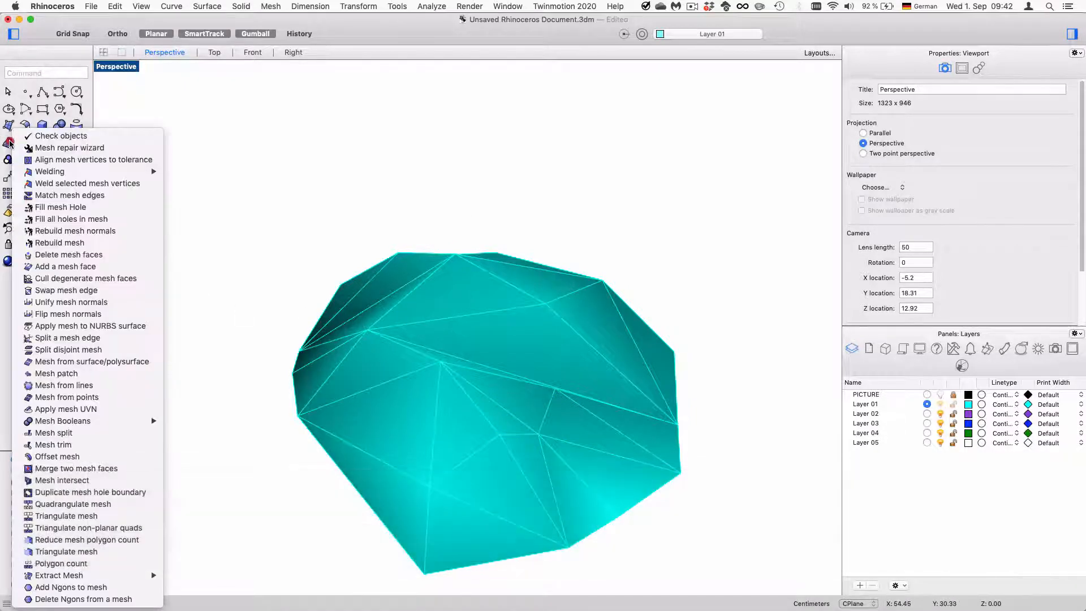
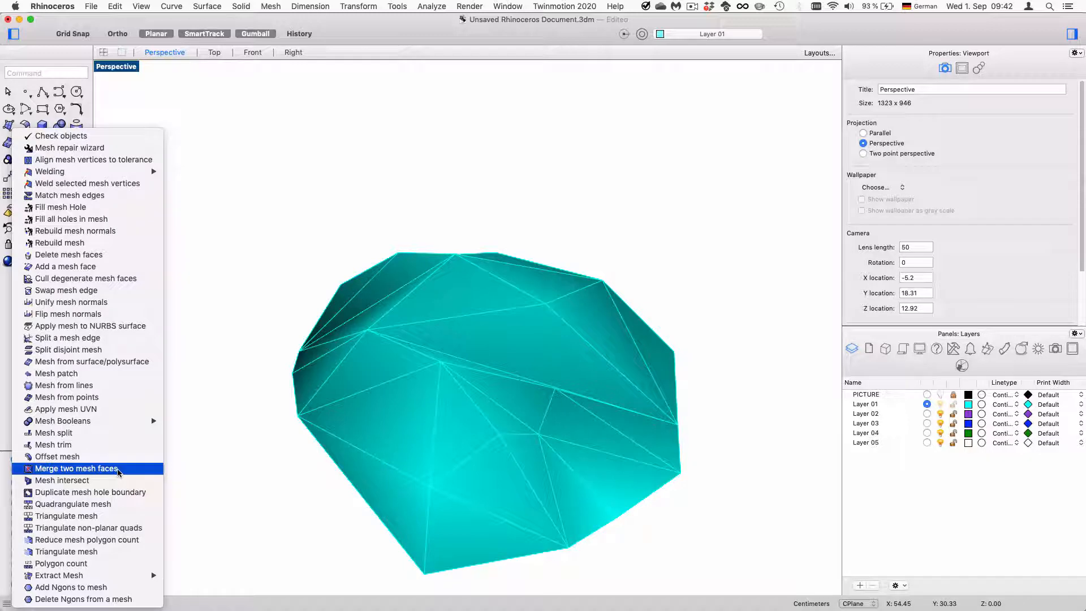
{"action": "left_click", "coordinate": [118, 469]}
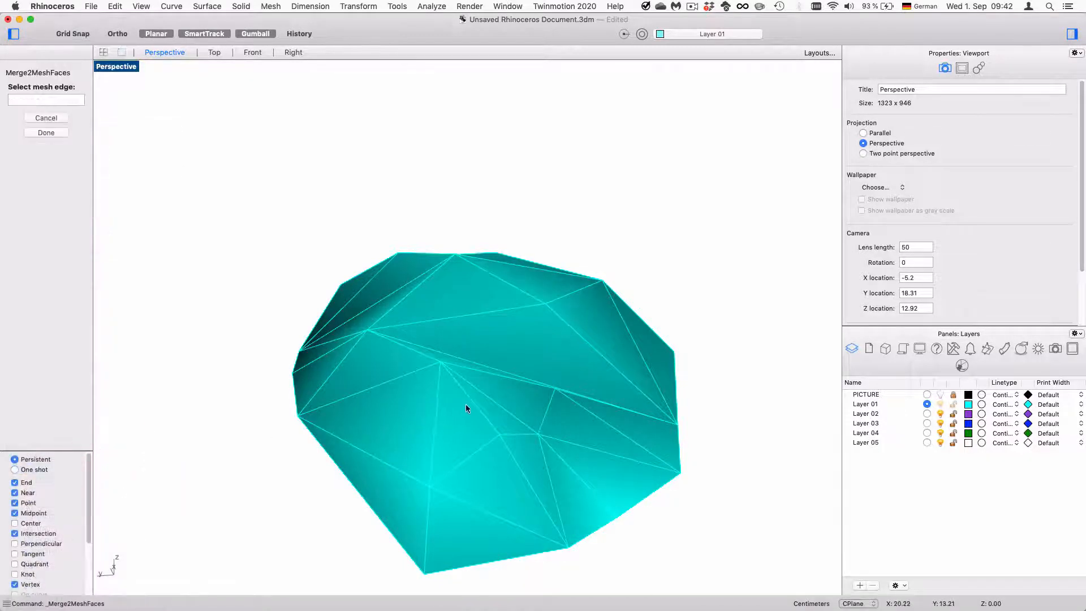
{"action": "right_click_drag", "start_coordinate": [477, 401], "coordinate": [616, 392]}
{"action": "left_click", "coordinate": [301, 408]}
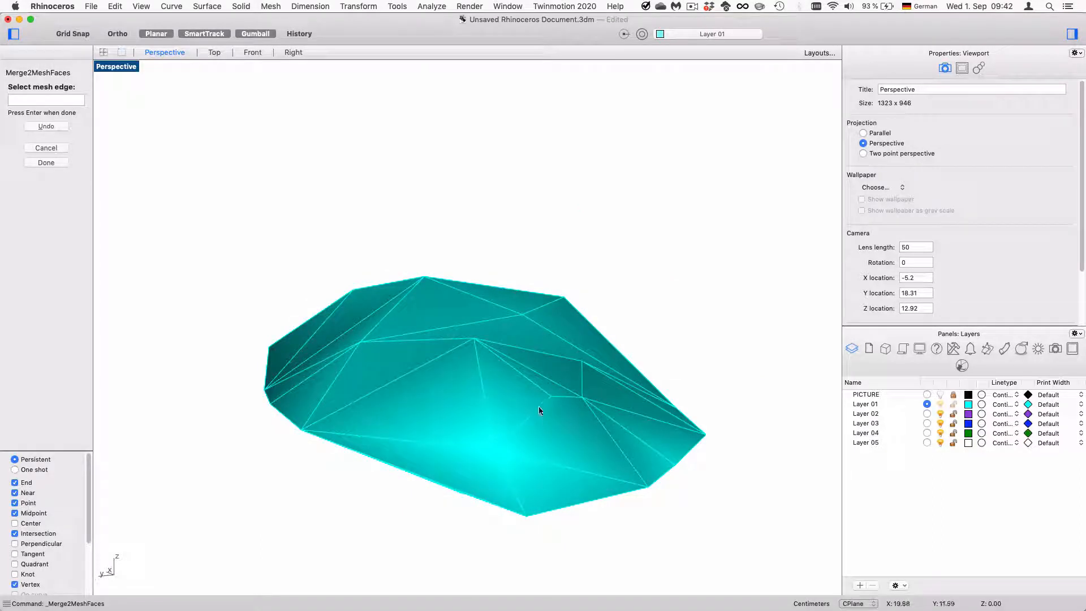
{"action": "right_click_drag", "start_coordinate": [545, 400], "coordinate": [390, 439]}
{"action": "left_click", "coordinate": [388, 436]}
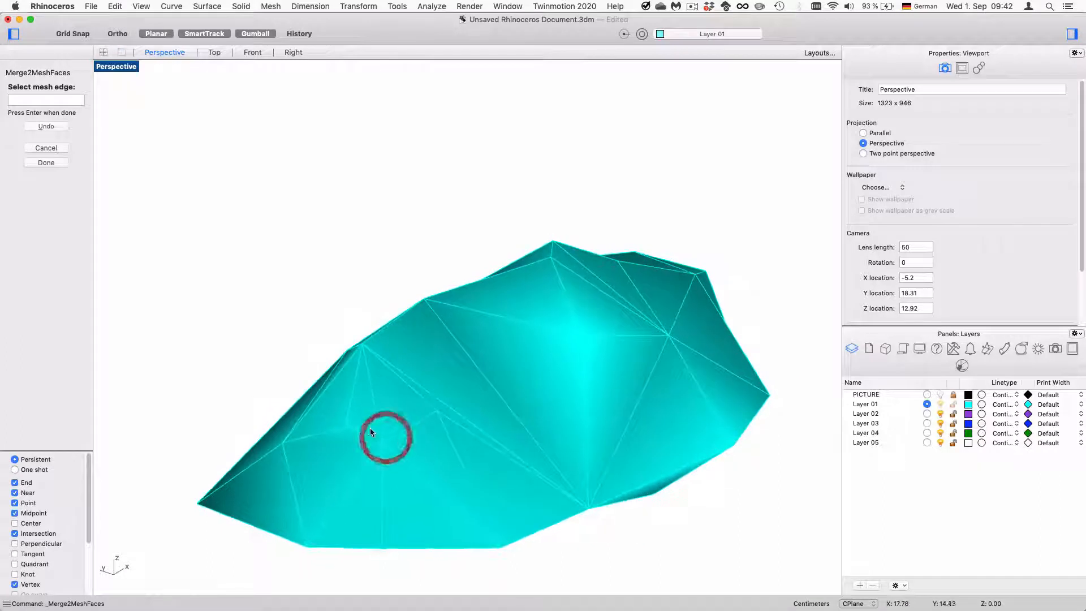
{"action": "left_click", "coordinate": [357, 432]}
{"action": "left_click", "coordinate": [348, 414]}
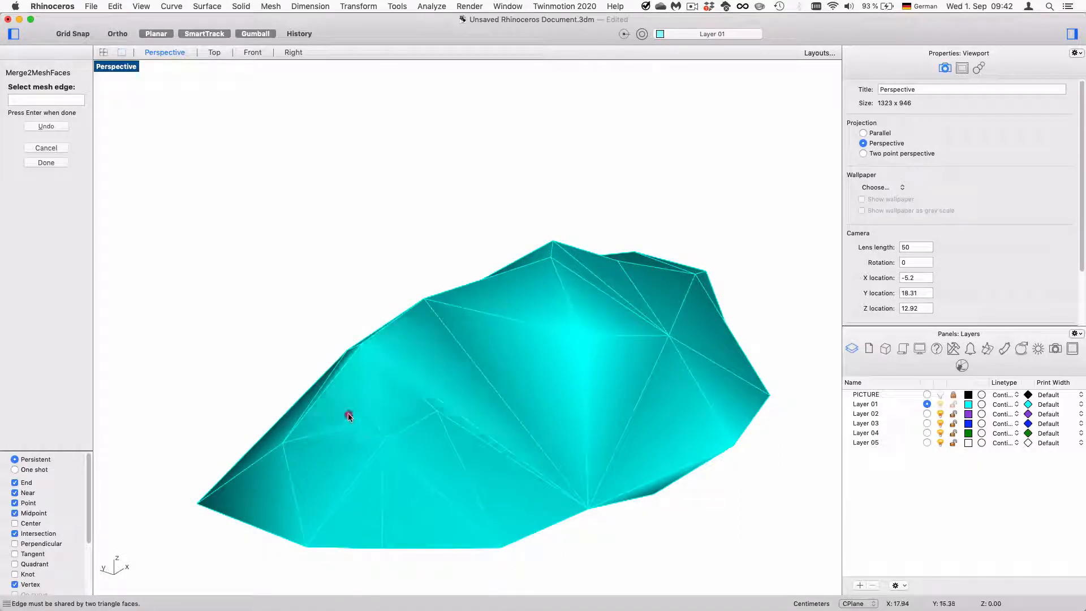
{"action": "right_click_drag", "start_coordinate": [329, 433], "coordinate": [440, 449]}
{"action": "right_click_drag", "start_coordinate": [542, 421], "coordinate": [364, 308]}
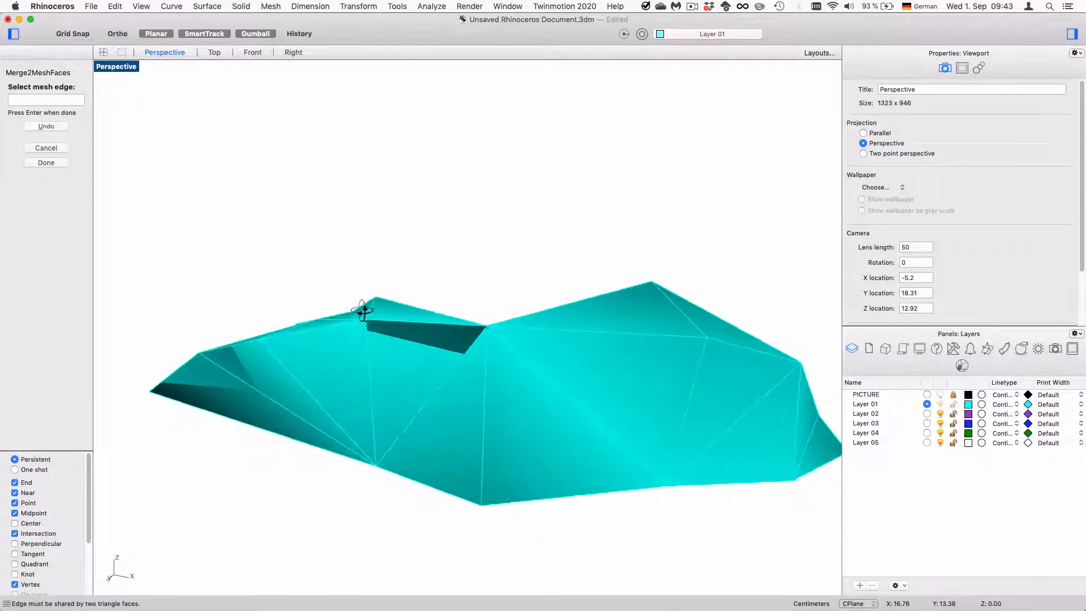
{"action": "left_click", "coordinate": [36, 162]}
Step: Triangulate the whole rock mesh
{"action": "right_click_drag", "start_coordinate": [303, 286], "coordinate": [383, 346]}
{"action": "left_click", "coordinate": [385, 347]}
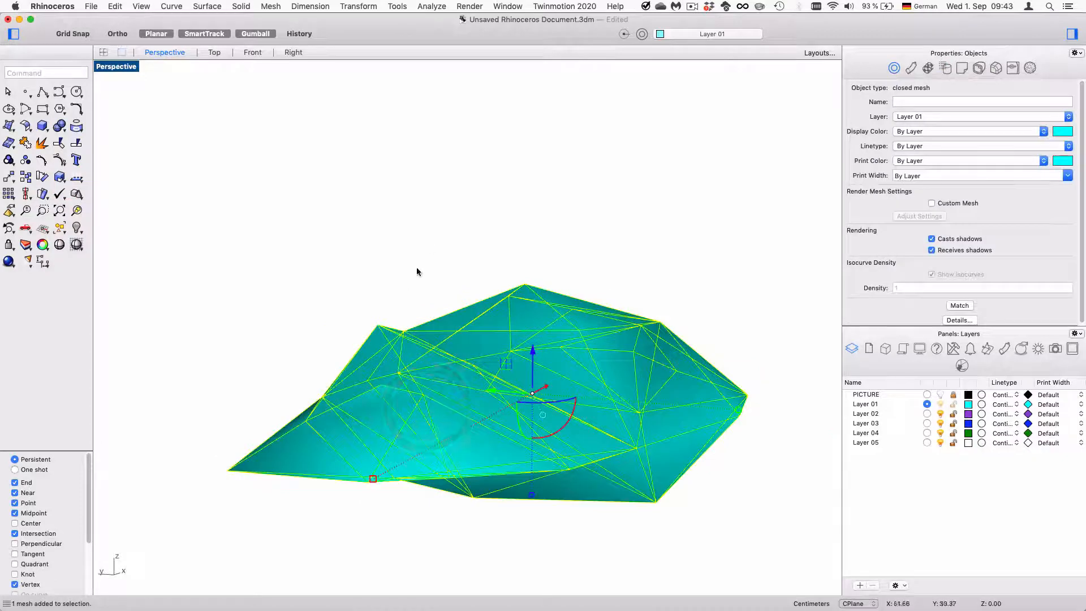
{"action": "left_click", "coordinate": [444, 293]}
{"action": "left_click", "coordinate": [440, 367]}
{"action": "right_click_drag", "start_coordinate": [403, 310], "coordinate": [381, 288]}
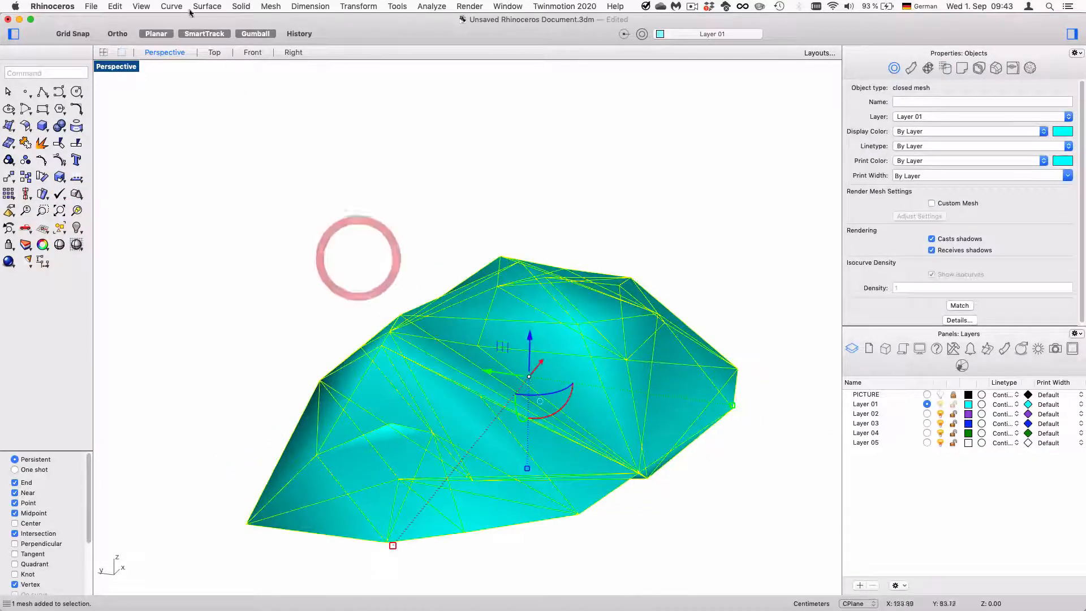
{"action": "left_click", "coordinate": [261, 5]}
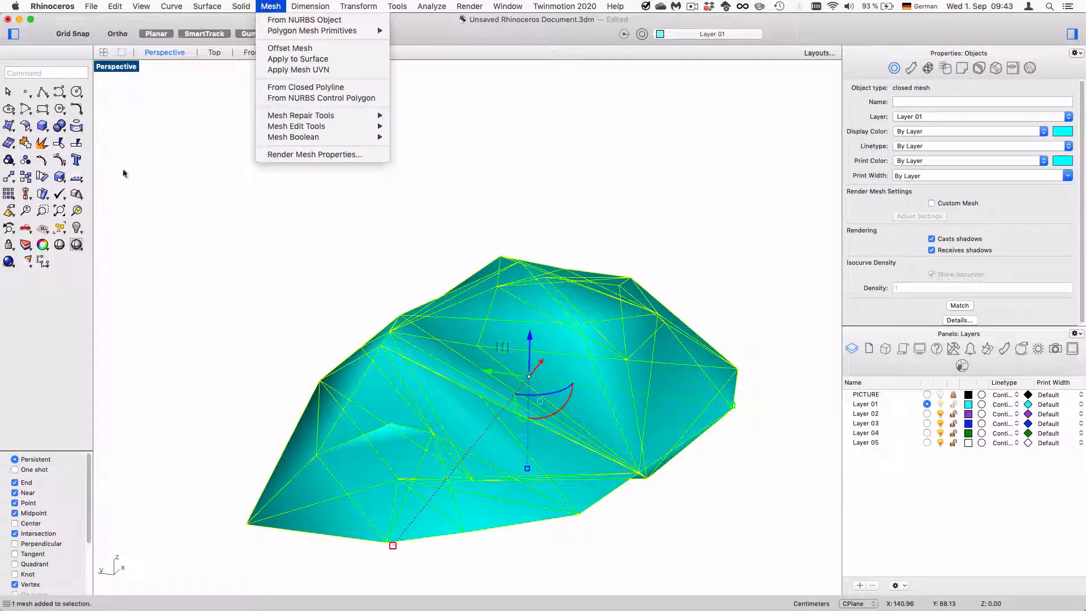
{"action": "left_click", "coordinate": [42, 272]}
{"action": "left_click", "coordinate": [6, 144]}
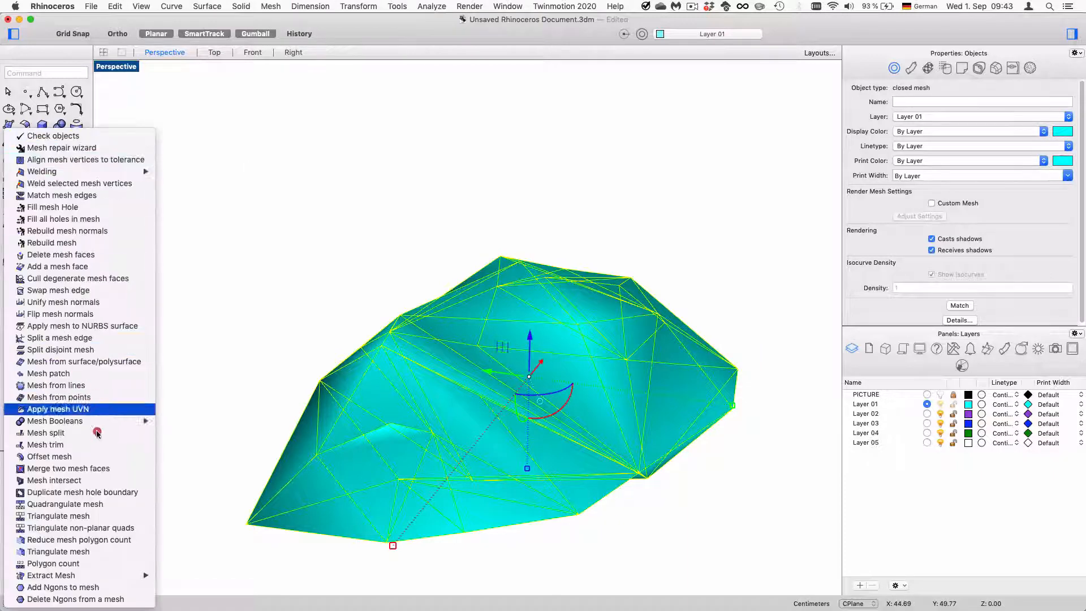
{"action": "left_click", "coordinate": [130, 552]}
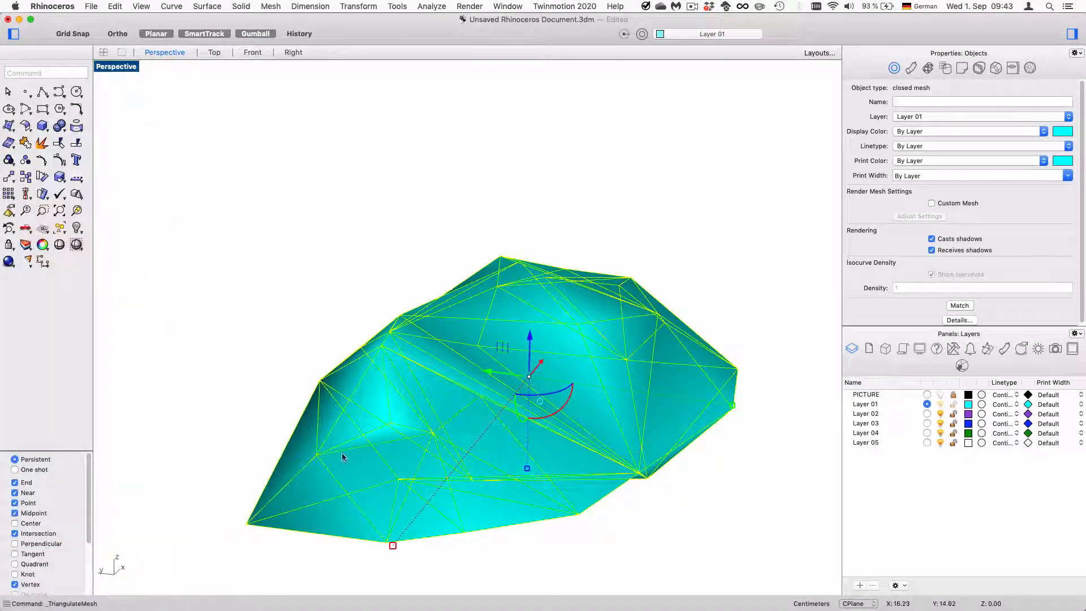
{"action": "left_click", "coordinate": [298, 310]}
Step: Turn on the mesh points of the triangulated rock for further vertex editing
{"action": "right_click_drag", "start_coordinate": [298, 310], "coordinate": [438, 403]}
{"action": "right_click_drag", "start_coordinate": [507, 366], "coordinate": [634, 402]}
{"action": "scroll", "coordinate": [382, 372], "scroll_direction": "down", "scroll_amount": 3}
{"action": "left_click", "coordinate": [330, 421]}
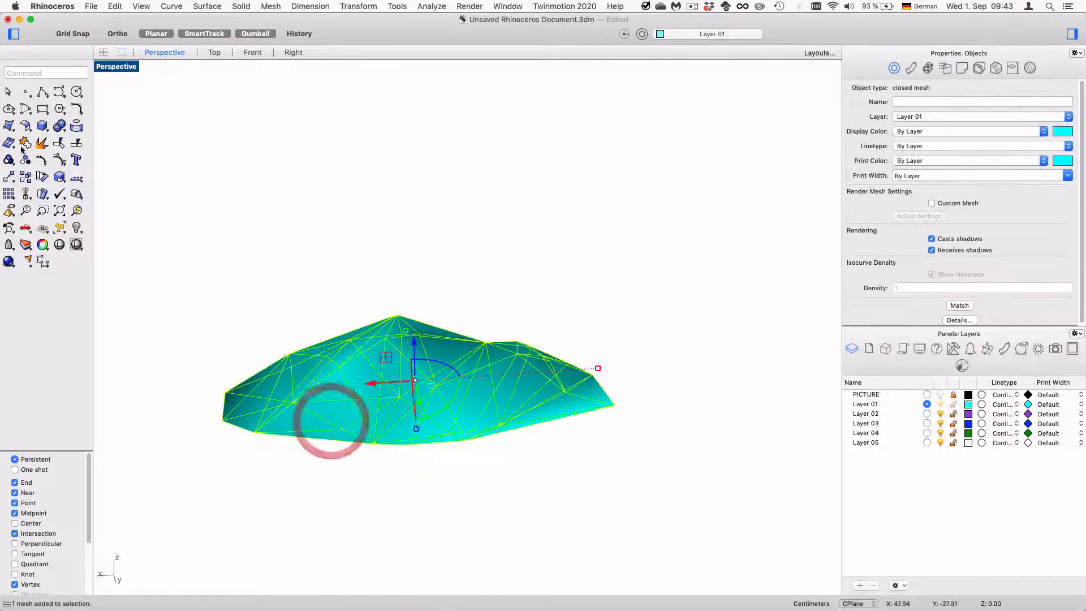
{"action": "left_click", "coordinate": [60, 162]}
{"action": "left_click", "coordinate": [287, 283]}
{"action": "scroll", "coordinate": [322, 362], "scroll_direction": "up", "scroll_amount": 5}
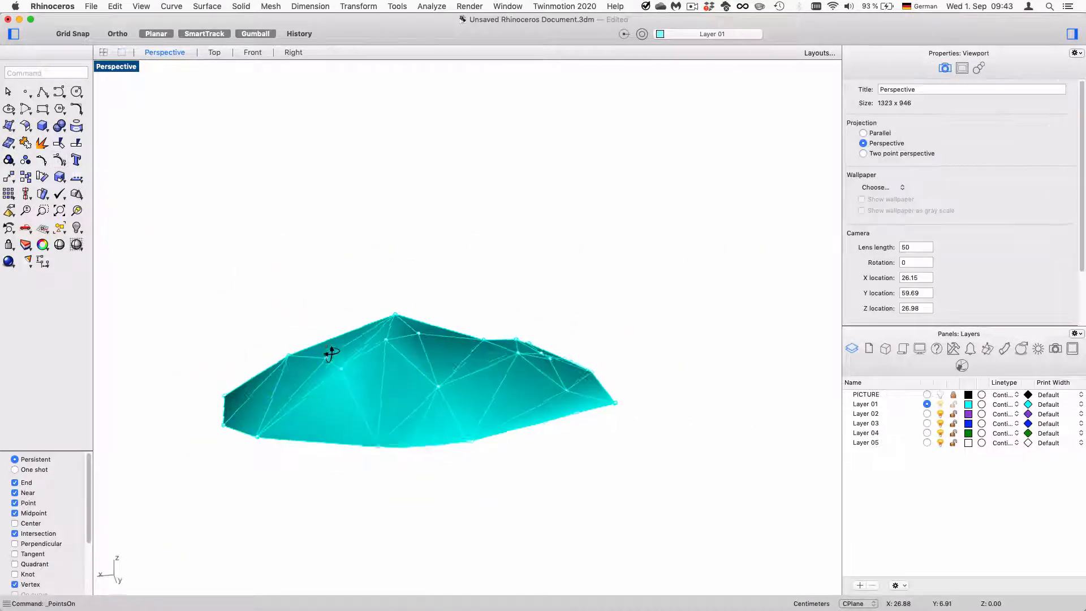
Step: Raise the interior mesh point on the slope beside the rock's highest peak and shift it slightly outward
{"action": "left_click", "coordinate": [327, 358]}
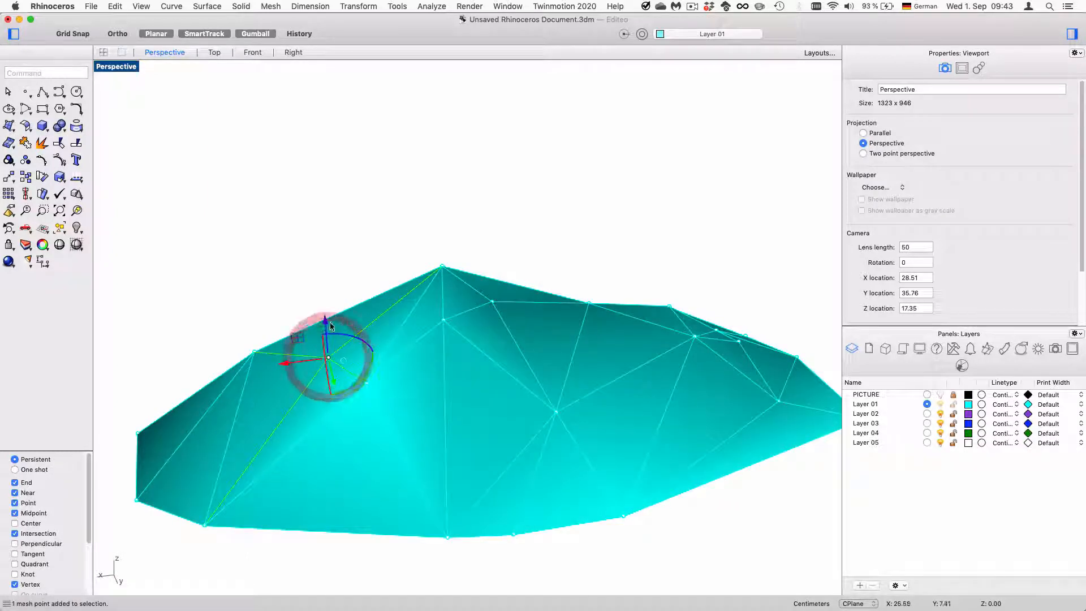
{"action": "left_click_drag", "start_coordinate": [323, 320], "coordinate": [322, 296]}
{"action": "left_click_drag", "start_coordinate": [294, 335], "coordinate": [277, 338]}
{"action": "right_click_drag", "start_coordinate": [568, 215], "coordinate": [558, 334]}
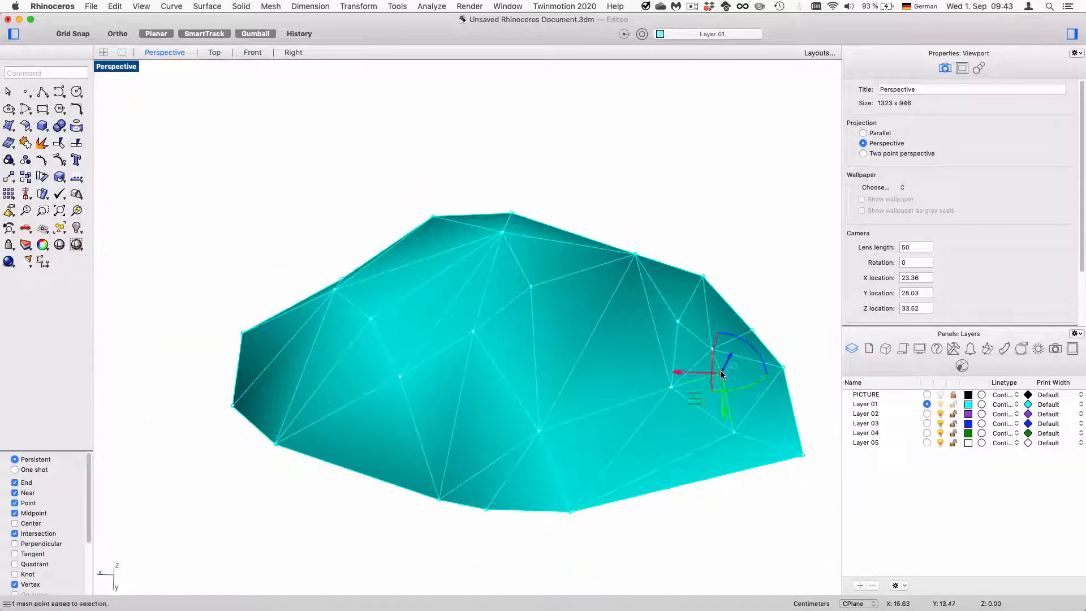
Step: Raise the clustered interior mesh point near the rock's pointed end and shift it sideways to reshape the surrounding facets
{"action": "right_click_drag", "start_coordinate": [721, 374], "coordinate": [603, 248]}
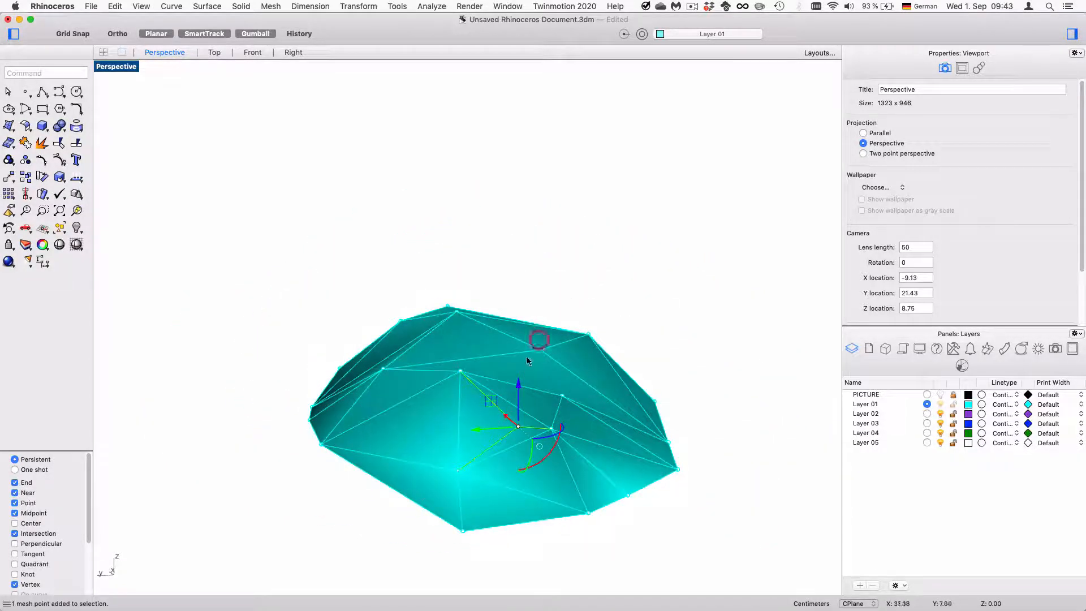
{"action": "left_click_drag", "start_coordinate": [518, 384], "coordinate": [518, 364]}
{"action": "left_click_drag", "start_coordinate": [485, 409], "coordinate": [473, 381]}
{"action": "right_click_drag", "start_coordinate": [501, 417], "coordinate": [597, 467]}
{"action": "right_click_drag", "start_coordinate": [578, 430], "coordinate": [592, 440]}
{"action": "left_click_drag", "start_coordinate": [572, 420], "coordinate": [598, 433]}
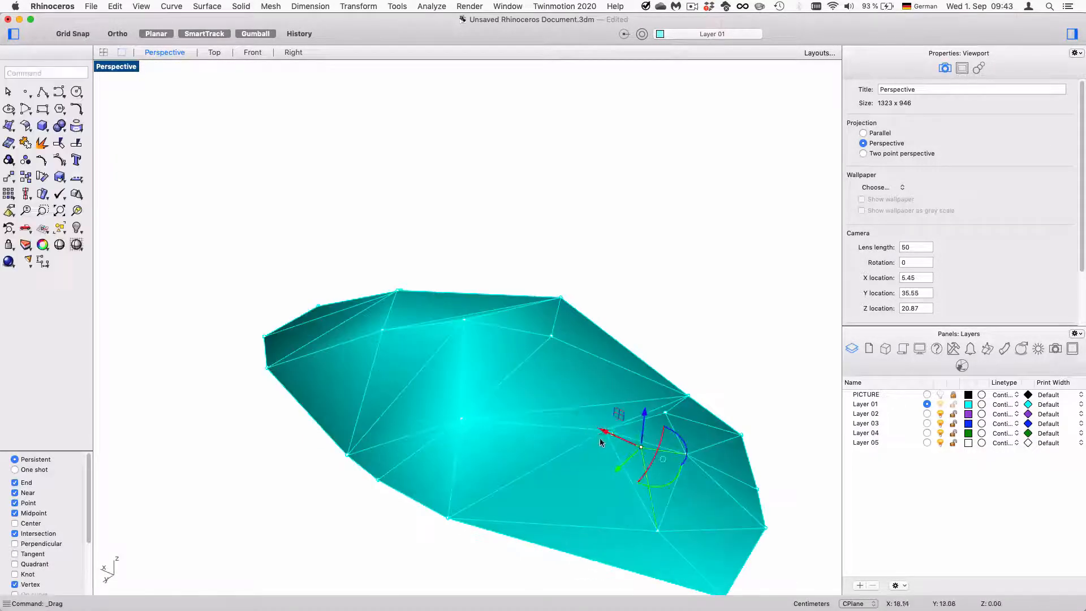
{"action": "left_click", "coordinate": [696, 371]}
Step: Select the mesh point at the edge of the clustered vertices and shift it slightly along one axis
{"action": "right_click_drag", "start_coordinate": [708, 372], "coordinate": [363, 400]}
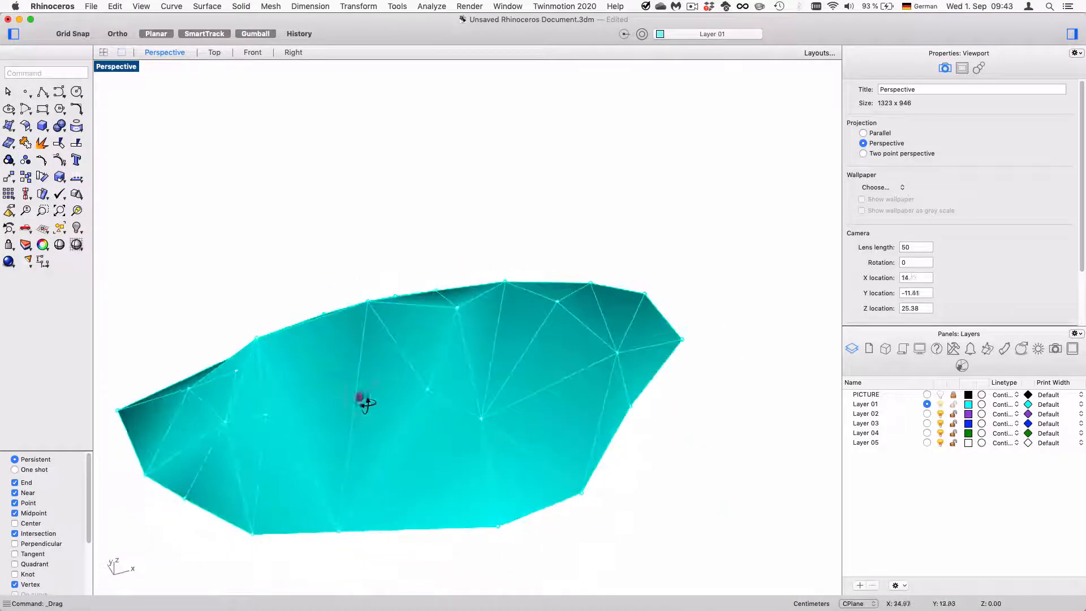
{"action": "left_click", "coordinate": [237, 370]}
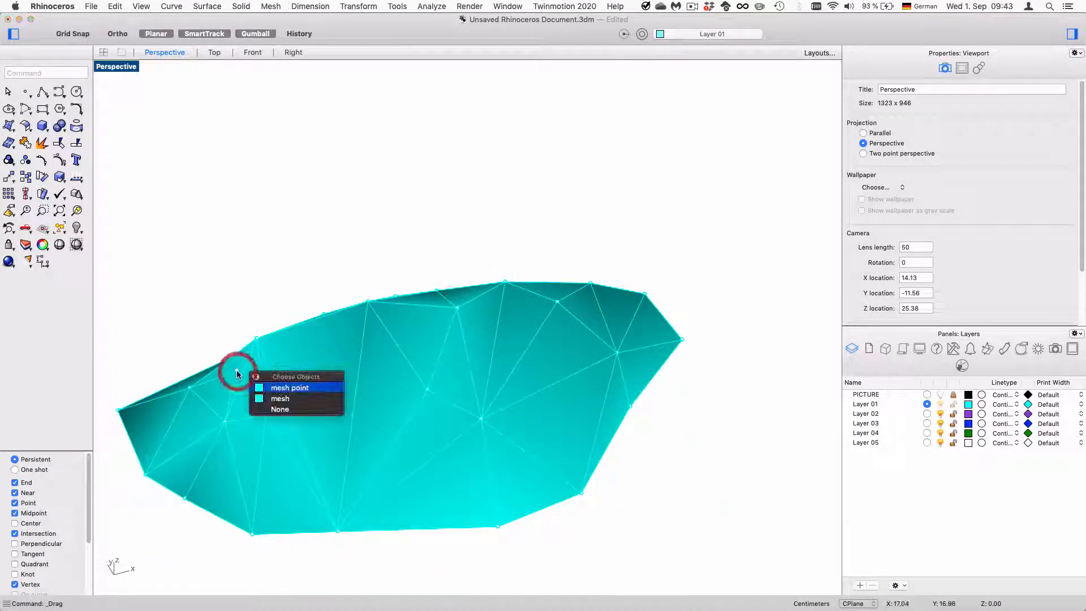
{"action": "left_click", "coordinate": [272, 383]}
{"action": "left_click_drag", "start_coordinate": [272, 368], "coordinate": [254, 367]}
{"action": "left_click", "coordinate": [272, 300]}
{"action": "right_click_drag", "start_coordinate": [274, 302], "coordinate": [317, 352]}
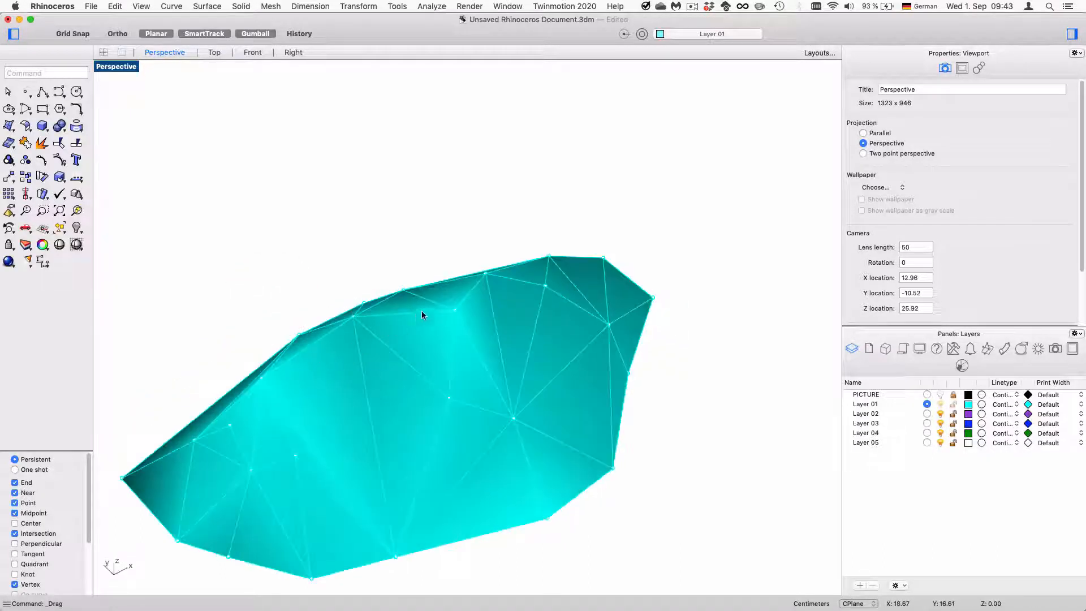
Step: Turn on the PICTURE layer to show the reference photo beneath the rock mesh
{"action": "right_click_drag", "start_coordinate": [421, 311], "coordinate": [367, 378]}
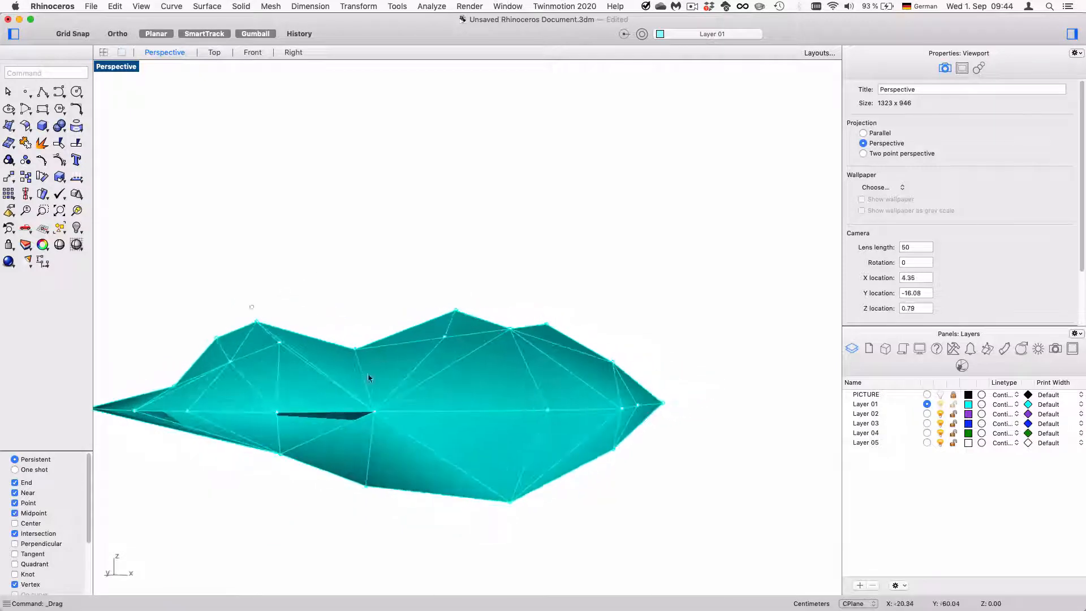
{"action": "right_click_drag", "start_coordinate": [432, 369], "coordinate": [564, 284]}
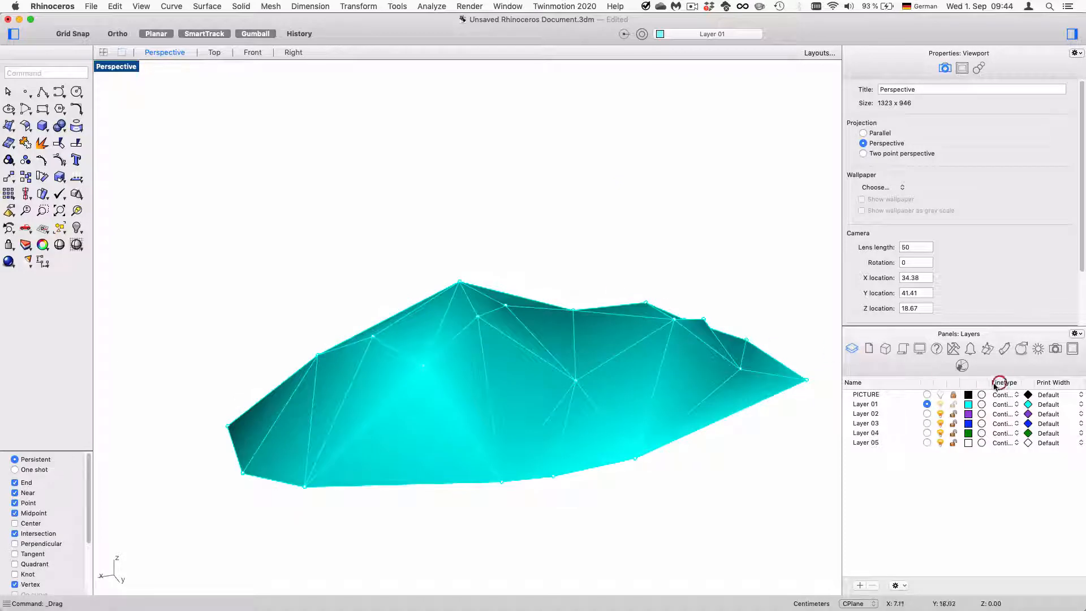
{"action": "left_click", "coordinate": [941, 395]}
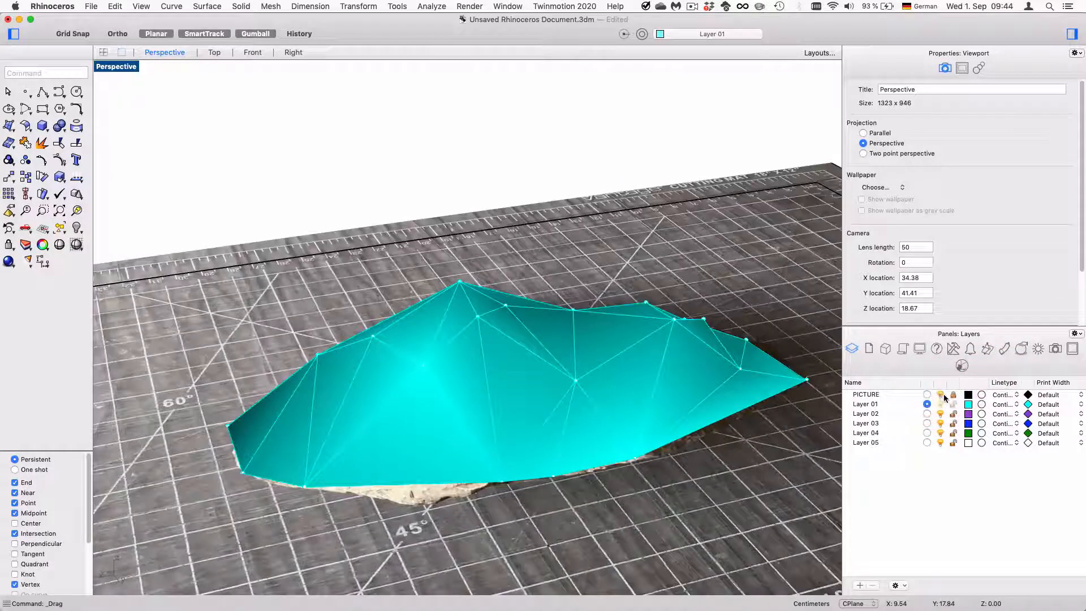
{"action": "left_click", "coordinate": [940, 395]}
{"action": "left_click", "coordinate": [940, 395]}
Step: Make PICTURE the current layer, and hide and reshow Layer 01 to compare the mesh with the photographed rock
{"action": "left_click", "coordinate": [940, 403]}
{"action": "left_click", "coordinate": [940, 404]}
{"action": "right_click_drag", "start_coordinate": [574, 349], "coordinate": [565, 399]}
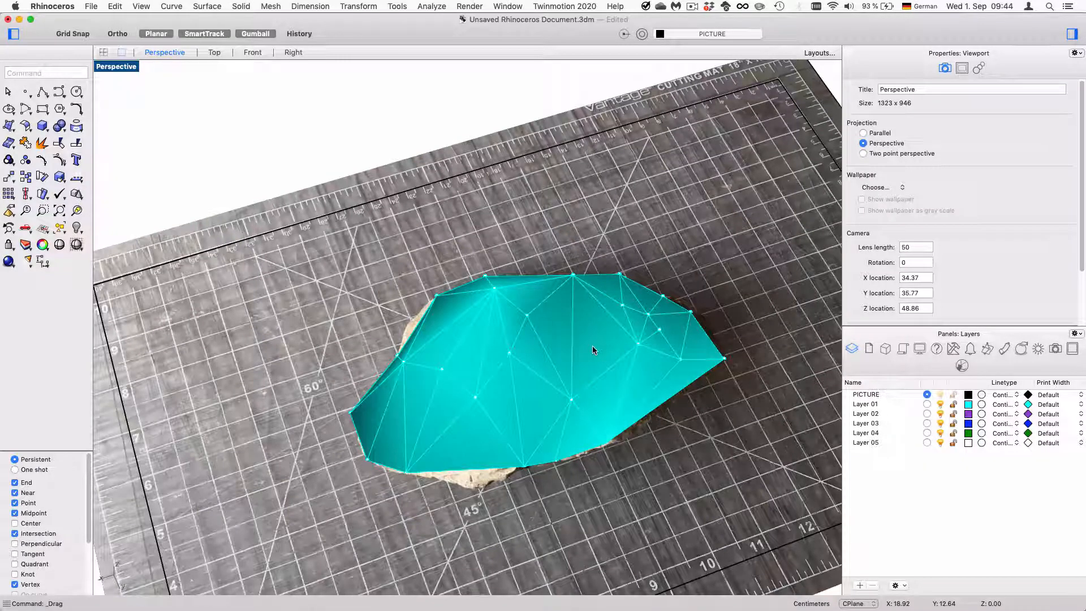
{"action": "left_click", "coordinate": [940, 403]}
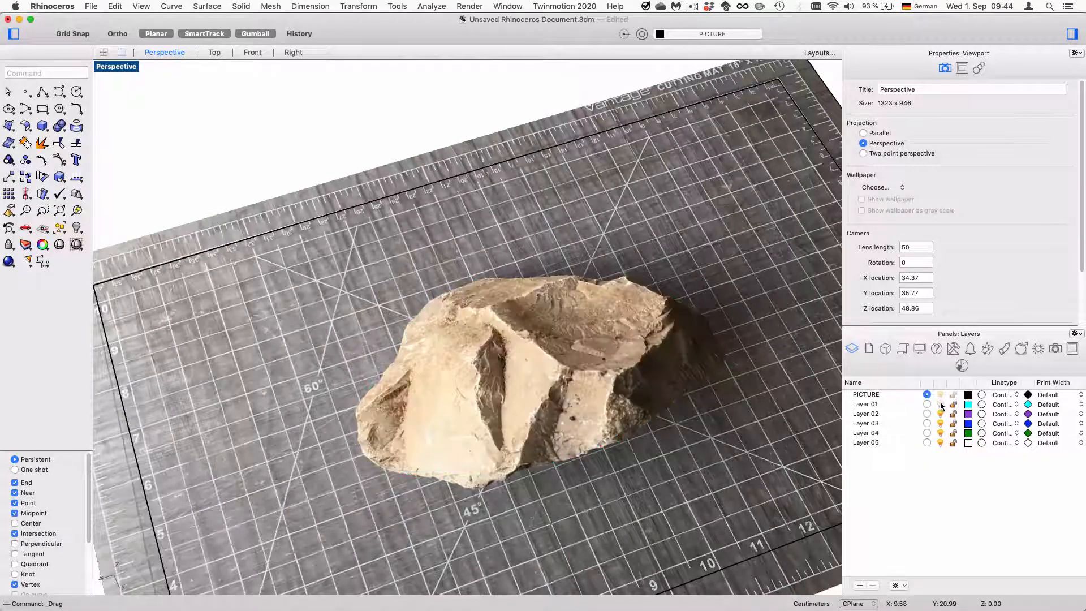
{"action": "left_click", "coordinate": [940, 404]}
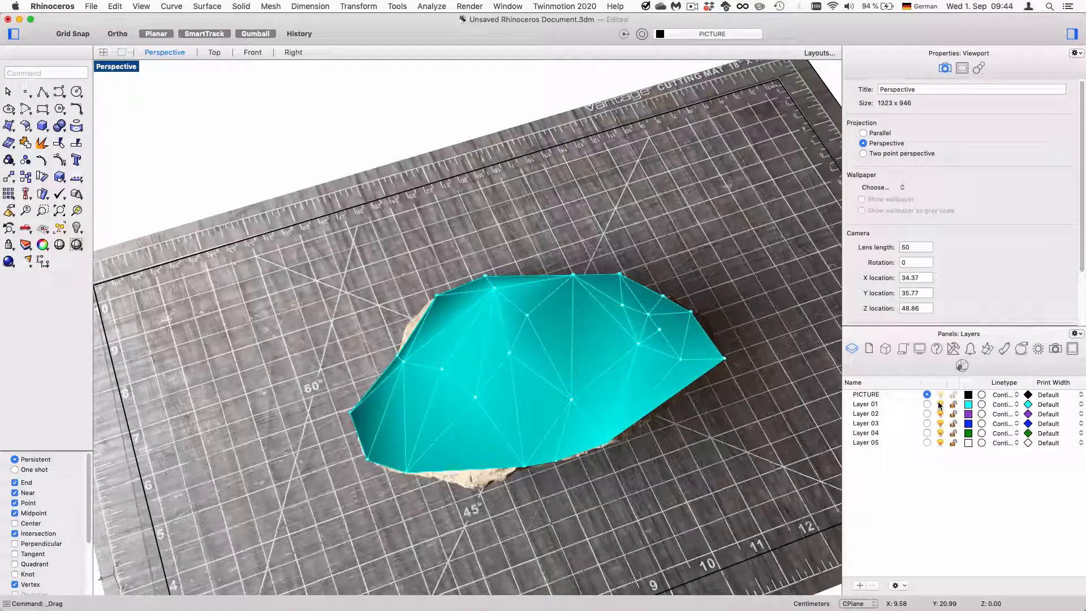